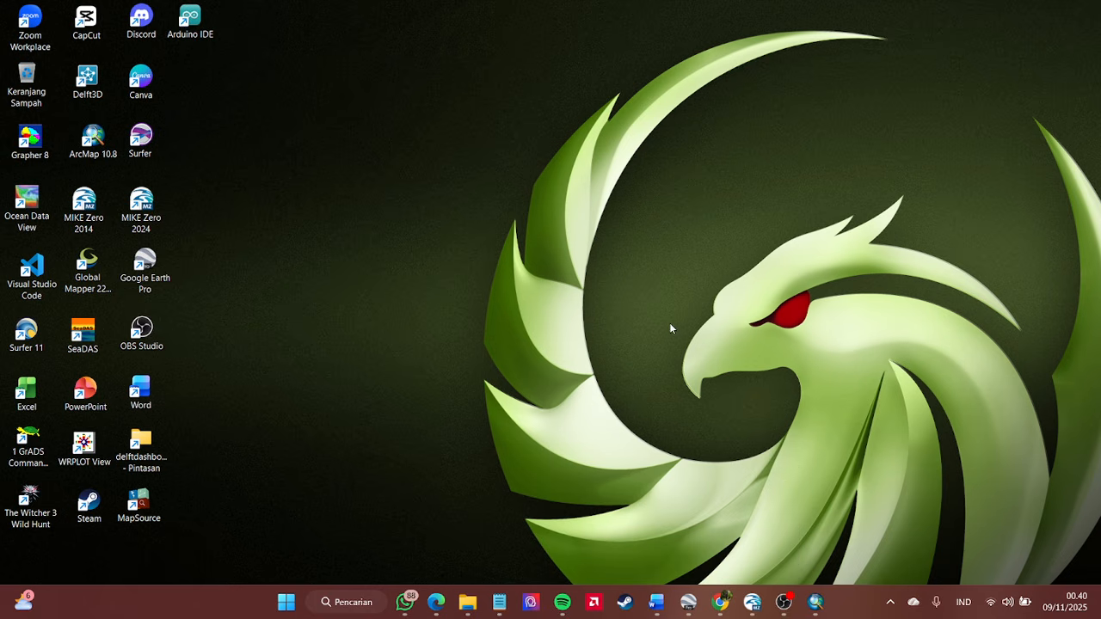
# - Switch to Google Earth Pro and hide the existing Garpan Pantai Slamaran path on the map
pyautogui.moveTo(697, 607)
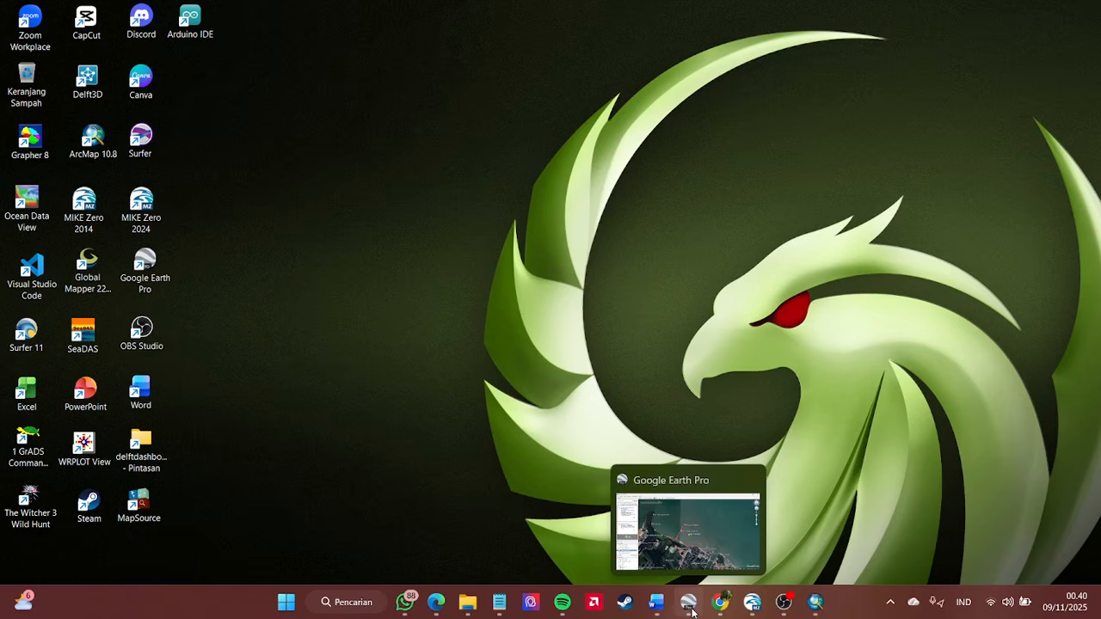
pyautogui.click(689, 604)
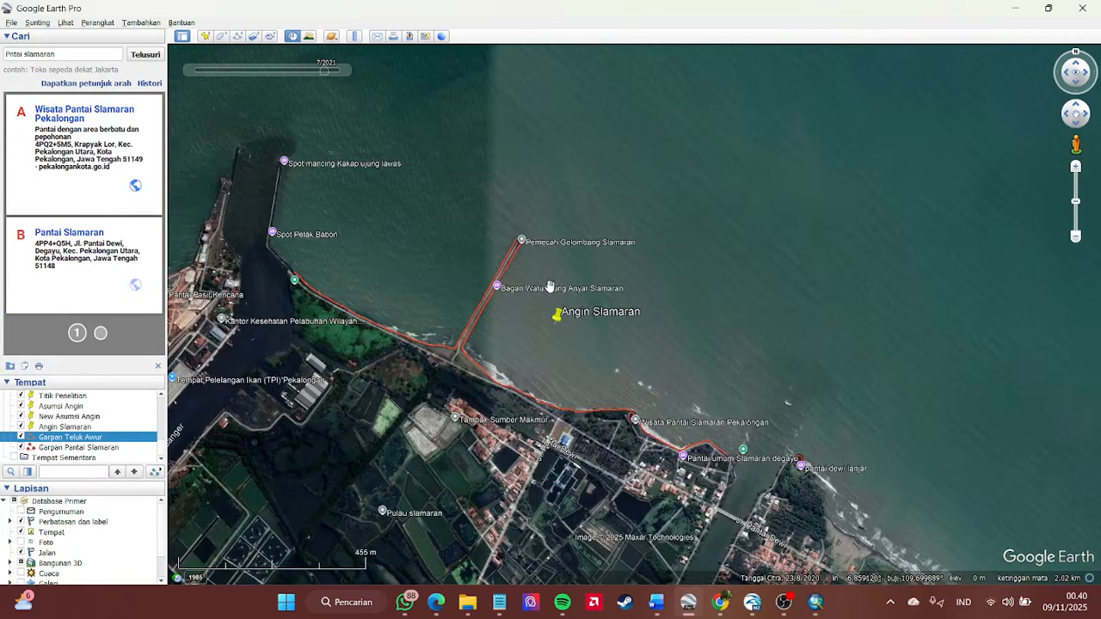
pyautogui.scroll(-2, 551, 286)
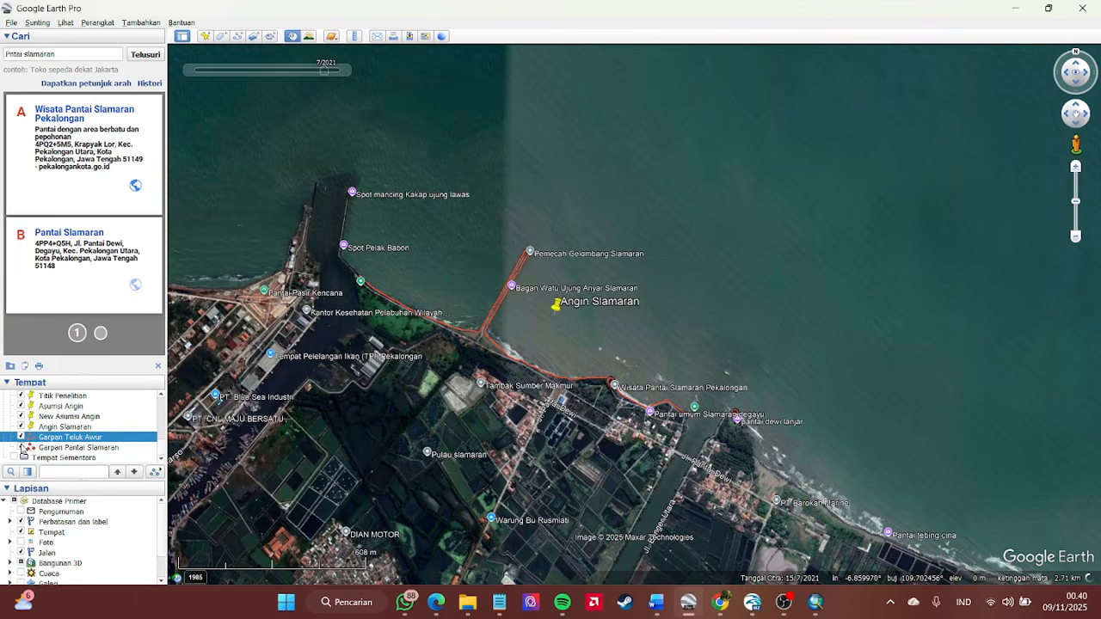
pyautogui.moveTo(283, 401); pyautogui.dragTo(321, 438)
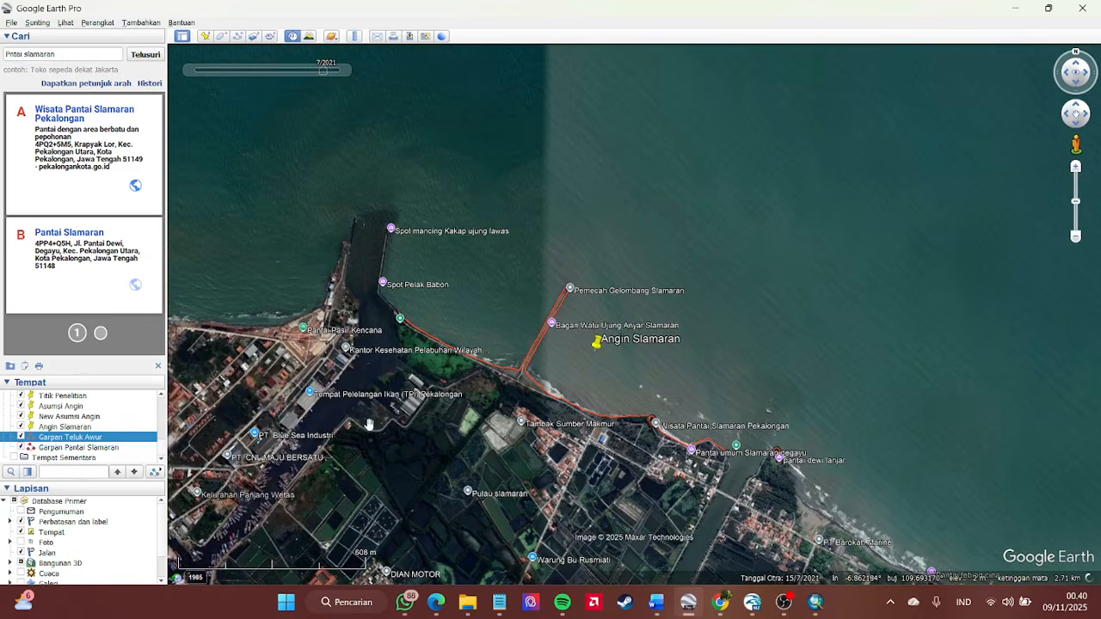
pyautogui.scroll(2, 365, 424)
pyautogui.moveTo(465, 335); pyautogui.dragTo(454, 377)
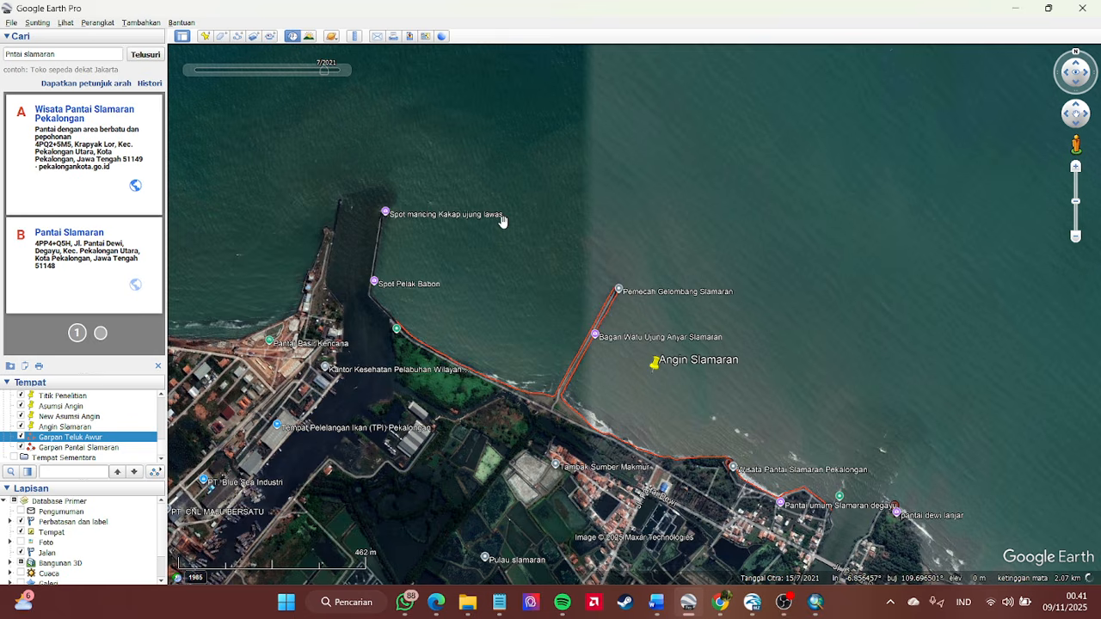
pyautogui.click(22, 447)
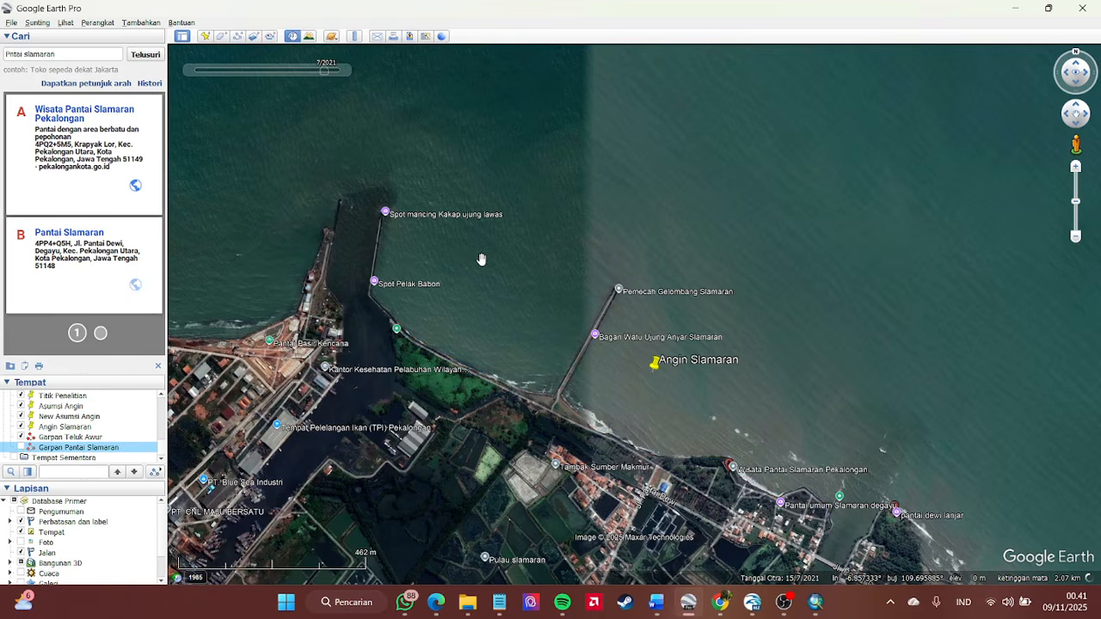
pyautogui.scroll(-2, 473, 258)
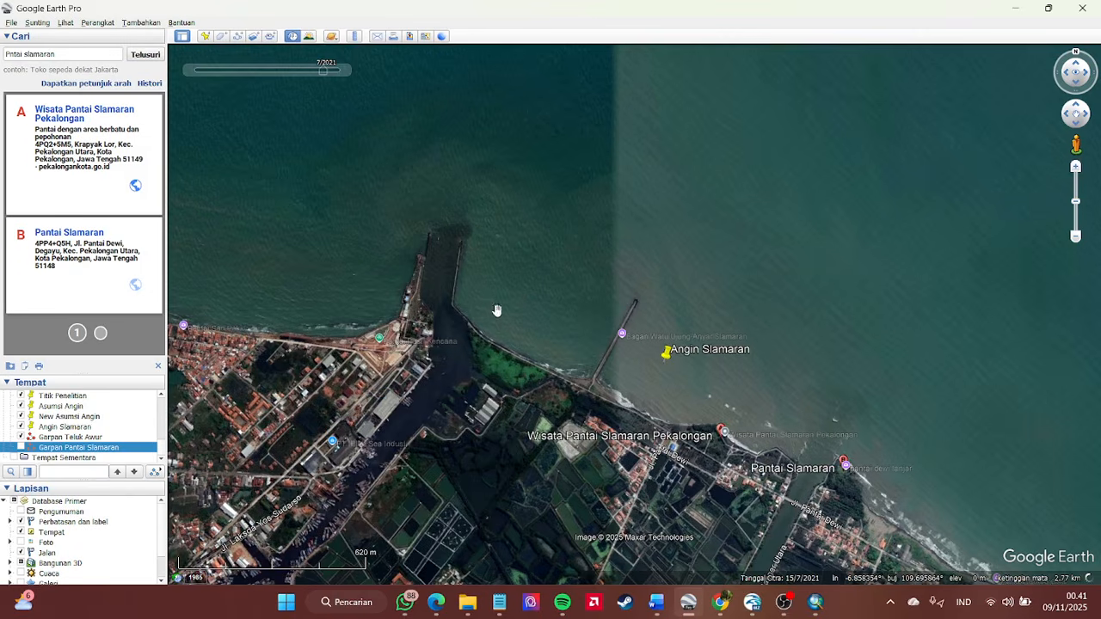
pyautogui.scroll(2, 496, 297)
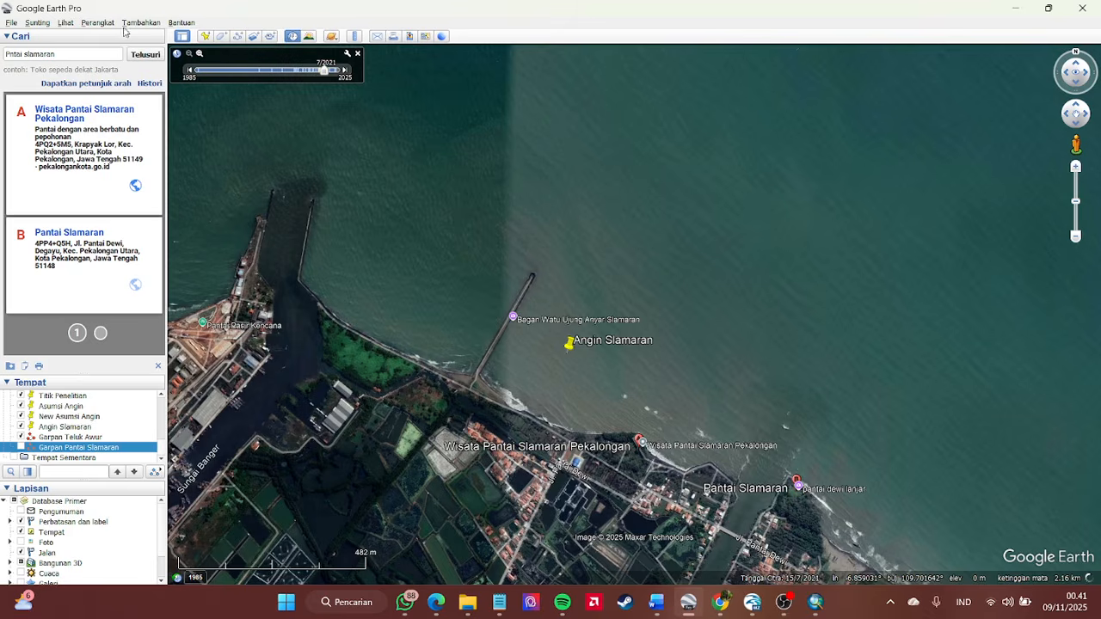
# - Advance the historical imagery of the Slamaran coast to 2/2025
pyautogui.click(66, 23)
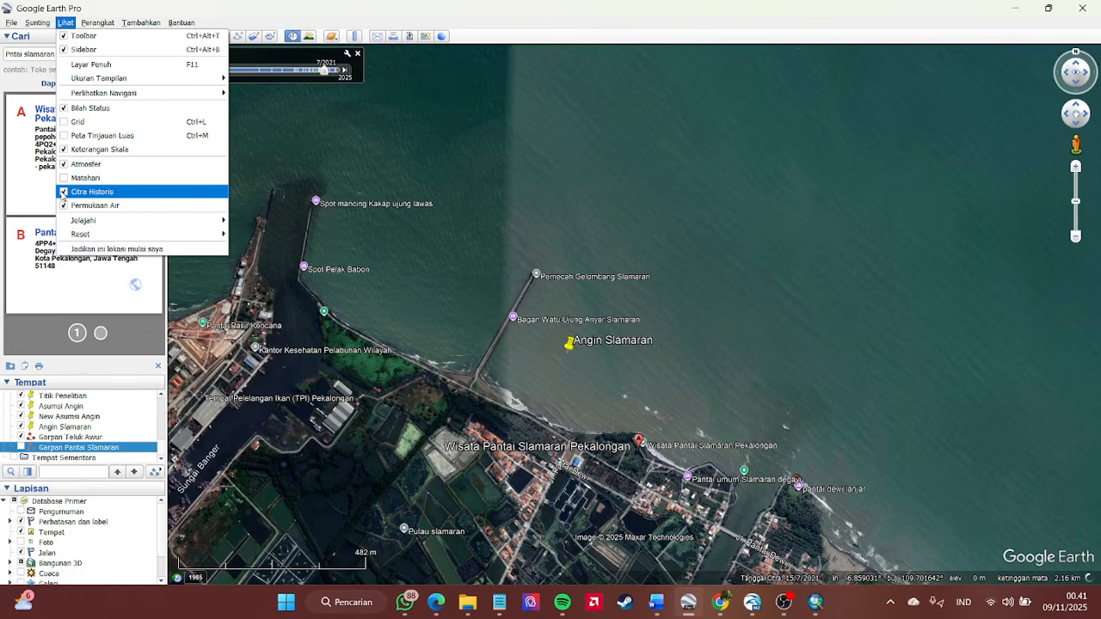
pyautogui.click(352, 121)
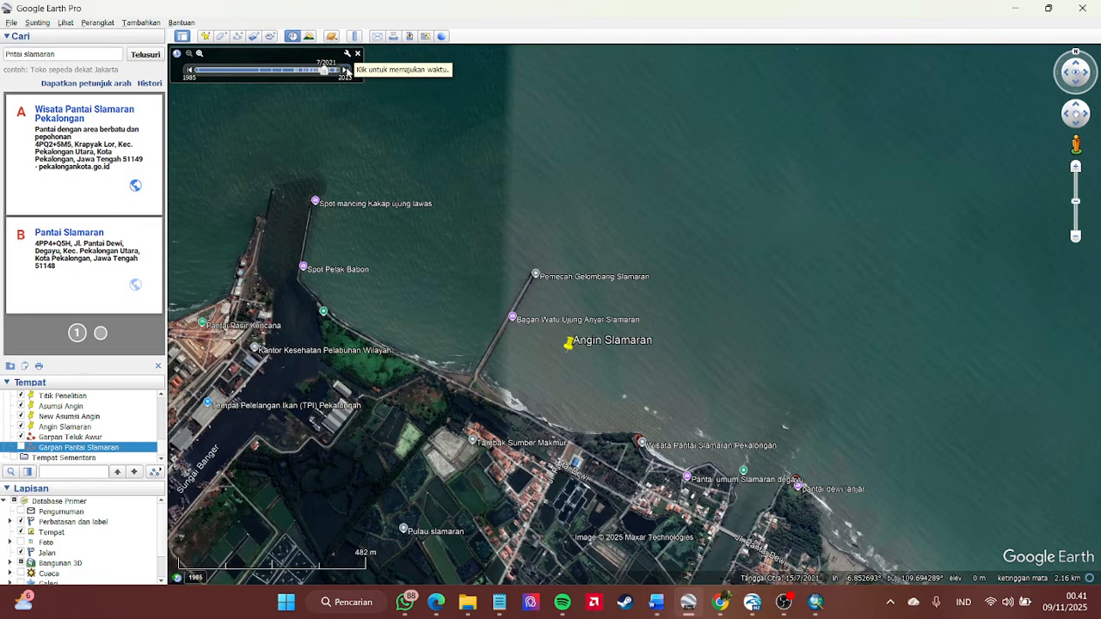
pyautogui.click(345, 74)
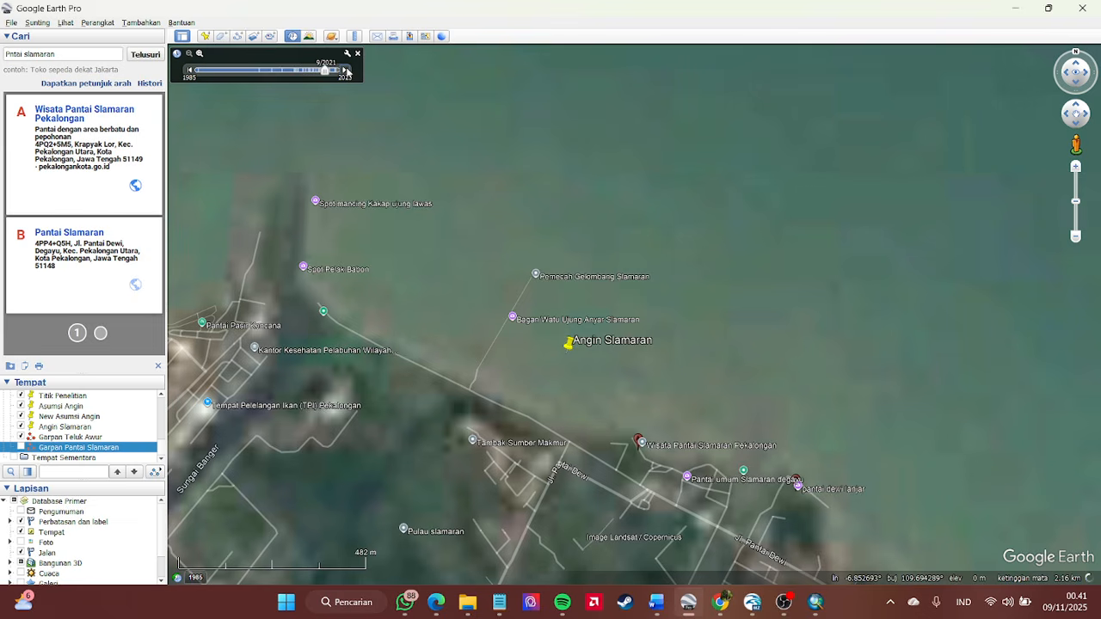
pyautogui.click(345, 74)
pyautogui.scroll(-4, 452, 147)
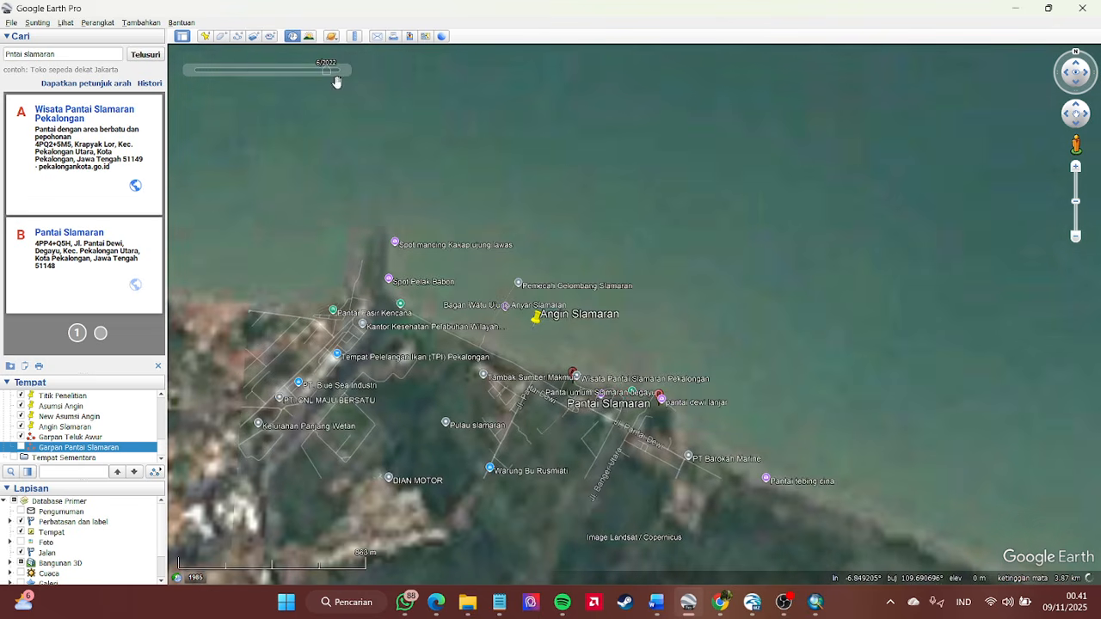
pyautogui.click(345, 73)
pyautogui.click(345, 72)
pyautogui.moveTo(533, 185); pyautogui.dragTo(484, 228)
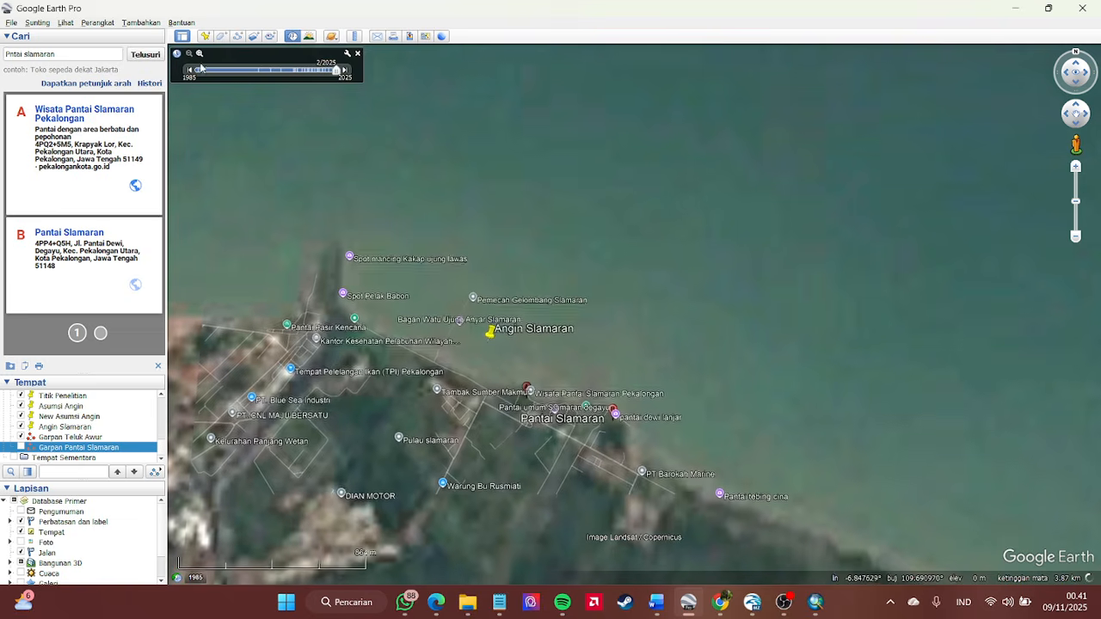
# - Turn off historical imagery to show the current satellite view of the Slamaran coast
pyautogui.click(66, 22)
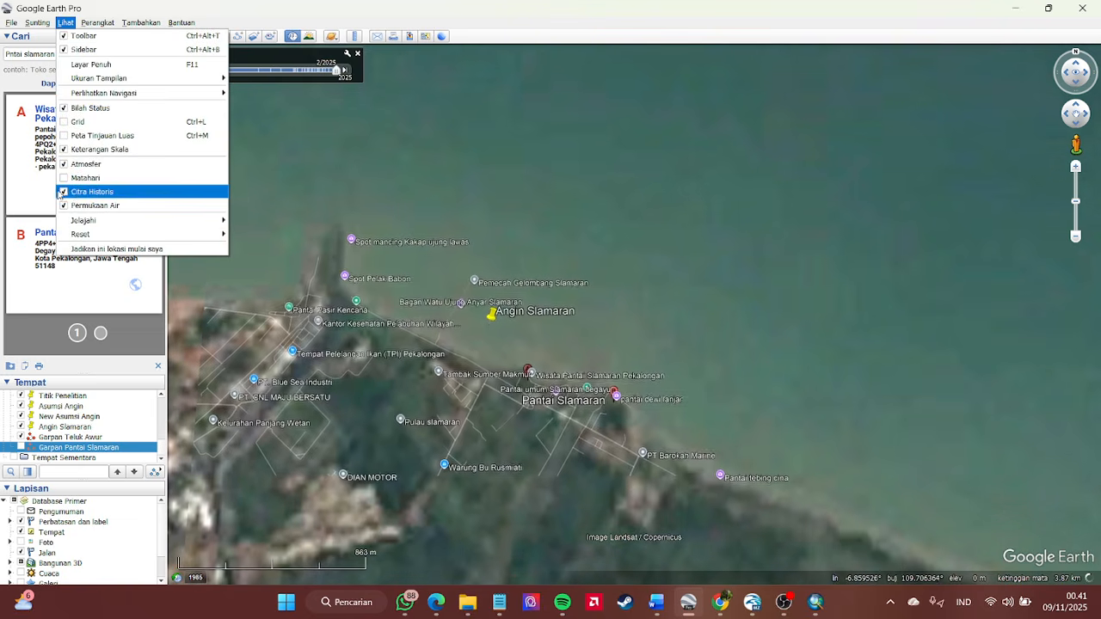
pyautogui.click(92, 191)
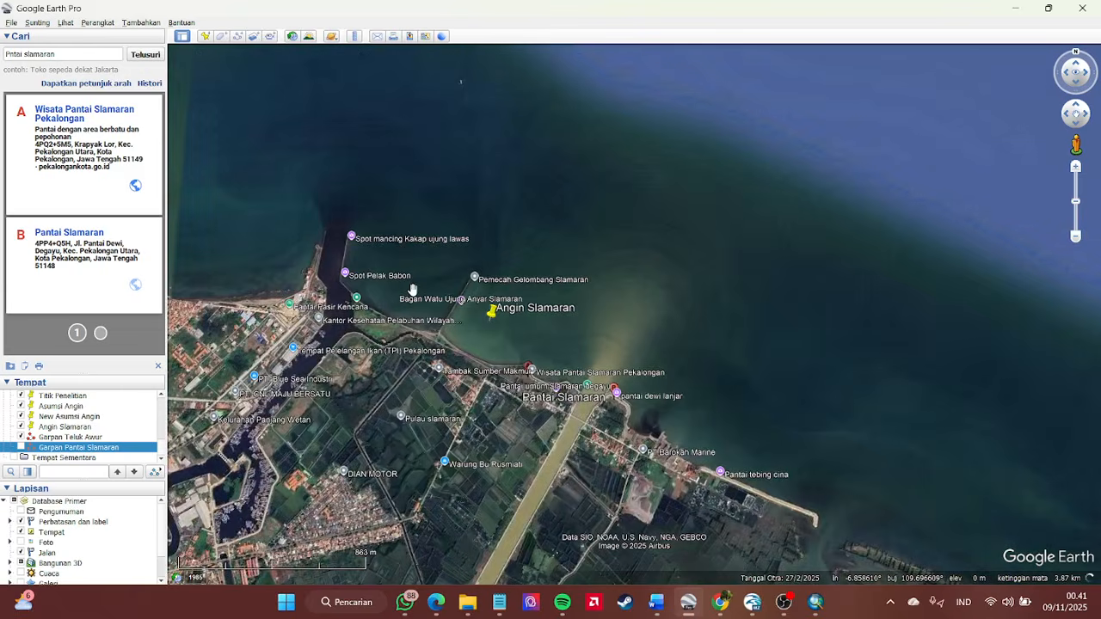
pyautogui.scroll(2, 447, 315)
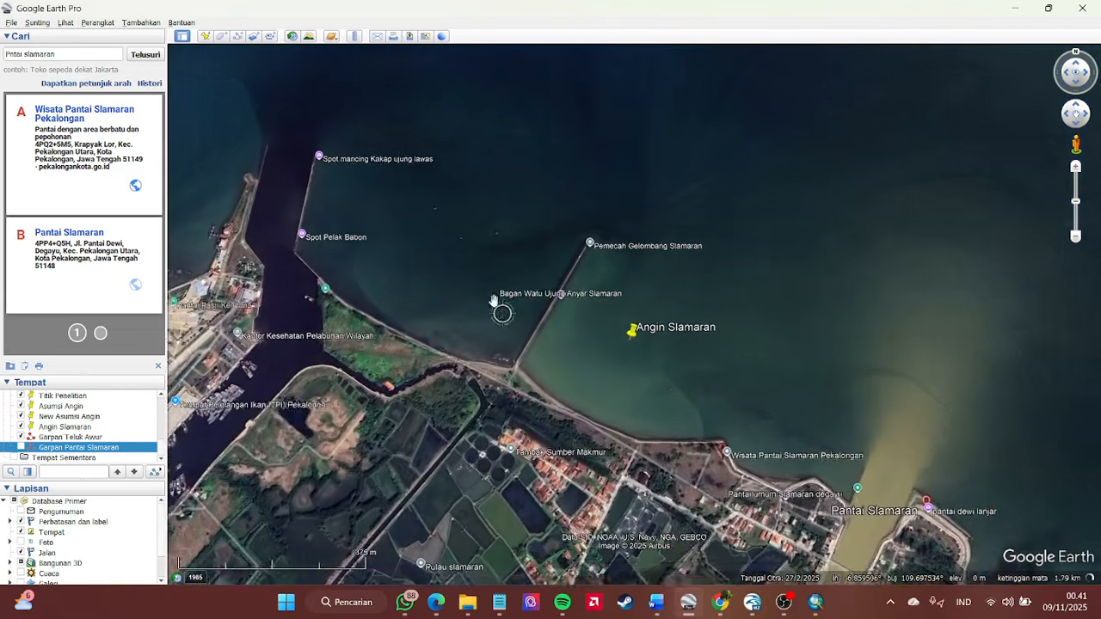
# - Turn historical imagery back on and inspect the coast around the Slamaran breakwater
pyautogui.click(67, 23)
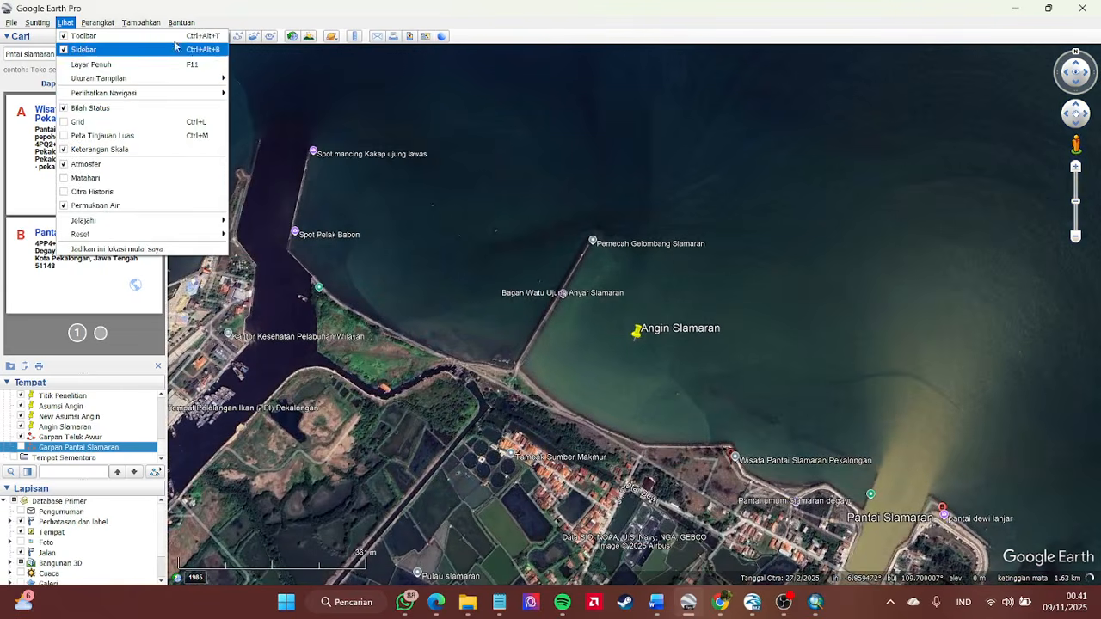
pyautogui.click(92, 191)
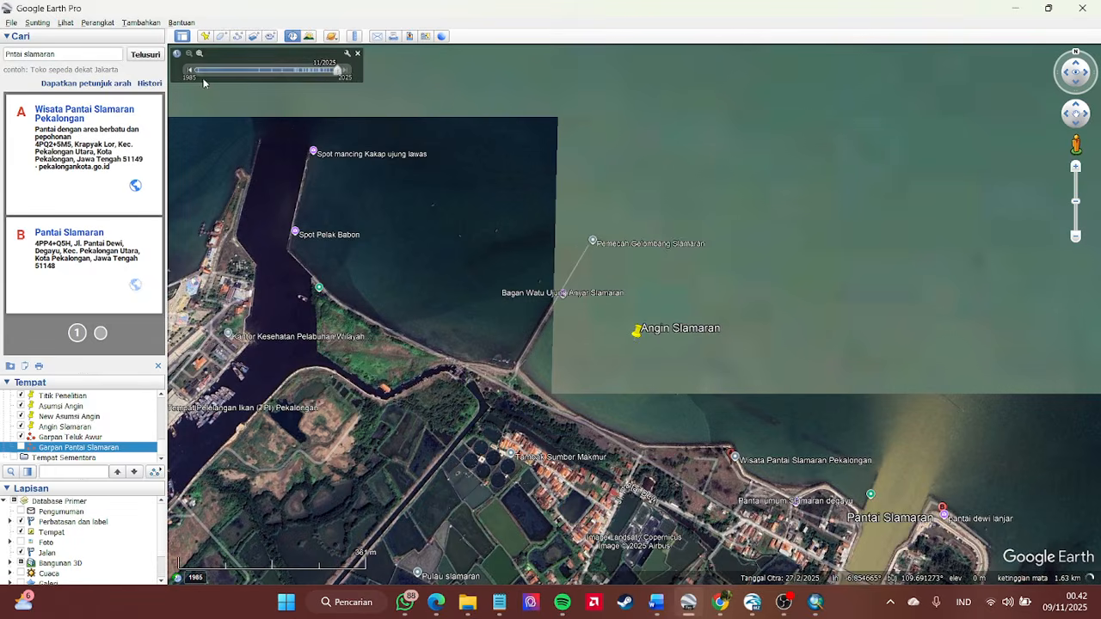
pyautogui.moveTo(587, 251); pyautogui.dragTo(638, 253)
pyautogui.scroll(-1, 641, 283)
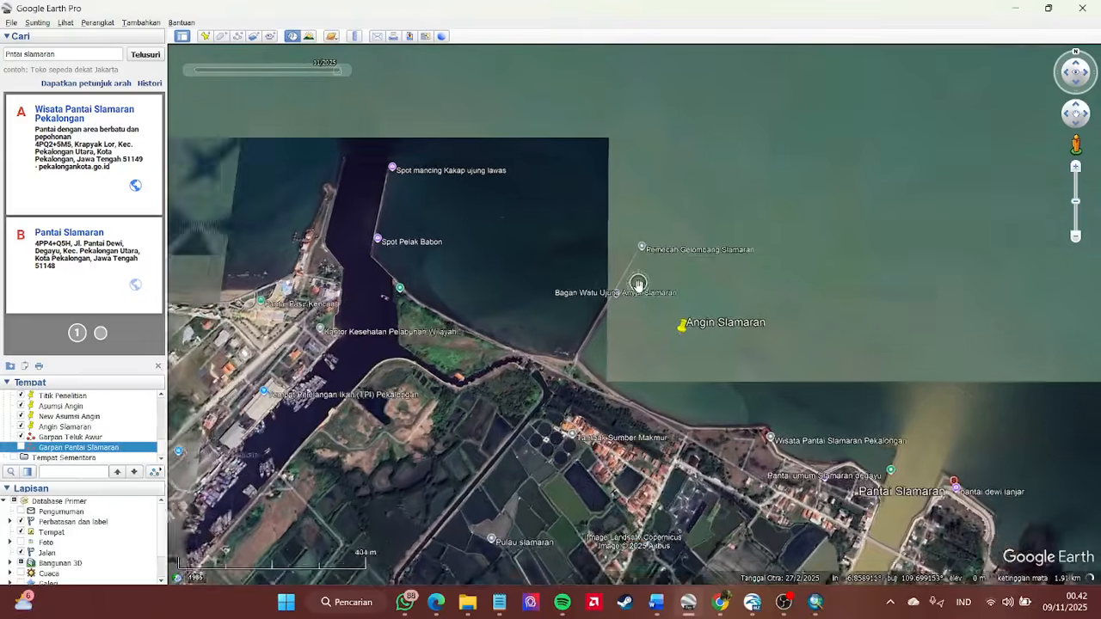
pyautogui.scroll(3, 639, 283)
pyautogui.moveTo(585, 329); pyautogui.dragTo(579, 295)
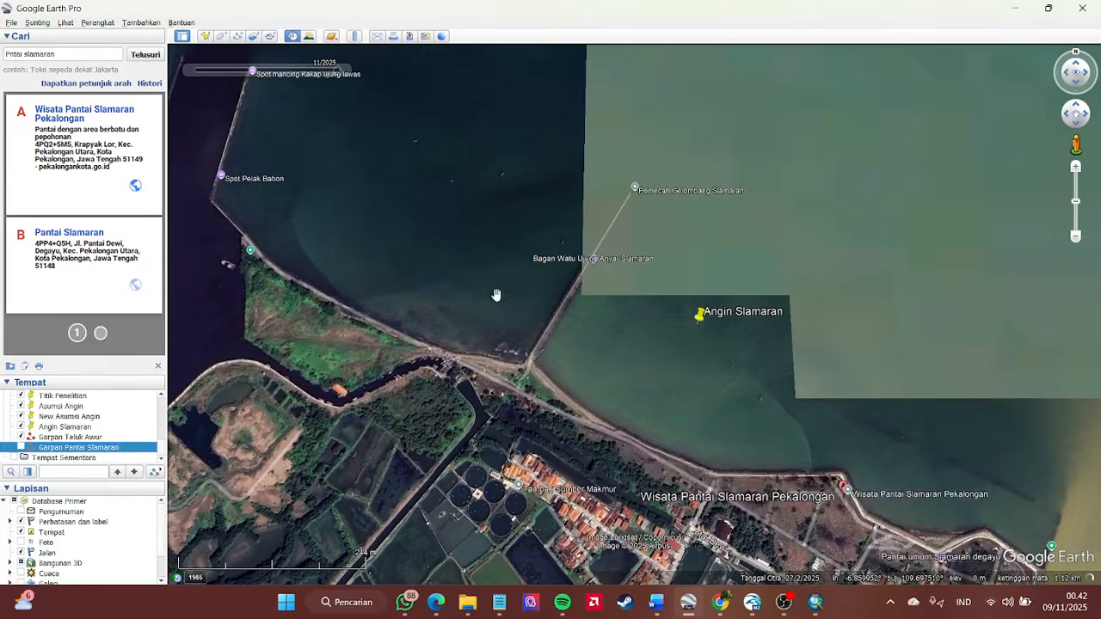
pyautogui.scroll(-1, 496, 266)
# - Move the historical imagery back to 7/2021 and frame the Slamaran coast between the harbour and Pantai Slamaran
pyautogui.moveTo(197, 73)
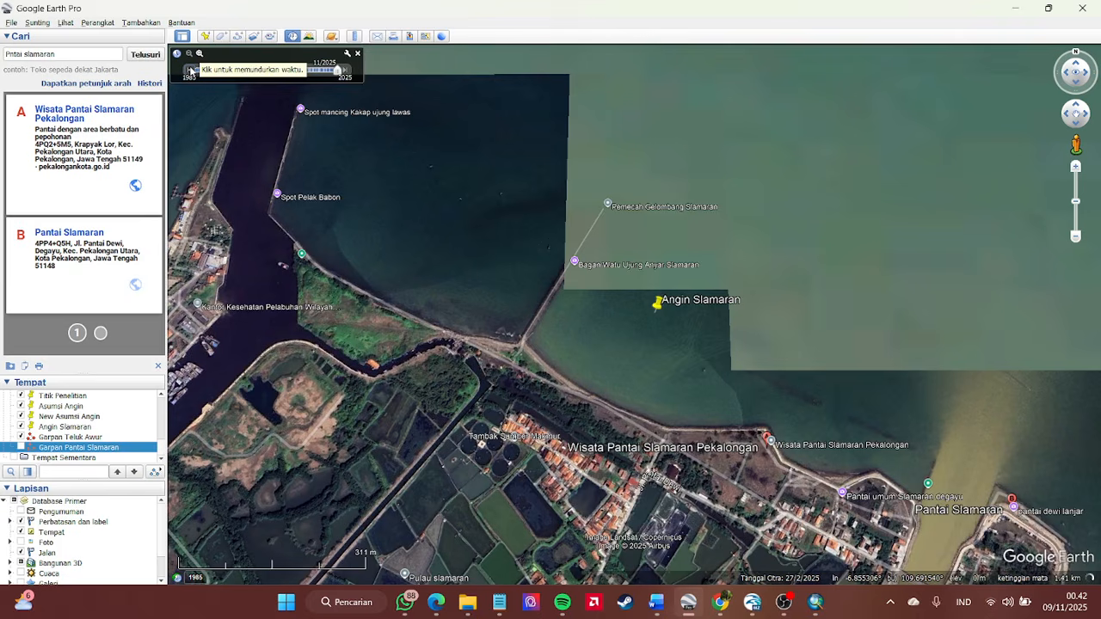
pyautogui.click(190, 71)
pyautogui.click(190, 71)
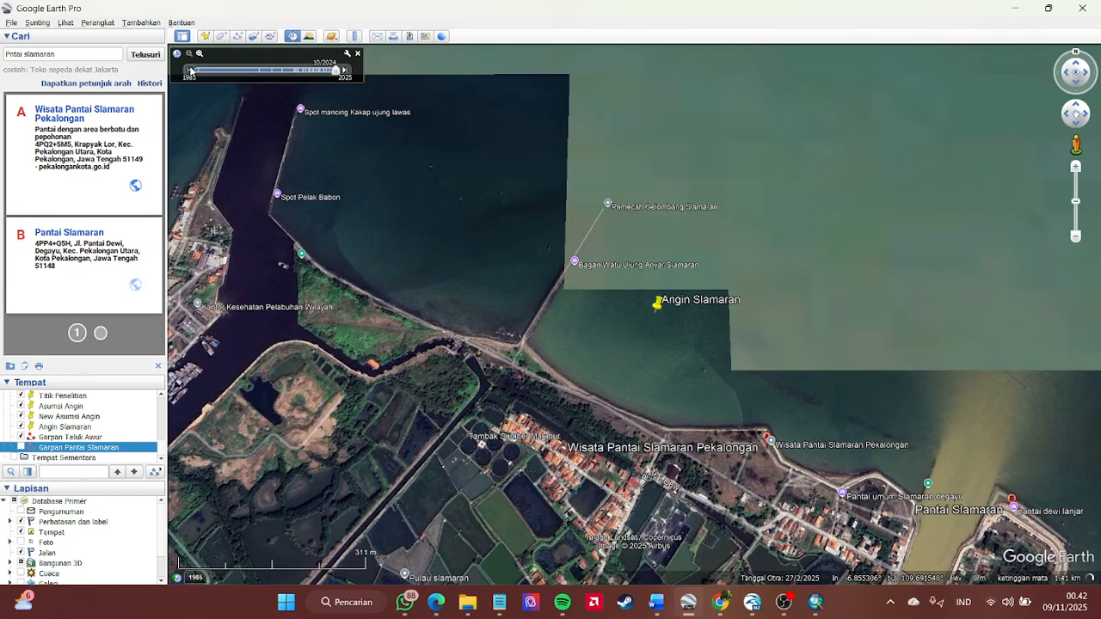
pyautogui.click(190, 71)
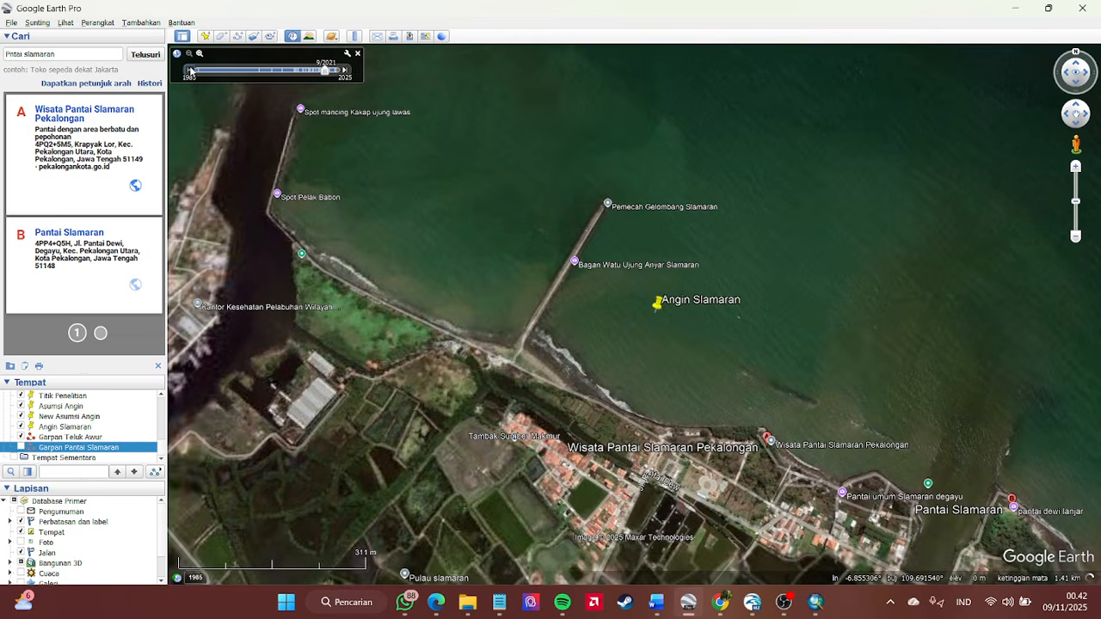
pyautogui.click(190, 71)
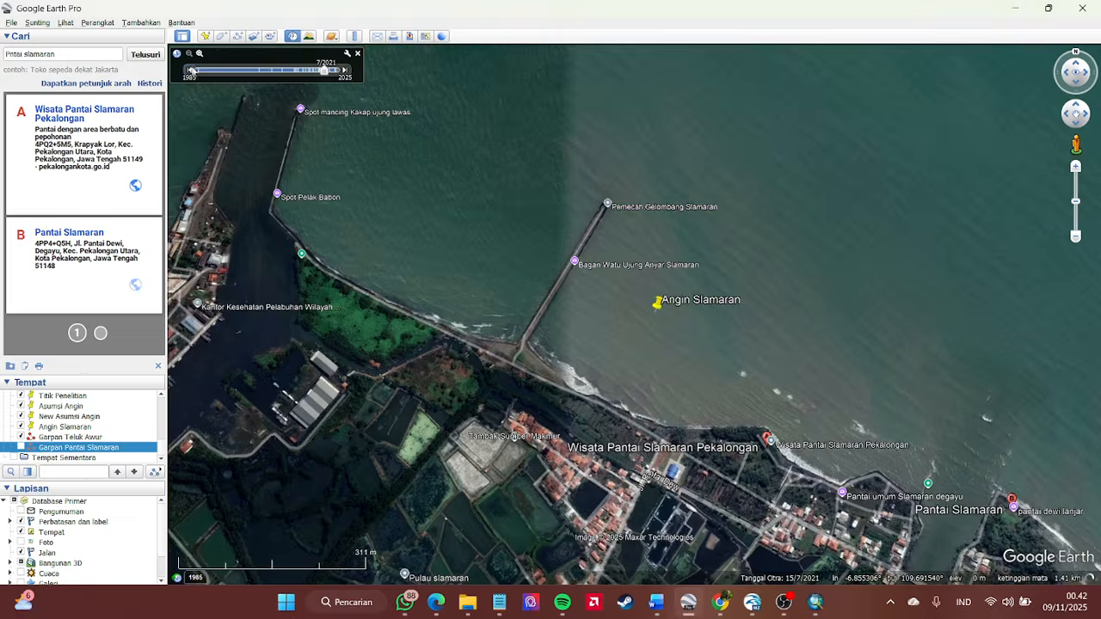
pyautogui.moveTo(601, 275); pyautogui.dragTo(593, 302)
pyautogui.scroll(-4, 522, 292)
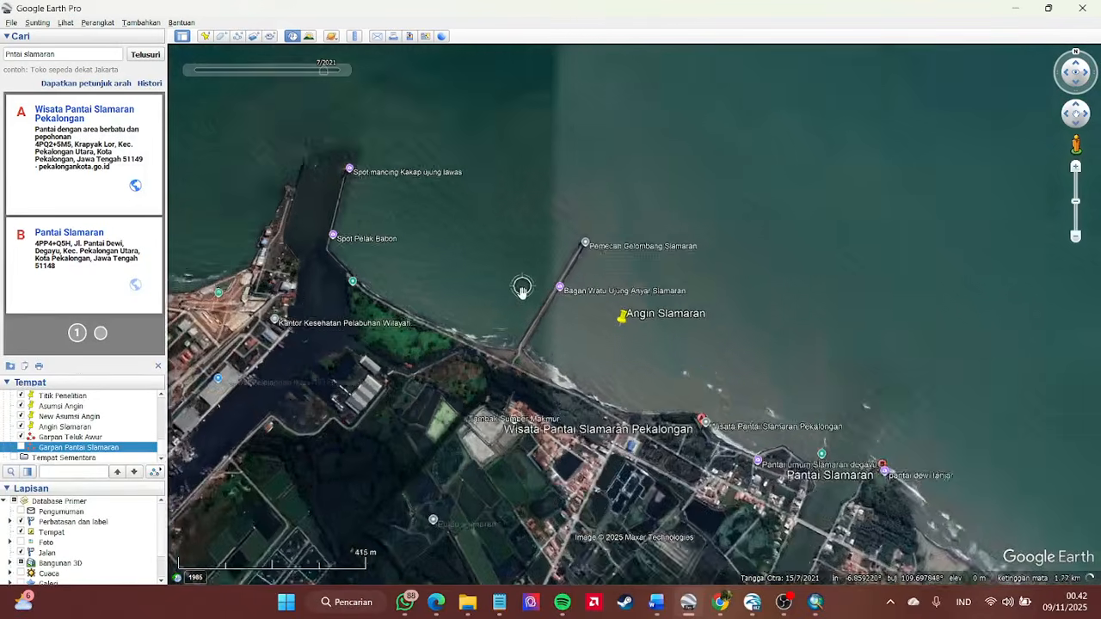
pyautogui.scroll(2, 492, 283)
pyautogui.moveTo(493, 266); pyautogui.dragTo(487, 289)
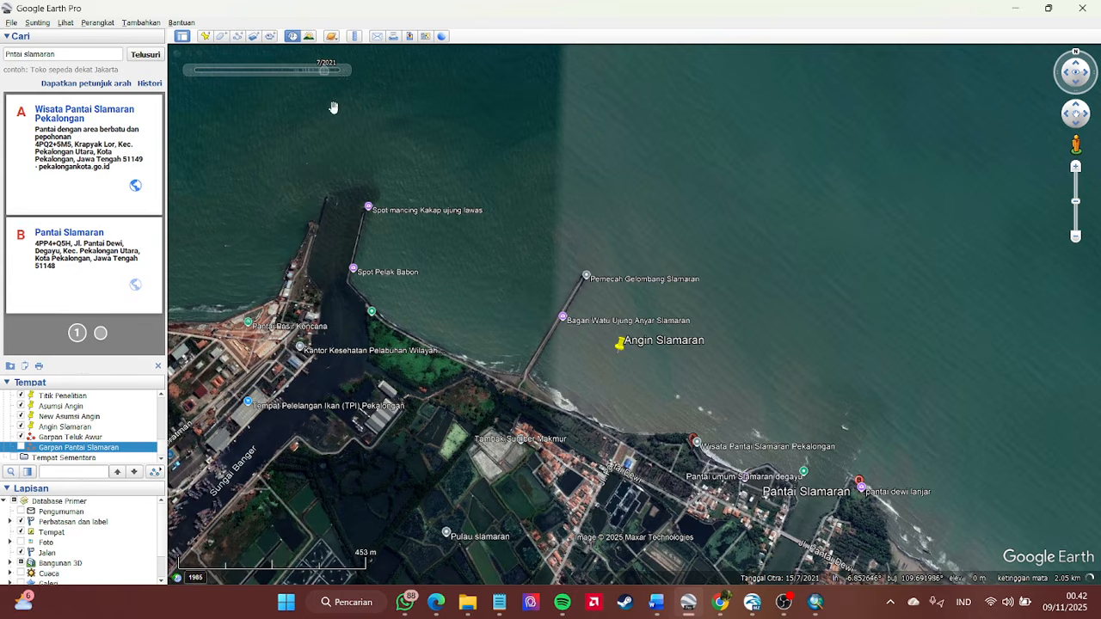
pyautogui.moveTo(594, 296); pyautogui.dragTo(560, 264)
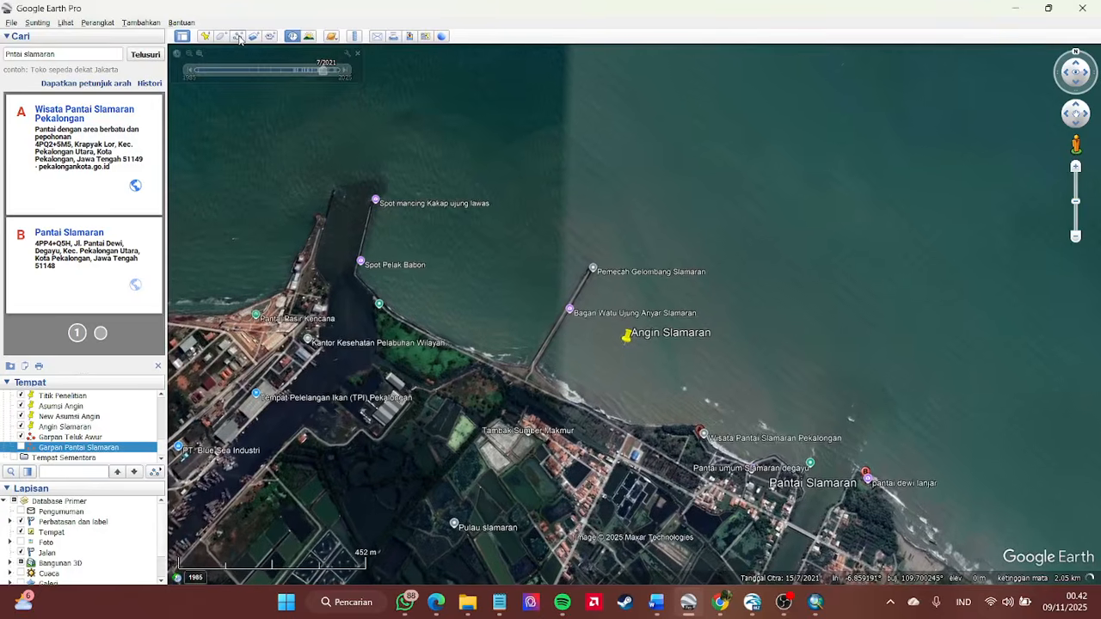
# - Start a new path named Pantai Slamaran and show its style and colour settings
pyautogui.click(238, 37)
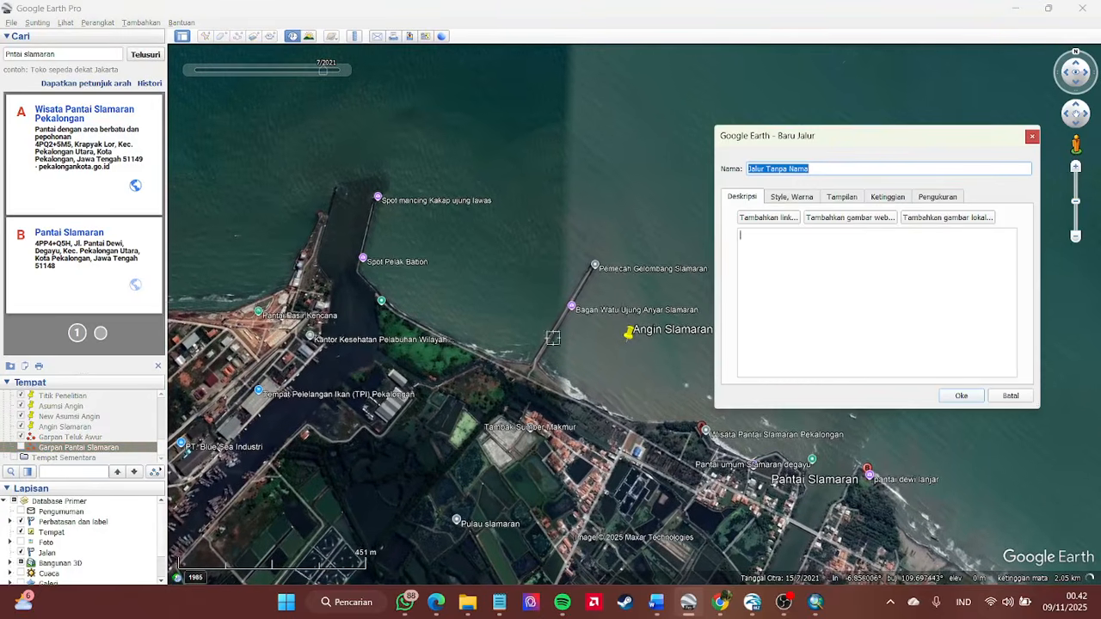
pyautogui.moveTo(856, 139); pyautogui.dragTo(907, 118)
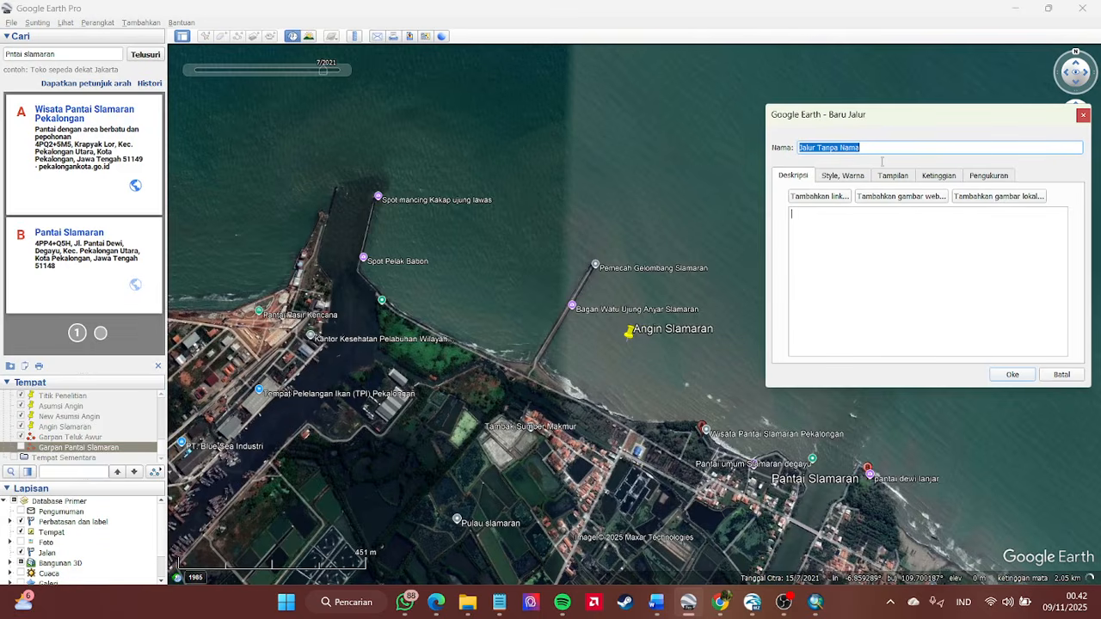
pyautogui.click(882, 150)
pyautogui.press('BackSpace')
pyautogui.press('BackSpace')
pyautogui.press('BackSpace')
pyautogui.press('BackSpace')
pyautogui.press('BackSpace')
pyautogui.press('BackSpace')
pyautogui.press('BackSpace')
pyautogui.press('BackSpace')
pyautogui.press('BackSpace')
pyautogui.press('BackSpace')
pyautogui.press('BackSpace')
pyautogui.press('BackSpace')
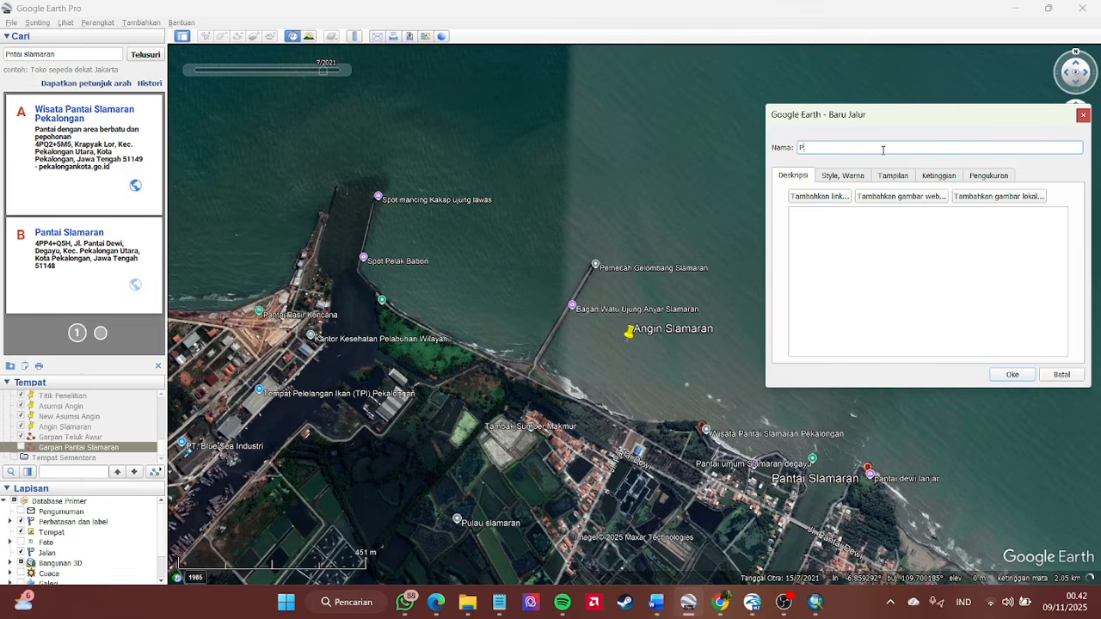
pyautogui.write('Pnata')
pyautogui.write('antai Slamaran')
pyautogui.click(844, 176)
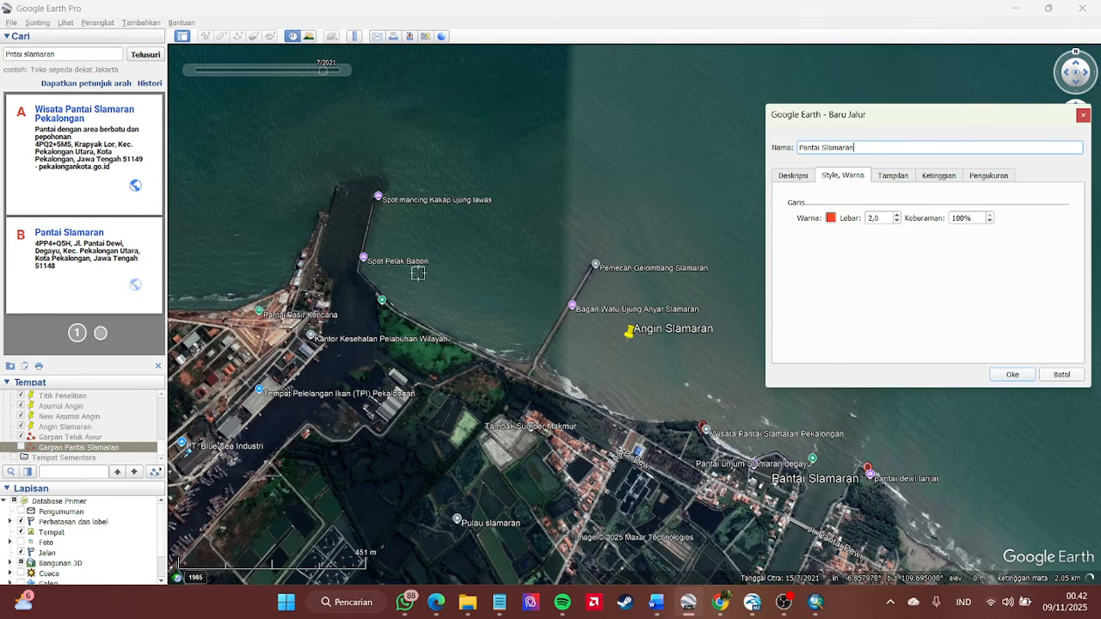
# - Trace the first stretch of the Pantai Slamaran path along the shoreline from Ujung Lawas Slamaran towards the breakwater
pyautogui.scroll(5, 412, 312)
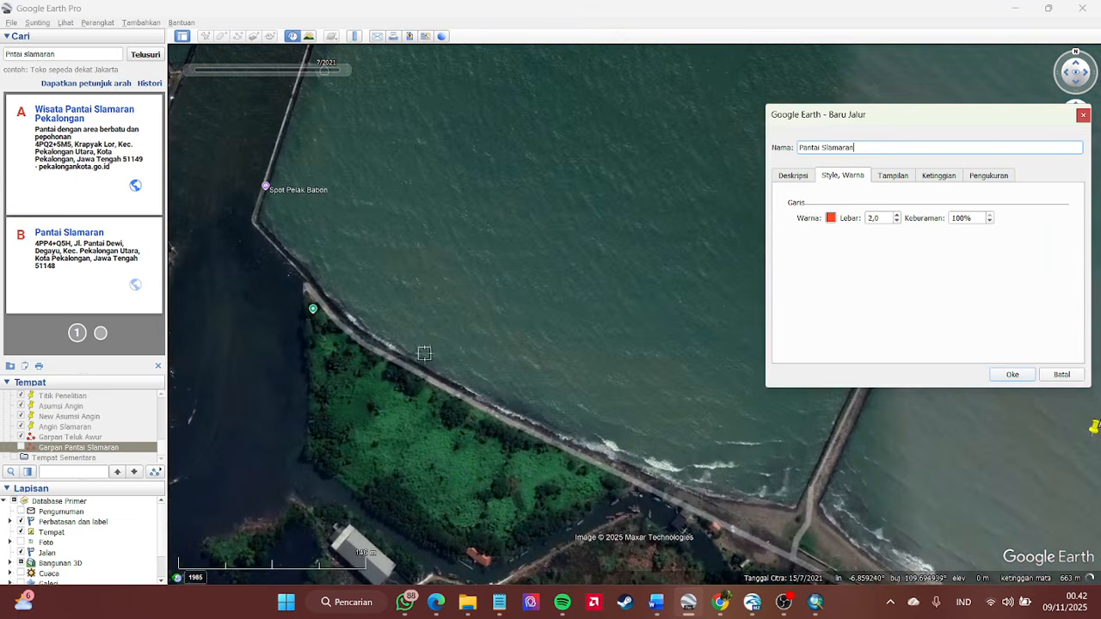
pyautogui.scroll(1, 343, 309)
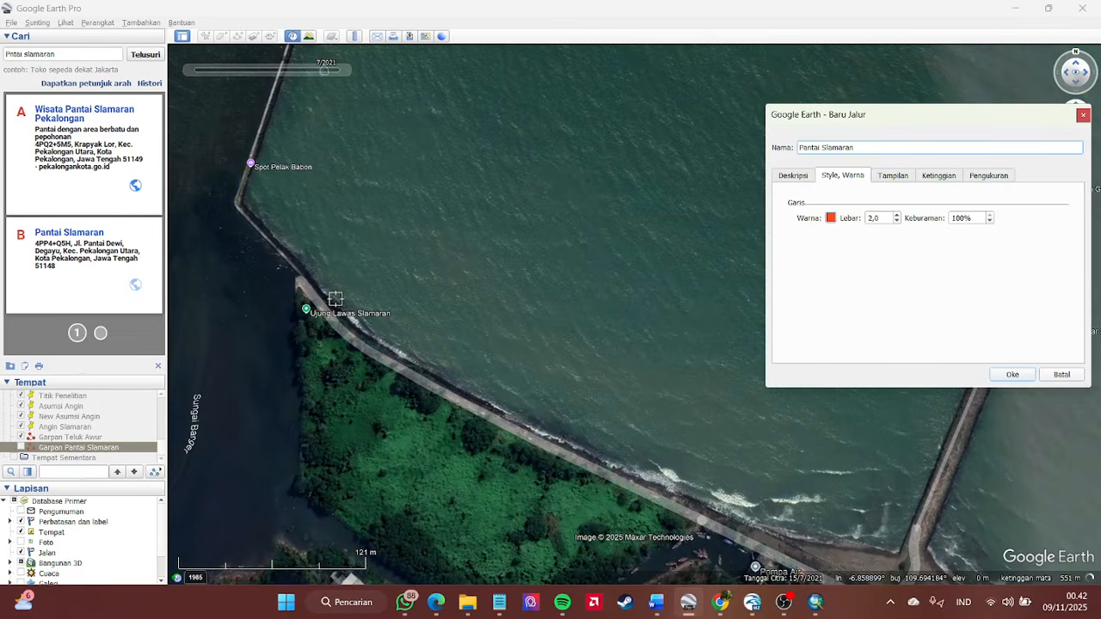
pyautogui.click(335, 299)
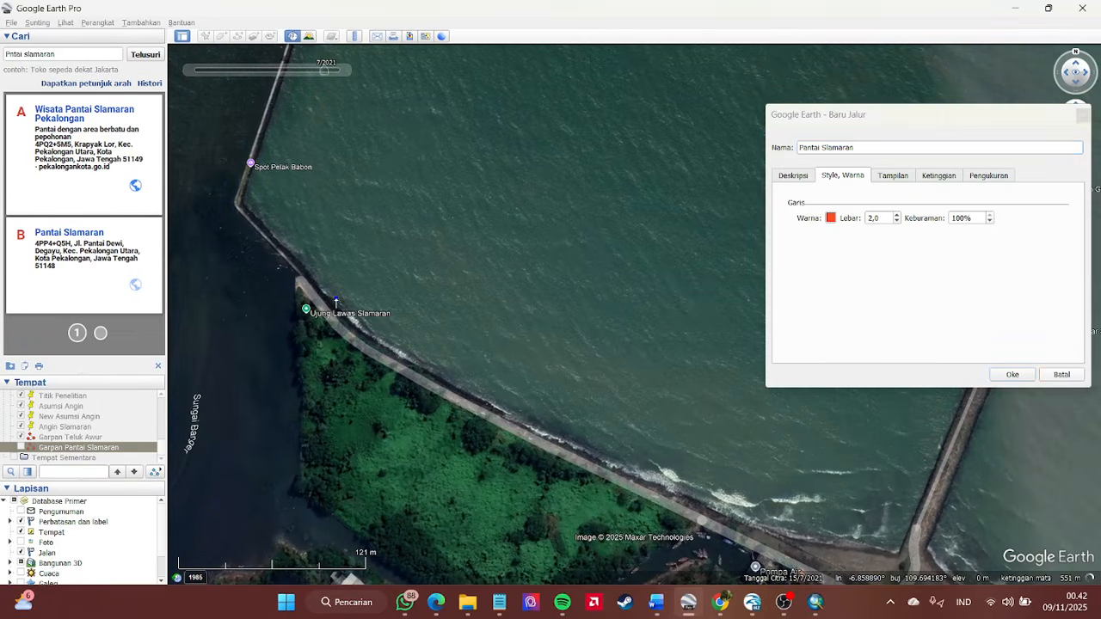
pyautogui.moveTo(372, 329); pyautogui.dragTo(396, 349)
pyautogui.click(439, 370)
pyautogui.click(471, 389)
pyautogui.click(510, 405)
pyautogui.click(538, 420)
pyautogui.click(570, 422)
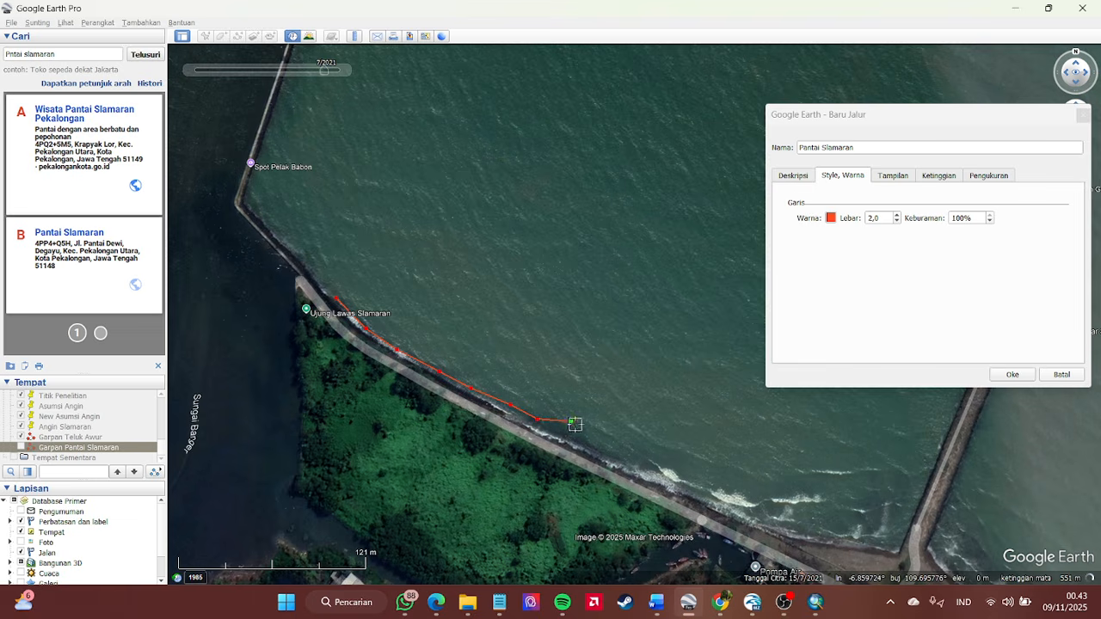
# - Remove the last three path points, place three new ones closer to the shoreline, and save the Pantai Slamaran path
pyautogui.press('Delete')
pyautogui.press('Delete')
pyautogui.press('Delete')
pyautogui.click(508, 413)
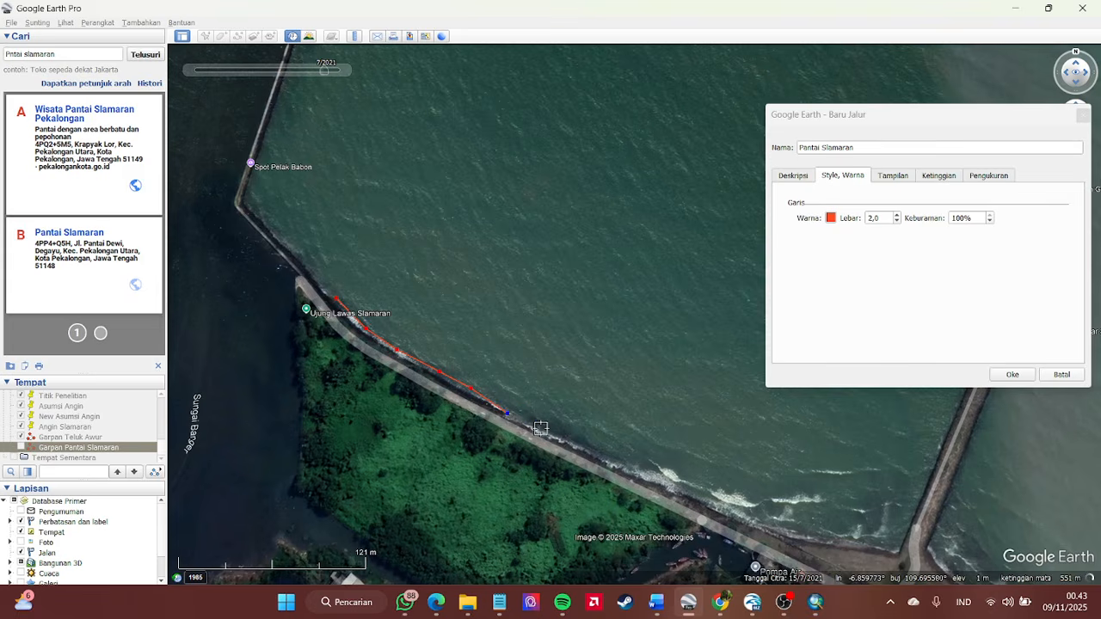
pyautogui.click(541, 428)
pyautogui.click(563, 435)
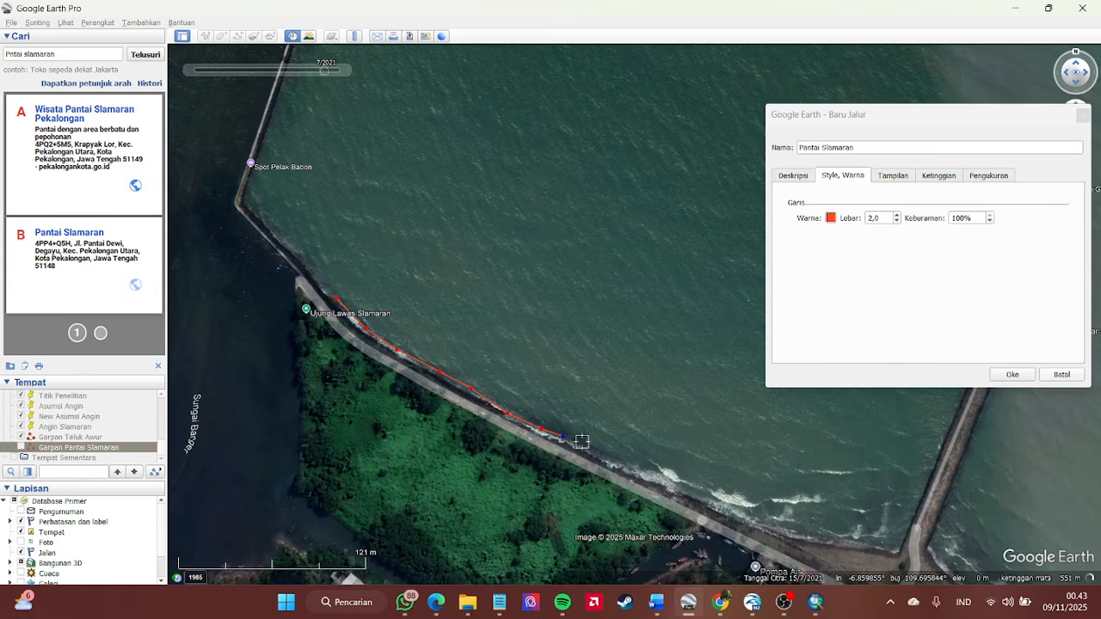
pyautogui.click(1021, 378)
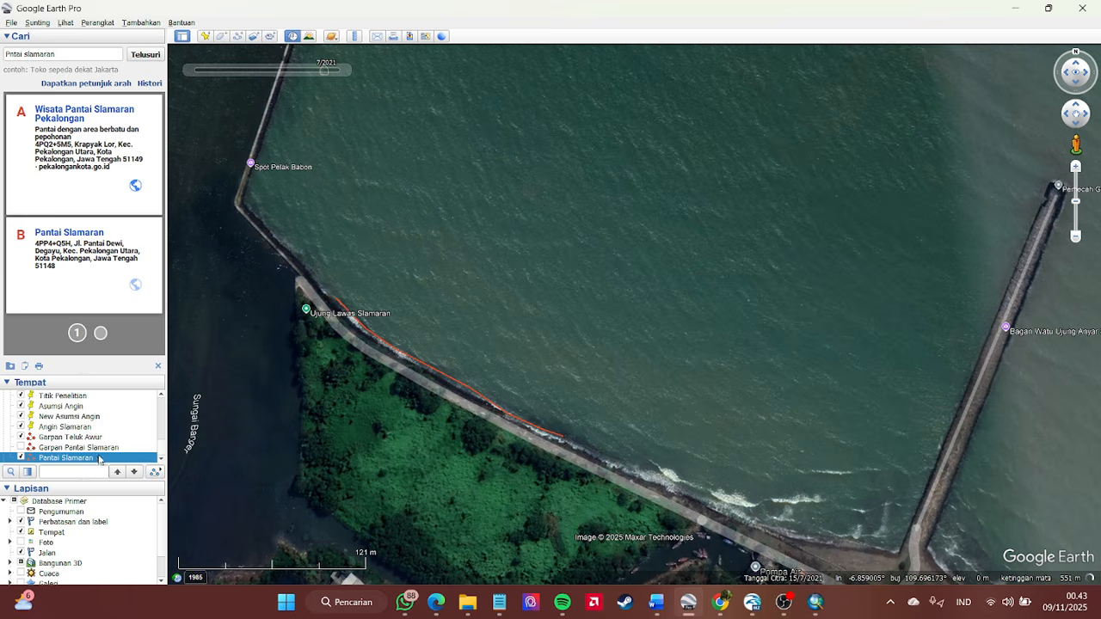
# - Delete the newly drawn Pantai Slamaran path from the saved places
pyautogui.scroll(-1, 91, 455)
pyautogui.scroll(-3, 649, 298)
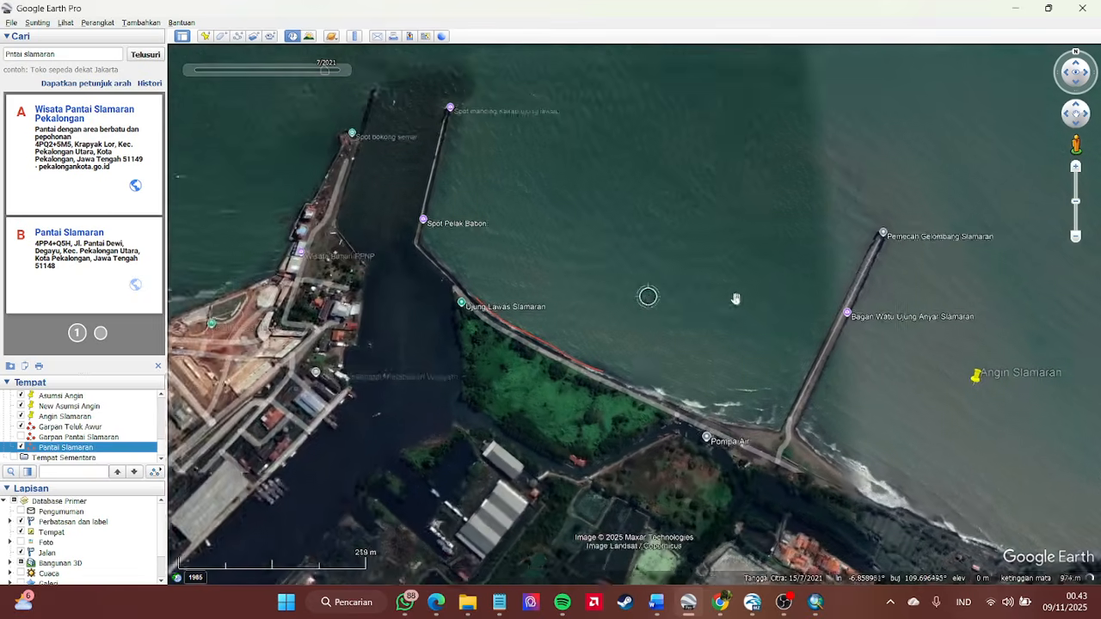
pyautogui.moveTo(797, 299); pyautogui.dragTo(619, 297)
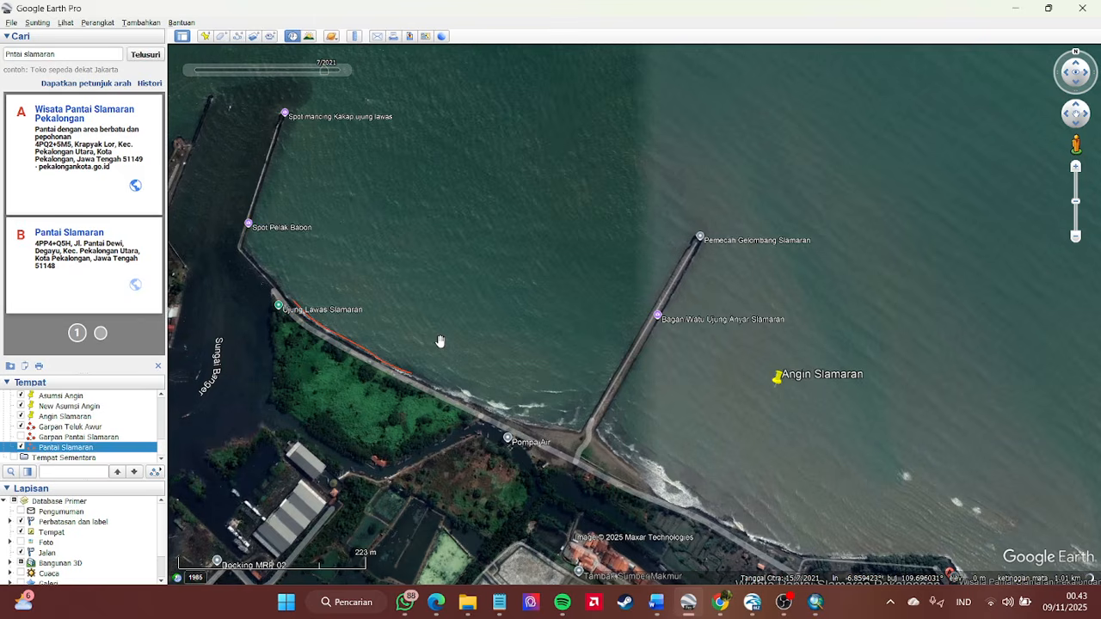
pyautogui.rightClick(64, 447)
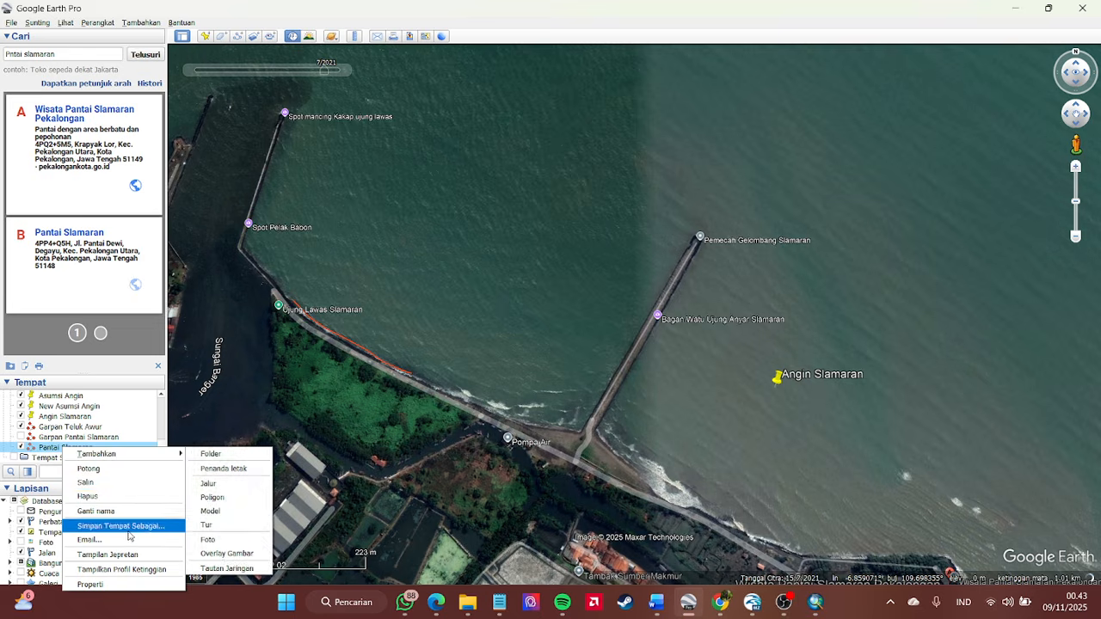
pyautogui.click(109, 496)
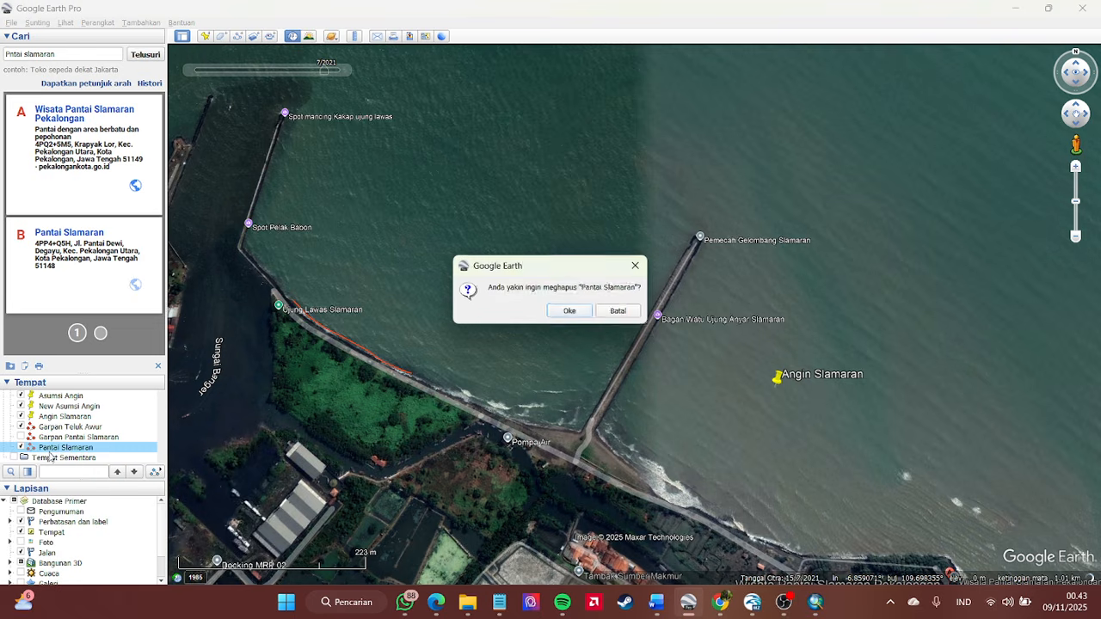
pyautogui.click(571, 312)
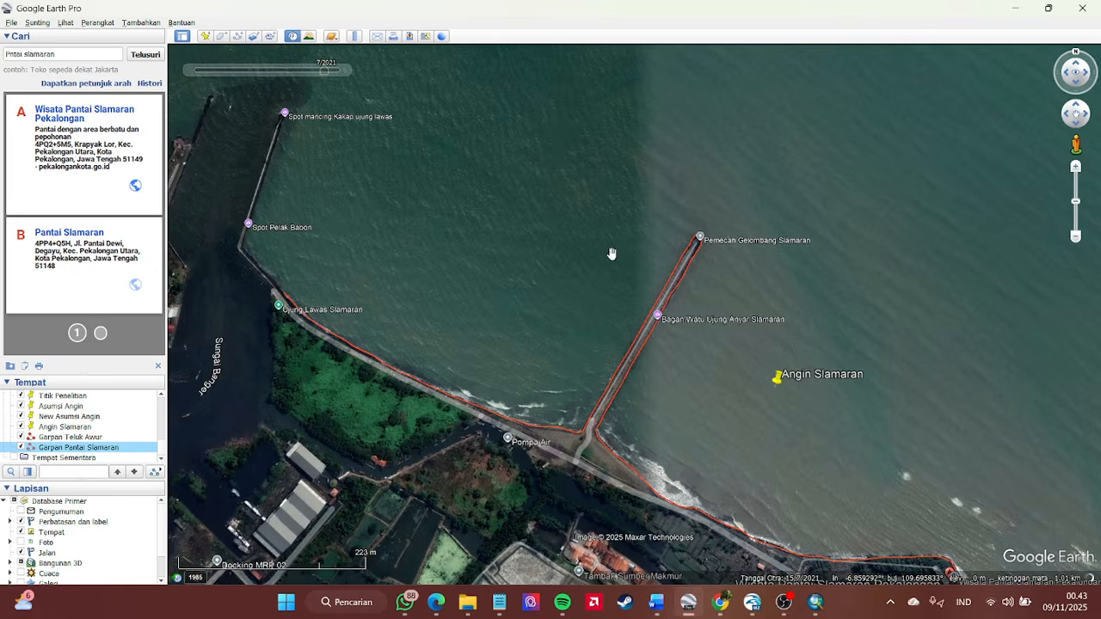
# - Open the Kmz save dialog for the Garpan Pantai Slamaran path, close it without saving, and view the whole traced shoreline
pyautogui.rightClick(126, 451)
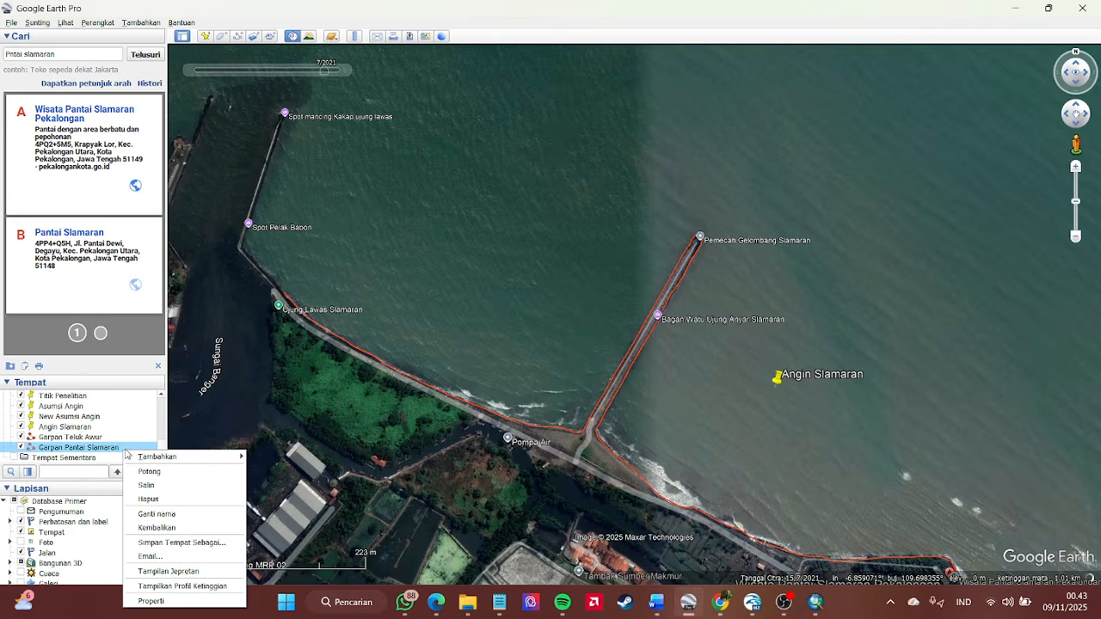
pyautogui.click(195, 543)
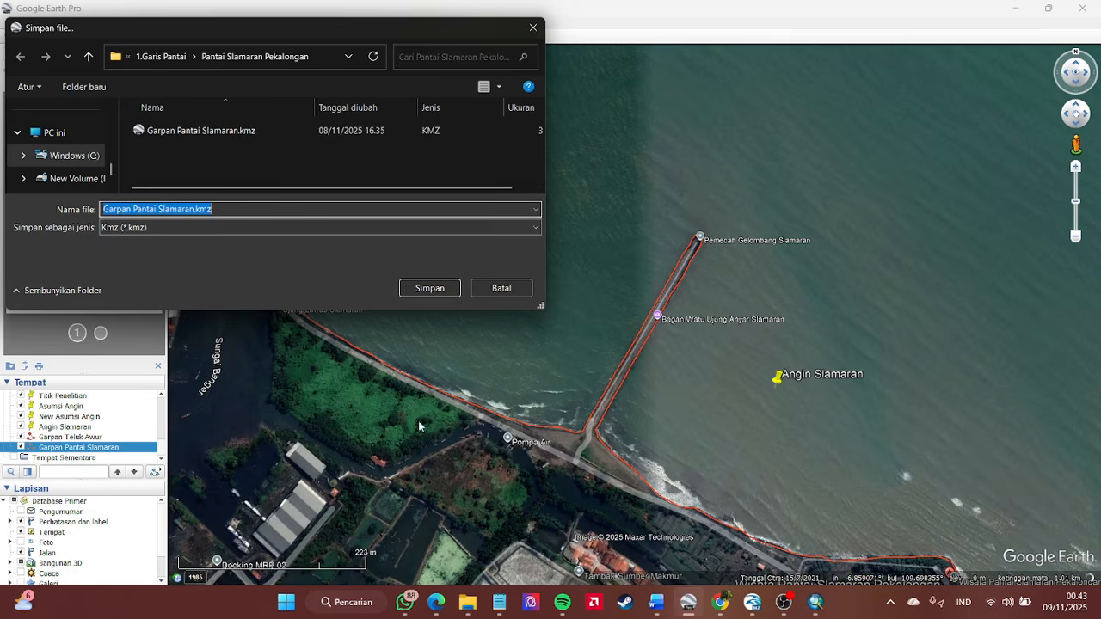
pyautogui.click(499, 294)
pyautogui.scroll(-2, 716, 395)
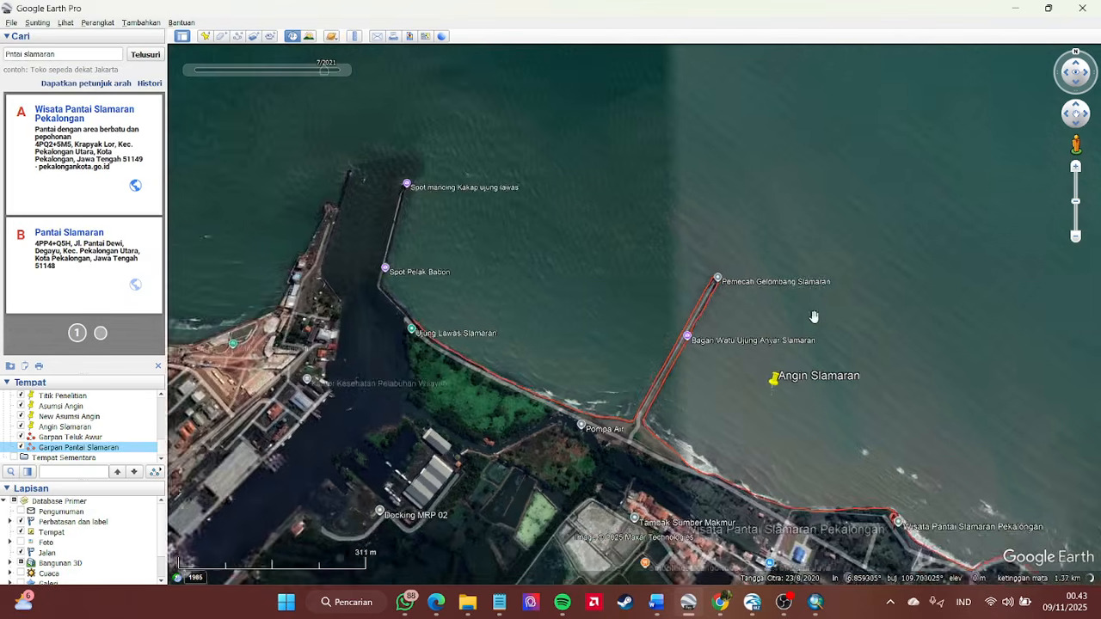
pyautogui.moveTo(819, 313); pyautogui.dragTo(643, 278)
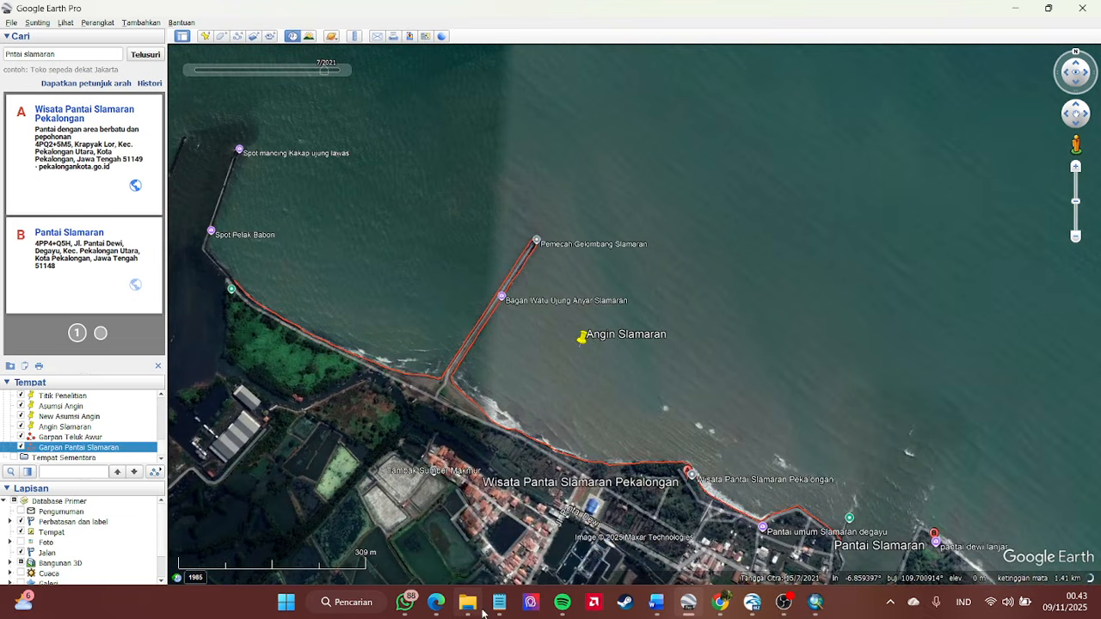
# - Switch to File Explorer, view the contents of the FIKSSS_Prak Arus M7 2025 folder, and return to Google Earth Pro
pyautogui.moveTo(465, 612)
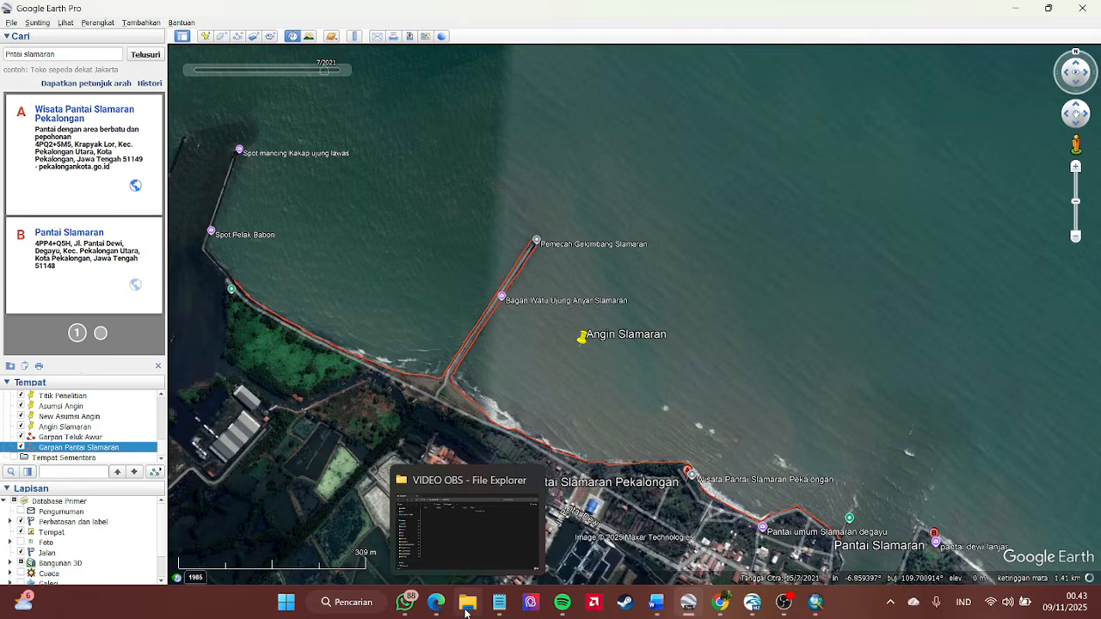
pyautogui.click(469, 611)
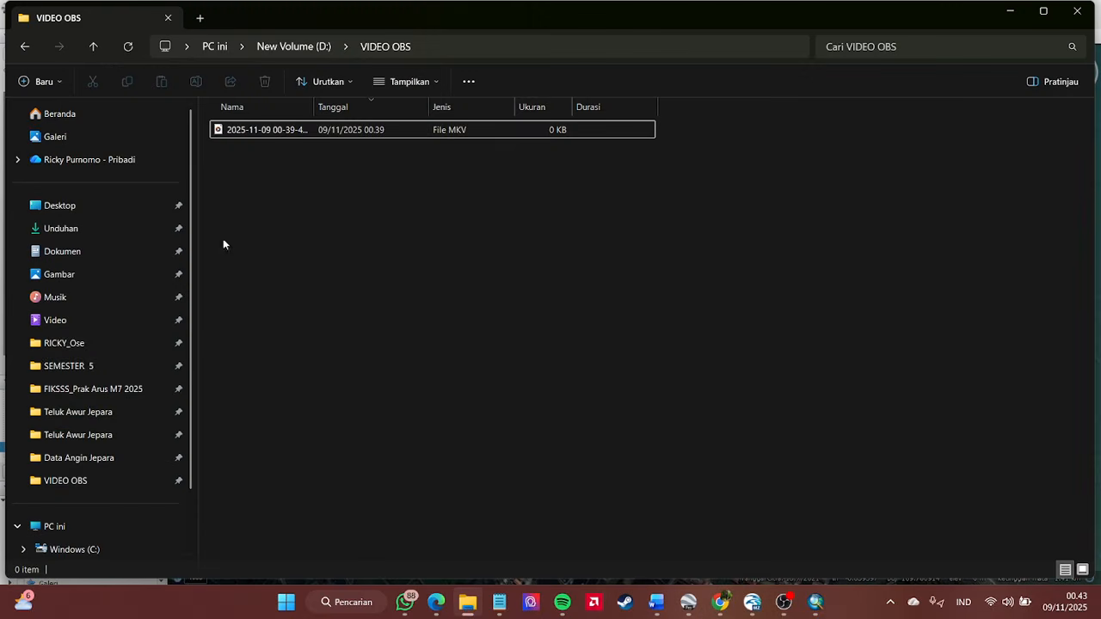
pyautogui.click(112, 391)
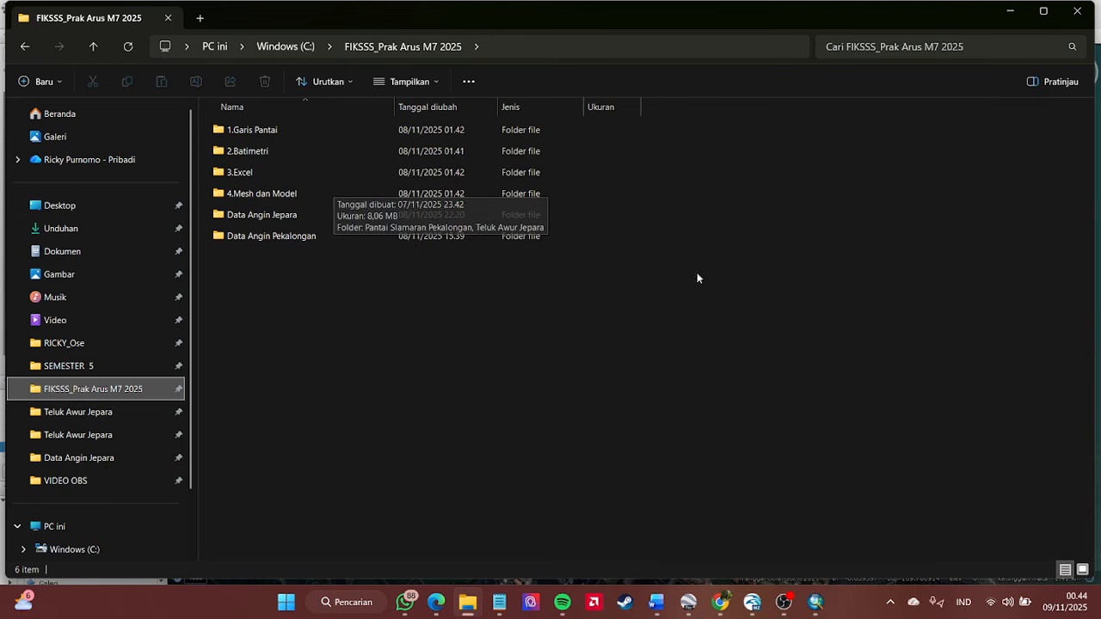
pyautogui.click(1011, 12)
pyautogui.scroll(-2, 383, 326)
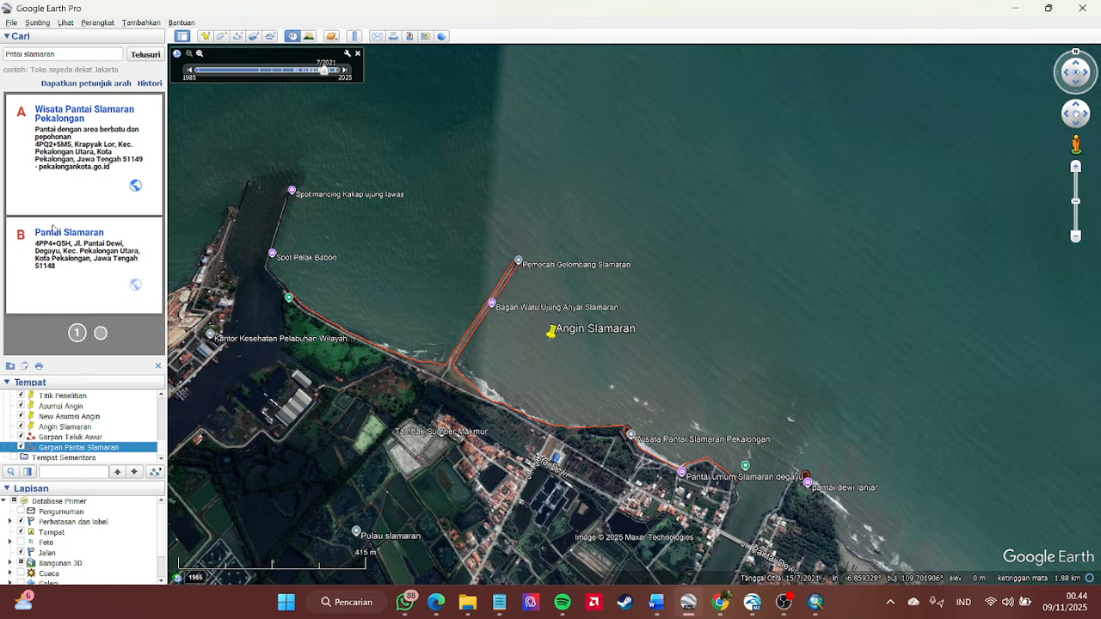
# - Switch to Chrome, view the Batnas download options for the Slamaran coast, and check the project folder in File Explorer
pyautogui.click(1016, 7)
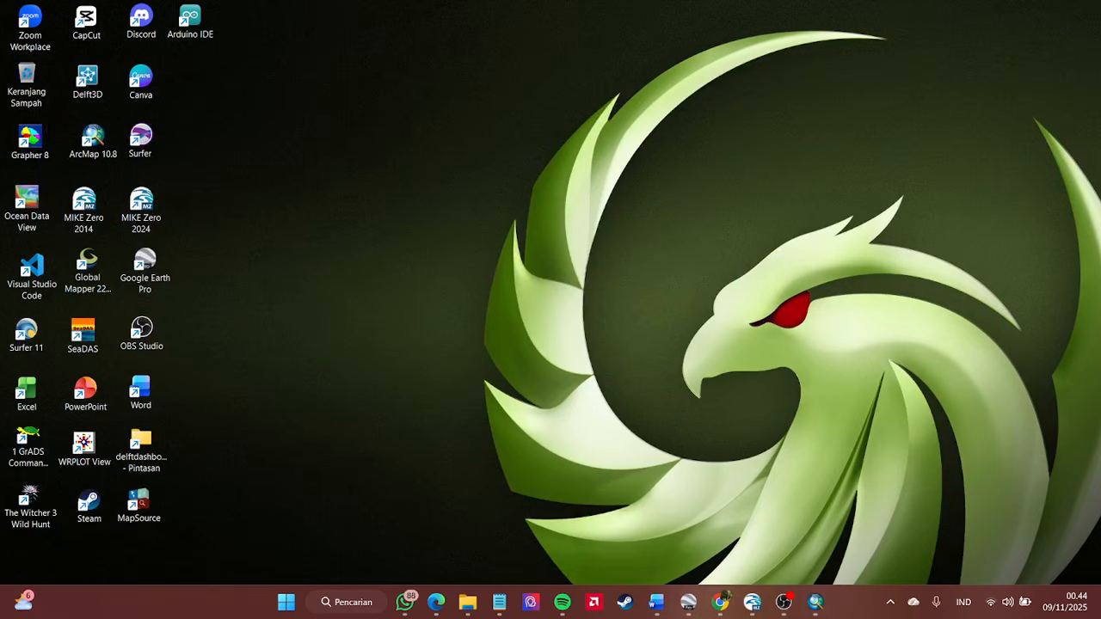
pyautogui.click(721, 611)
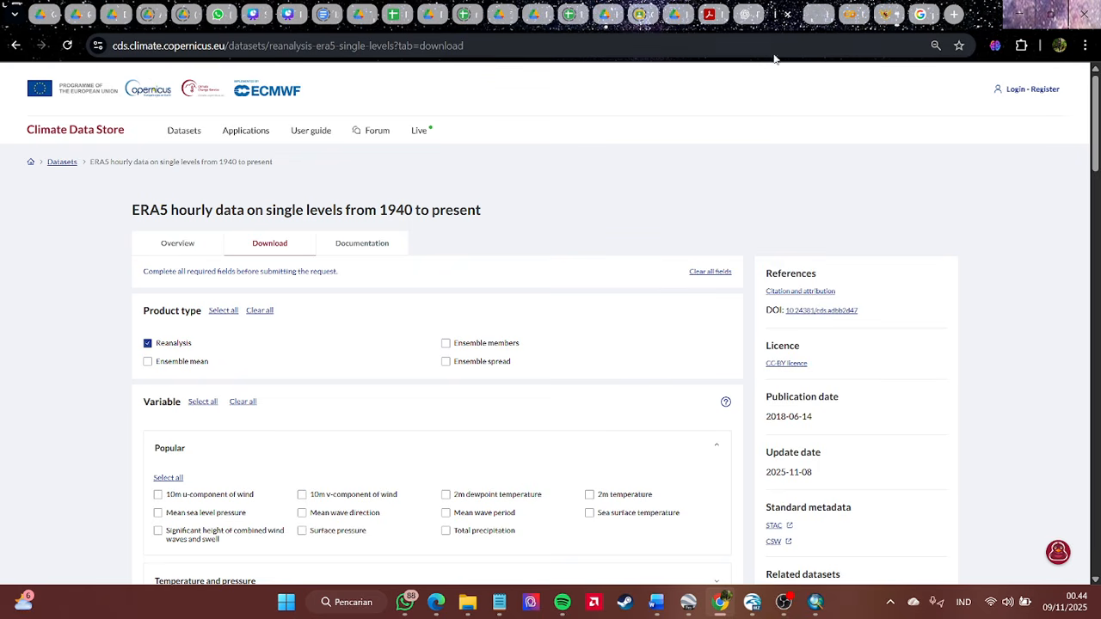
pyautogui.click(886, 14)
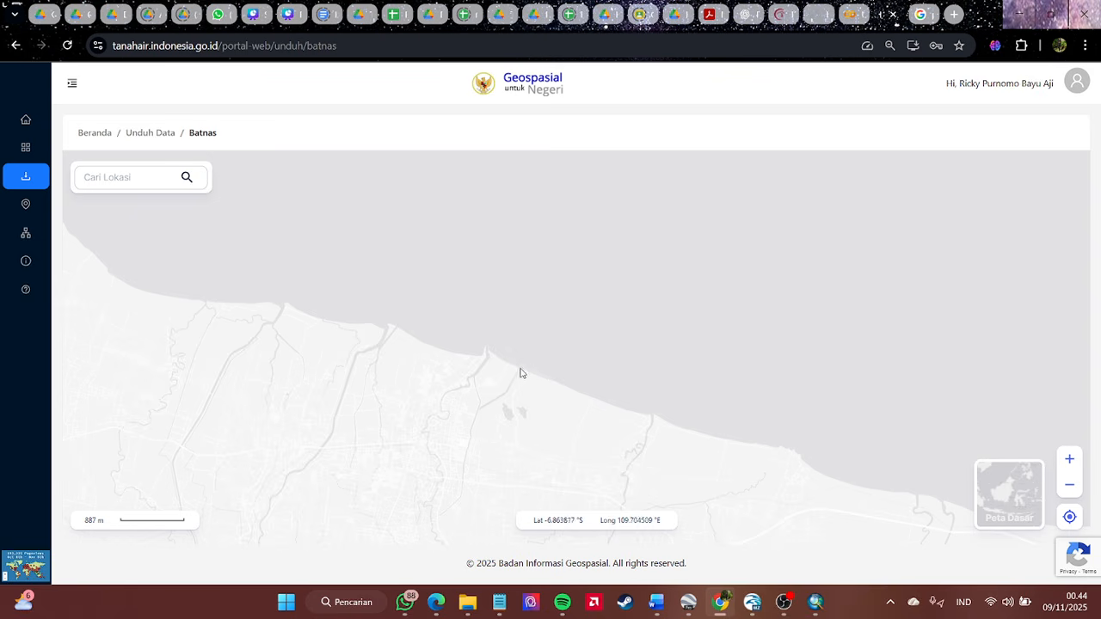
pyautogui.scroll(2, 507, 372)
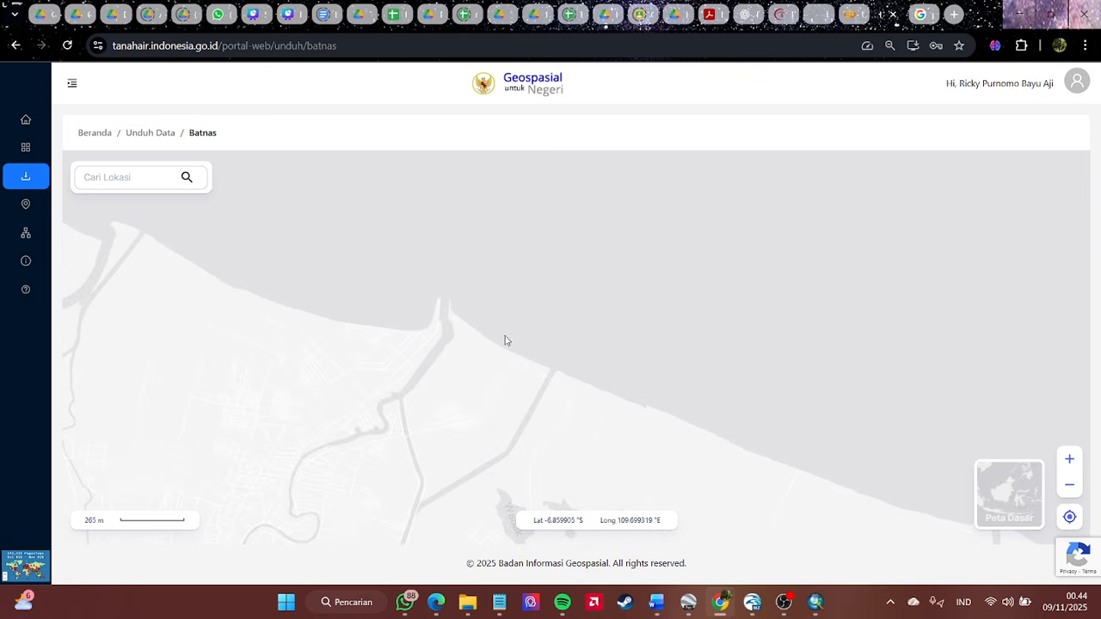
pyautogui.click(504, 343)
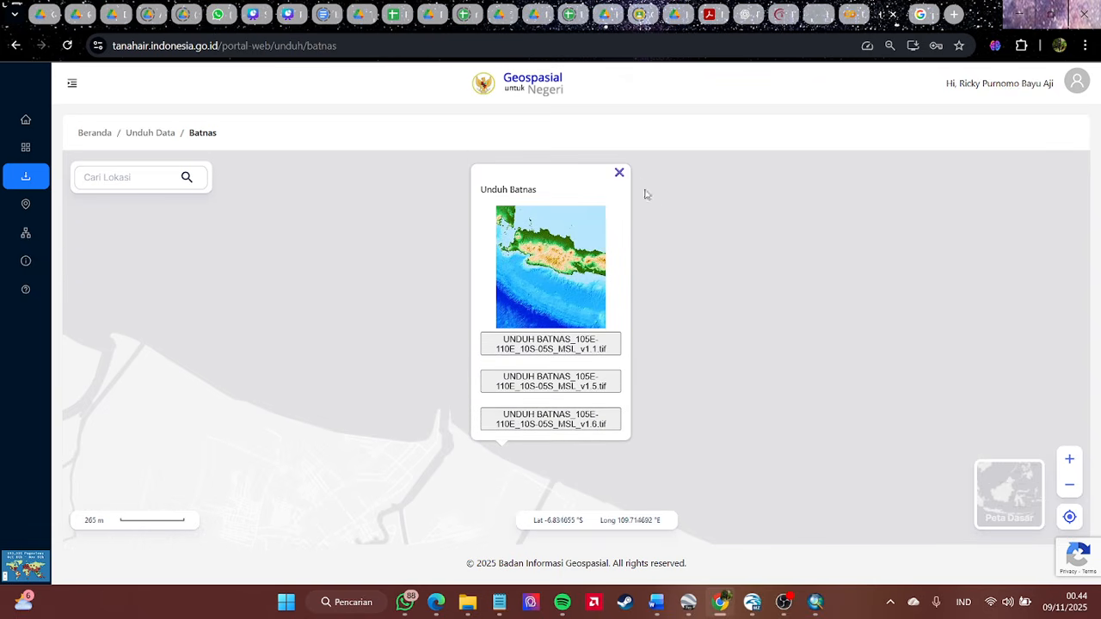
pyautogui.click(619, 174)
pyautogui.scroll(-2, 779, 288)
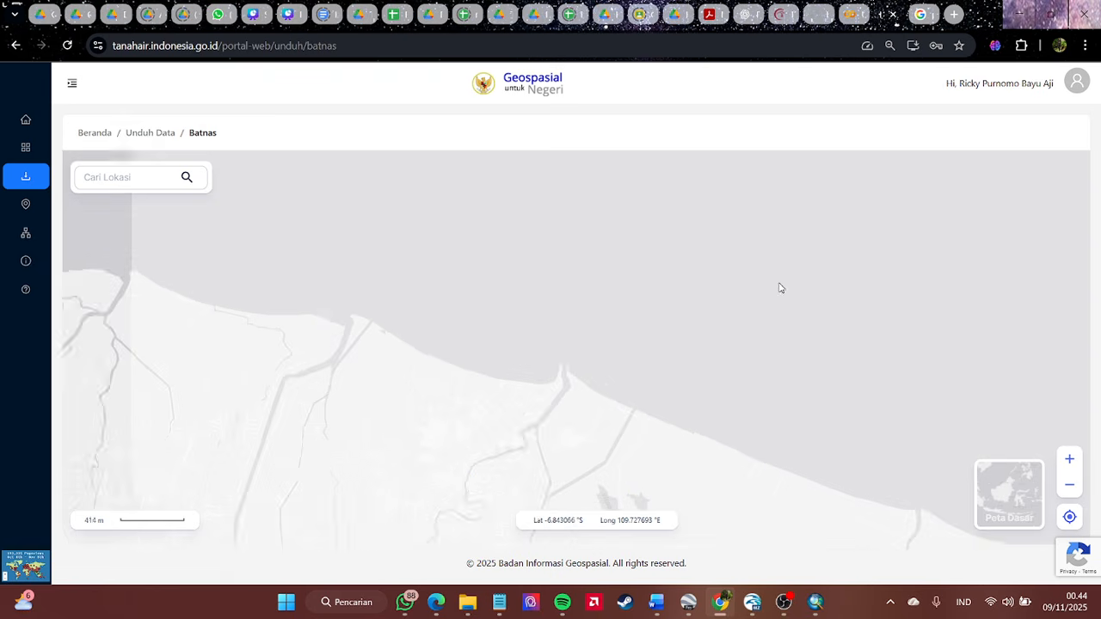
pyautogui.click(467, 604)
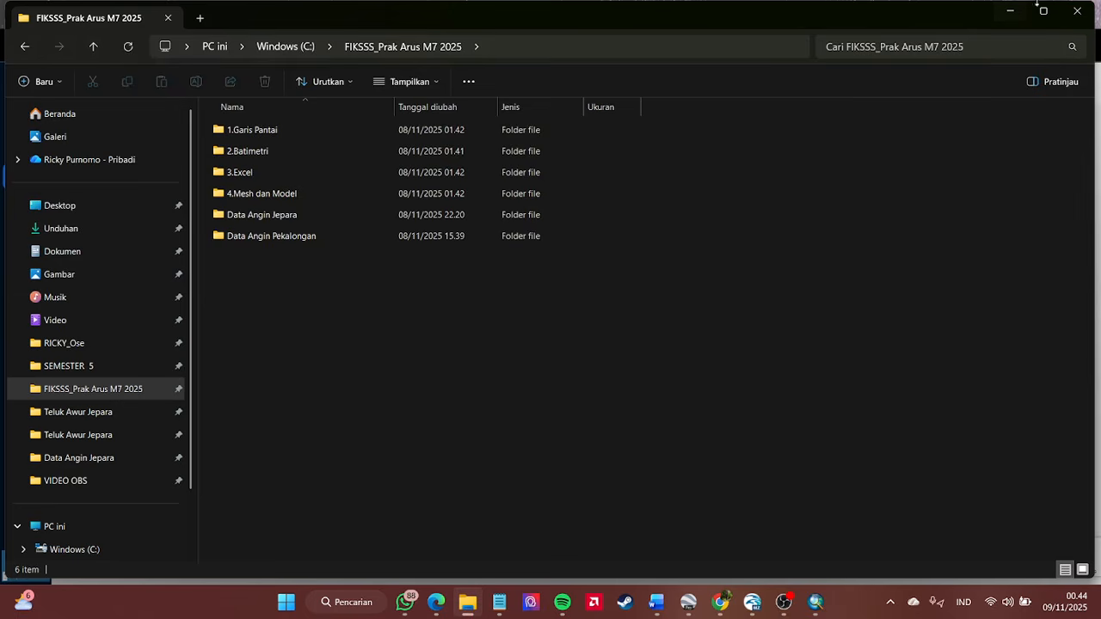
pyautogui.click(1013, 12)
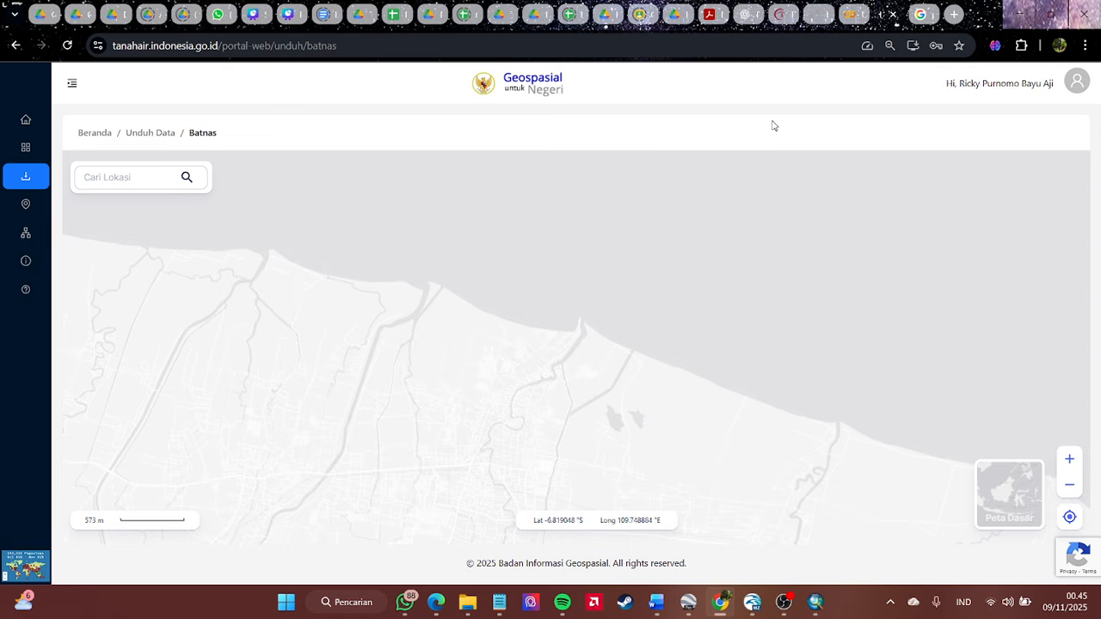
# - Review the ERA5 single-levels download form down to its geographical area and data format settings, glancing at bboxfinder
pyautogui.click(783, 17)
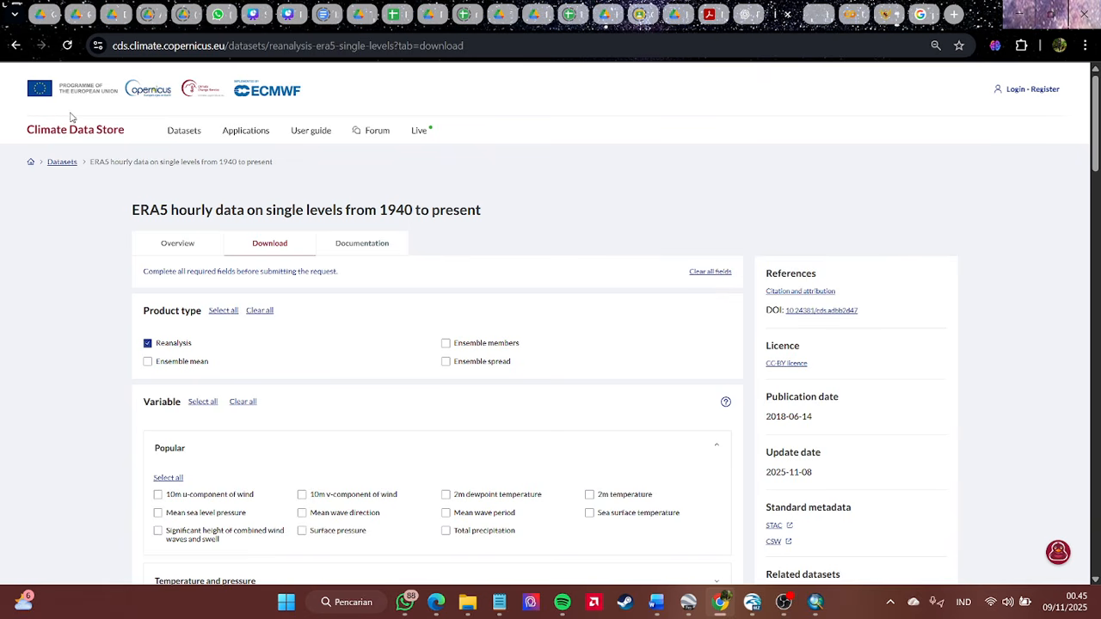
pyautogui.scroll(-3, 561, 267)
pyautogui.scroll(3, 556, 287)
pyautogui.click(819, 14)
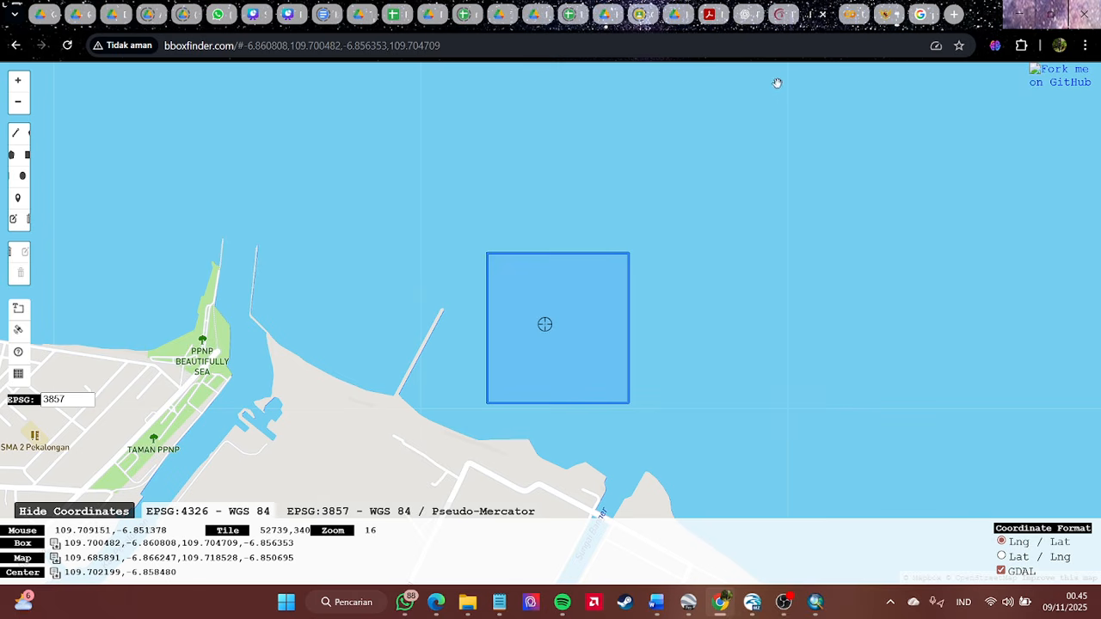
pyautogui.click(753, 14)
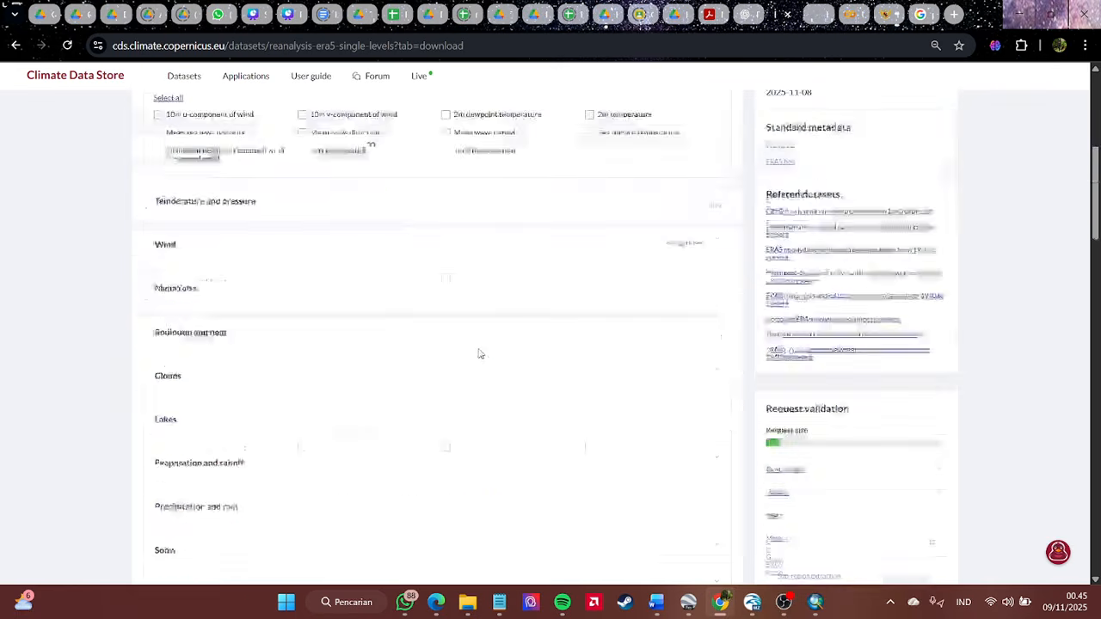
pyautogui.scroll(-12, 482, 353)
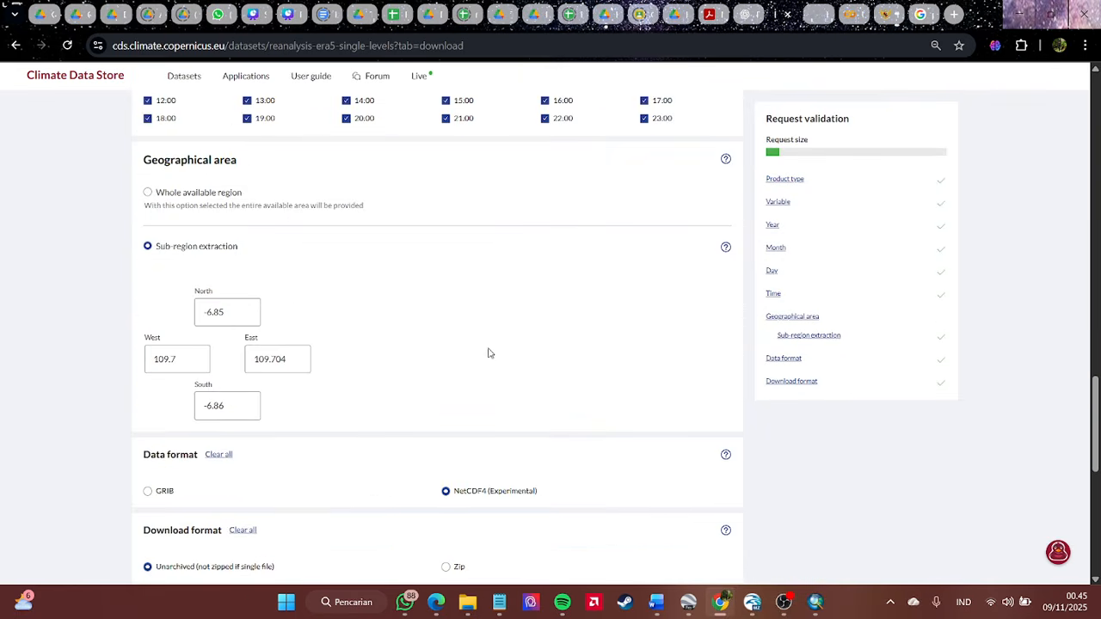
# - Inspect the bounding box off the Slamaran coast in bboxfinder and view the Untitled5.ipynb notebook in Colab
pyautogui.click(819, 14)
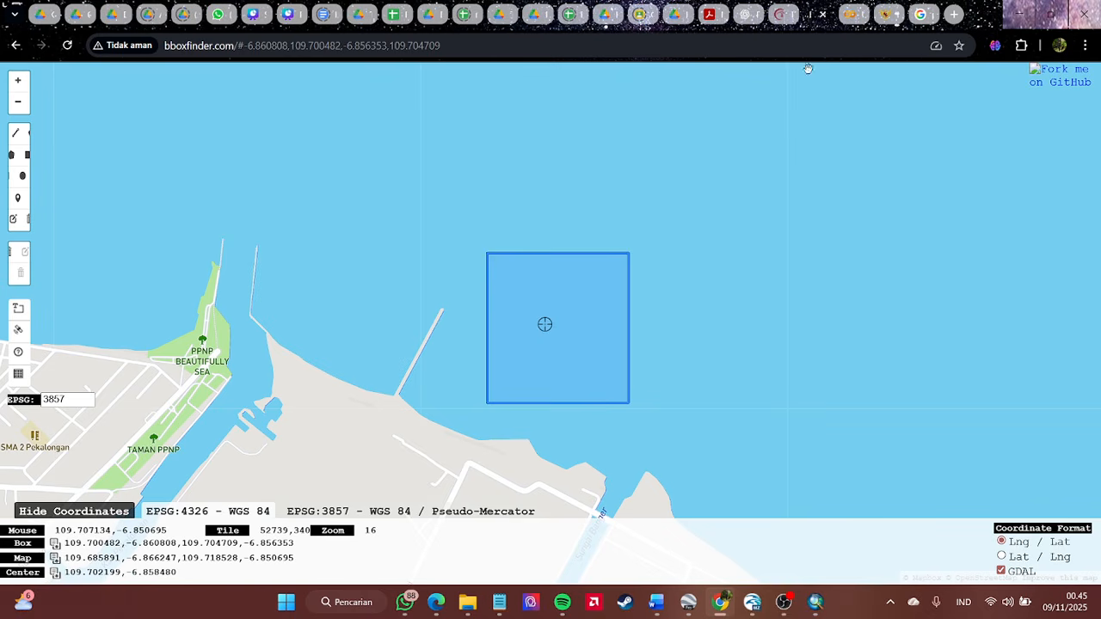
pyautogui.click(854, 13)
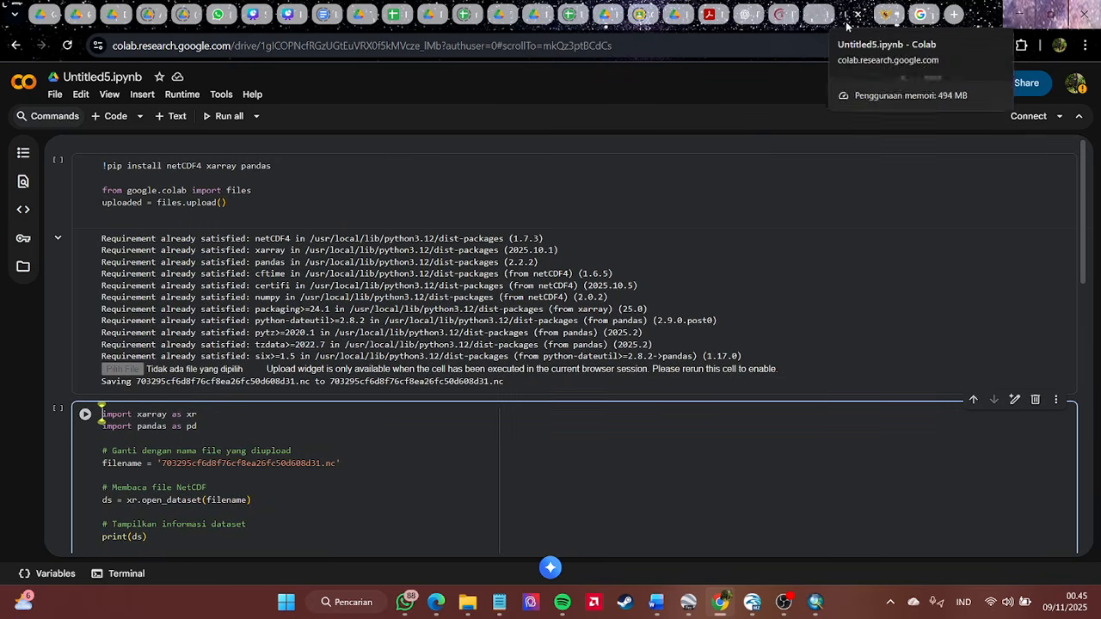
pyautogui.click(819, 17)
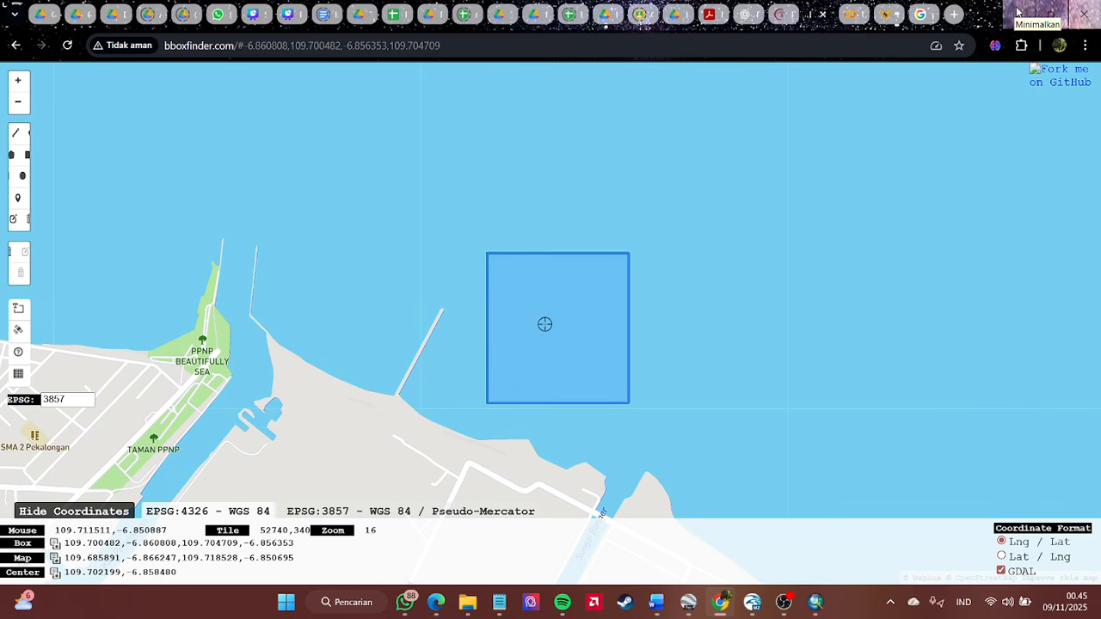
# - Leave the bboxfinder page, refresh the desktop and switch to the empty ArcMap document
pyautogui.click(1017, 11)
pyautogui.rightClick(649, 104)
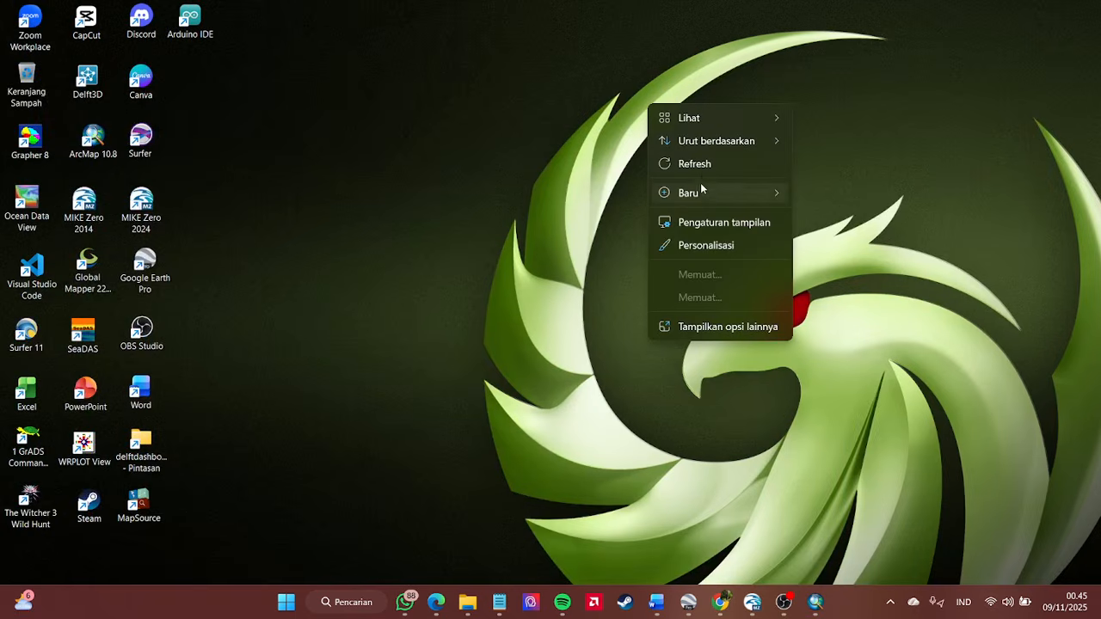
pyautogui.click(707, 165)
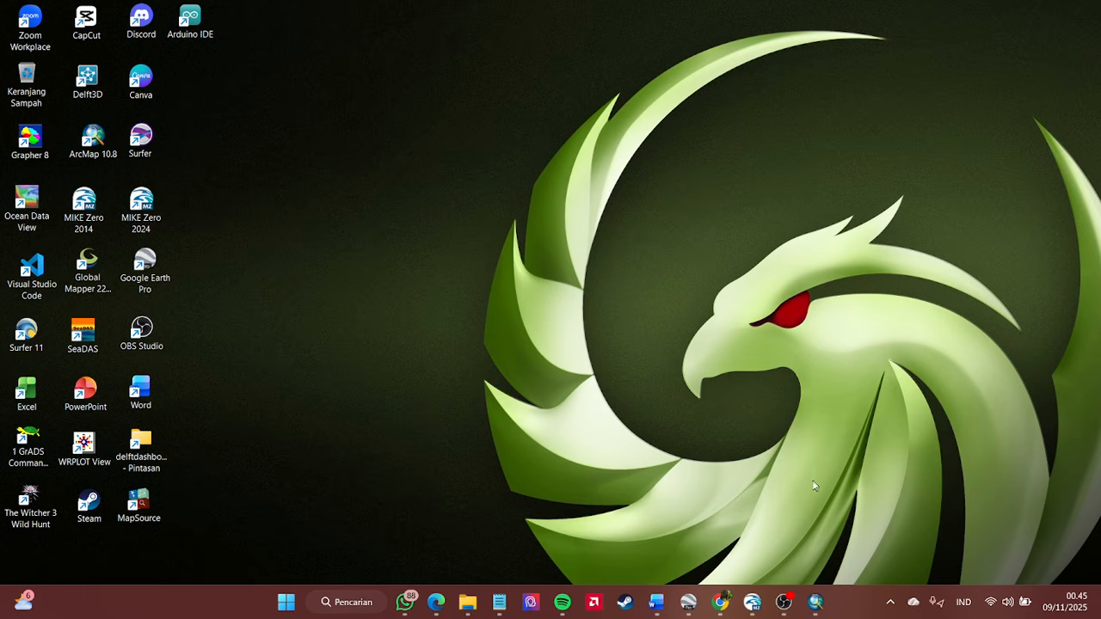
pyautogui.click(815, 602)
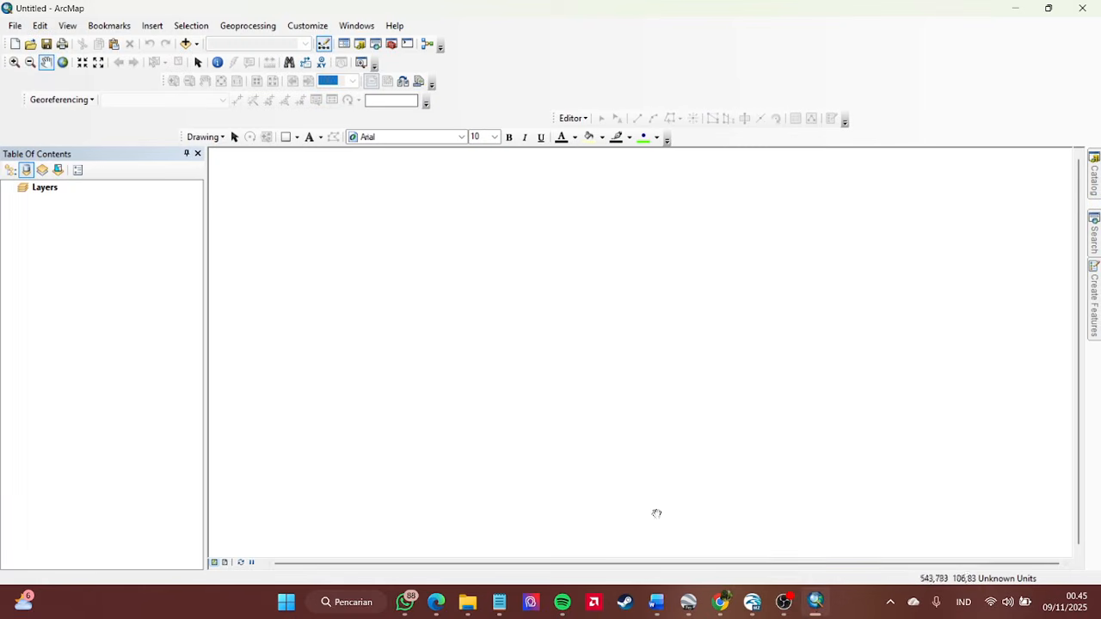
pyautogui.click(889, 604)
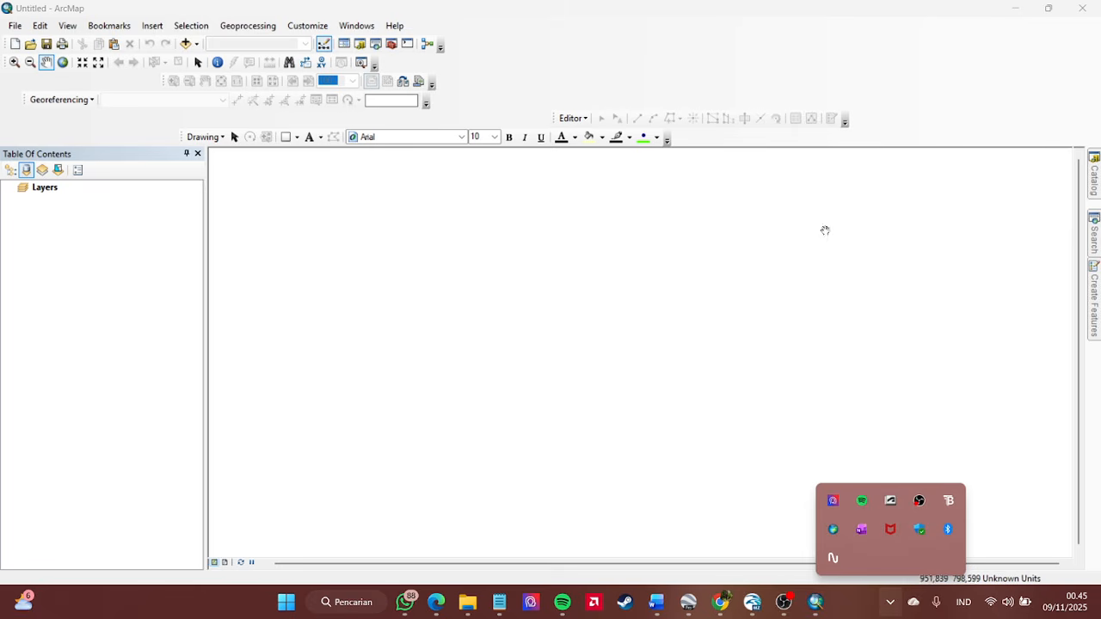
# - Close and reopen the Search window, set it to auto-hide and bring it back into view
pyautogui.click(1095, 243)
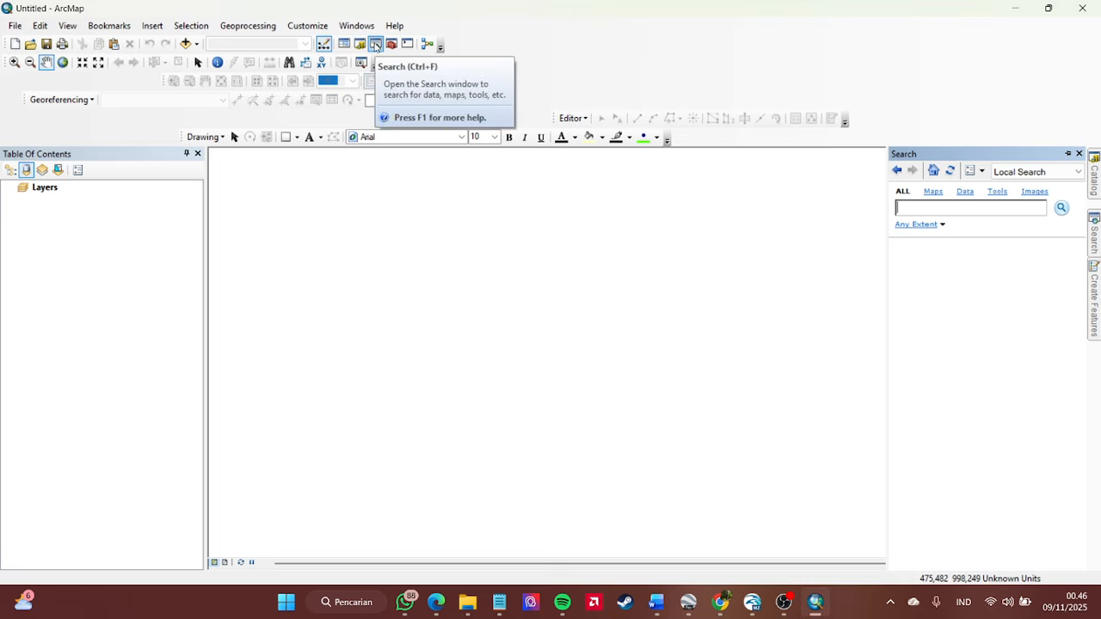
pyautogui.click(1078, 154)
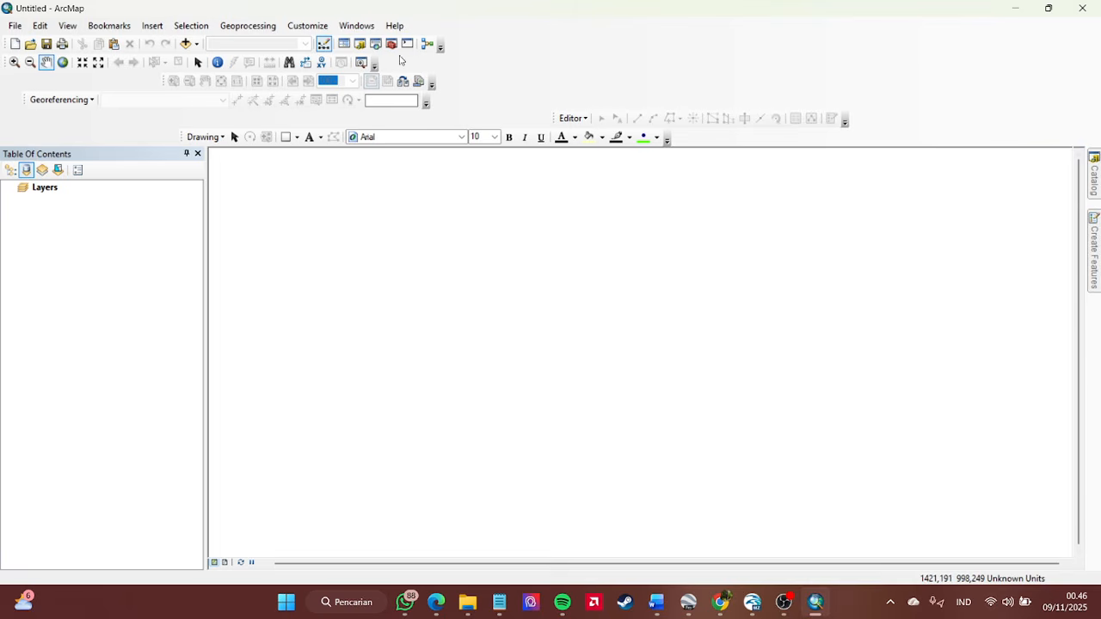
pyautogui.click(376, 45)
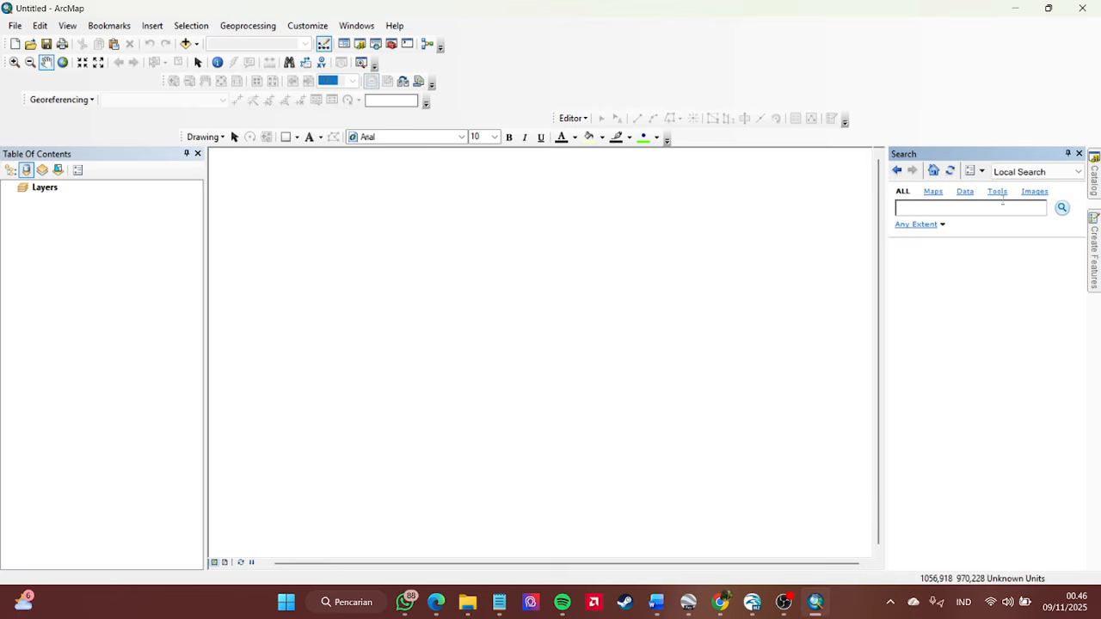
pyautogui.click(1068, 154)
pyautogui.click(1096, 312)
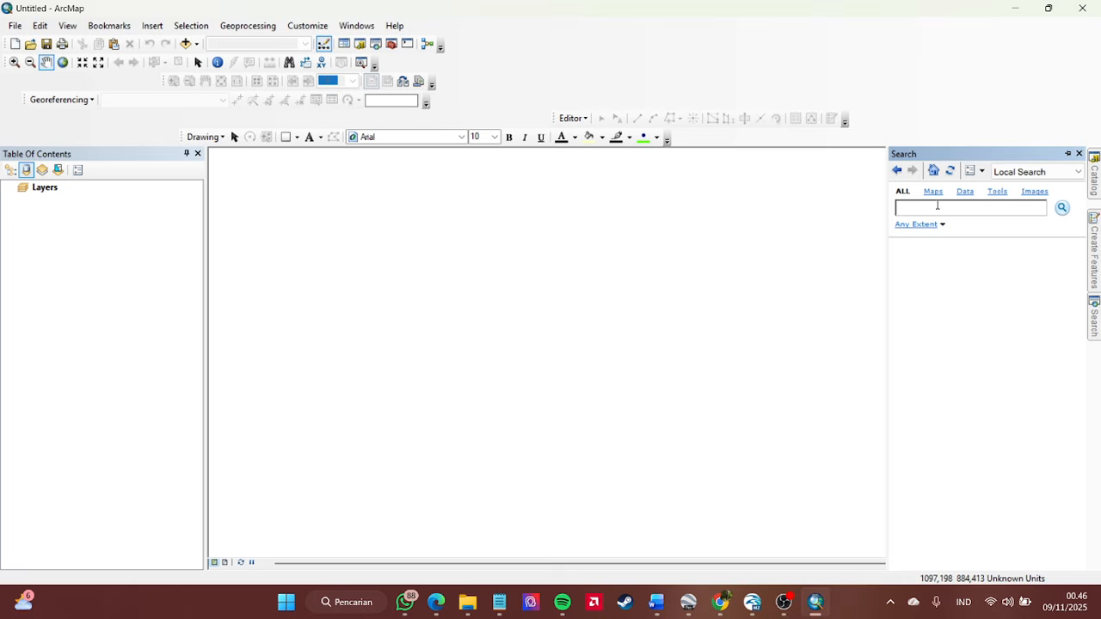
# - Search for "kmz to layer" and open the KML To Layer conversion tool
pyautogui.click(938, 207)
pyautogui.write('kmz to layer')
pyautogui.press('Return')
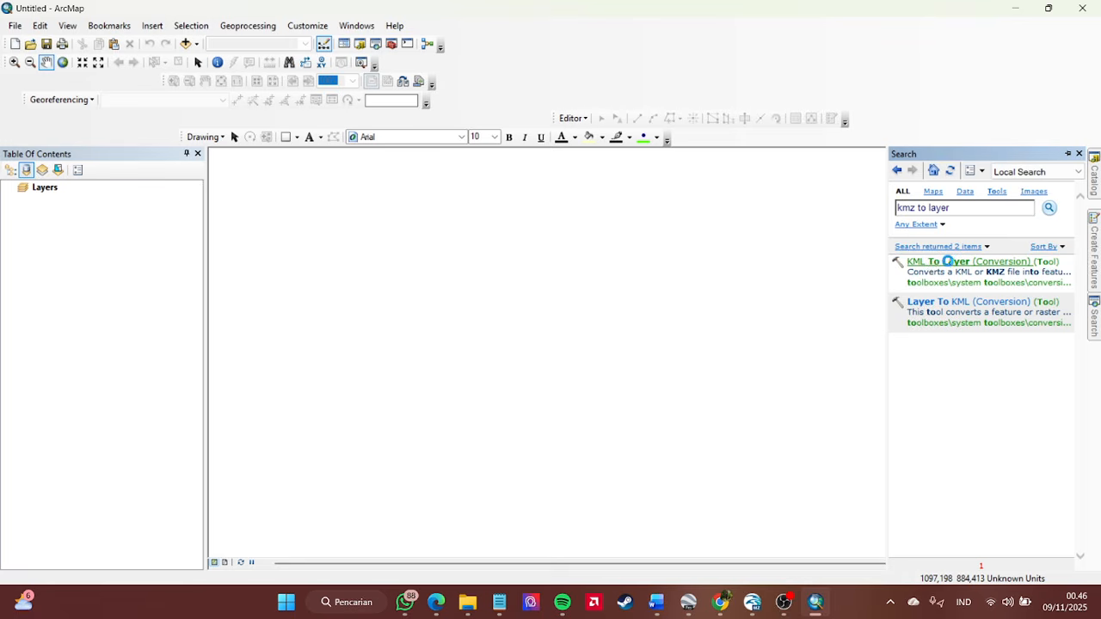
pyautogui.click(929, 261)
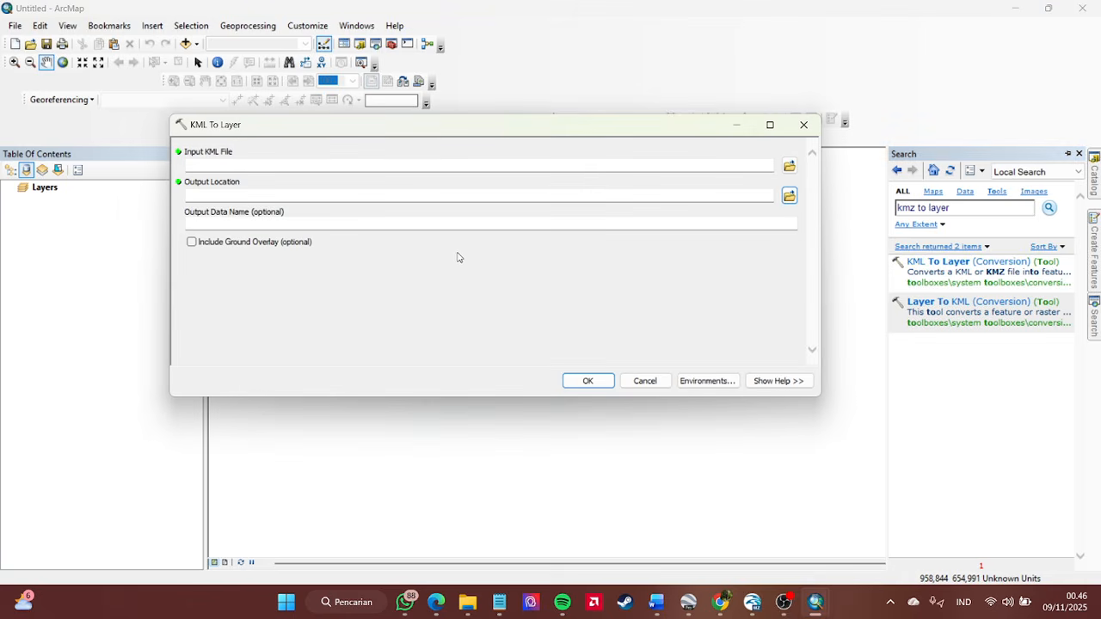
# - Set the input KML file to Garpan Pantai Slamaran.kmz from 1.Garis Pantai\Pantai Slamaran Pekalongan in the FIKSSS_Prak Arus M7 2025 folder
pyautogui.click(788, 166)
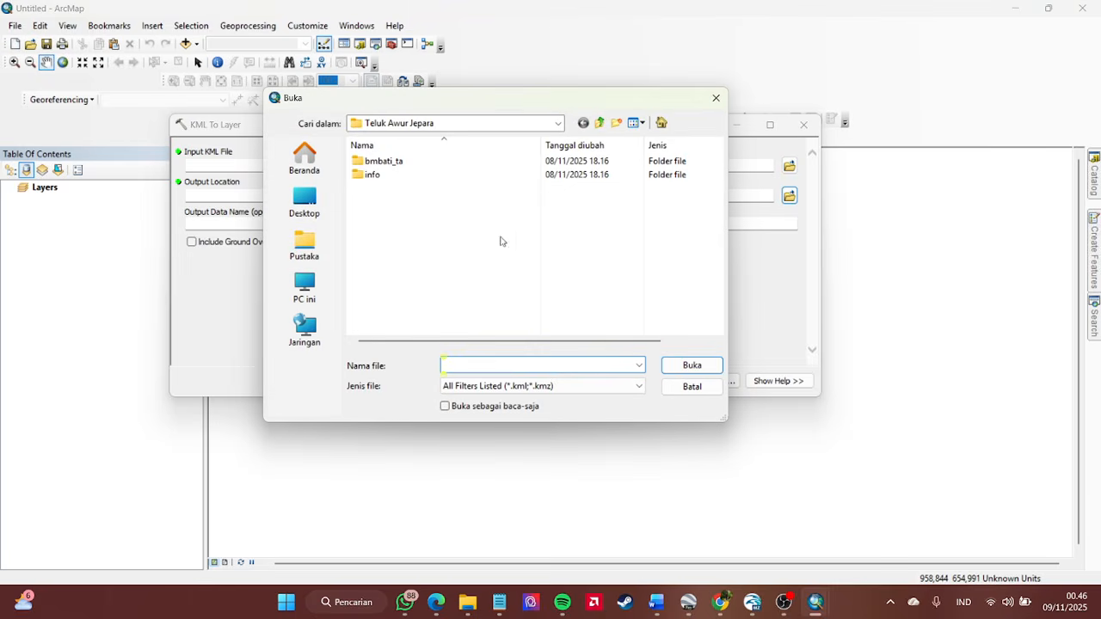
pyautogui.click(601, 123)
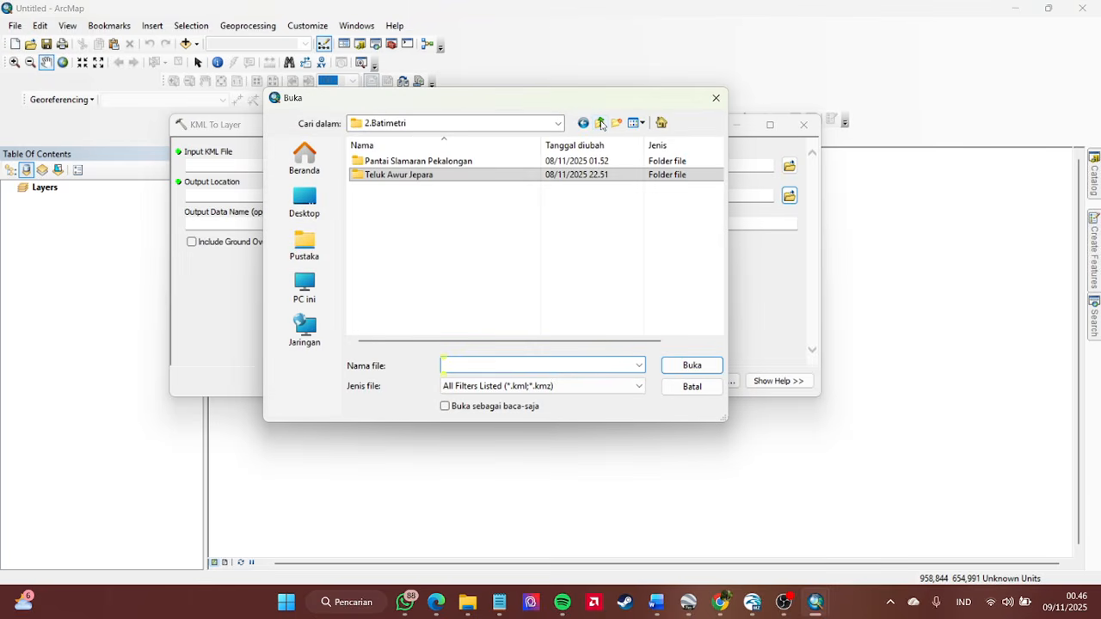
pyautogui.click(600, 123)
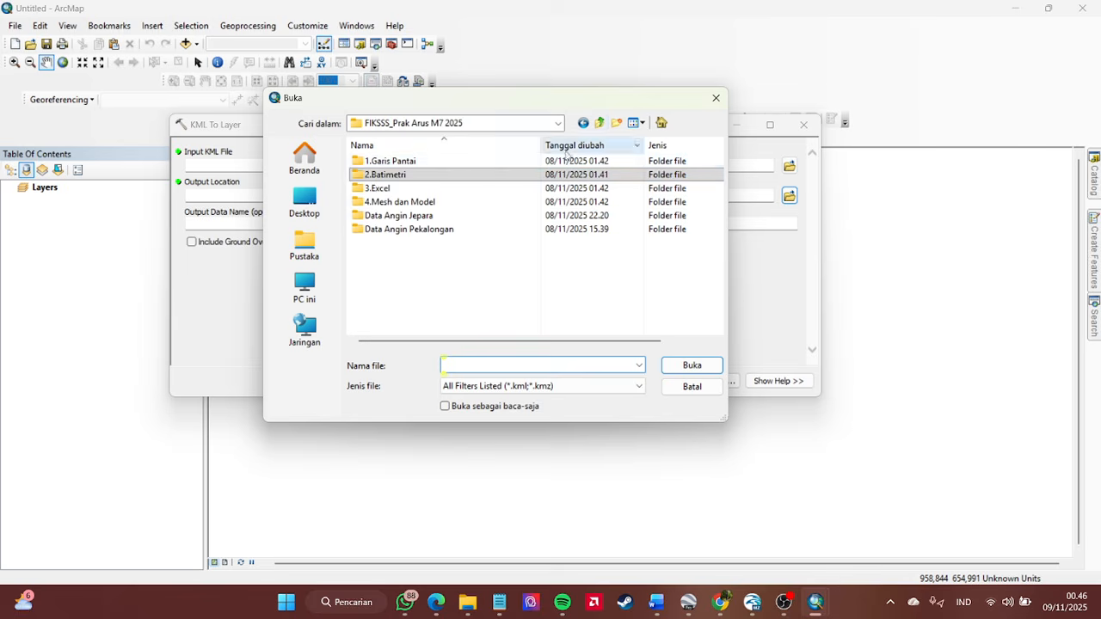
pyautogui.doubleClick(432, 161)
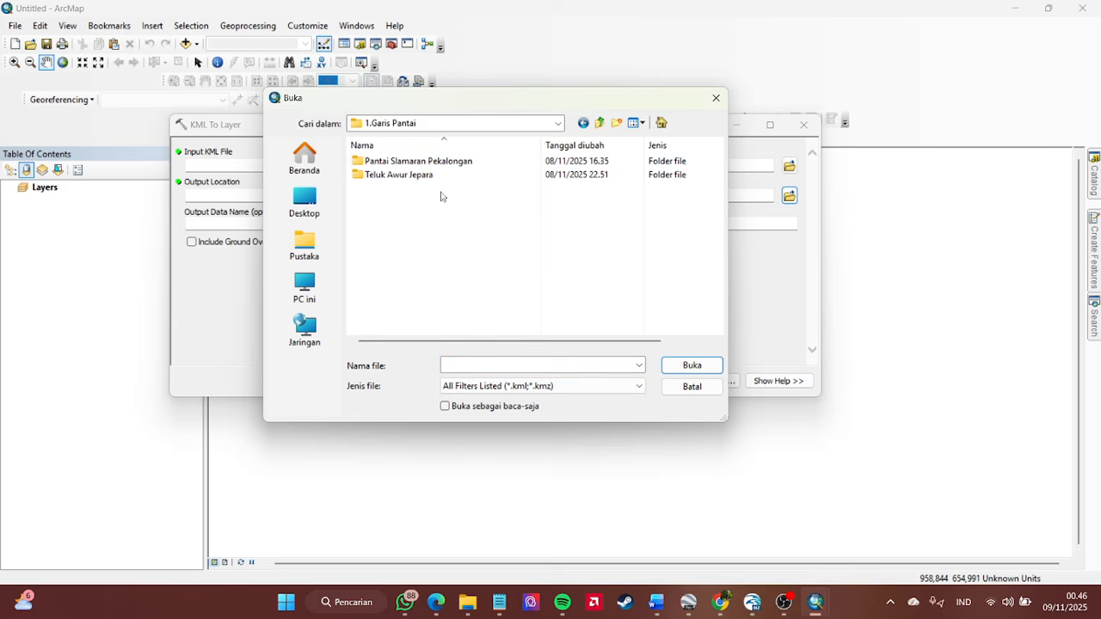
pyautogui.doubleClick(446, 163)
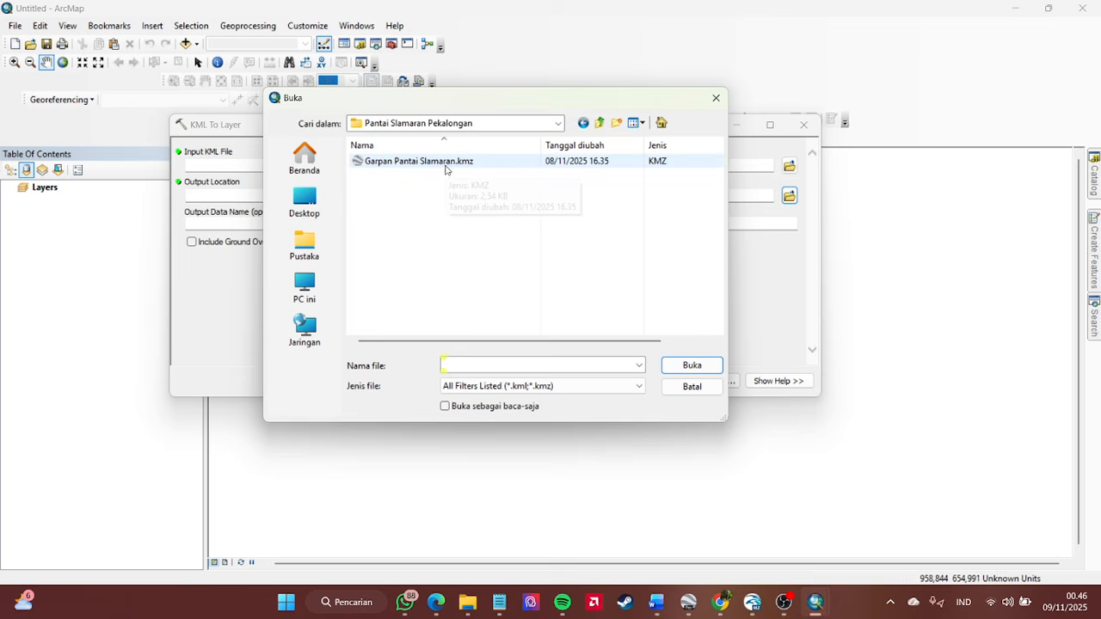
pyautogui.click(448, 163)
pyautogui.click(678, 364)
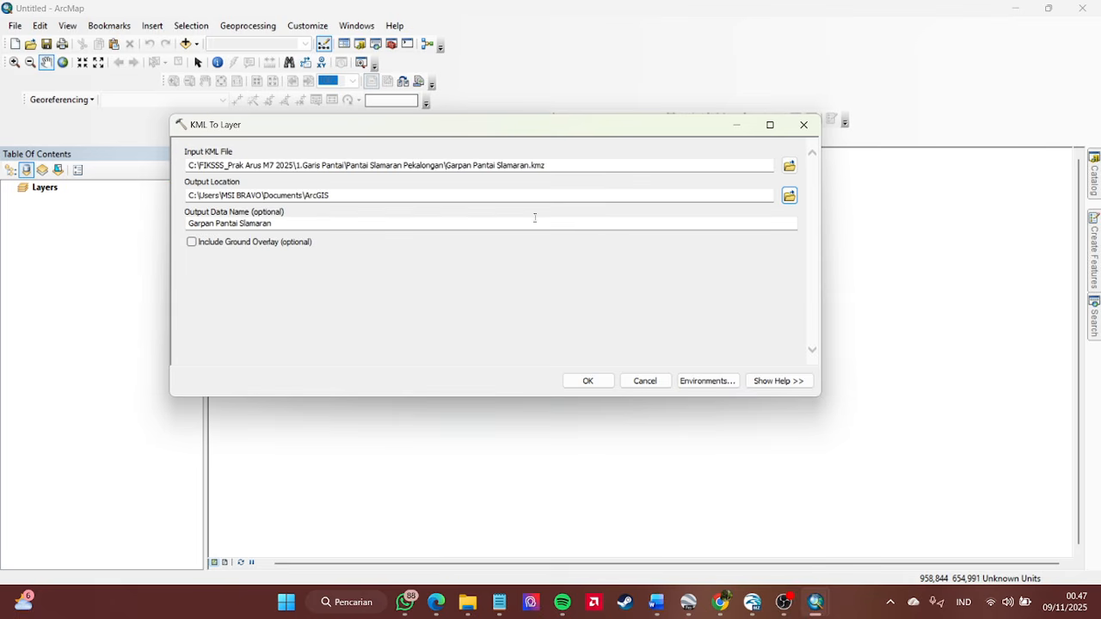
# - While choosing the output location, add a folder connection to C:\FIKSSS_Prak Arus M7 2025\1.Garis Pantai\Pantai Slamaran Pekalongan
pyautogui.click(790, 196)
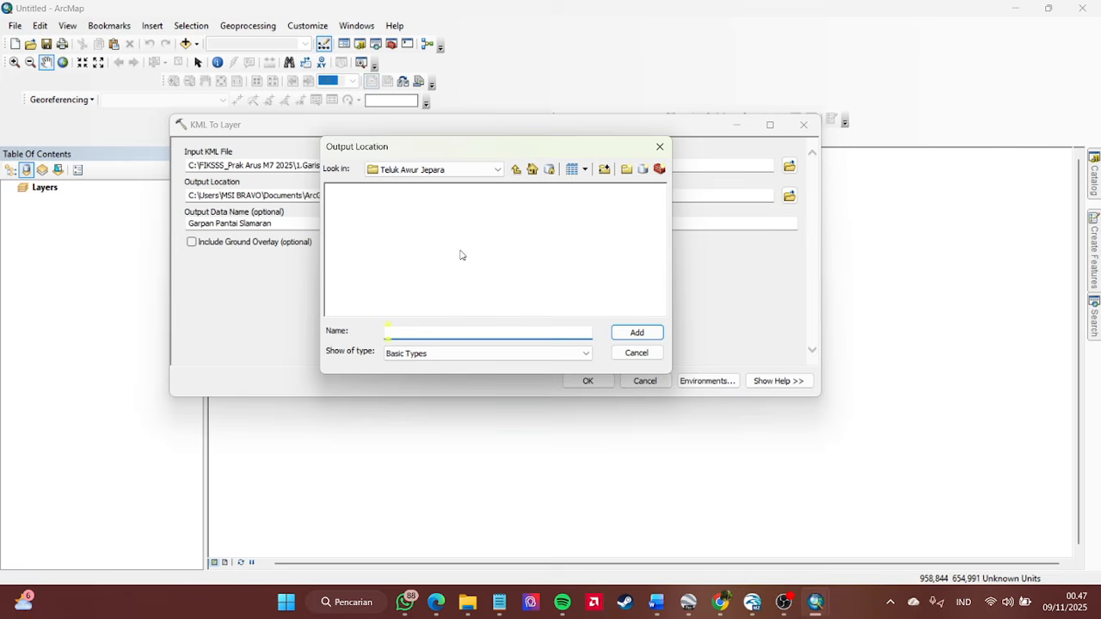
pyautogui.click(516, 170)
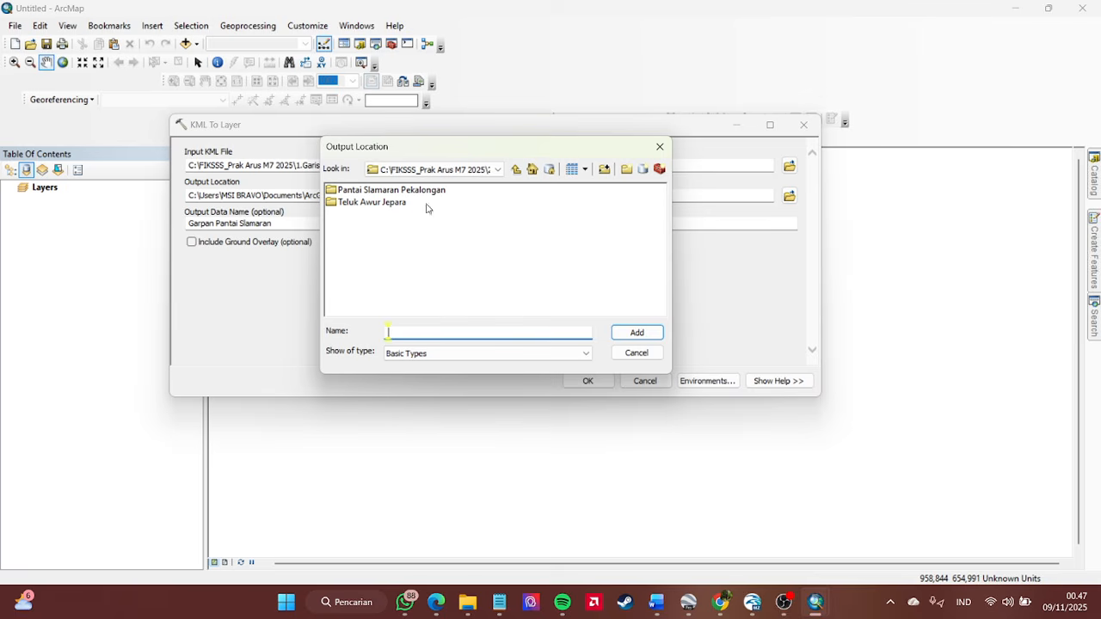
pyautogui.click(517, 171)
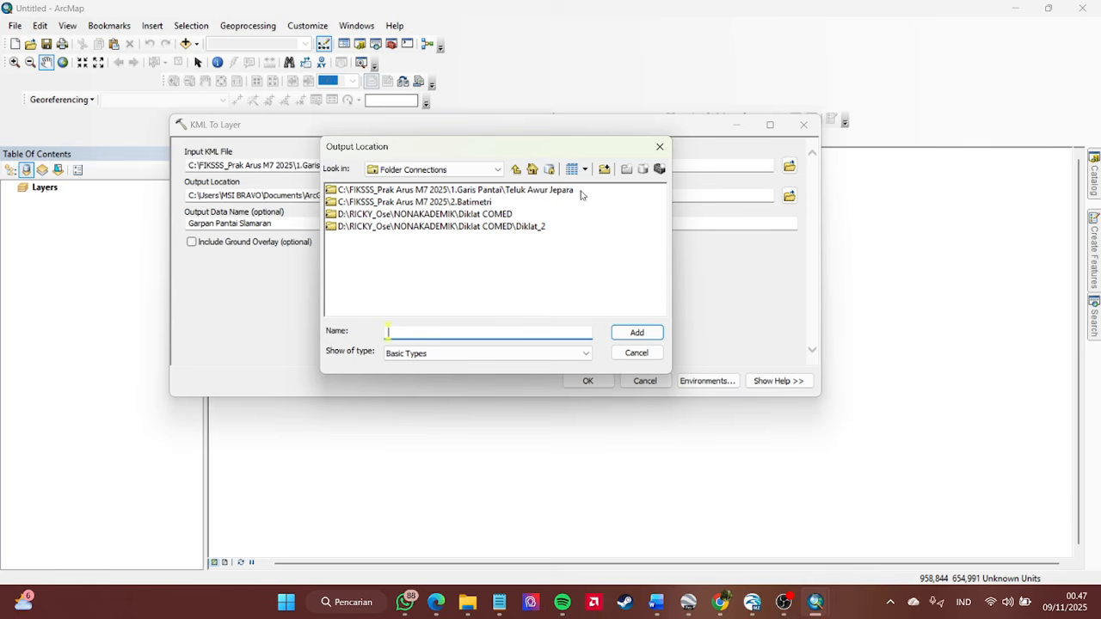
pyautogui.click(604, 169)
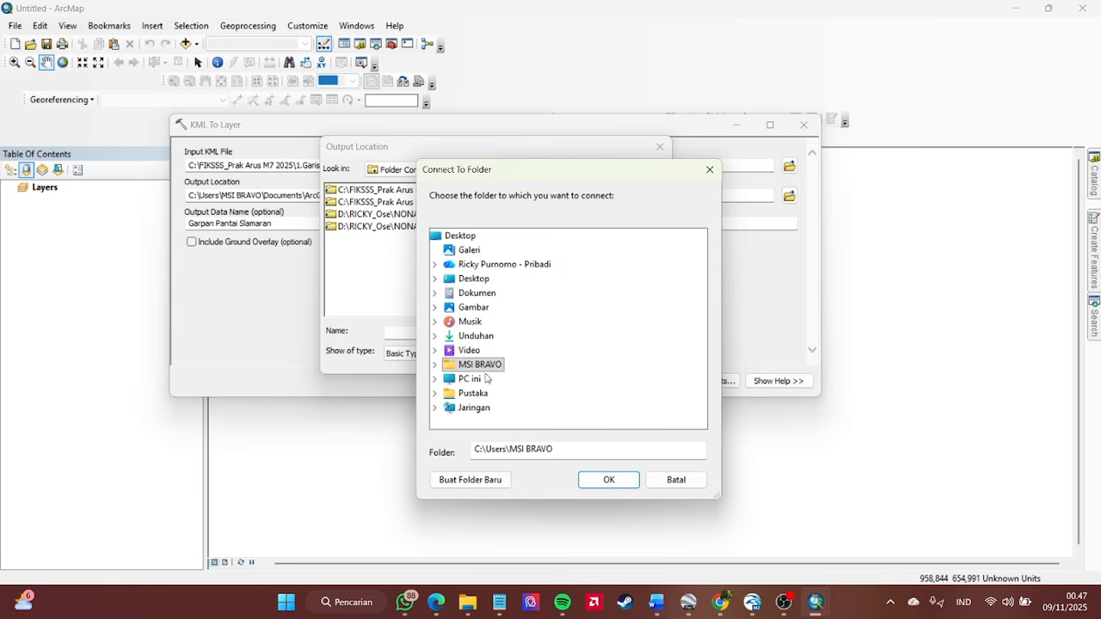
pyautogui.click(435, 380)
pyautogui.doubleClick(485, 393)
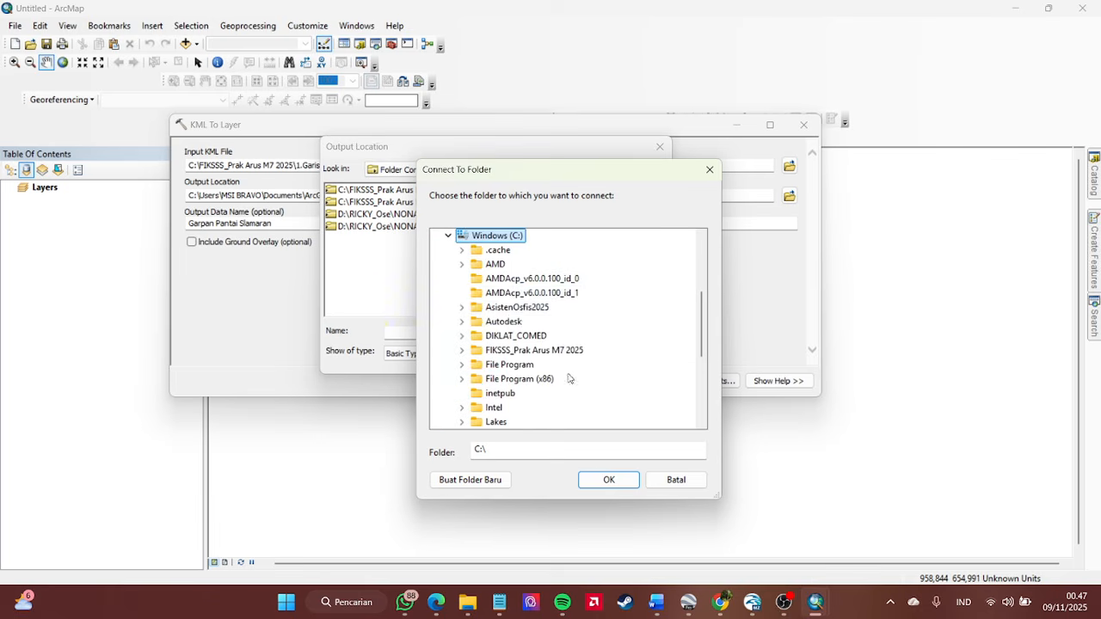
pyautogui.click(462, 350)
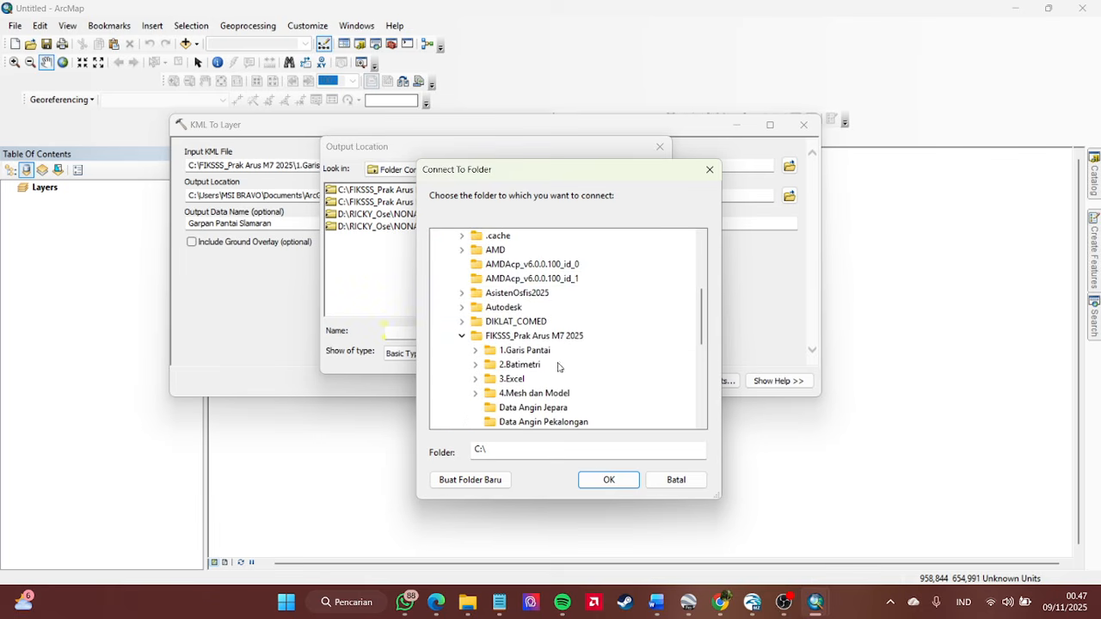
pyautogui.click(474, 350)
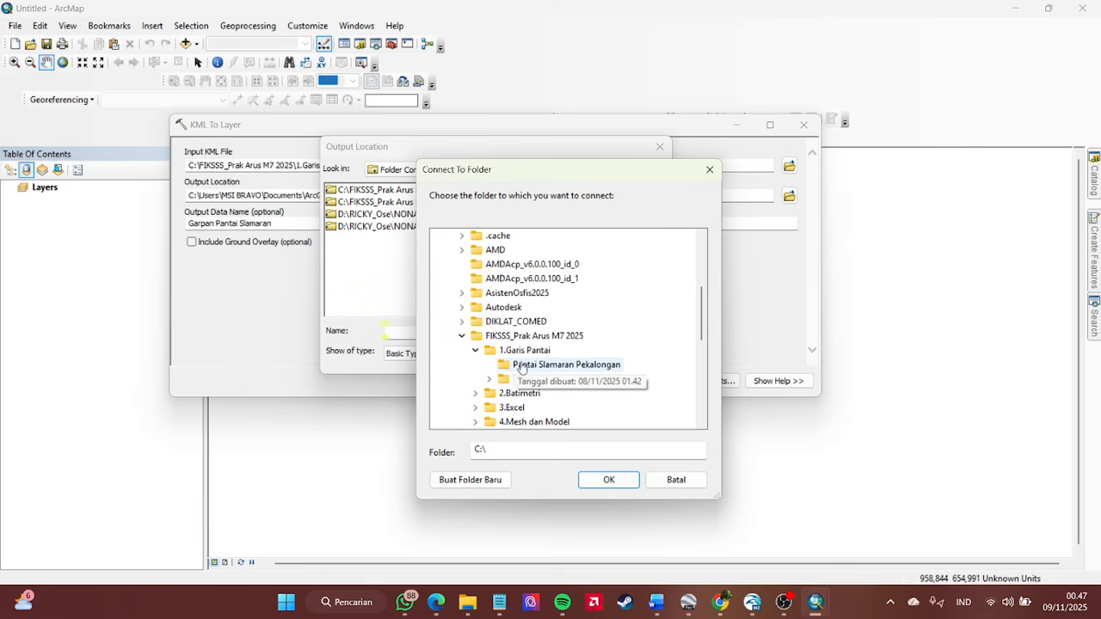
pyautogui.click(525, 368)
pyautogui.click(608, 479)
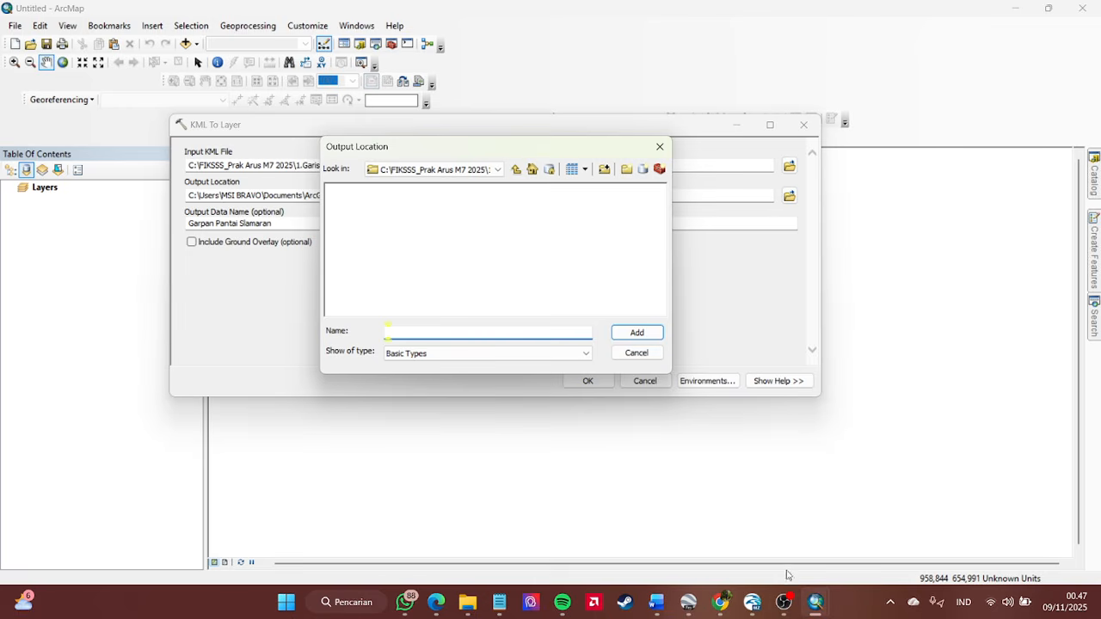
# - Set the conversion's output location to the connected Pantai Slamaran Pekalongan folder
pyautogui.click(517, 170)
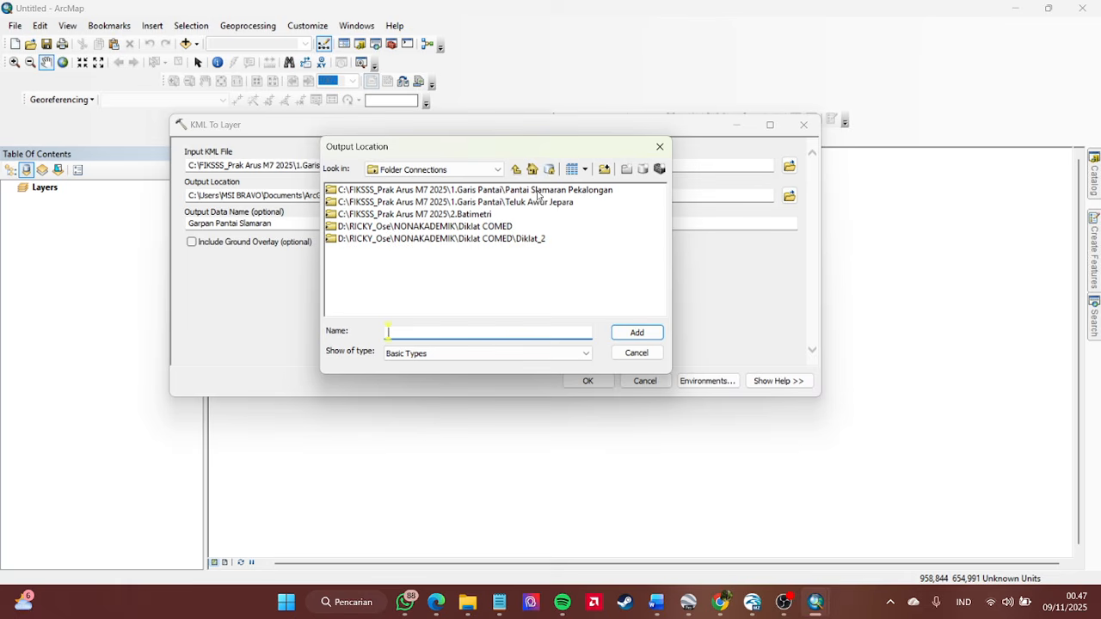
pyautogui.click(538, 191)
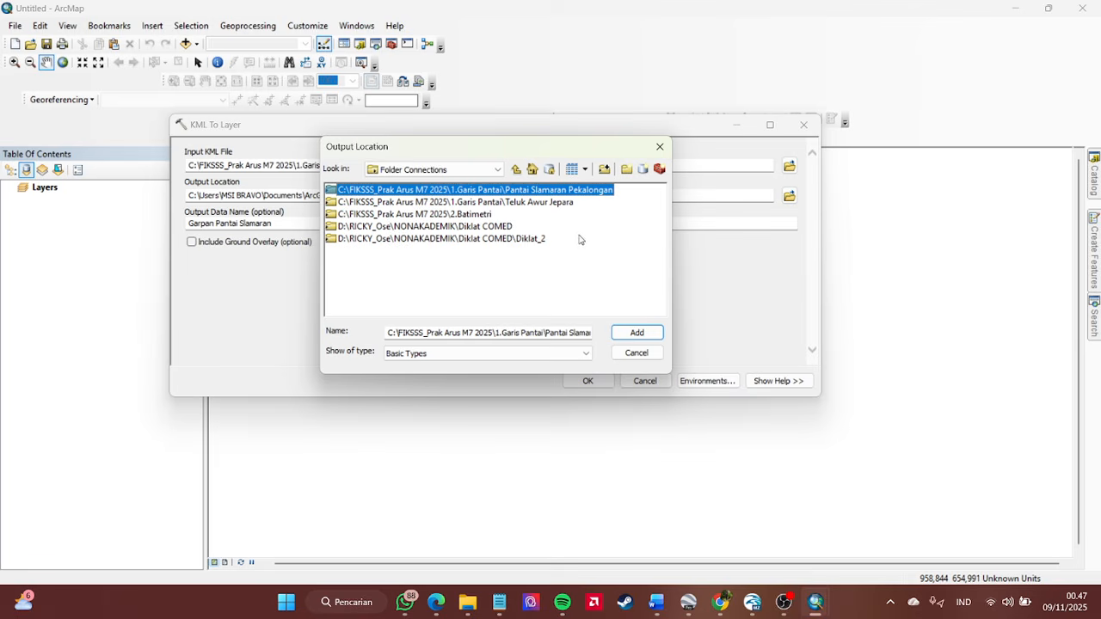
pyautogui.click(638, 333)
# - Set the output data name to Garpan_Slamaran and run the KML To Layer conversion
pyautogui.click(370, 225)
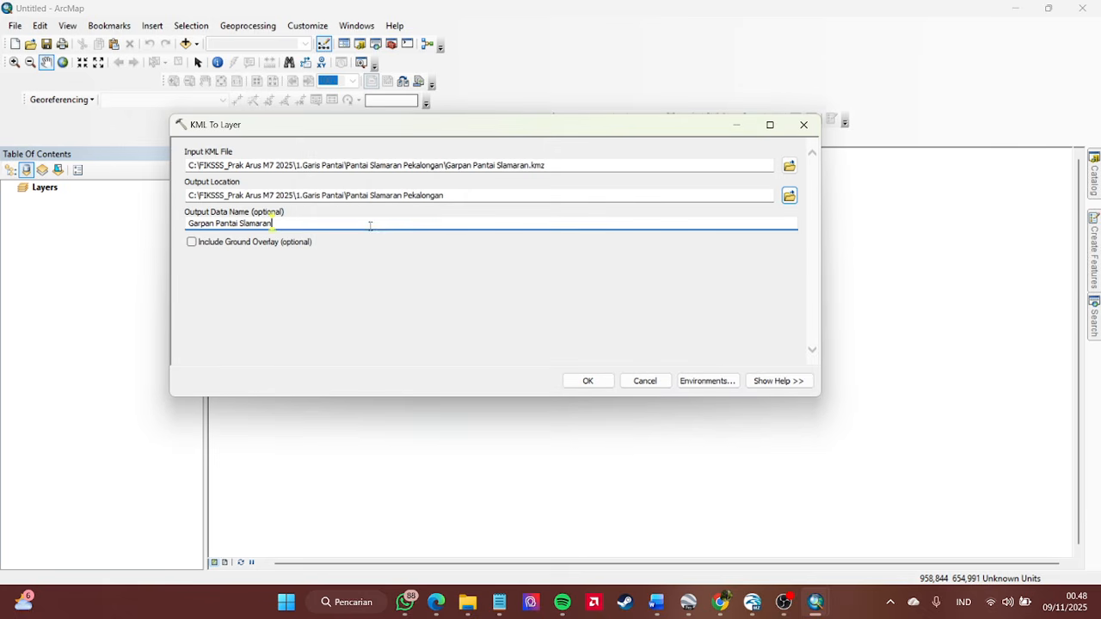
pyautogui.press('BackSpace')
pyautogui.press('BackSpace')
pyautogui.press('BackSpace')
pyautogui.press('BackSpace')
pyautogui.press('BackSpace')
pyautogui.press('BackSpace')
pyautogui.press('BackSpace')
pyautogui.press('BackSpace')
pyautogui.press('BackSpace')
pyautogui.press('BackSpace')
pyautogui.press('BackSpace')
pyautogui.press('BackSpace')
pyautogui.press('BackSpace')
pyautogui.press('BackSpace')
pyautogui.press('BackSpace')
pyautogui.press('BackSpace')
pyautogui.press('BackSpace')
pyautogui.press('BackSpace')
pyautogui.press('BackSpace')
pyautogui.press('BackSpace')
pyautogui.write('Garpan_Slamaran')
pyautogui.click(587, 381)
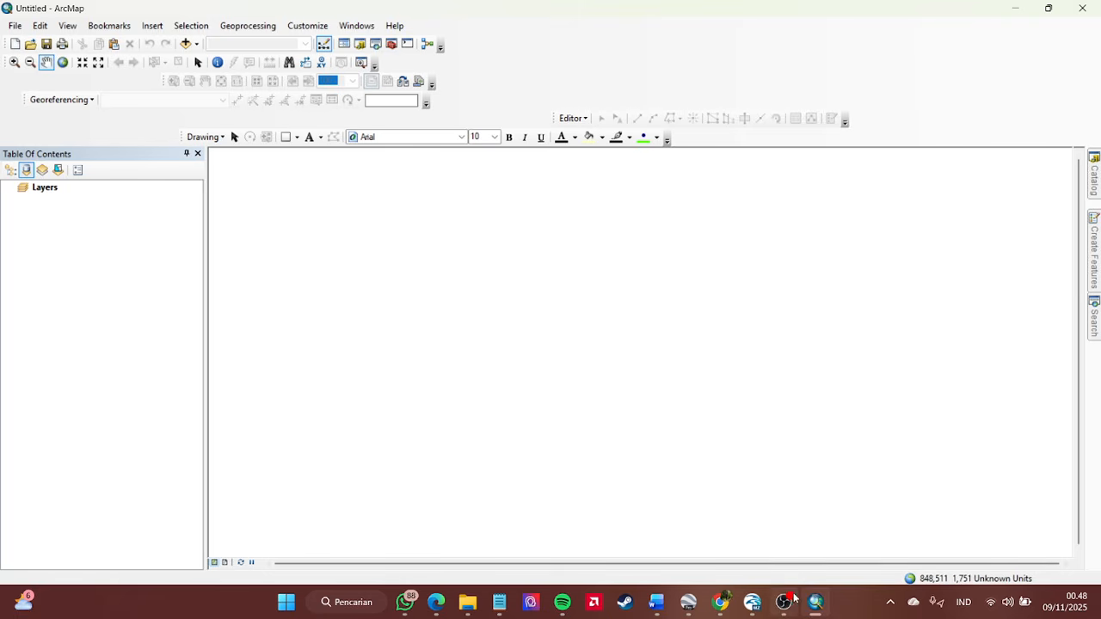
pyautogui.moveTo(788, 605)
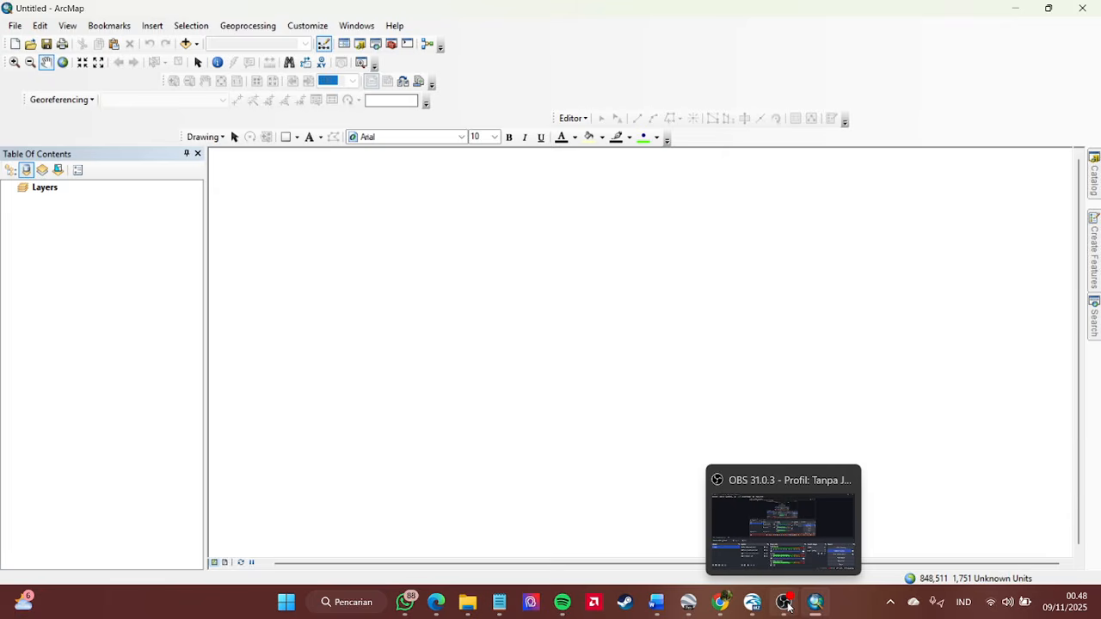
pyautogui.click(788, 605)
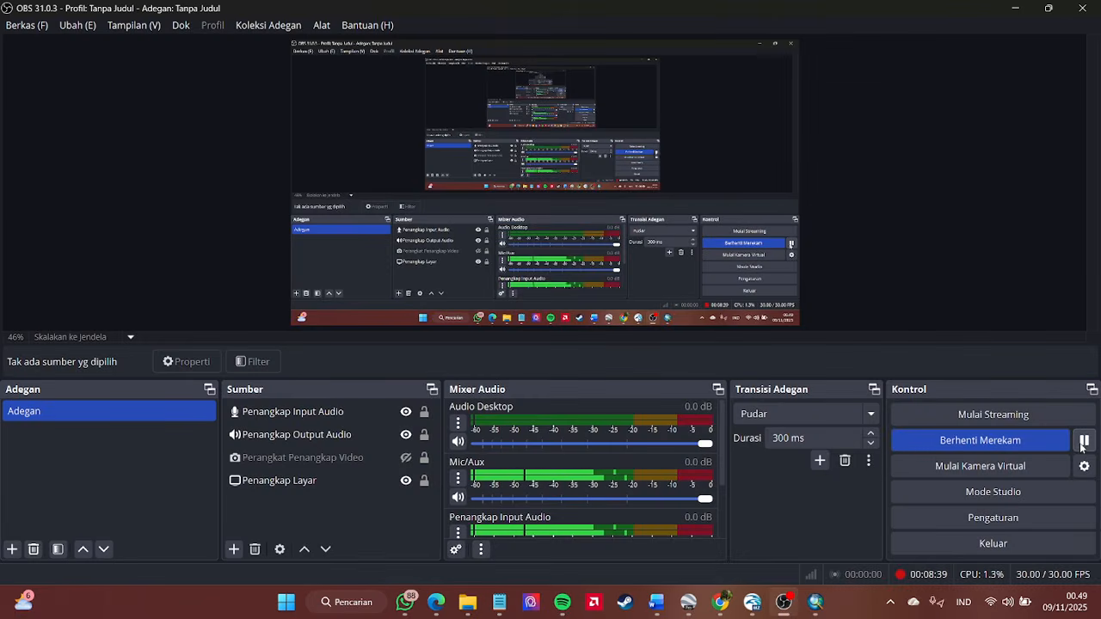
pyautogui.click(1015, 8)
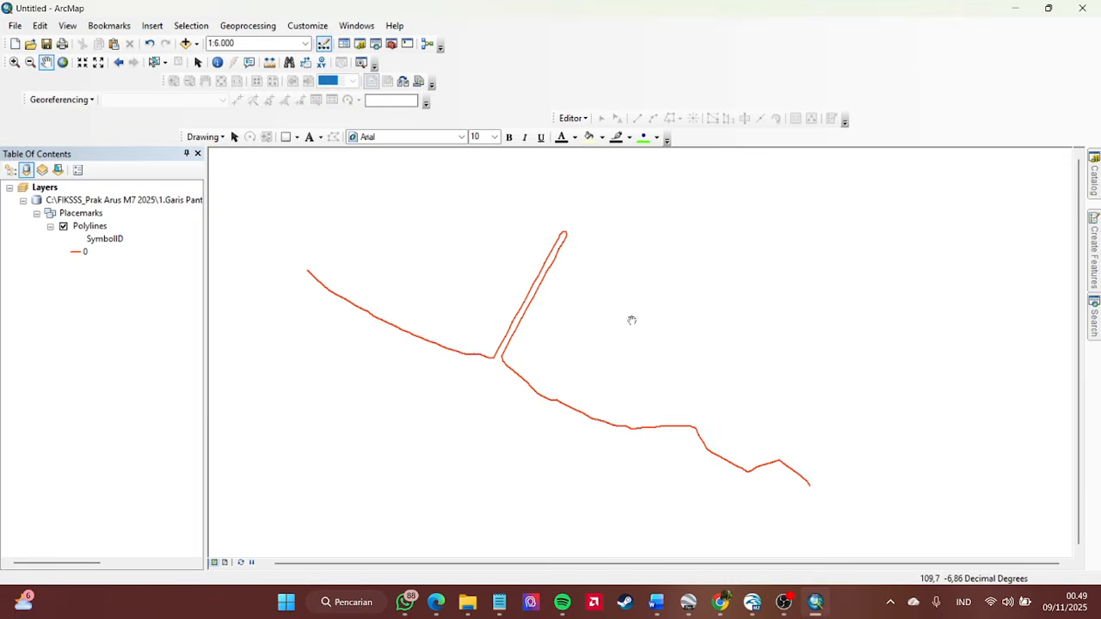
# - Start exporting the Polylines layer's data and set the output folder to the connected Pantai Slamaran Pekalongan folder
pyautogui.moveTo(632, 320); pyautogui.dragTo(629, 302)
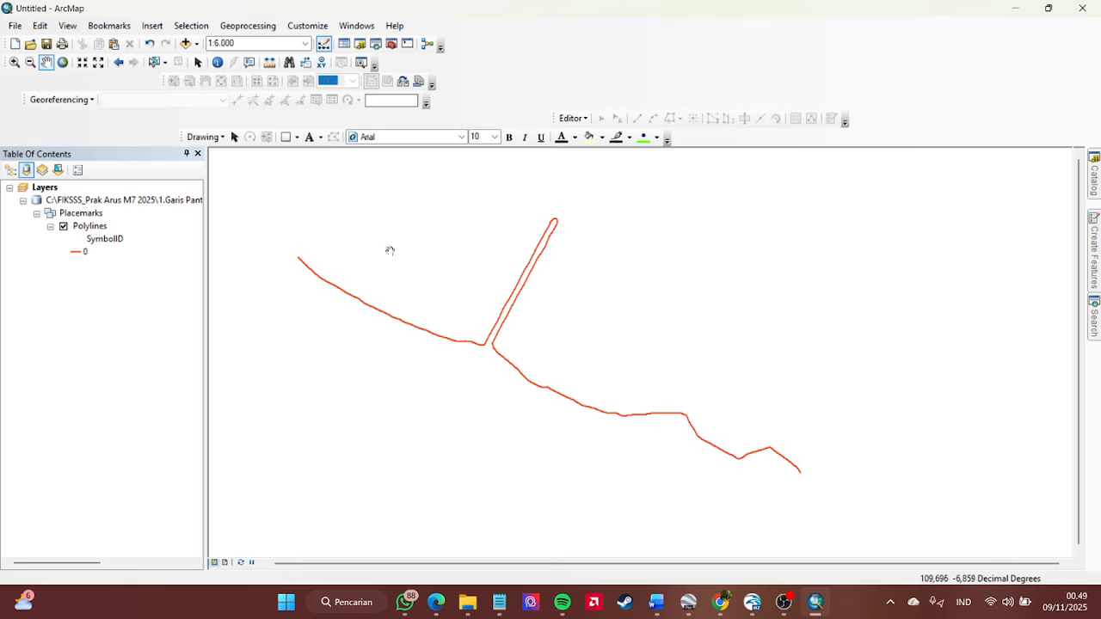
pyautogui.moveTo(445, 279); pyautogui.dragTo(484, 297)
pyautogui.click(90, 226)
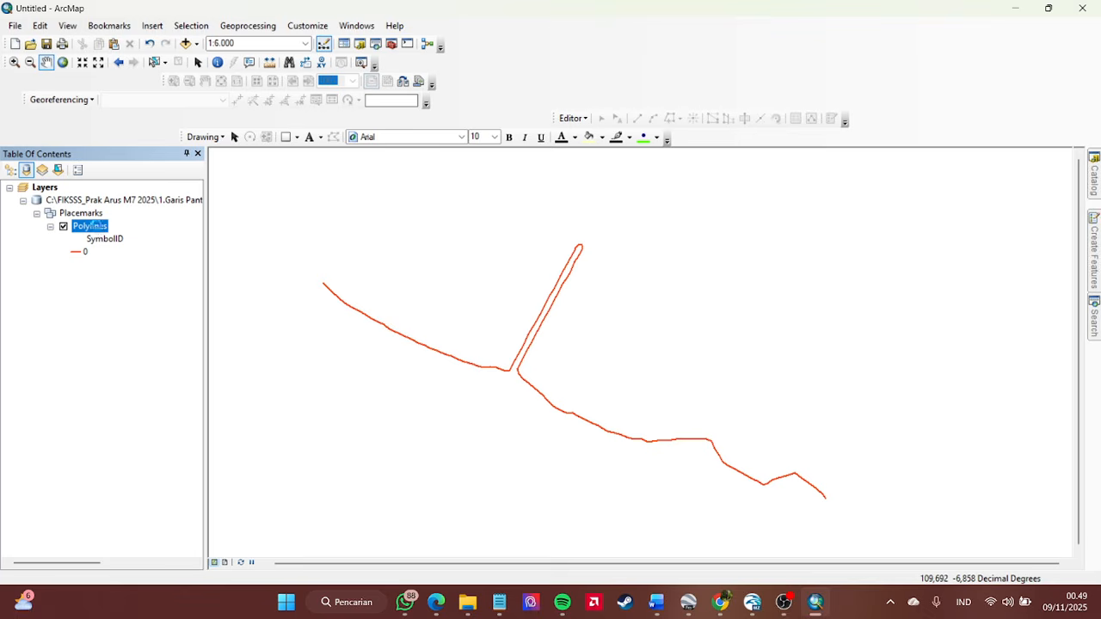
pyautogui.rightClick(104, 227)
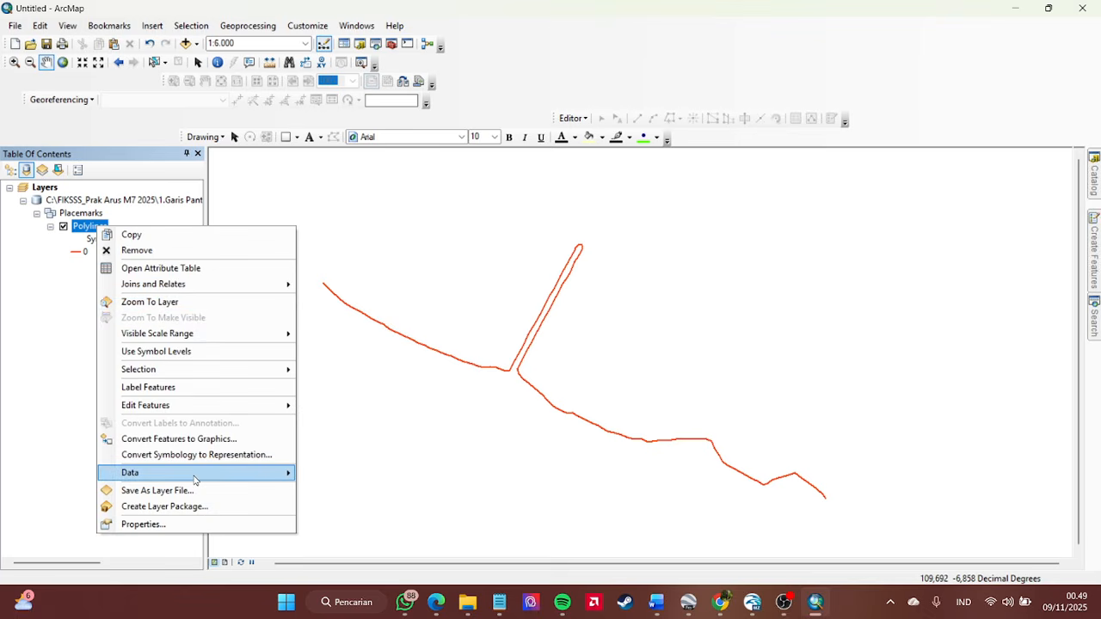
pyautogui.moveTo(194, 478)
pyautogui.click(335, 490)
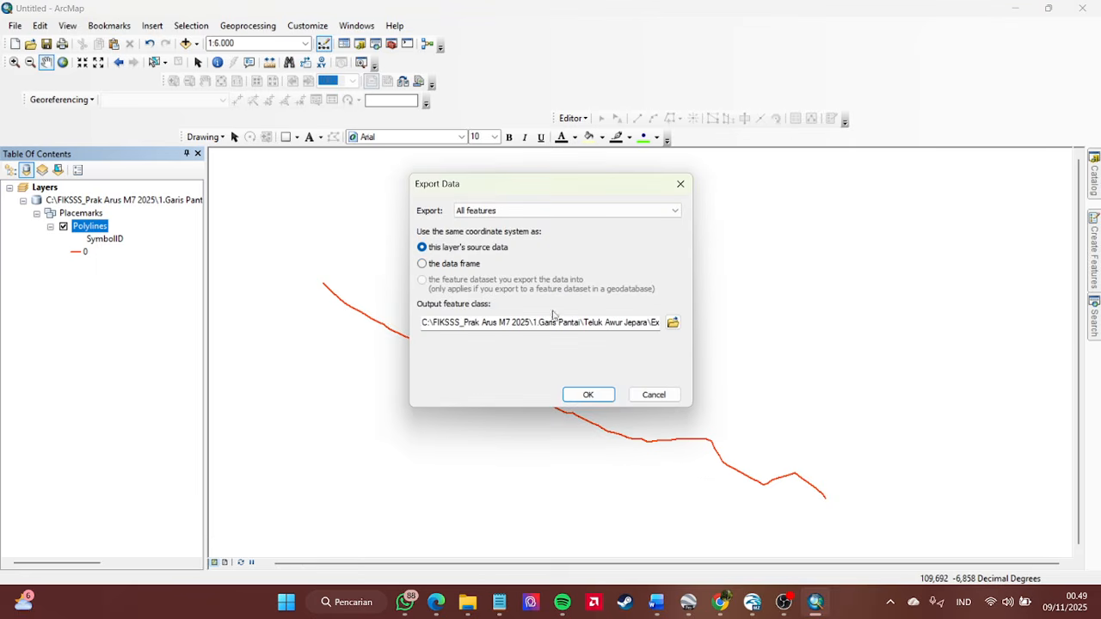
pyautogui.click(673, 324)
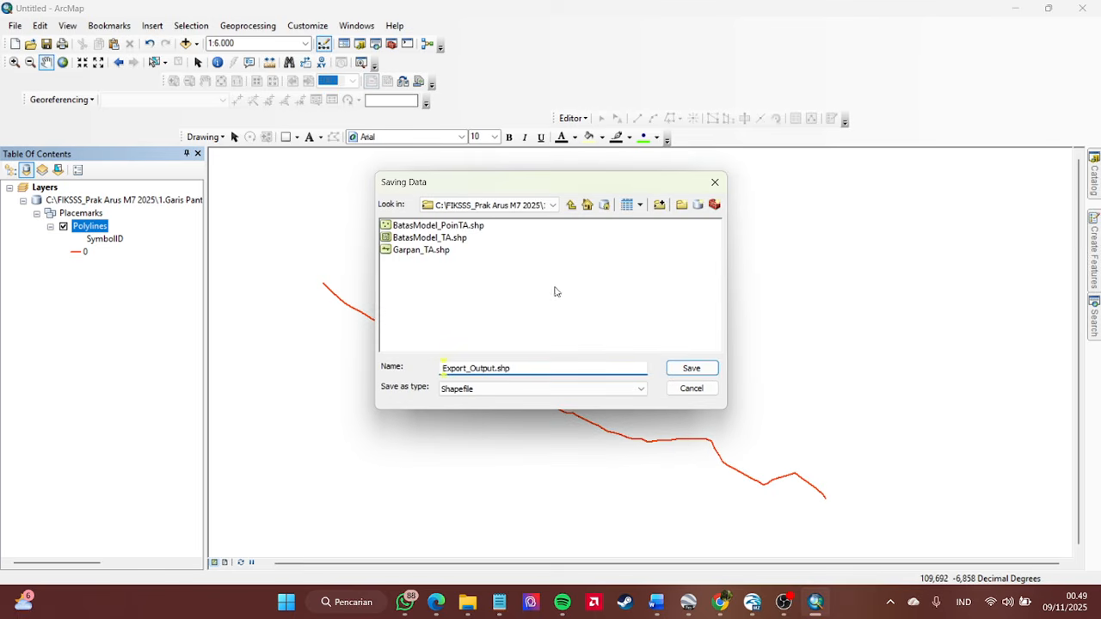
pyautogui.click(572, 206)
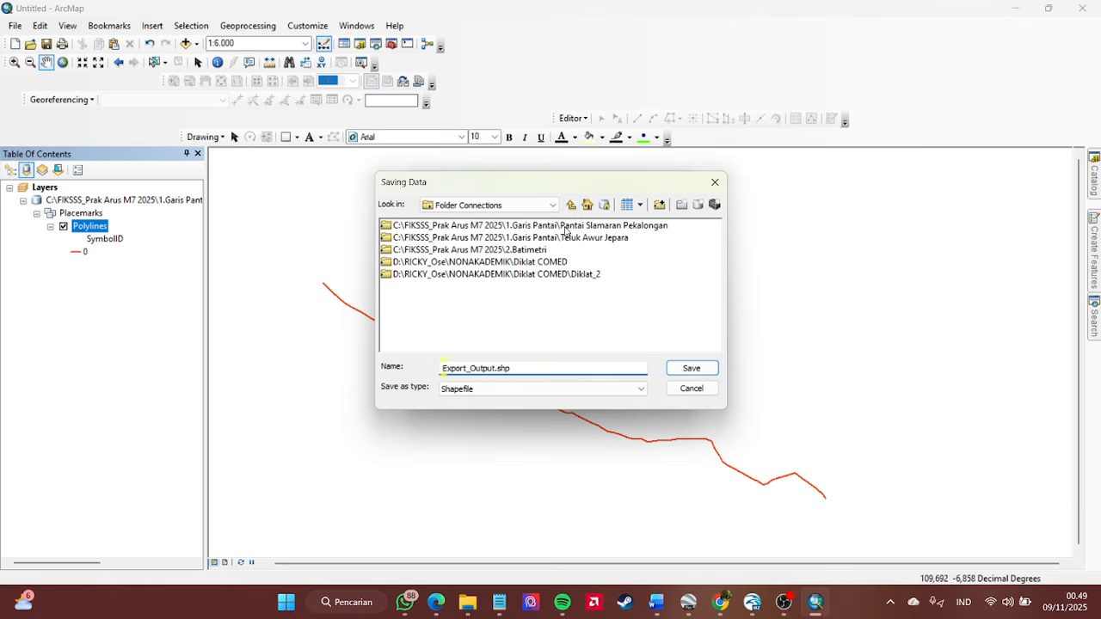
pyautogui.click(566, 226)
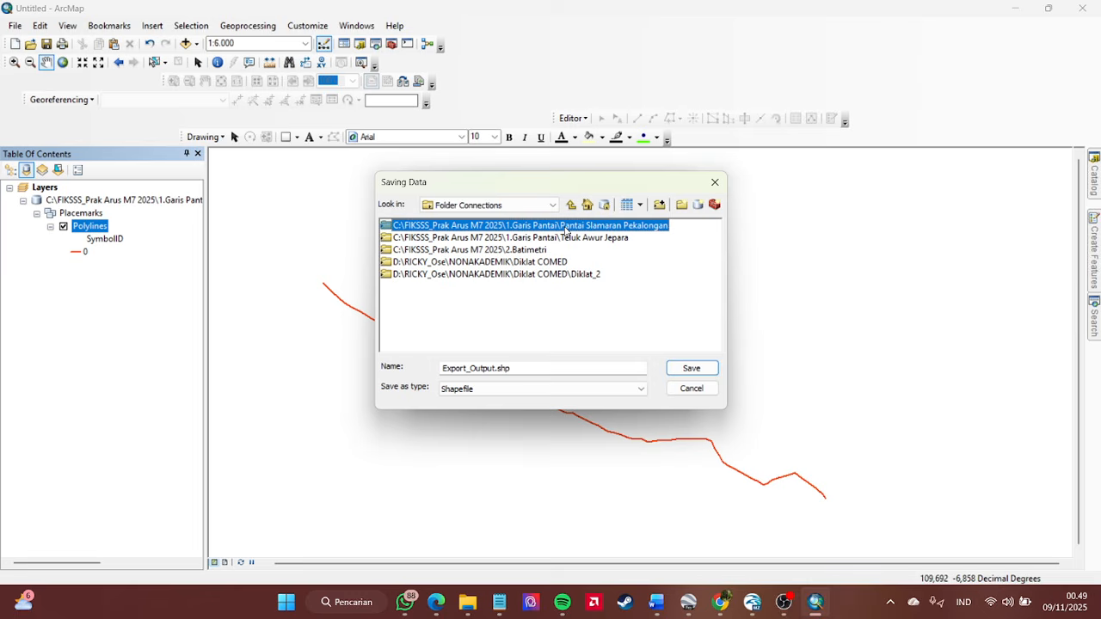
pyautogui.doubleClick(566, 226)
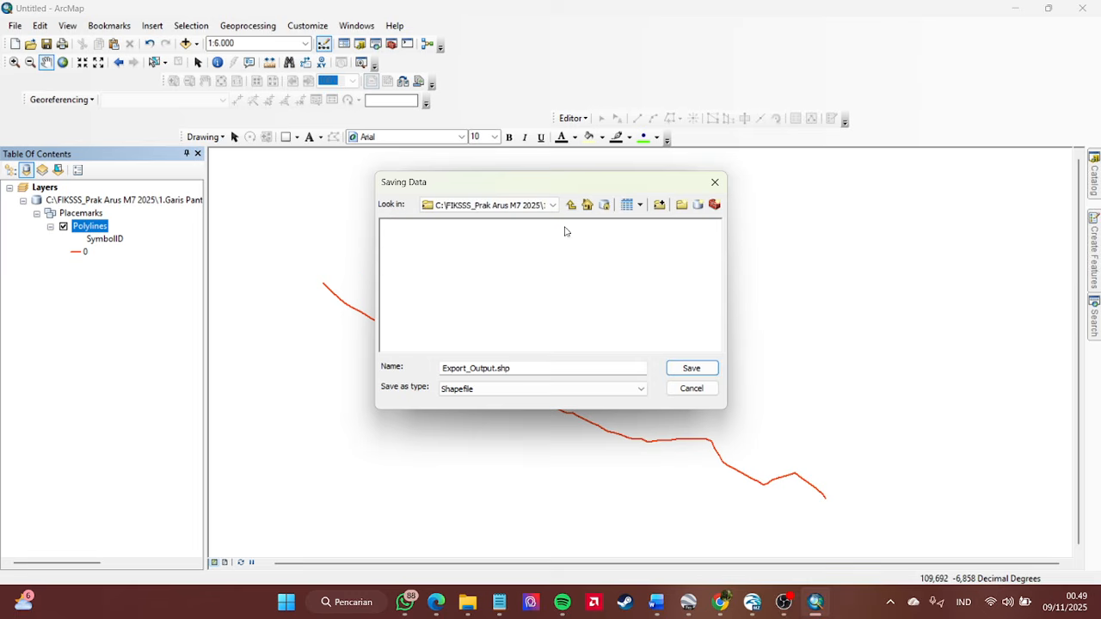
# - Export all features to a shapefile named Garpan_Slamaran and add the exported data to the map as a layer
pyautogui.click(524, 368)
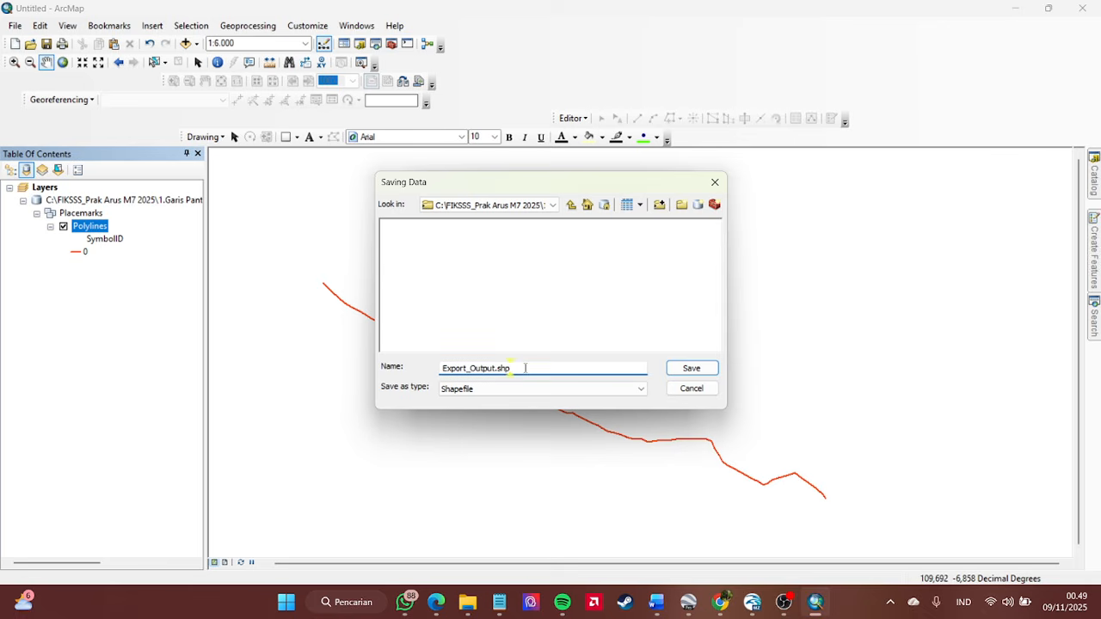
pyautogui.press('BackSpace')
pyautogui.press('BackSpace')
pyautogui.press('BackSpace')
pyautogui.press('BackSpace')
pyautogui.press('BackSpace')
pyautogui.press('BackSpace')
pyautogui.press('BackSpace')
pyautogui.press('BackSpace')
pyautogui.press('BackSpace')
pyautogui.press('BackSpace')
pyautogui.press('BackSpace')
pyautogui.press('BackSpace')
pyautogui.press('BackSpace')
pyautogui.press('BackSpace')
pyautogui.press('BackSpace')
pyautogui.press('BackSpace')
pyautogui.write('Garpan_Slamaran')
pyautogui.click(690, 369)
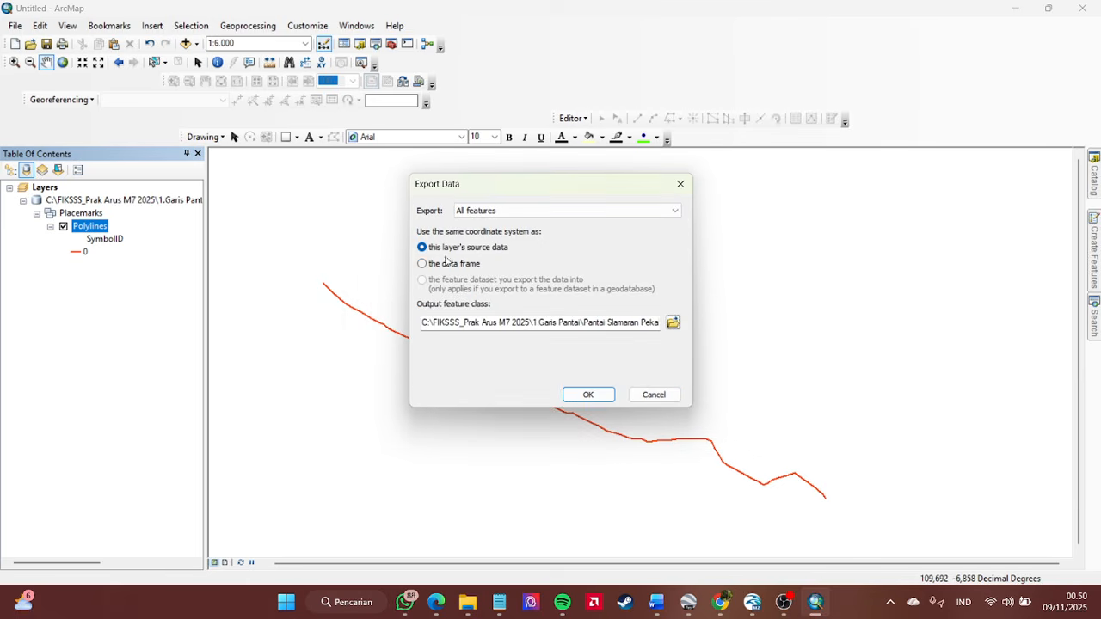
pyautogui.click(589, 394)
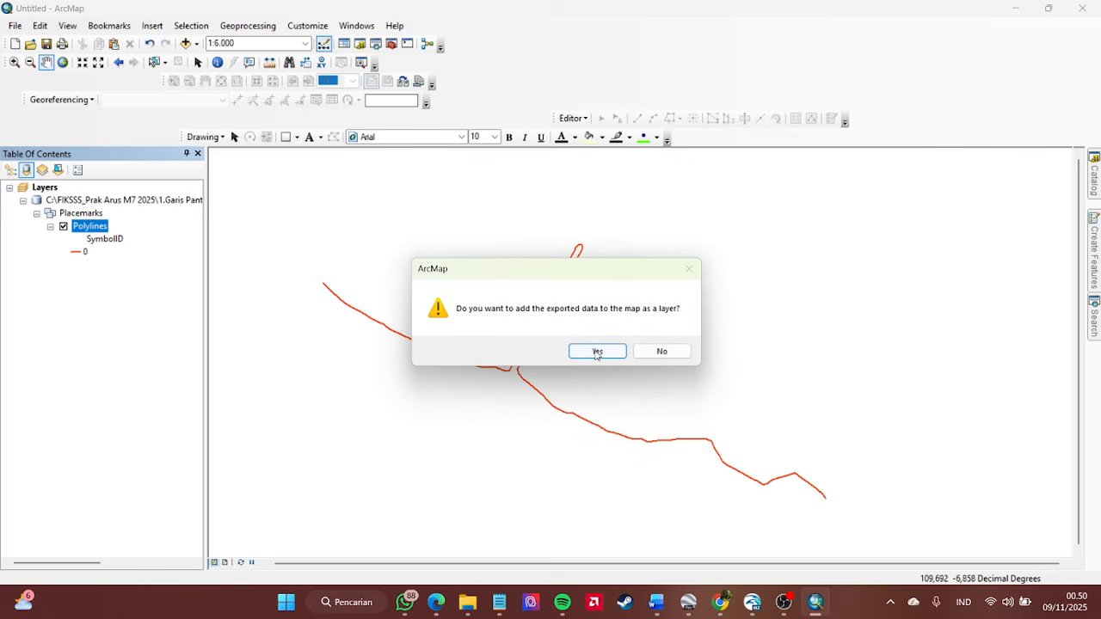
pyautogui.click(597, 353)
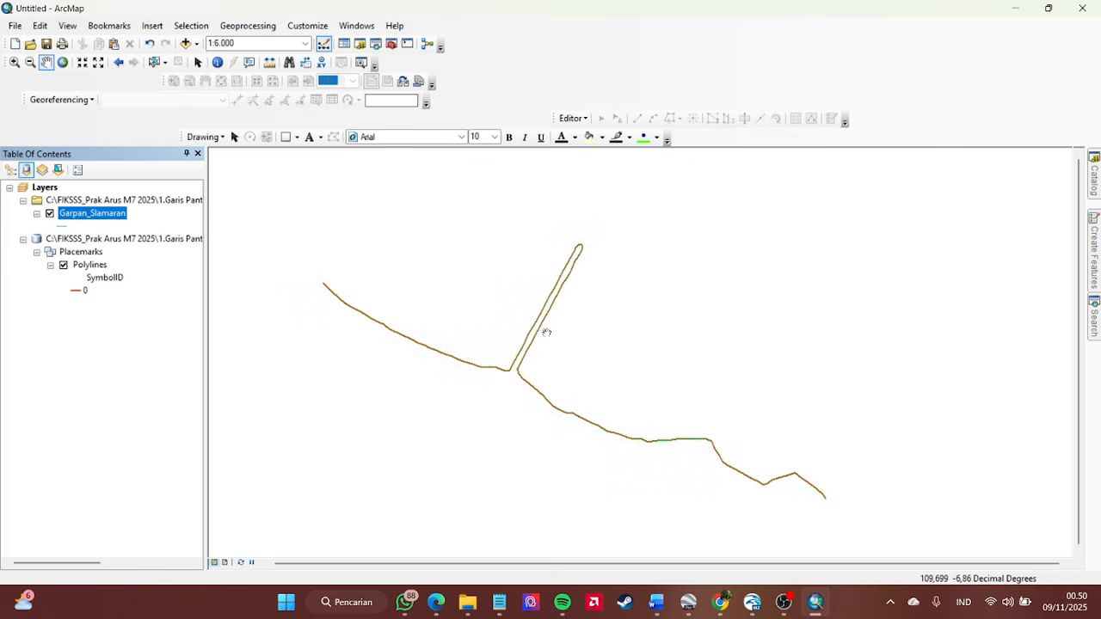
pyautogui.scroll(1, 451, 344)
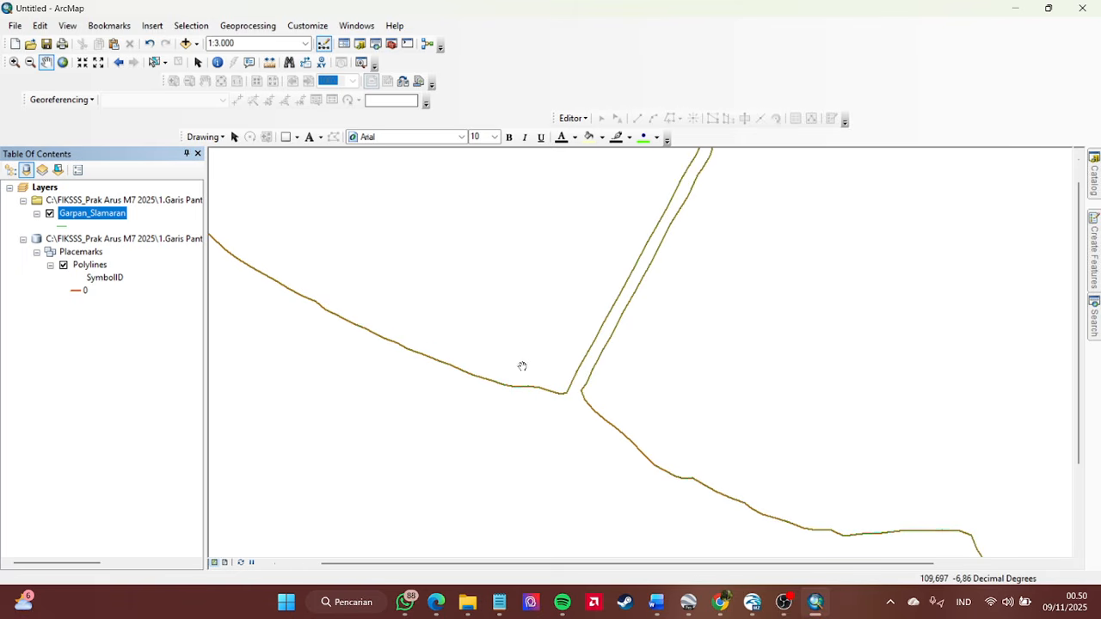
pyautogui.scroll(1, 498, 365)
pyautogui.scroll(-1, 497, 366)
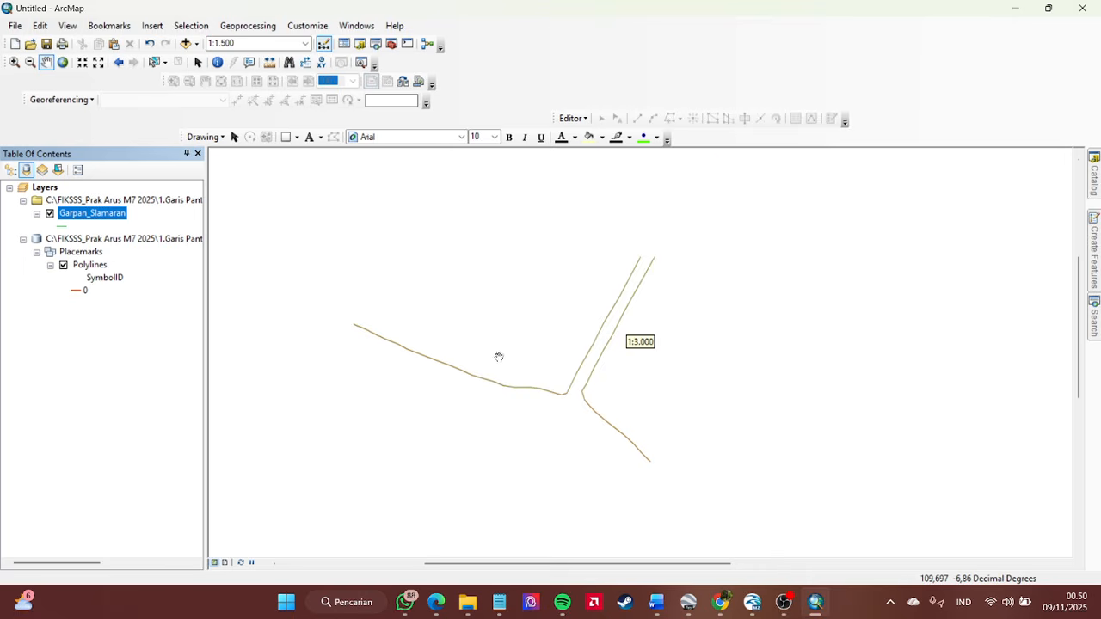
pyautogui.scroll(1, 507, 326)
pyautogui.scroll(-2, 507, 326)
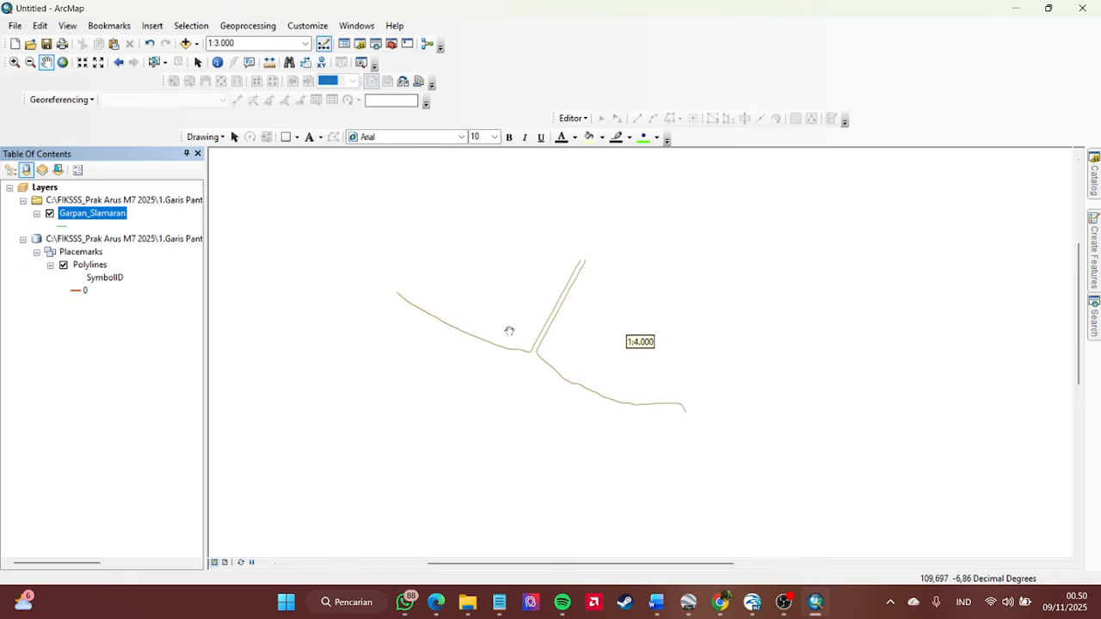
pyautogui.scroll(-1, 500, 299)
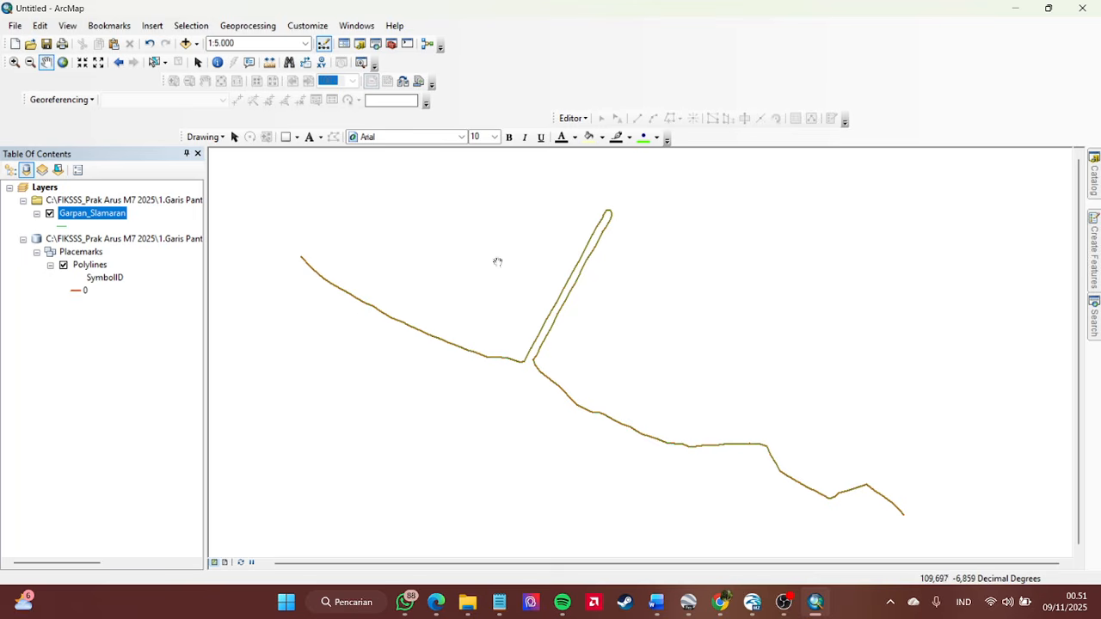
pyautogui.moveTo(628, 223); pyautogui.dragTo(591, 238)
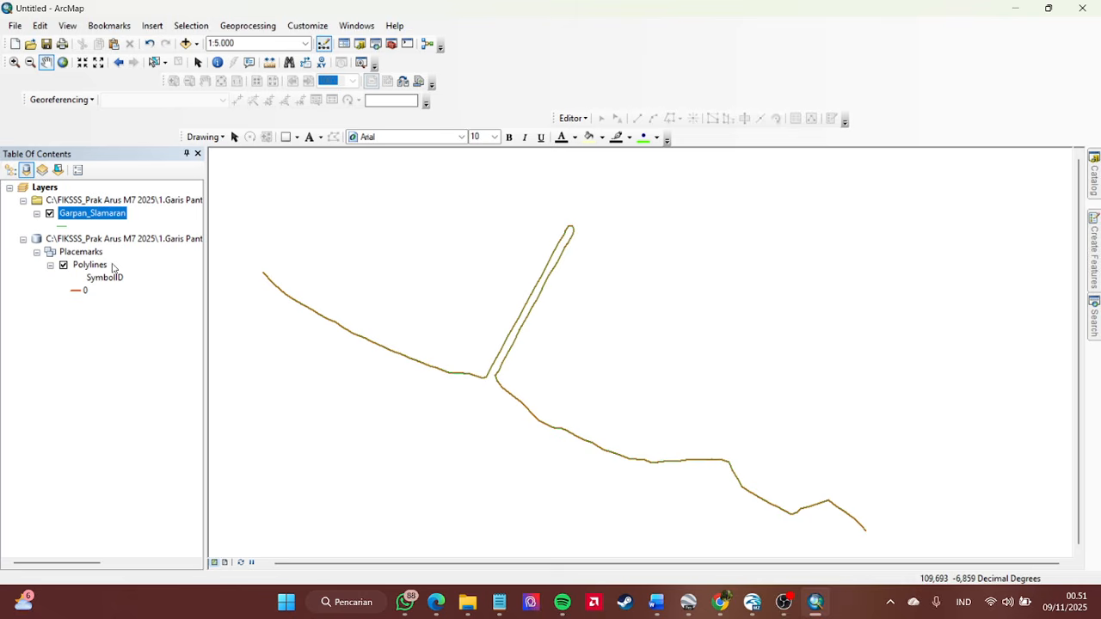
# - Remove the Garpan_Slamaran.gdb group with its Placemarks polylines from the map
pyautogui.click(92, 243)
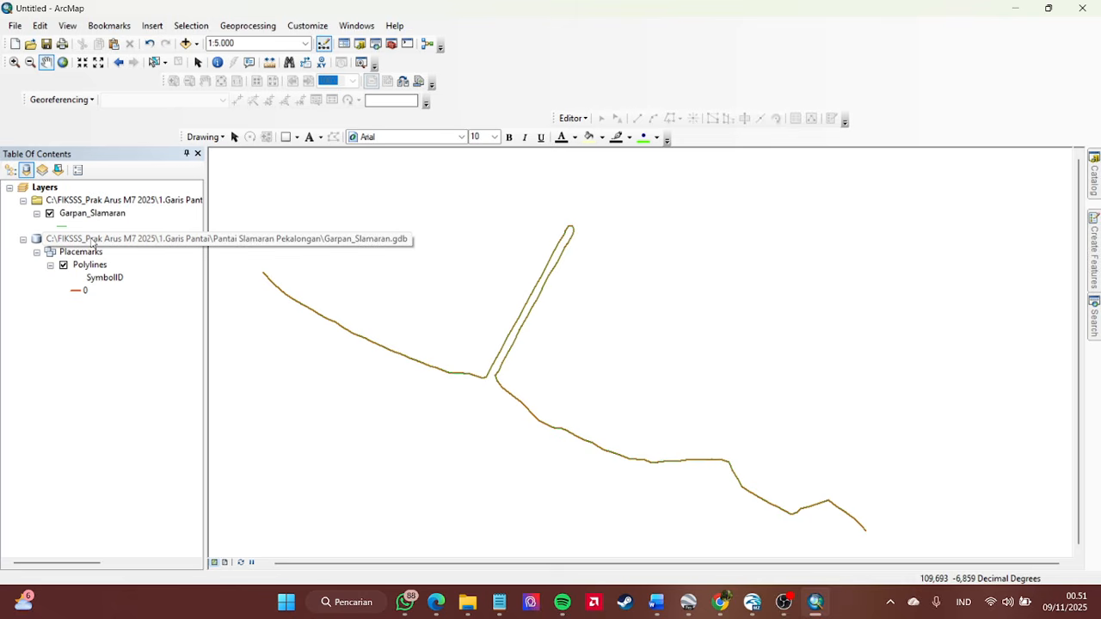
pyautogui.rightClick(92, 244)
pyautogui.click(143, 246)
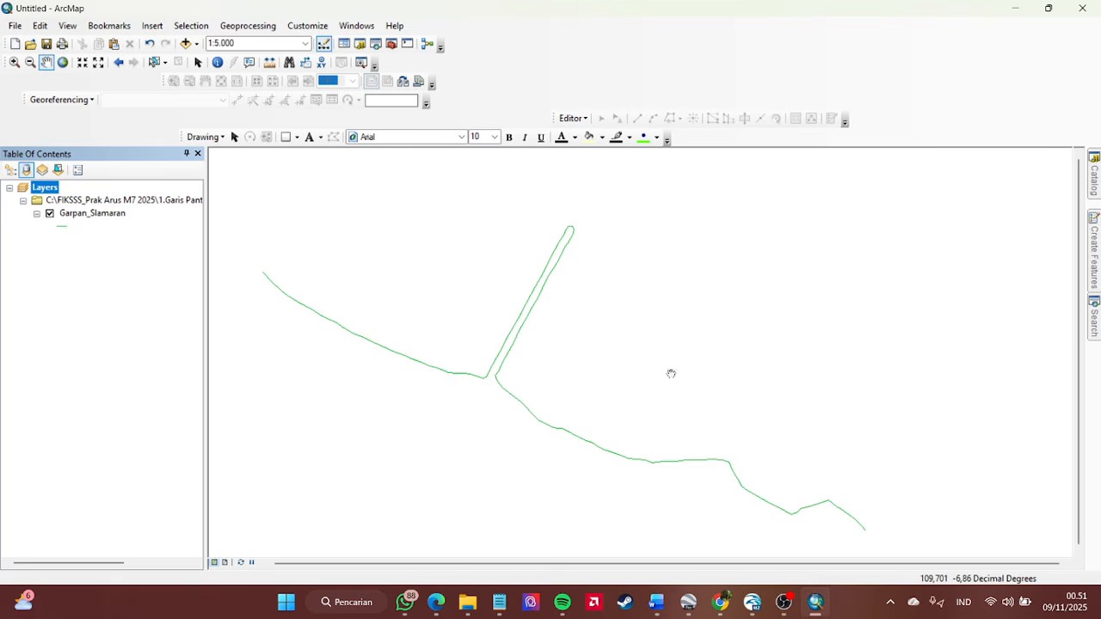
# - Set the line symbol colour of the Garpan_Slamaran shoreline layer to red
pyautogui.moveTo(671, 373); pyautogui.dragTo(651, 361)
pyautogui.click(72, 224)
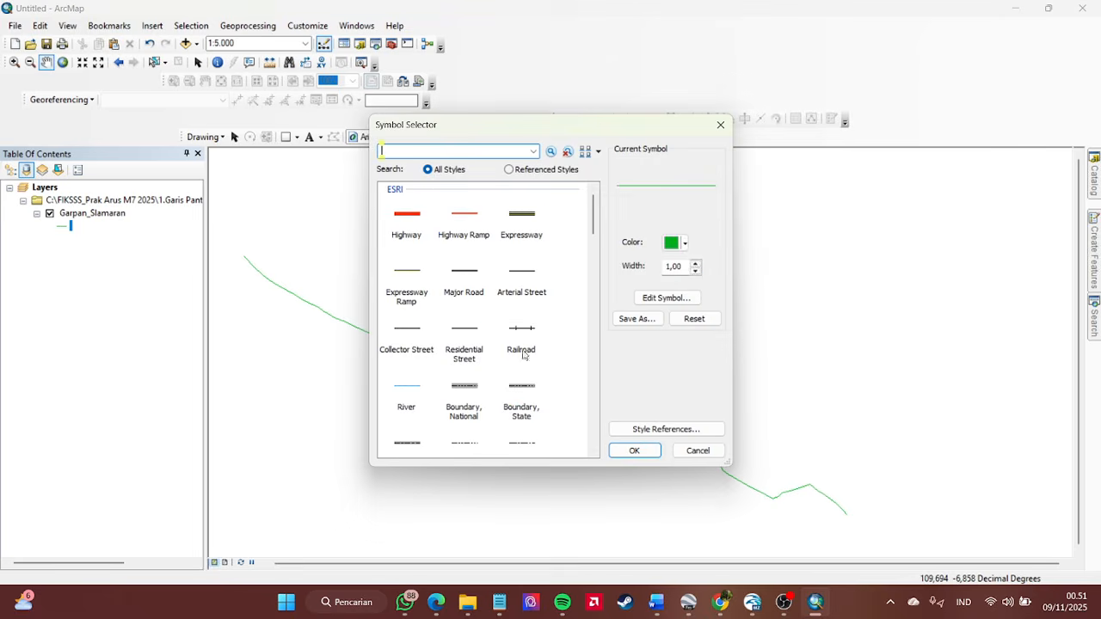
pyautogui.click(684, 244)
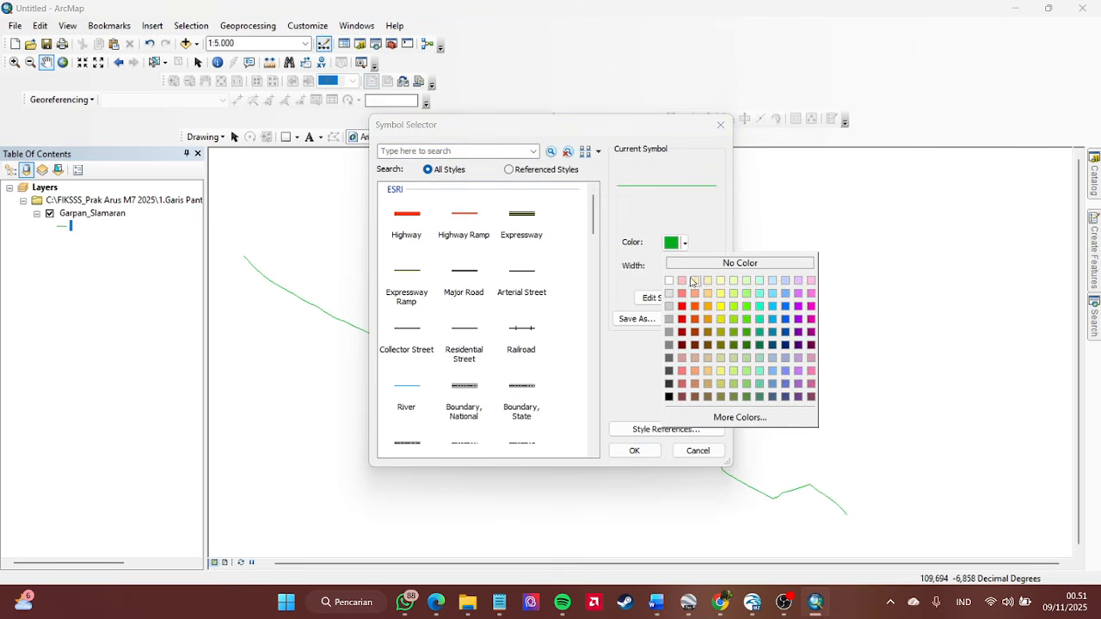
pyautogui.click(683, 307)
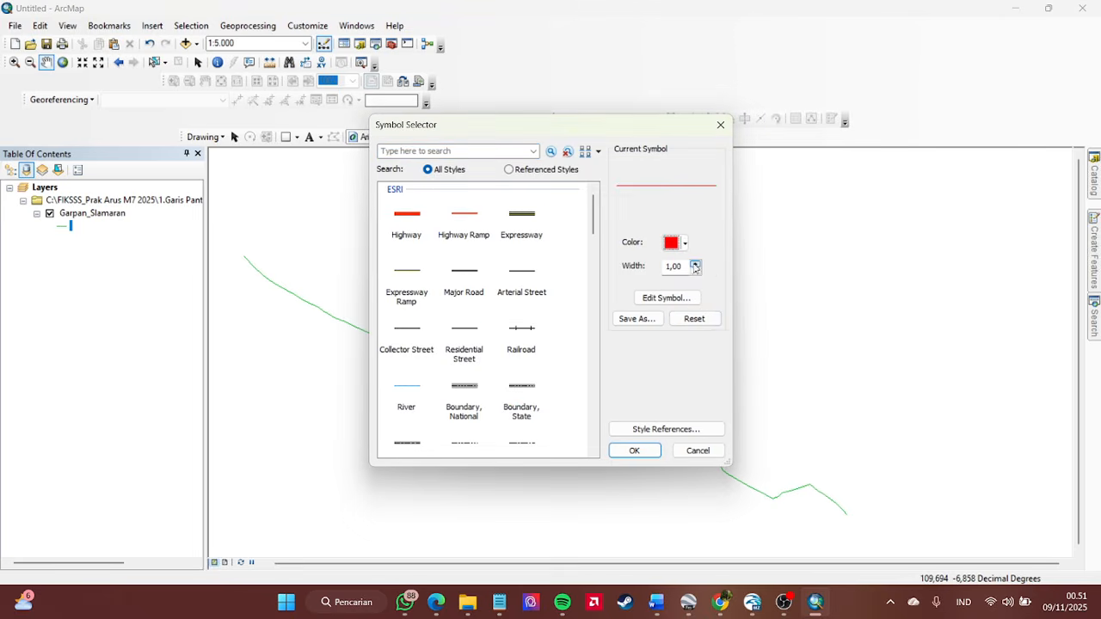
pyautogui.click(634, 451)
pyautogui.moveTo(652, 340); pyautogui.dragTo(674, 345)
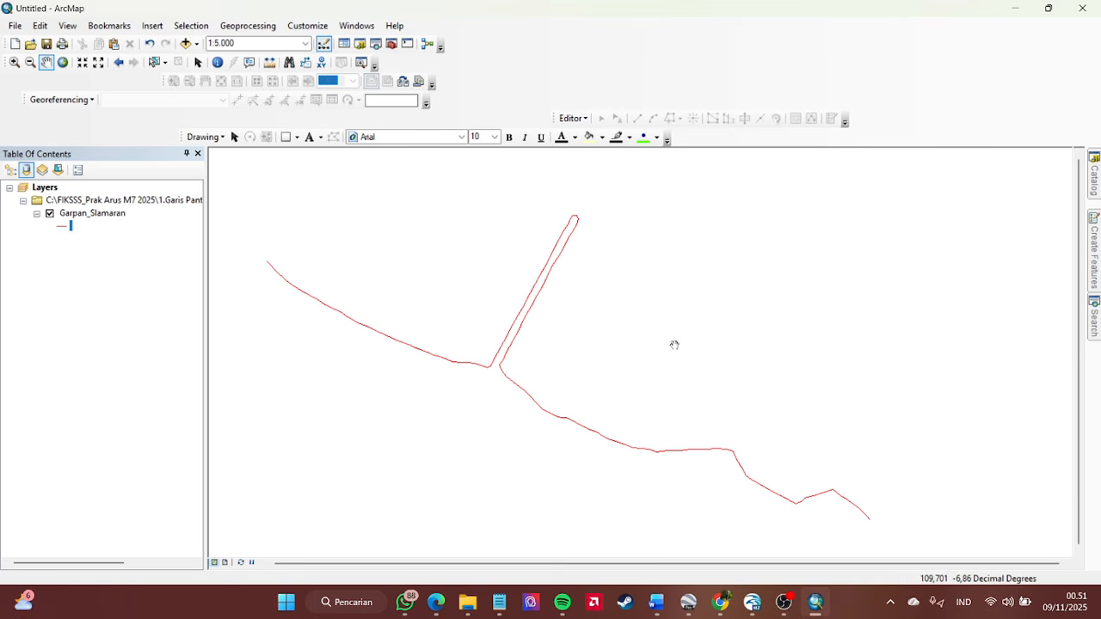
pyautogui.moveTo(814, 351); pyautogui.dragTo(817, 342)
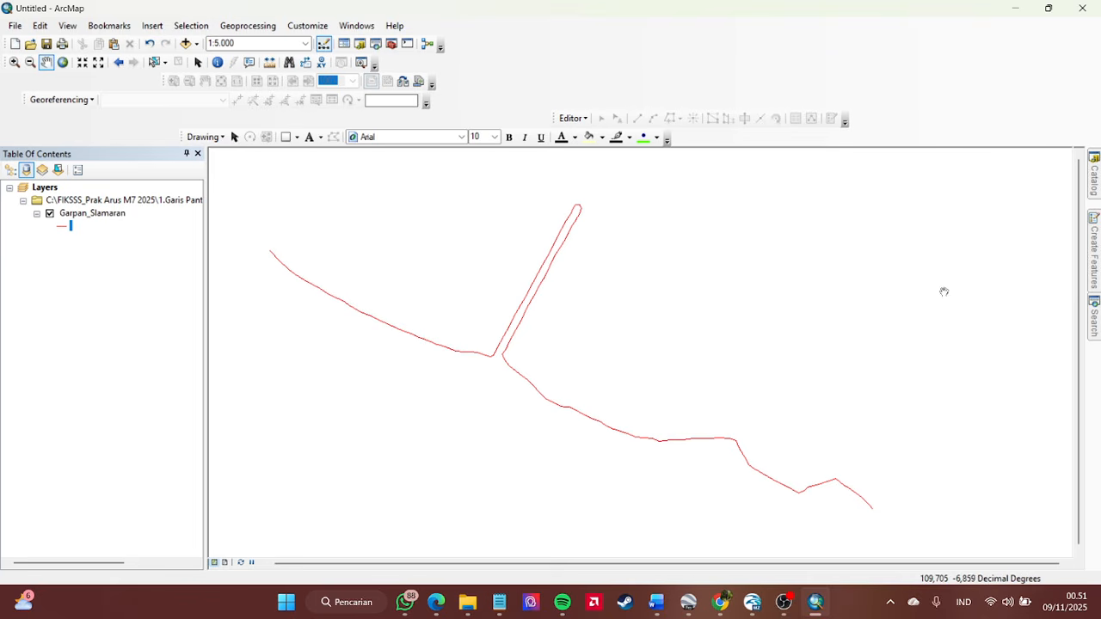
pyautogui.click(575, 119)
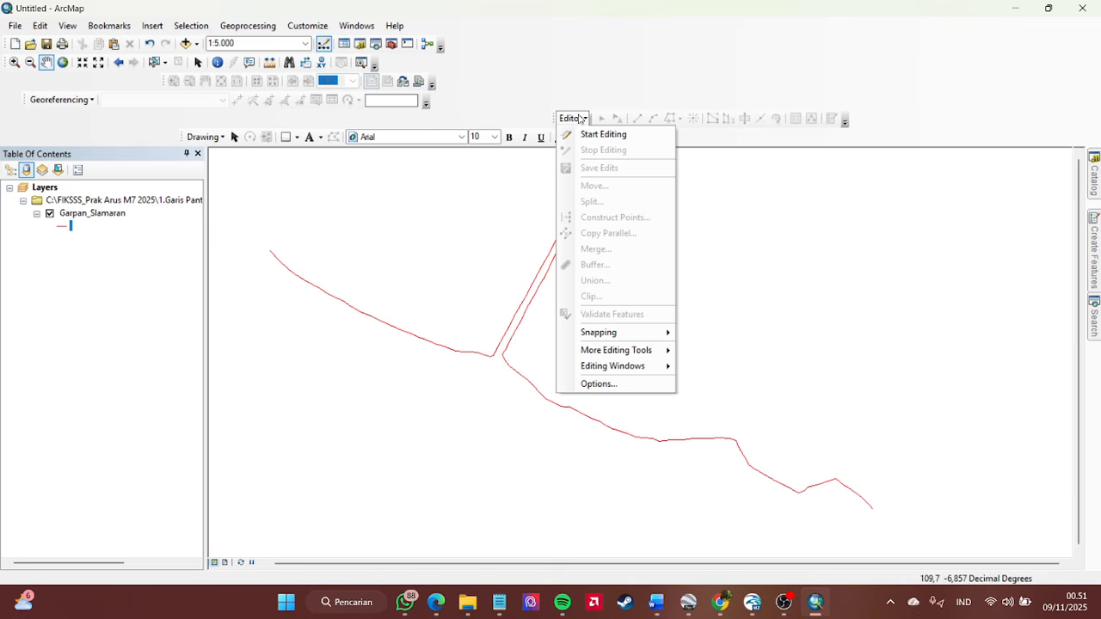
pyautogui.click(580, 118)
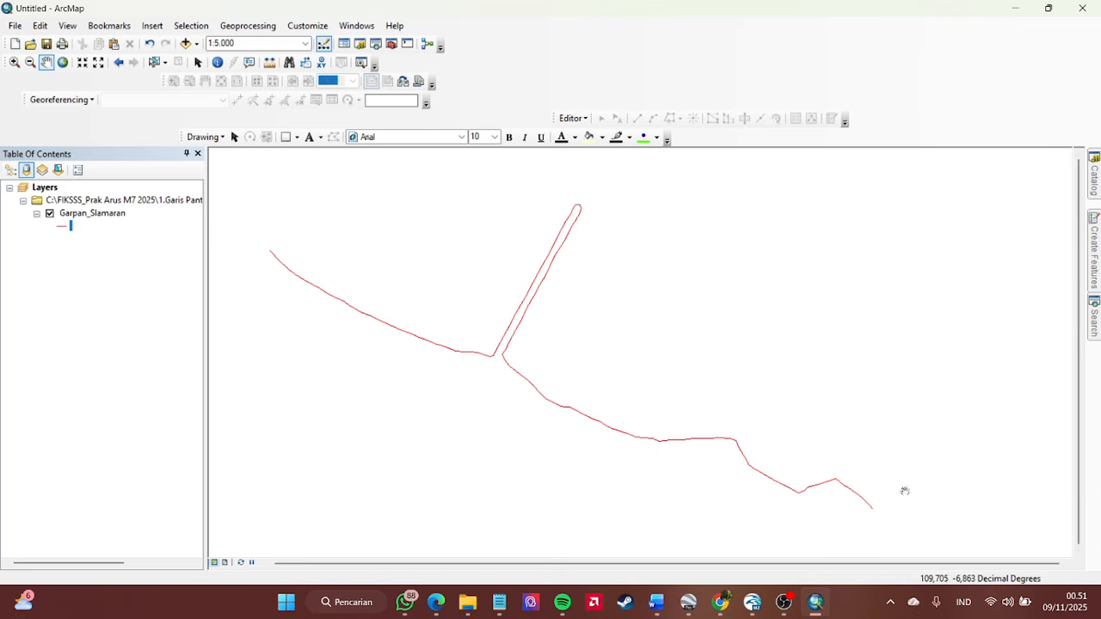
pyautogui.click(784, 602)
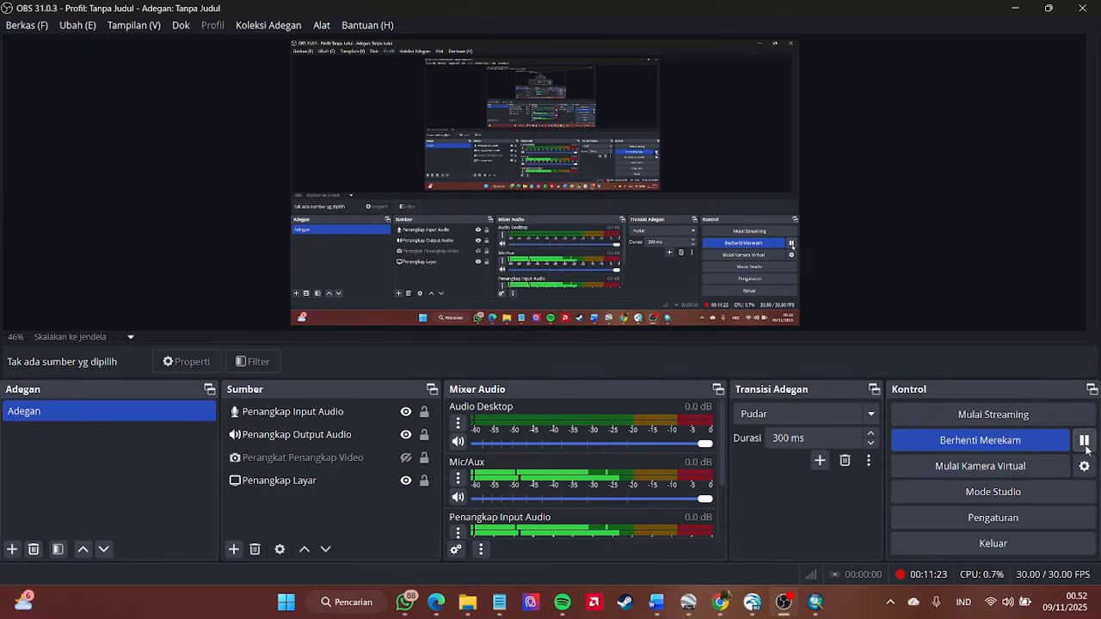
pyautogui.click(1013, 8)
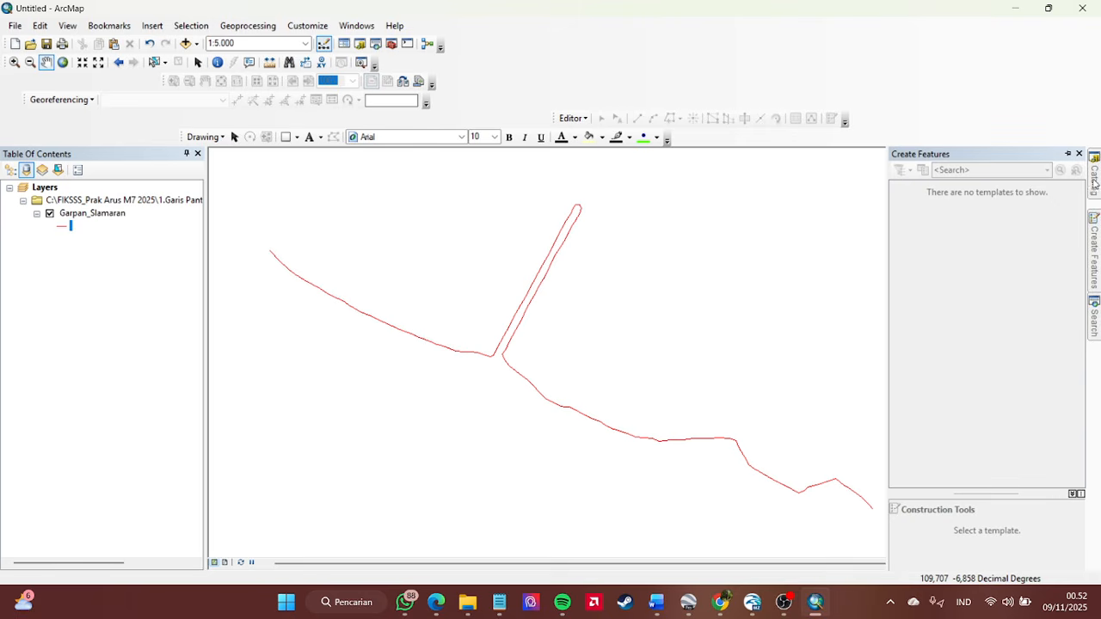
# - Switch to File Explorer to check the Pantai Slamaran Pekalongan and Teluk Awur Jepara folders in 1.Garis Pantai, and return to ArcMap's Catalog
pyautogui.moveTo(1095, 181)
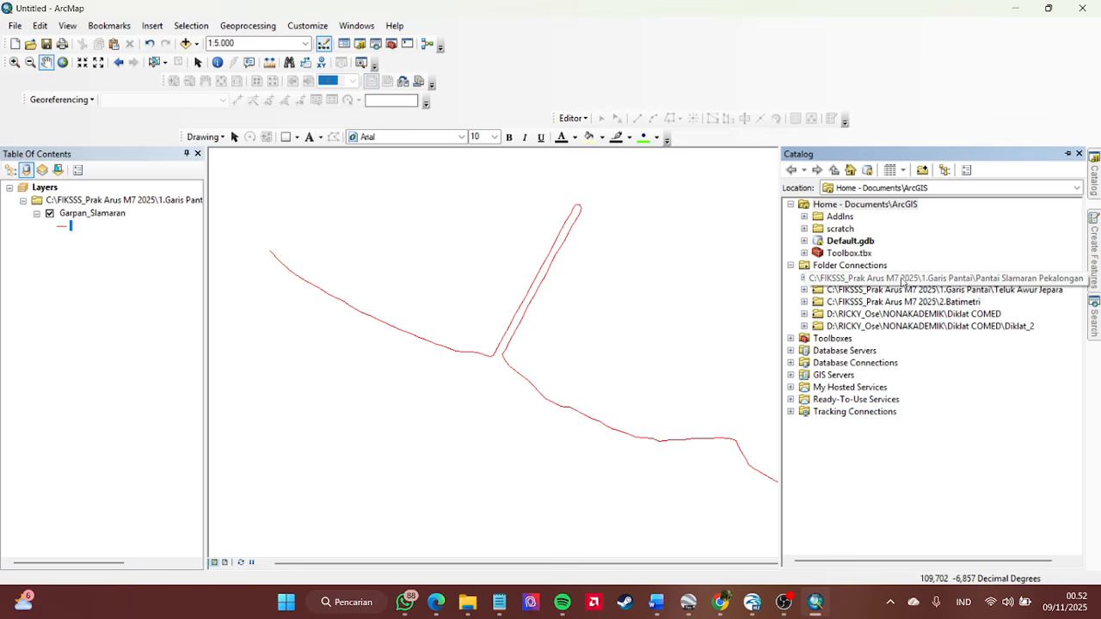
pyautogui.click(468, 606)
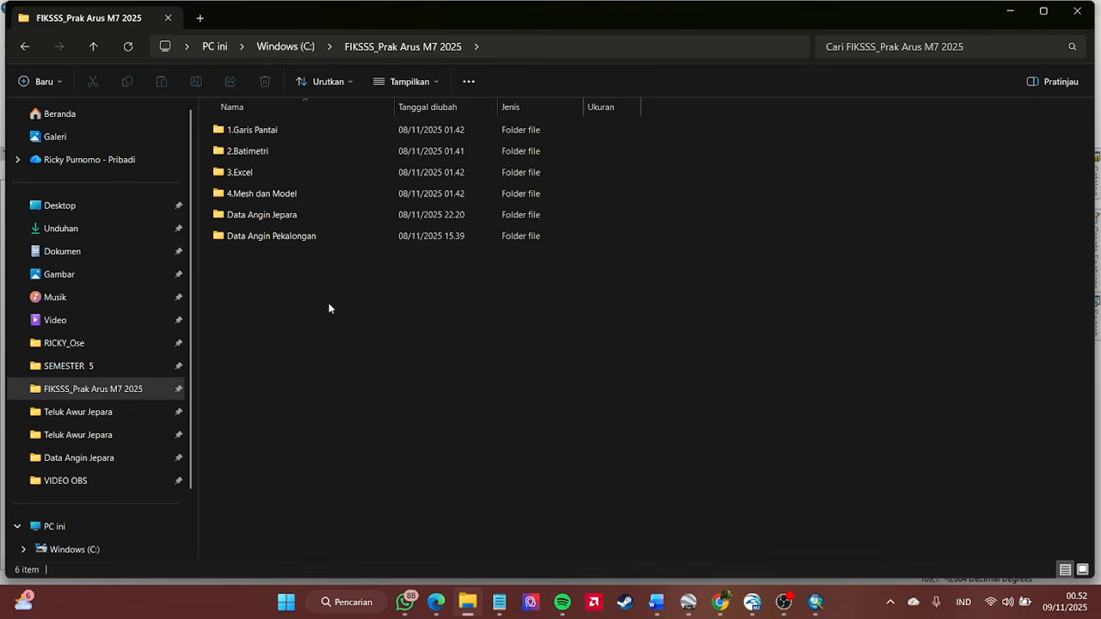
pyautogui.doubleClick(255, 129)
pyautogui.doubleClick(255, 130)
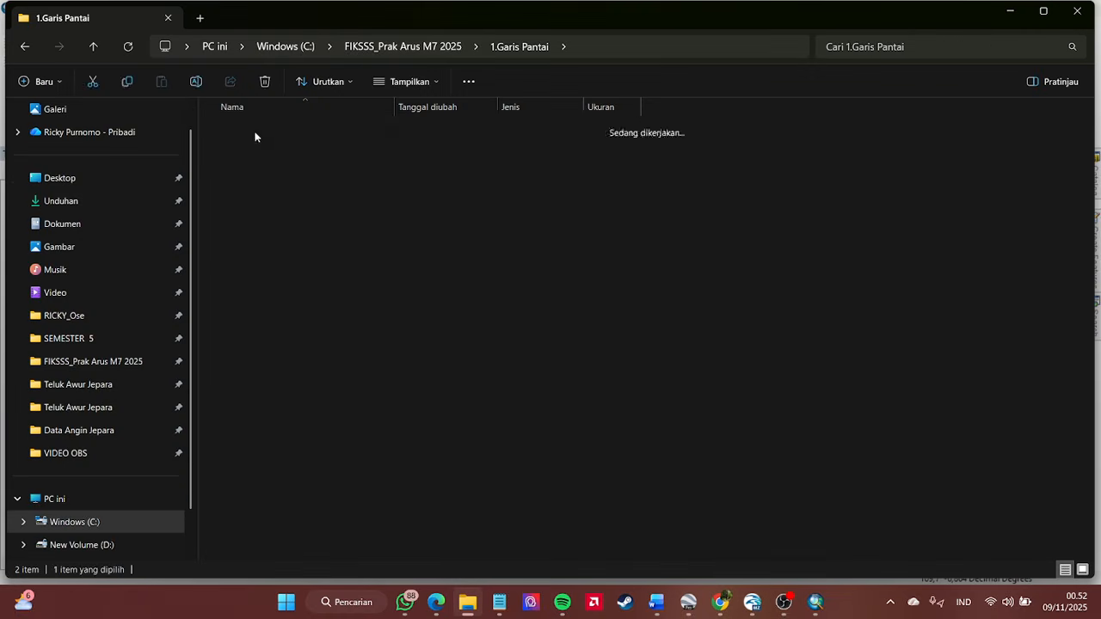
pyautogui.hotkey('alt', 'Left')
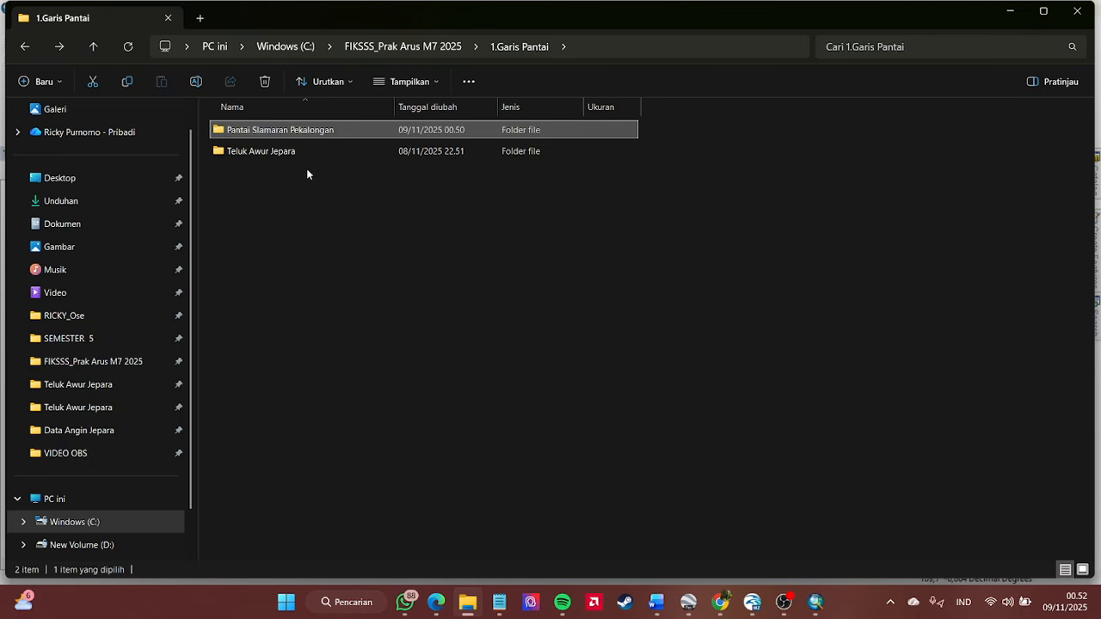
pyautogui.doubleClick(303, 154)
pyautogui.hotkey('alt', 'Left')
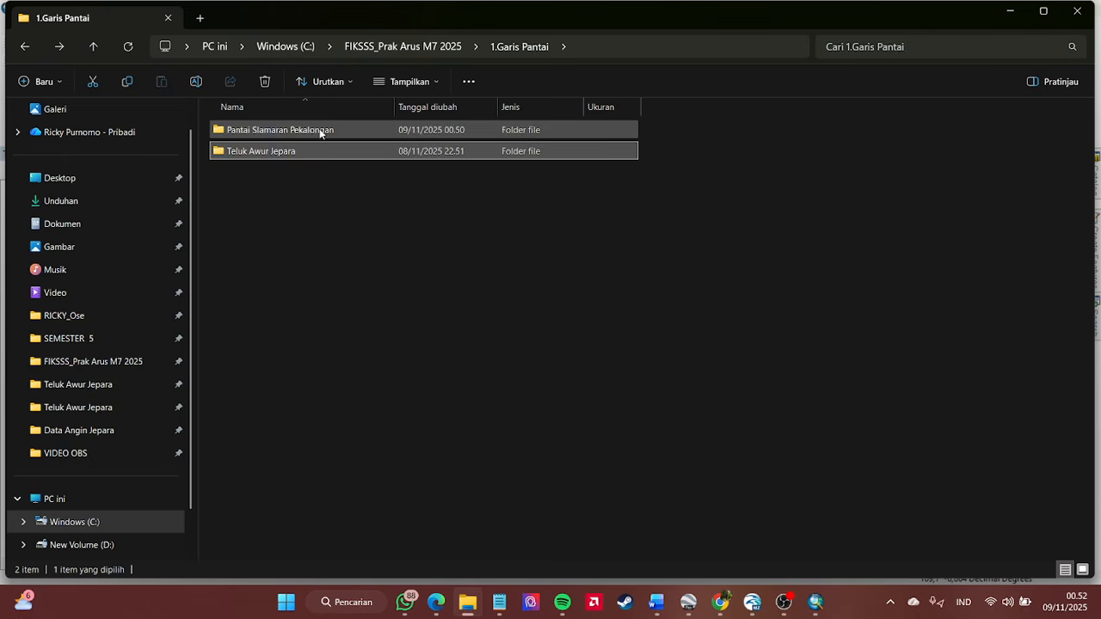
pyautogui.doubleClick(319, 131)
pyautogui.hotkey('alt', 'Left')
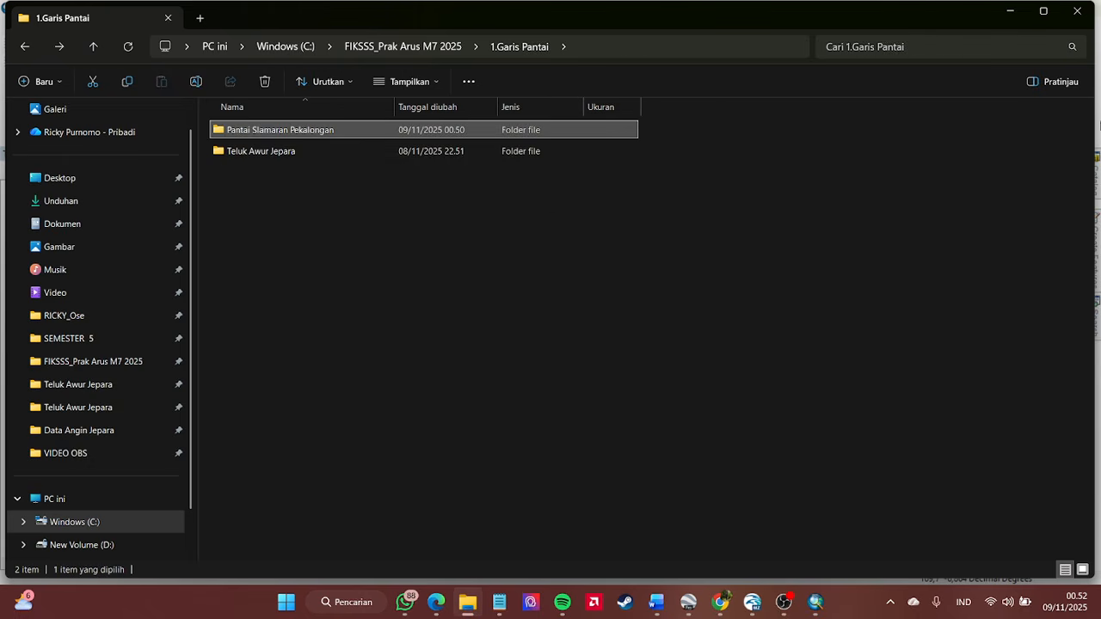
pyautogui.click(1022, 16)
pyautogui.moveTo(1097, 260)
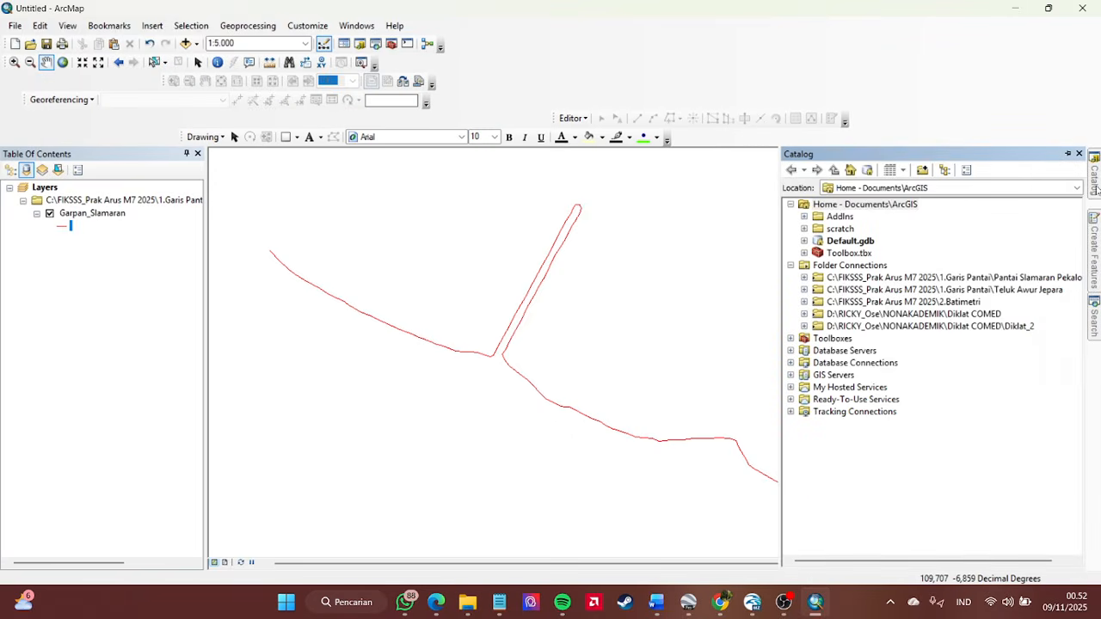
# - Start a new shapefile in the Pantai Slamaran Pekalongan folder connection with the feature type Polygon
pyautogui.click(791, 266)
pyautogui.click(790, 266)
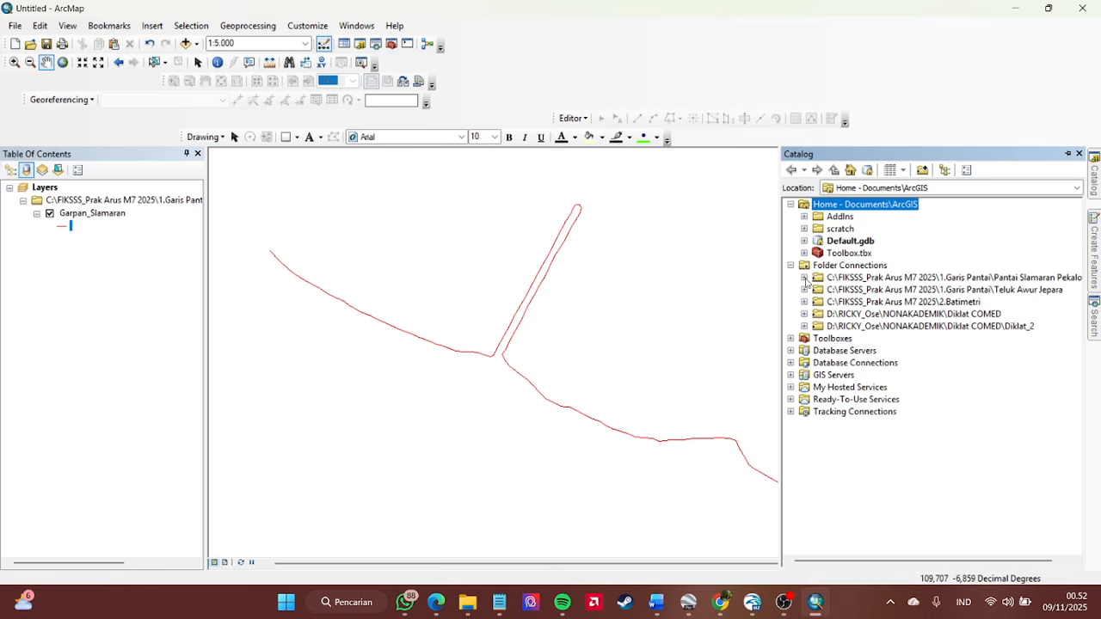
pyautogui.click(852, 278)
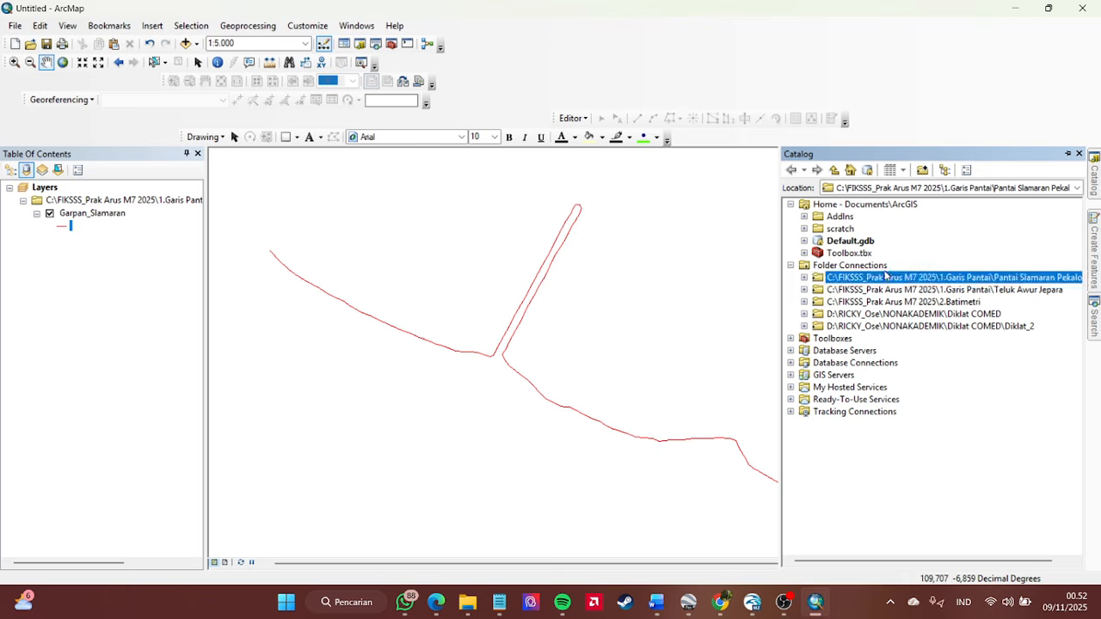
pyautogui.rightClick(873, 280)
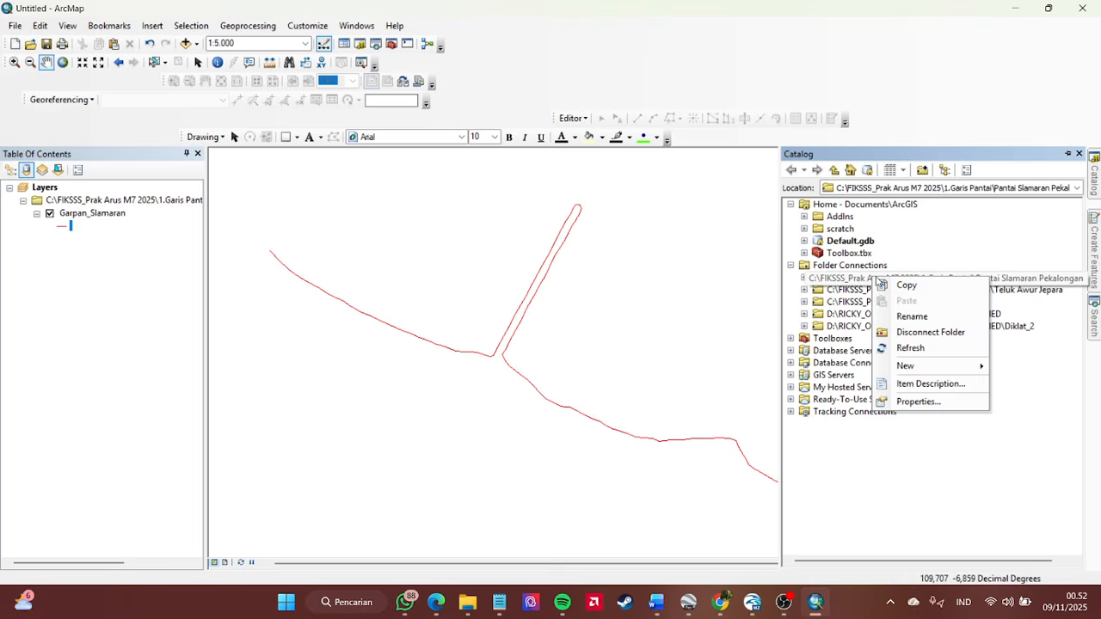
pyautogui.moveTo(907, 372)
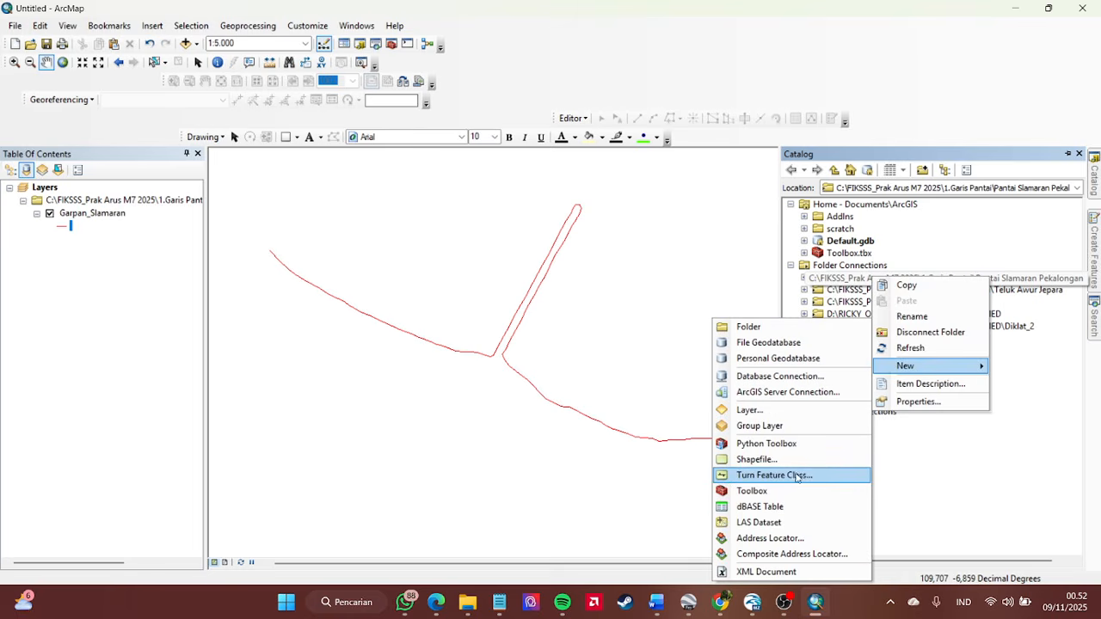
pyautogui.click(757, 460)
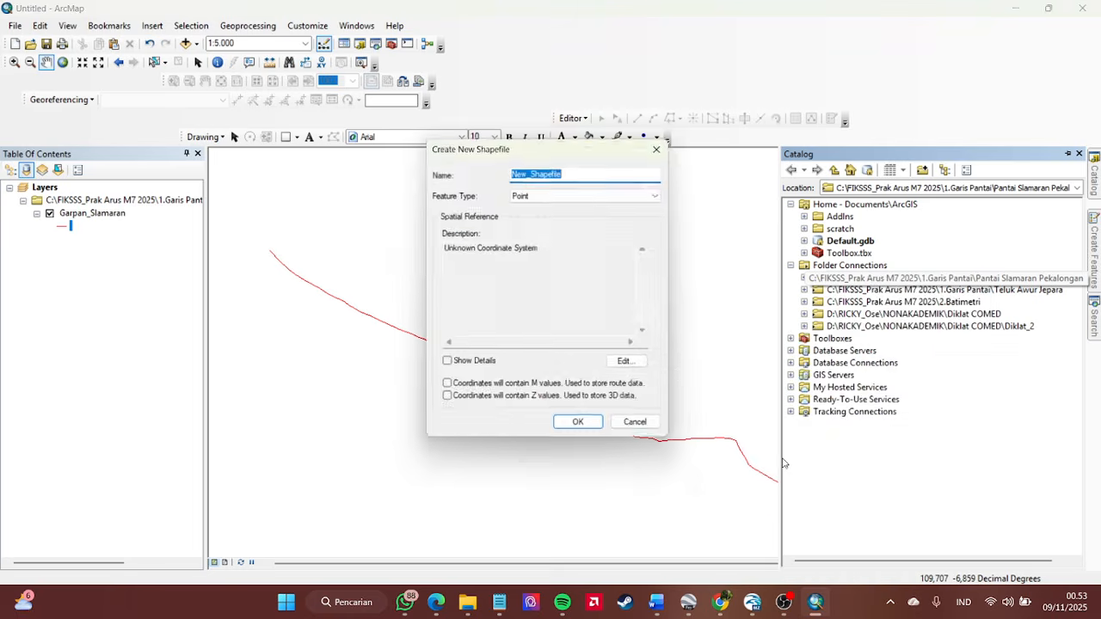
pyautogui.click(575, 199)
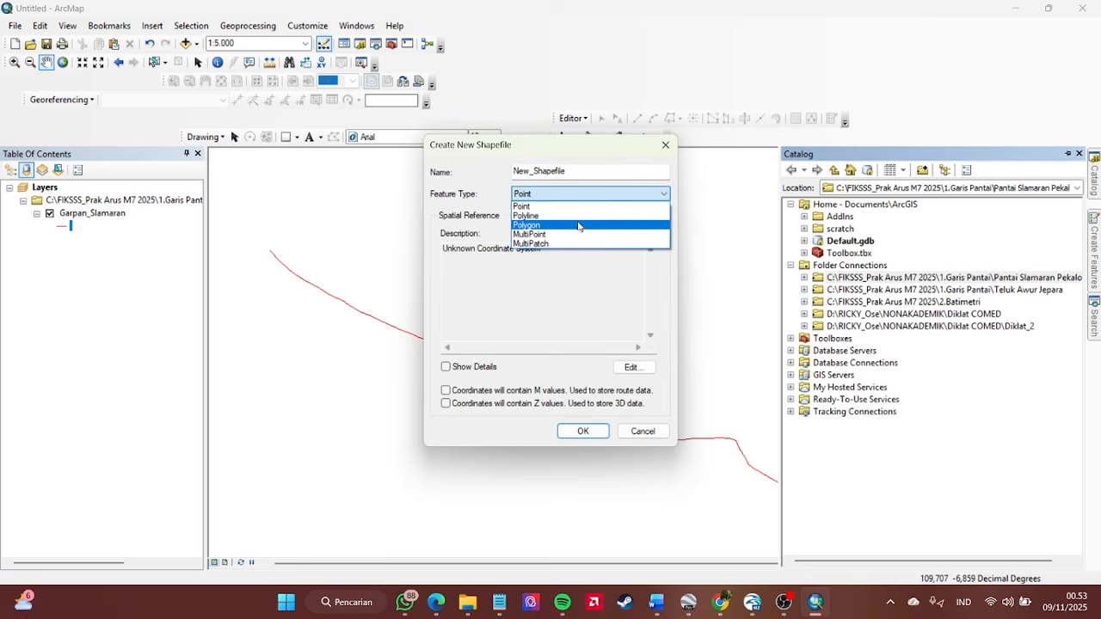
pyautogui.click(574, 227)
# - Name the new polygon shapefile BatasModel_SL
pyautogui.click(594, 170)
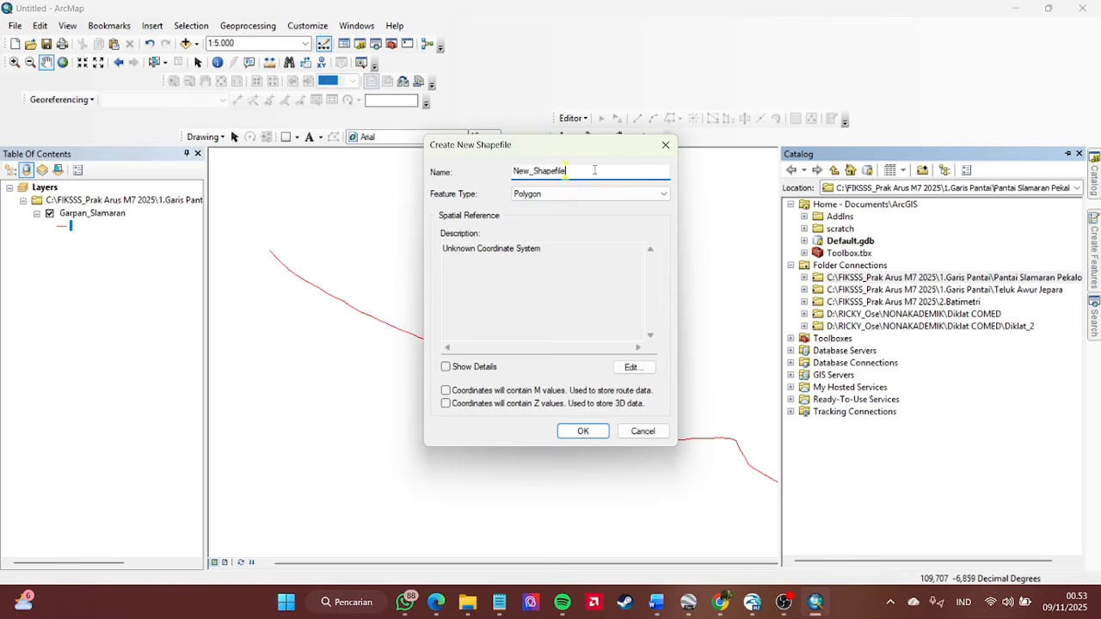
pyautogui.press('BackSpace')
pyautogui.press('BackSpace')
pyautogui.press('BackSpace')
pyautogui.press('BackSpace')
pyautogui.press('BackSpace')
pyautogui.press('BackSpace')
pyautogui.press('BackSpace')
pyautogui.press('BackSpace')
pyautogui.press('BackSpace')
pyautogui.press('BackSpace')
pyautogui.press('BackSpace')
pyautogui.press('BackSpace')
pyautogui.write('BatasModel')
pyautogui.write('SL')
pyautogui.press('BackSpace')
# - Assign the WGS 1984 geographic coordinate system to the BatasModel_SL shapefile and create it
pyautogui.click(632, 367)
pyautogui.click(443, 162)
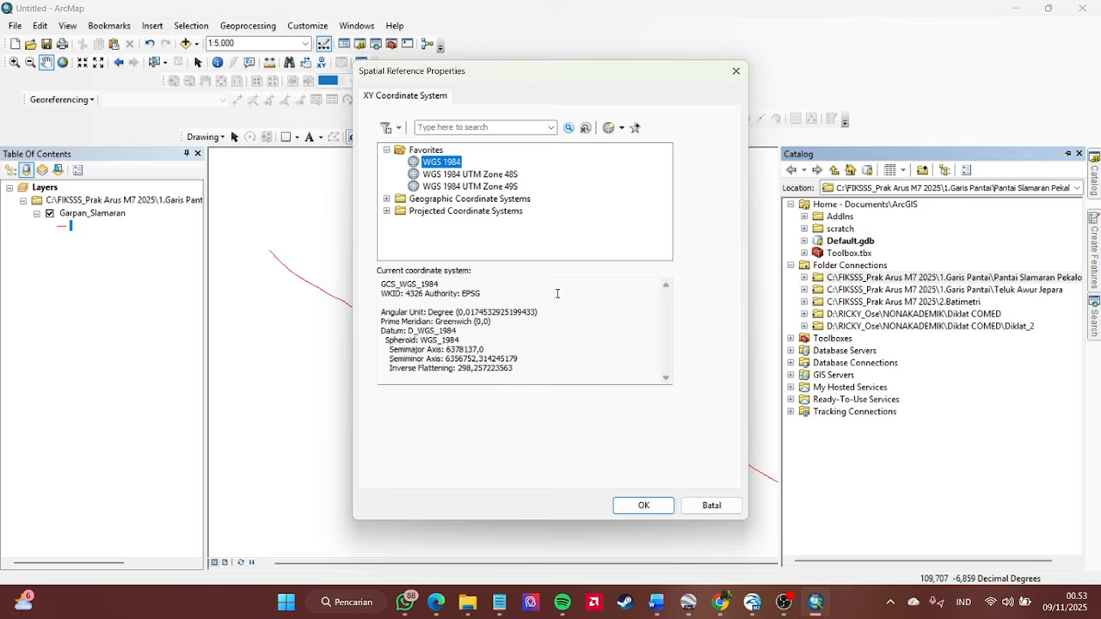
pyautogui.click(653, 504)
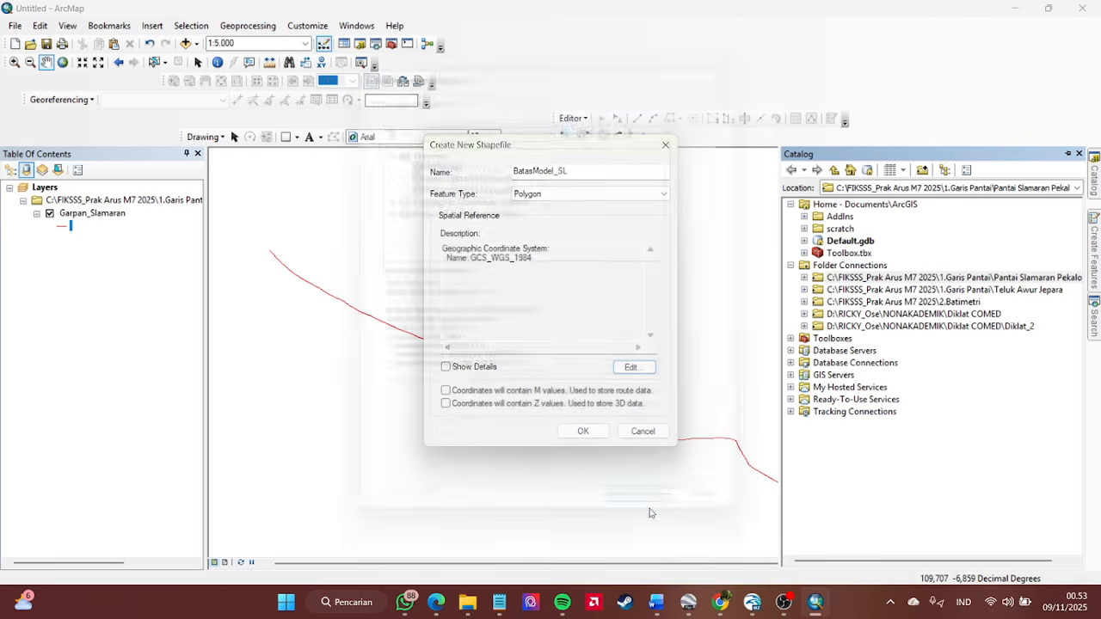
pyautogui.click(580, 431)
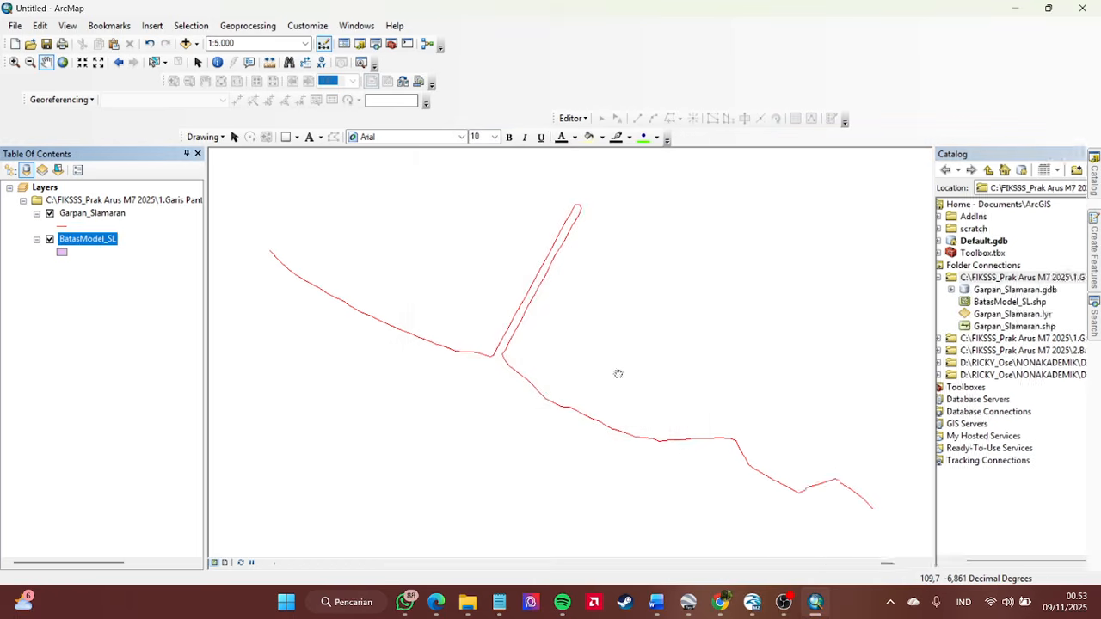
# - Start an edit session with the shoreline and the open sea area beside it in view
pyautogui.moveTo(653, 356); pyautogui.dragTo(590, 371)
pyautogui.scroll(3, 617, 387)
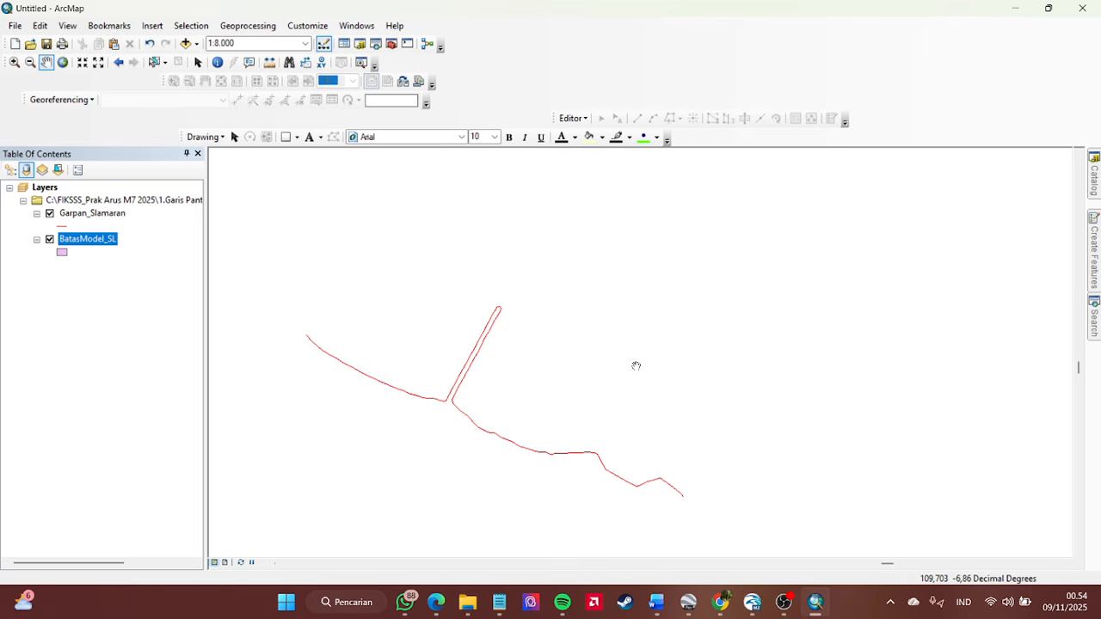
pyautogui.moveTo(634, 367); pyautogui.dragTo(597, 387)
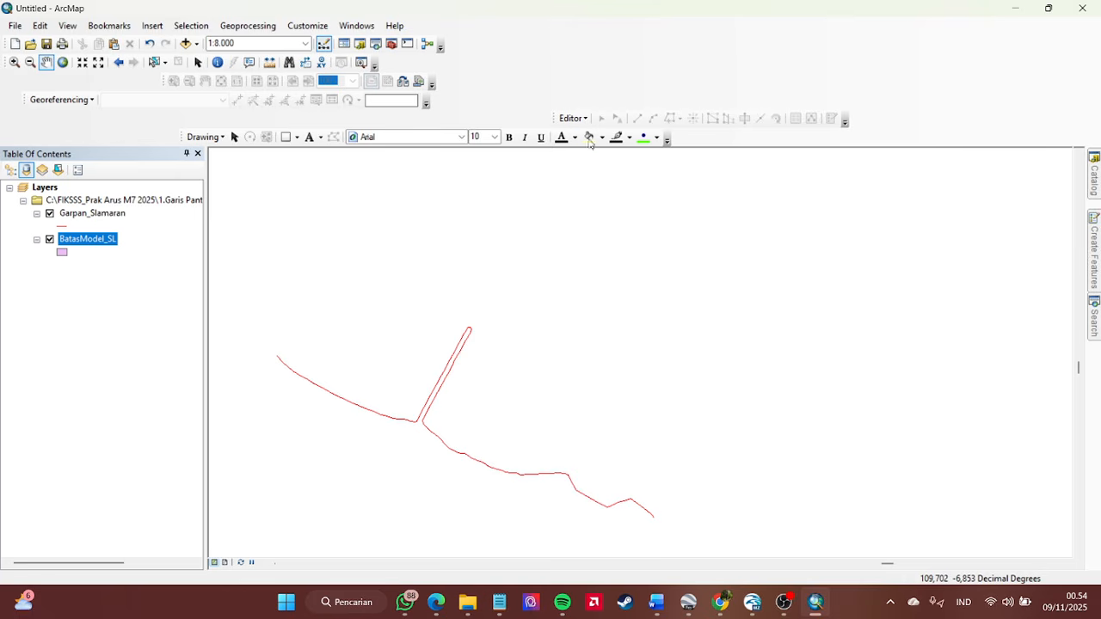
pyautogui.click(569, 118)
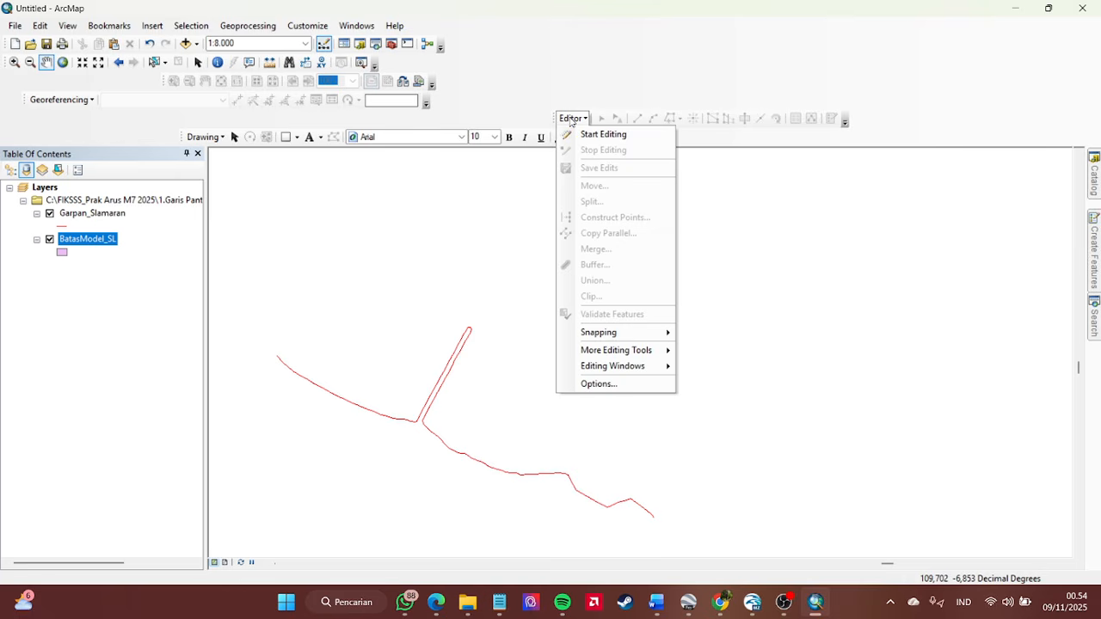
pyautogui.click(109, 300)
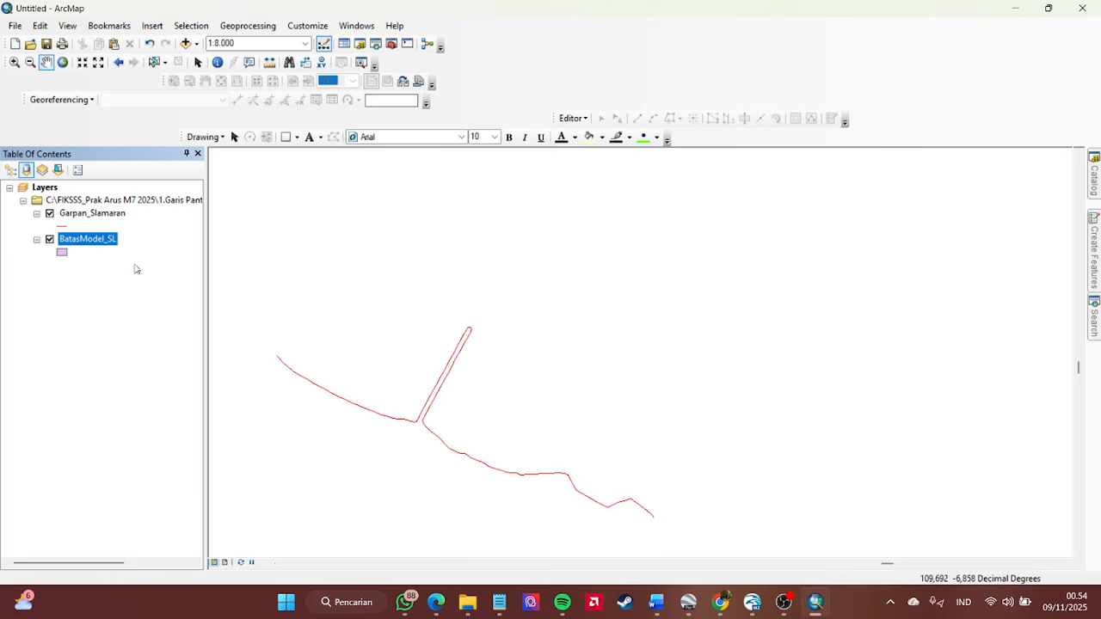
pyautogui.rightClick(83, 239)
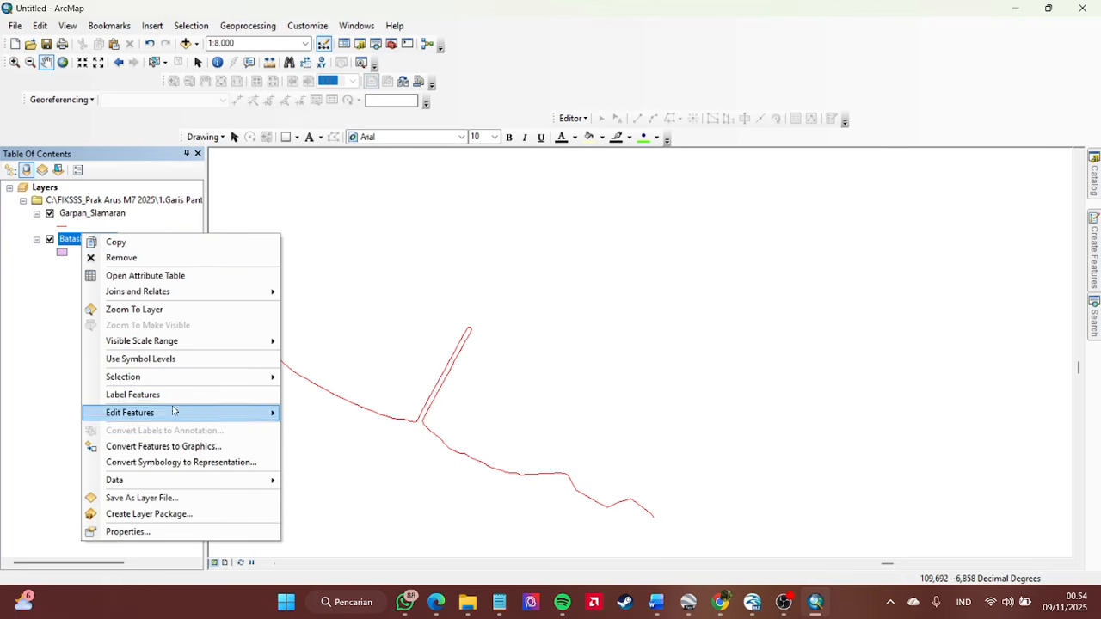
pyautogui.moveTo(165, 416)
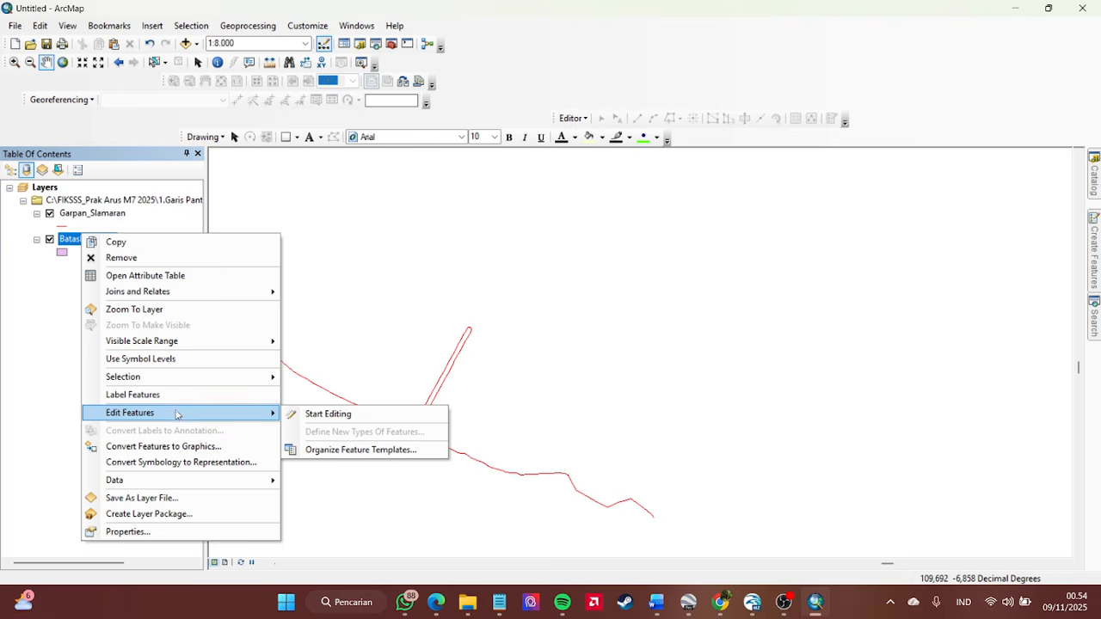
pyautogui.click(575, 119)
pyautogui.click(590, 135)
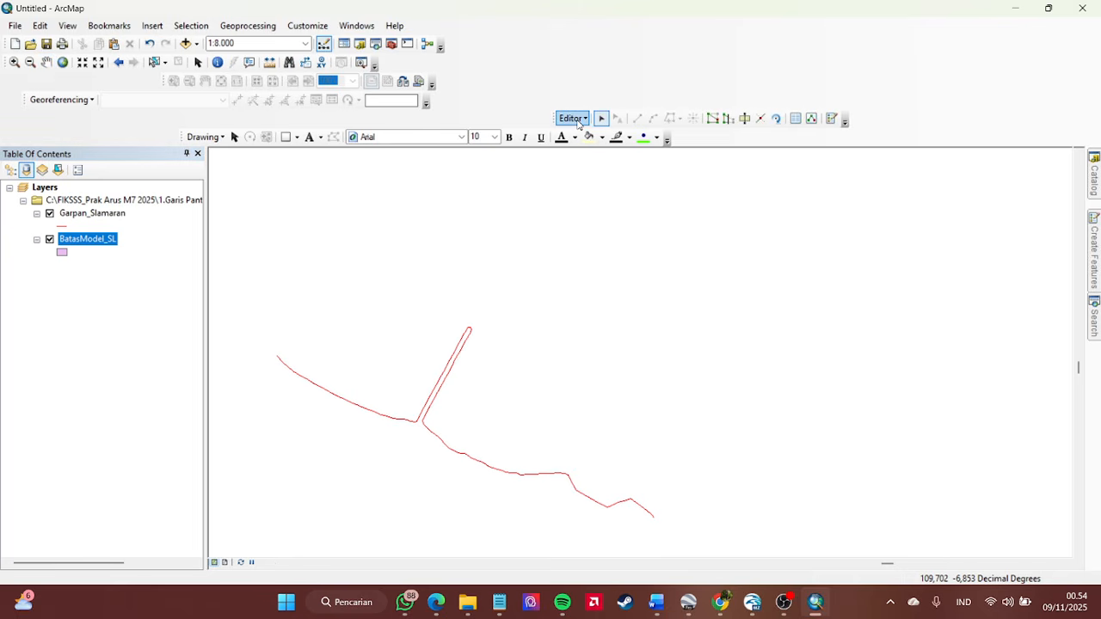
# - Bring up the Create Features window and choose the BatasModel_SL template for polygon construction
pyautogui.click(573, 119)
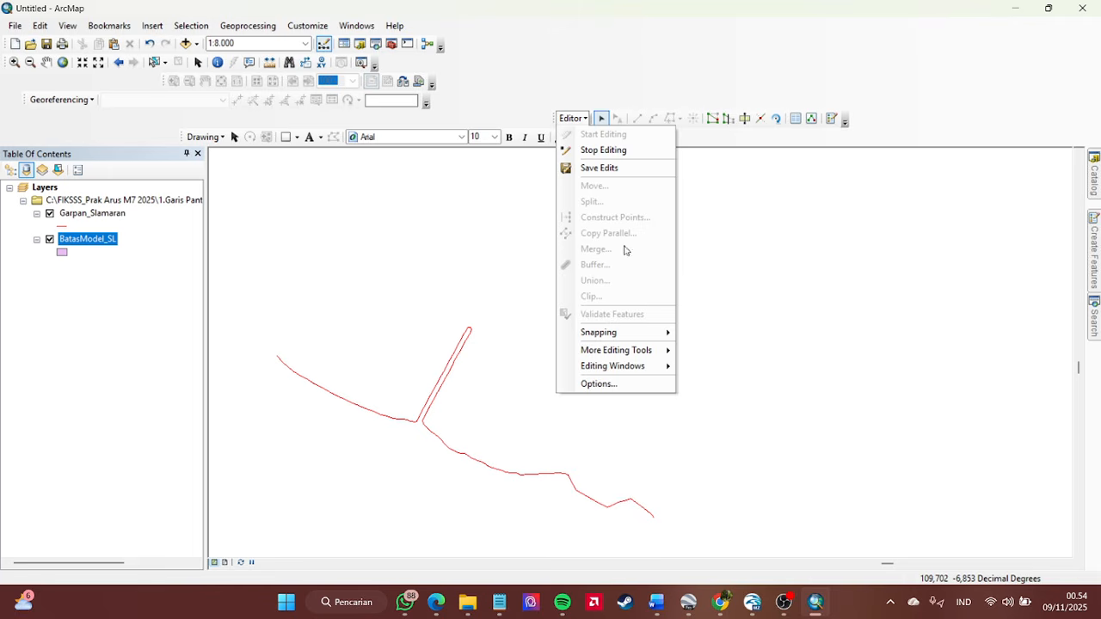
pyautogui.moveTo(623, 370)
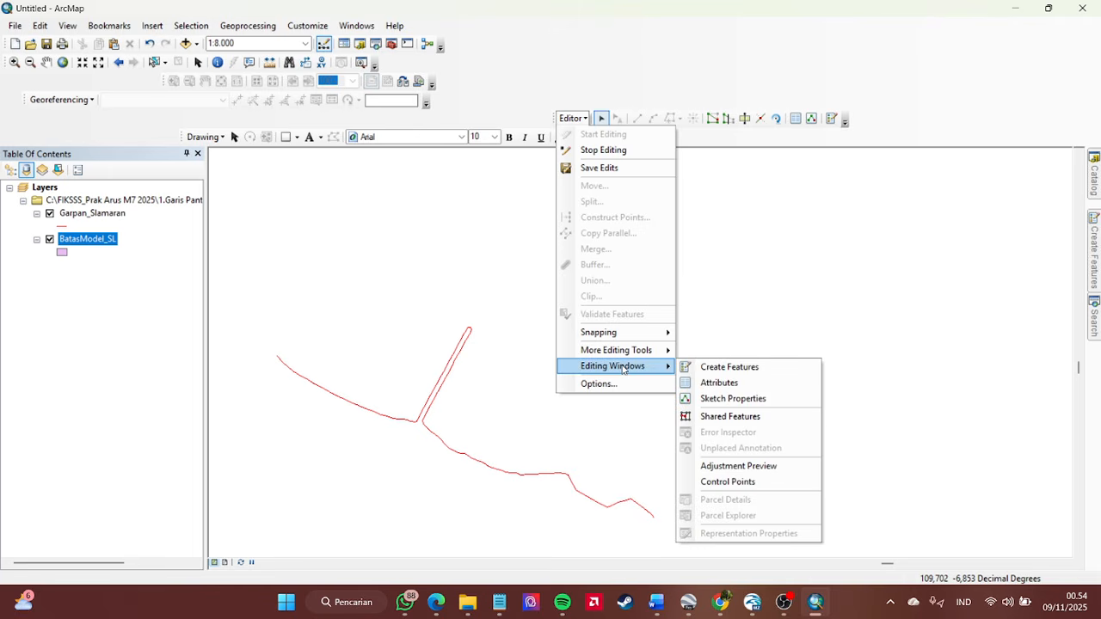
pyautogui.click(721, 368)
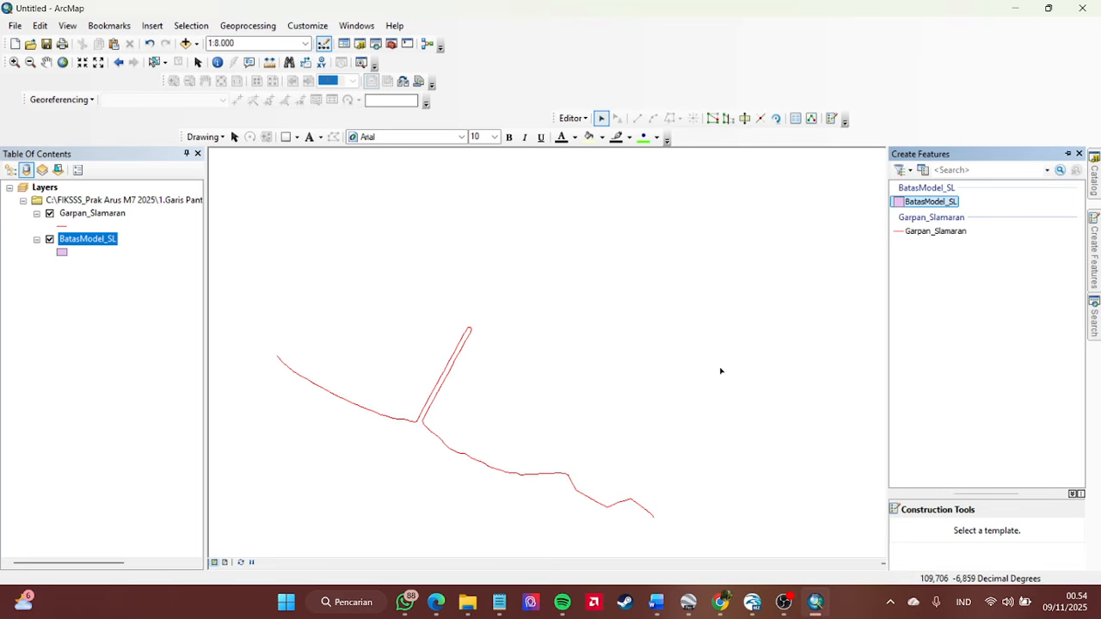
pyautogui.click(933, 205)
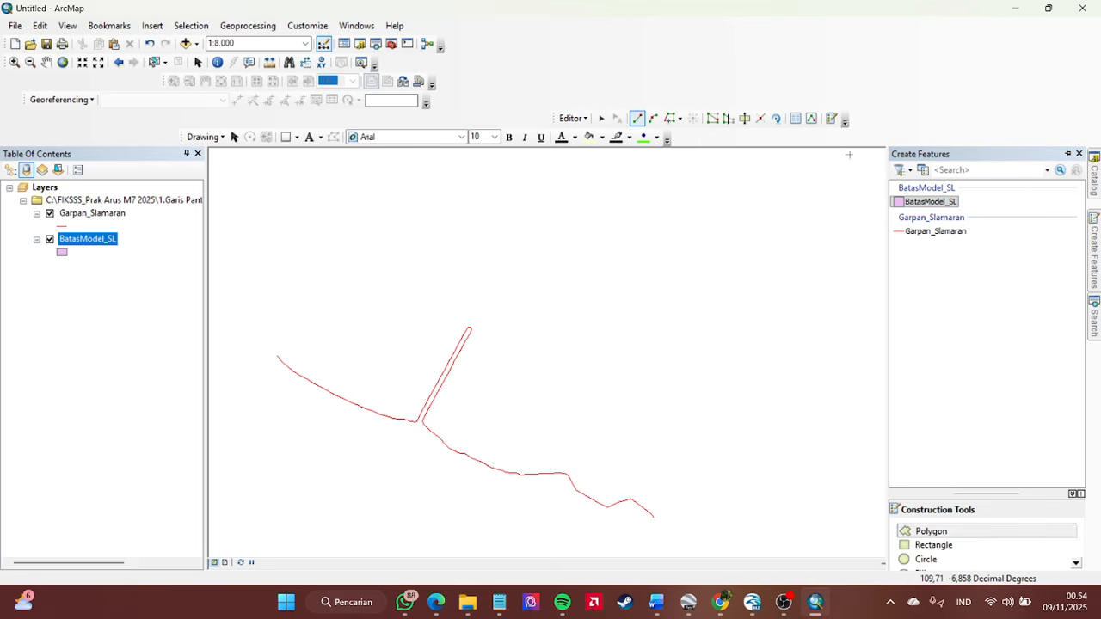
# - Trace the Garpan_Slamaran shoreline from its western endpoint, around the jetty, to its eastern endpoint as the polygon's landward edge
pyautogui.click(671, 119)
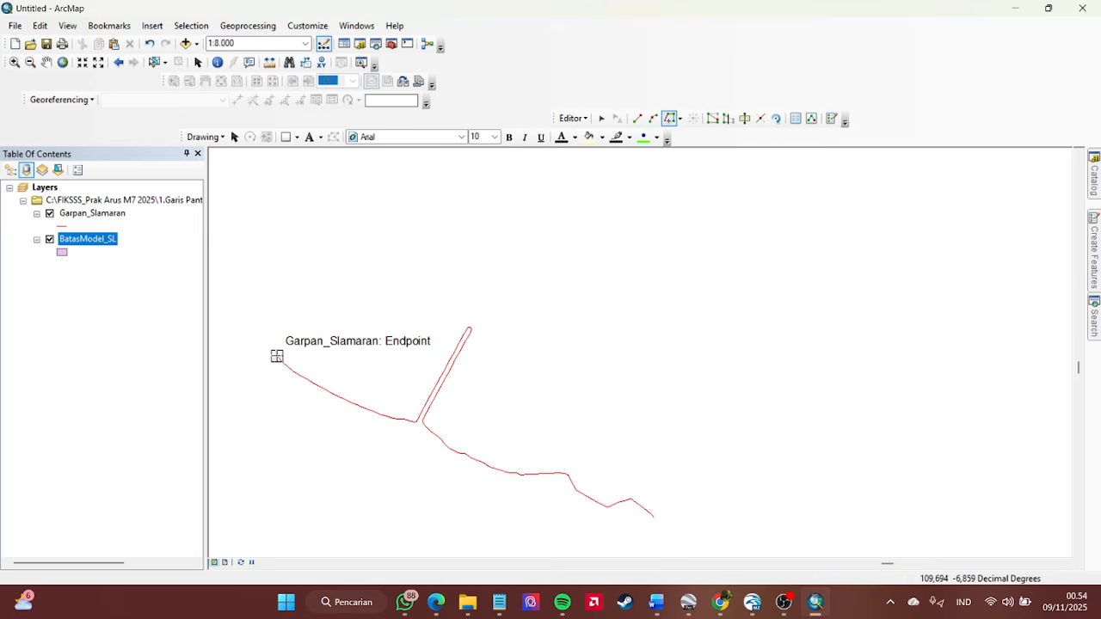
pyautogui.click(276, 355)
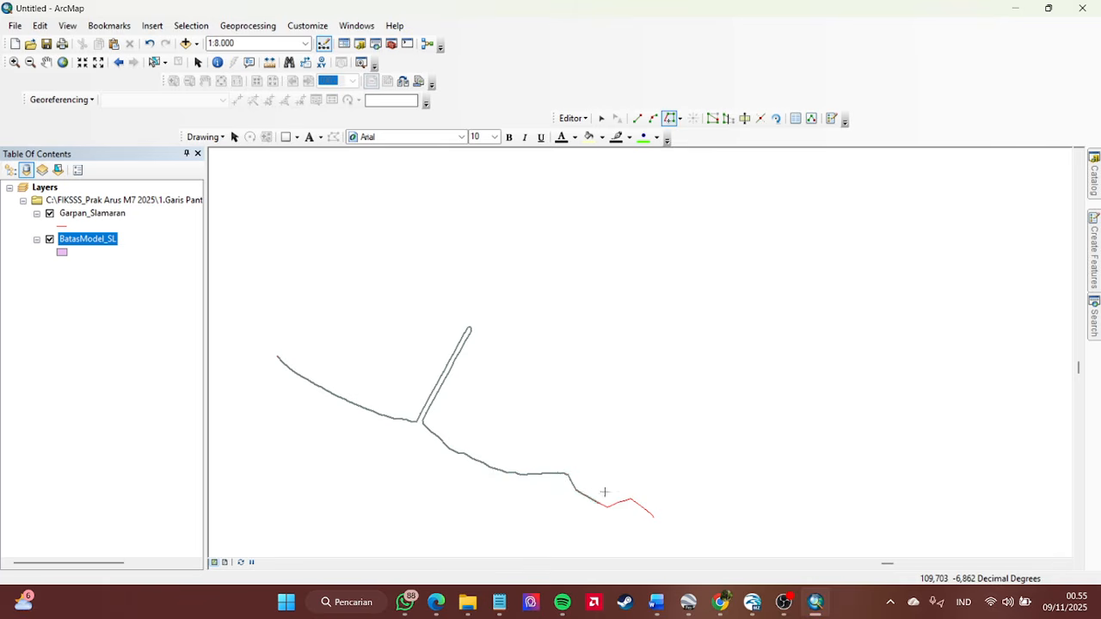
pyautogui.doubleClick(652, 516)
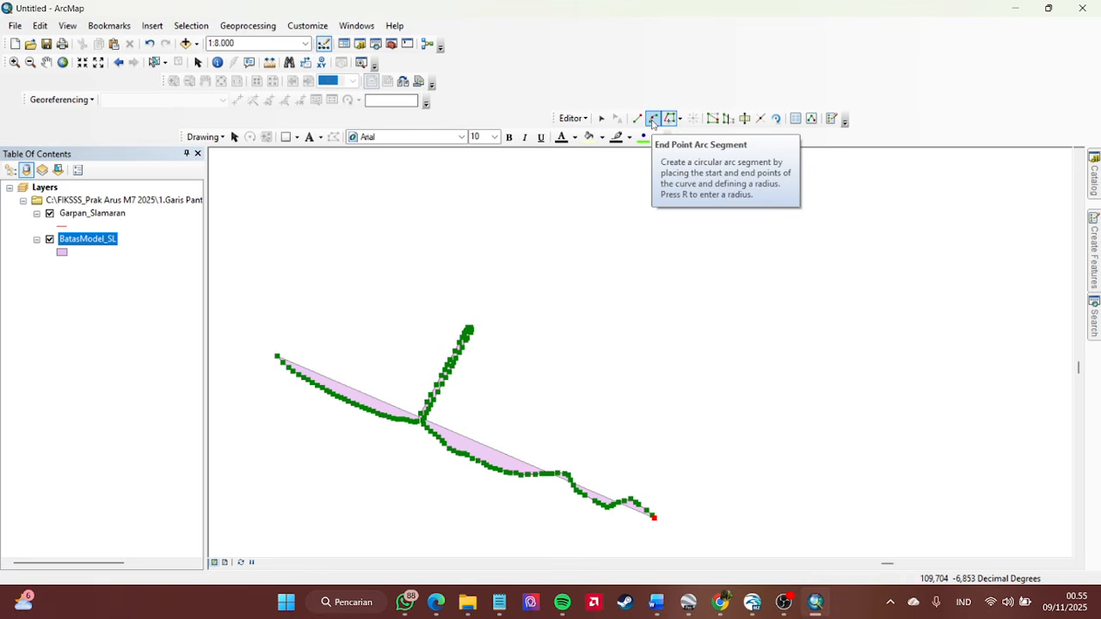
# - Close the BatasModel_SL polygon with an End Point Arc Segment to the western shoreline endpoint, bulging seaward around the jetty
pyautogui.click(653, 121)
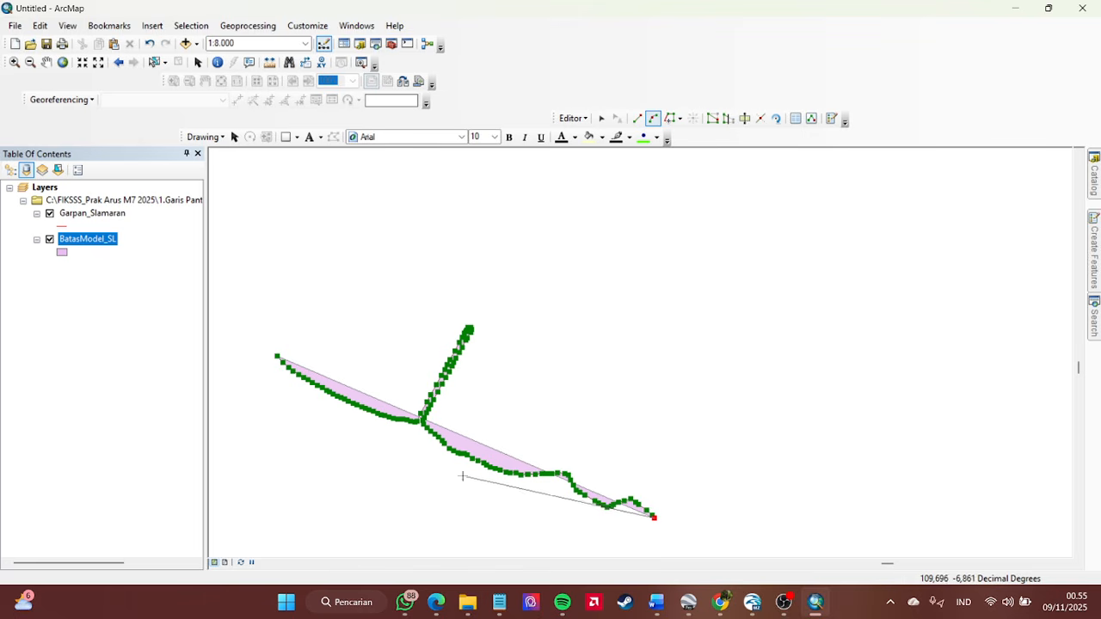
pyautogui.click(276, 356)
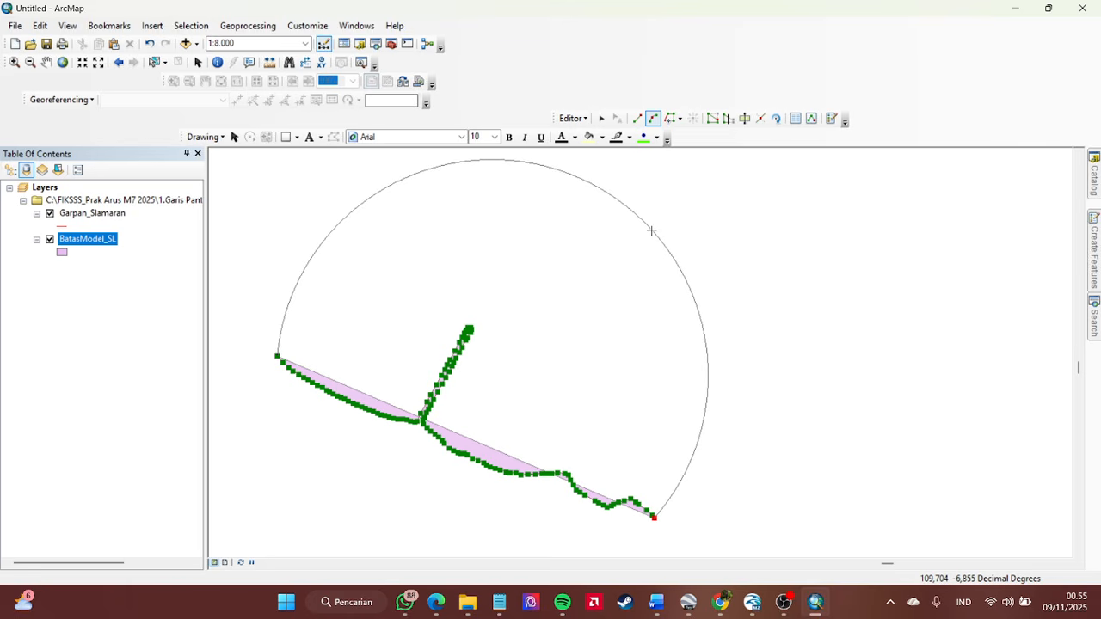
pyautogui.doubleClick(652, 230)
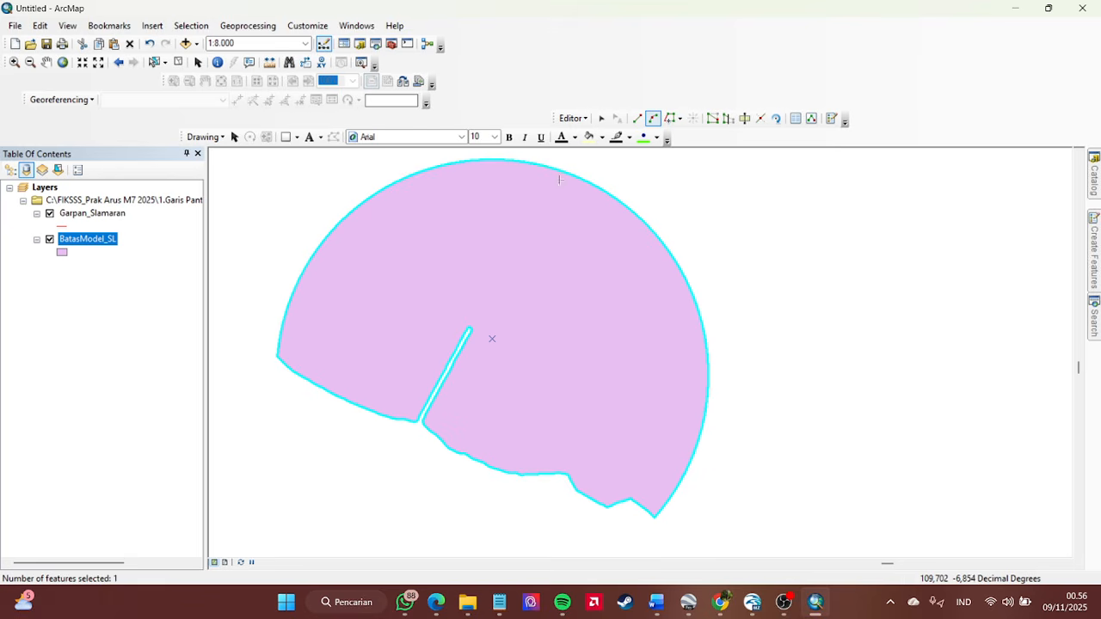
# - Save the edits to the model boundary polygon and stop editing
pyautogui.click(573, 119)
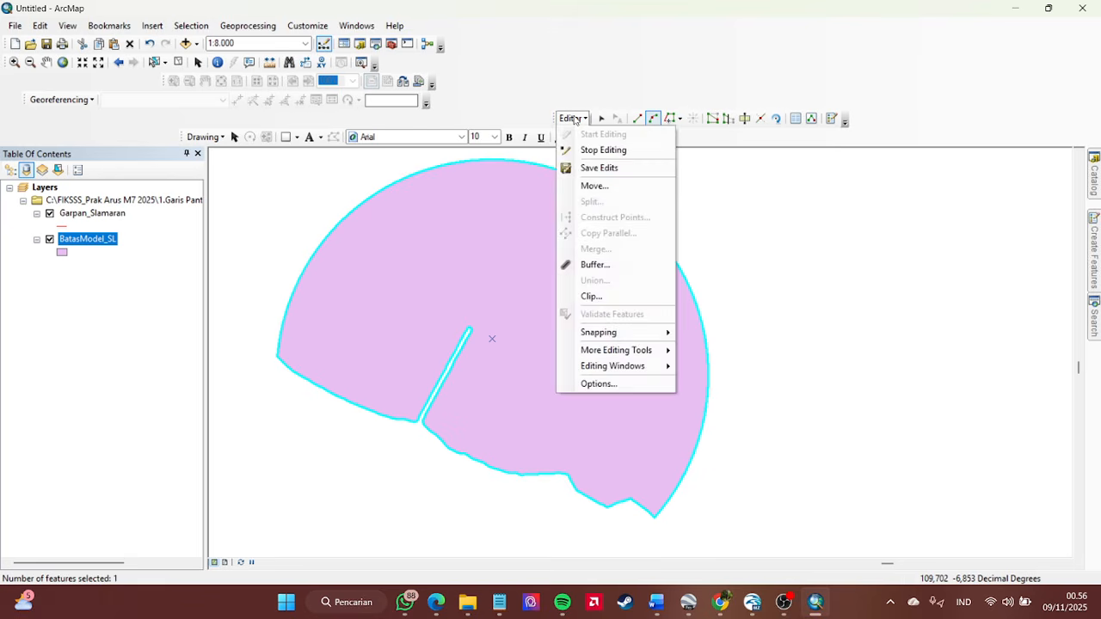
pyautogui.click(600, 169)
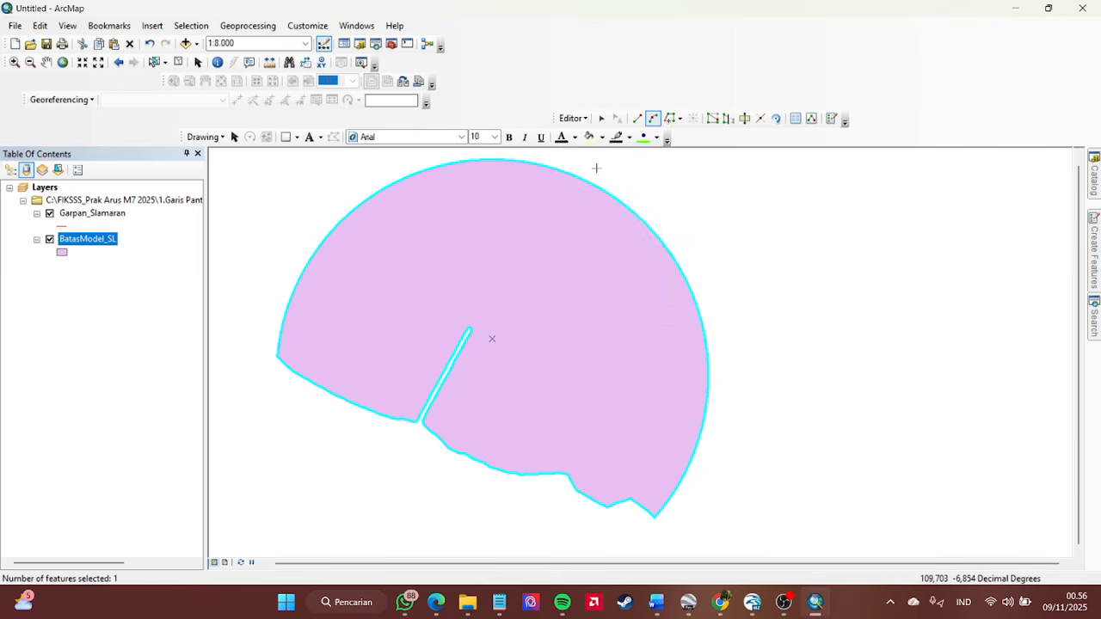
pyautogui.click(573, 118)
pyautogui.click(590, 169)
pyautogui.click(572, 119)
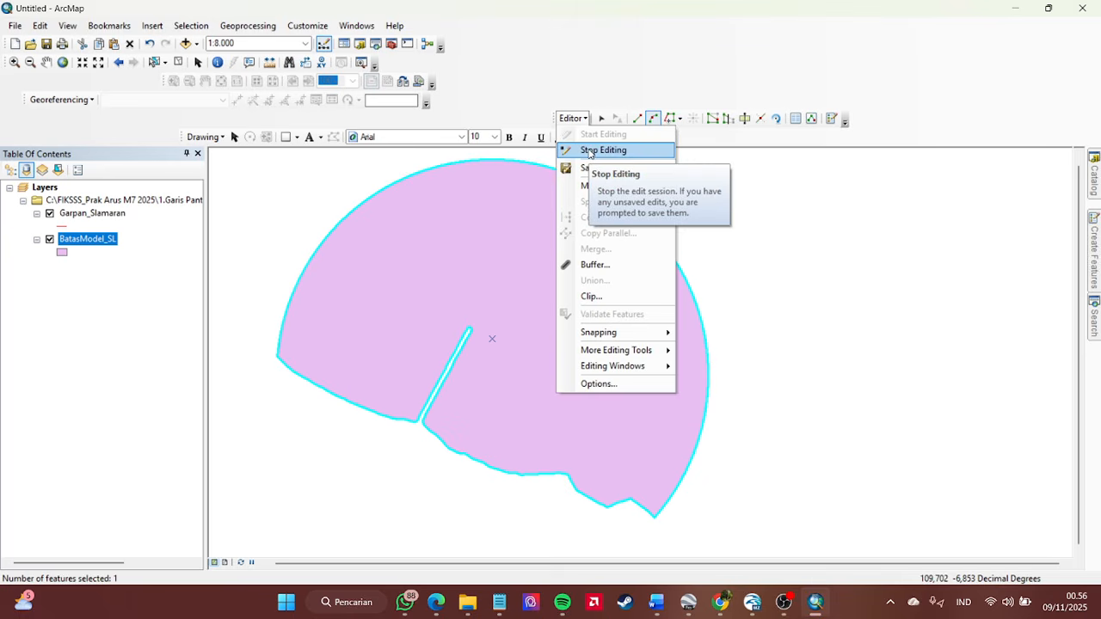
pyautogui.click(590, 150)
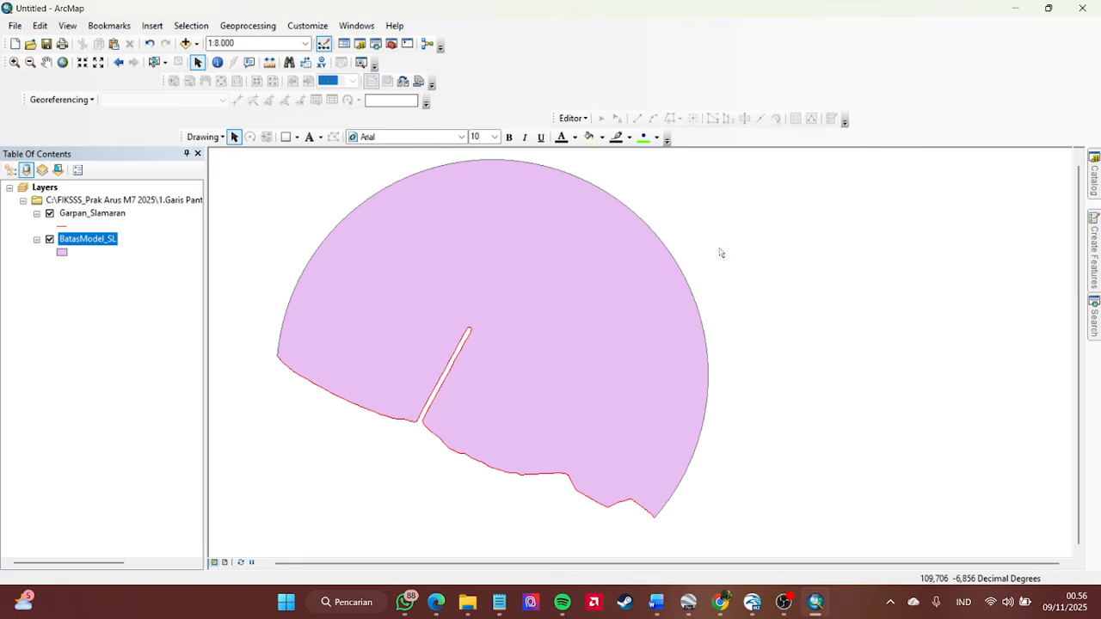
# - Change the BatasModel_SL polygon layer's symbol to Hollow so only its outline is drawn
pyautogui.click(47, 62)
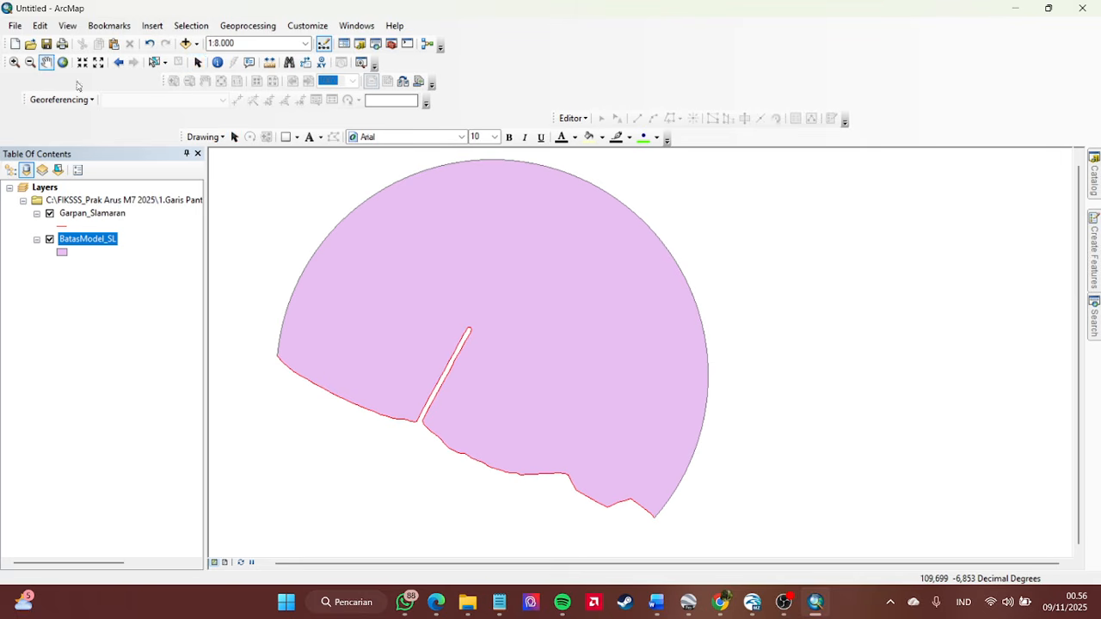
pyautogui.moveTo(763, 322); pyautogui.dragTo(811, 347)
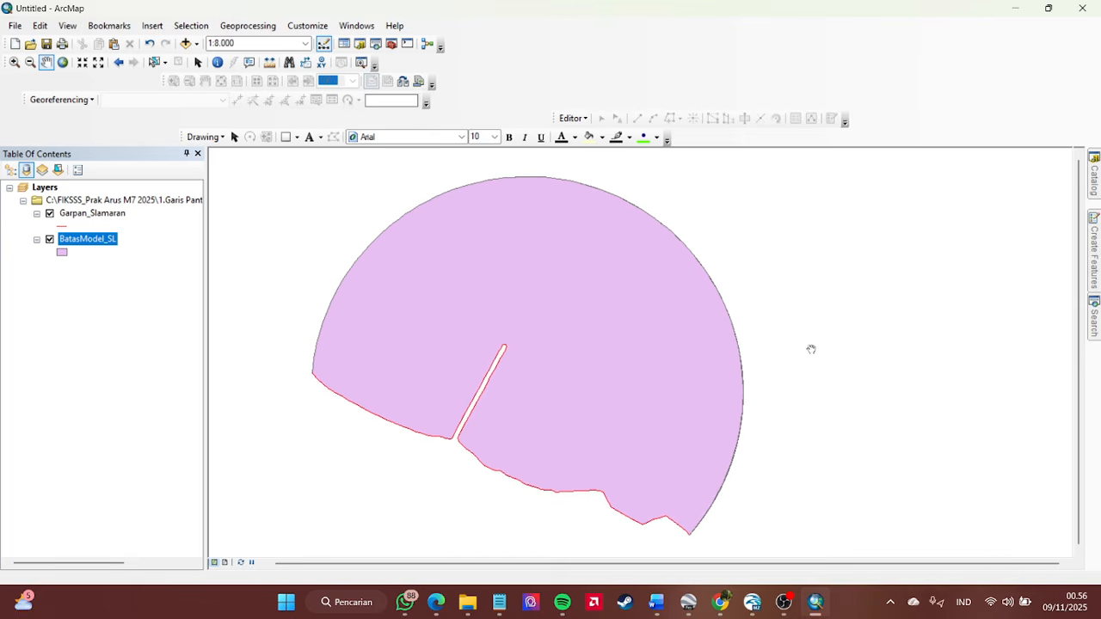
pyautogui.click(62, 253)
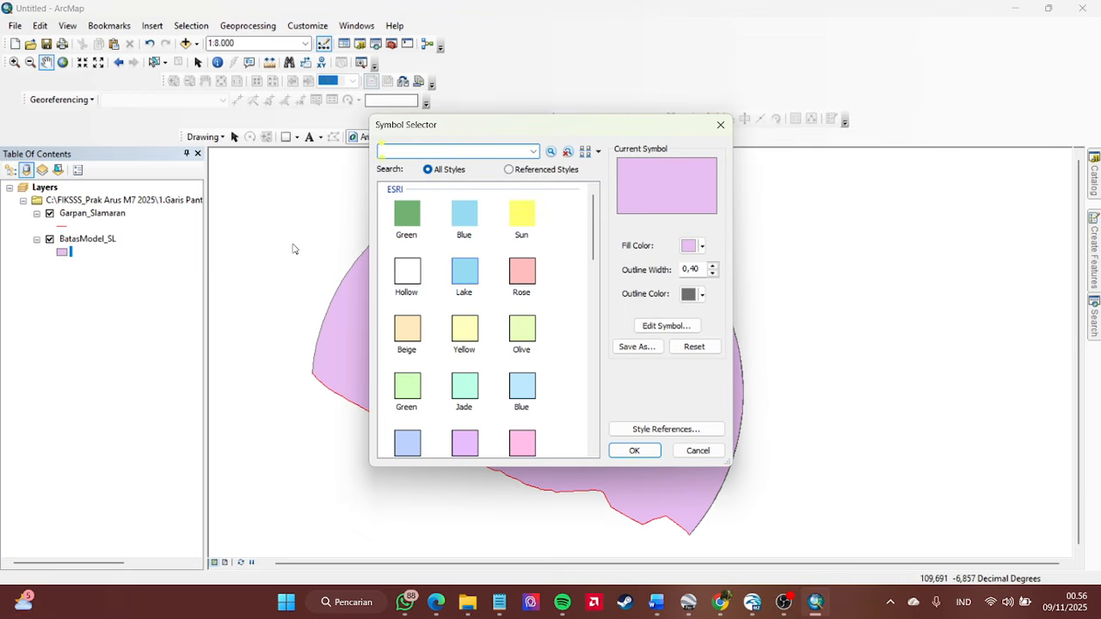
pyautogui.click(409, 282)
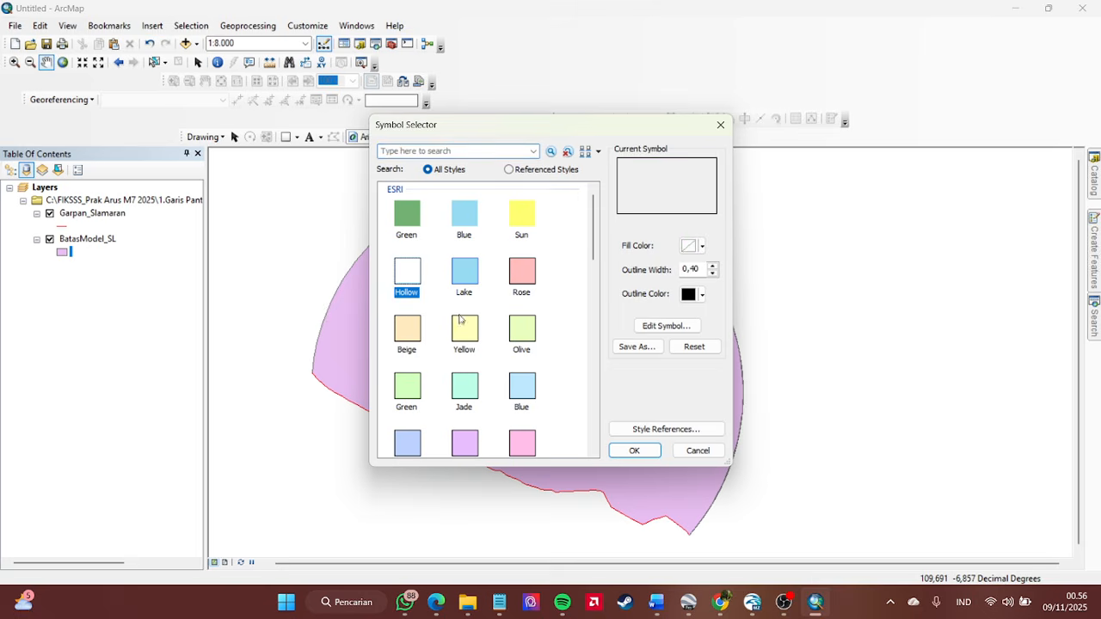
pyautogui.click(634, 451)
pyautogui.moveTo(794, 389); pyautogui.dragTo(792, 384)
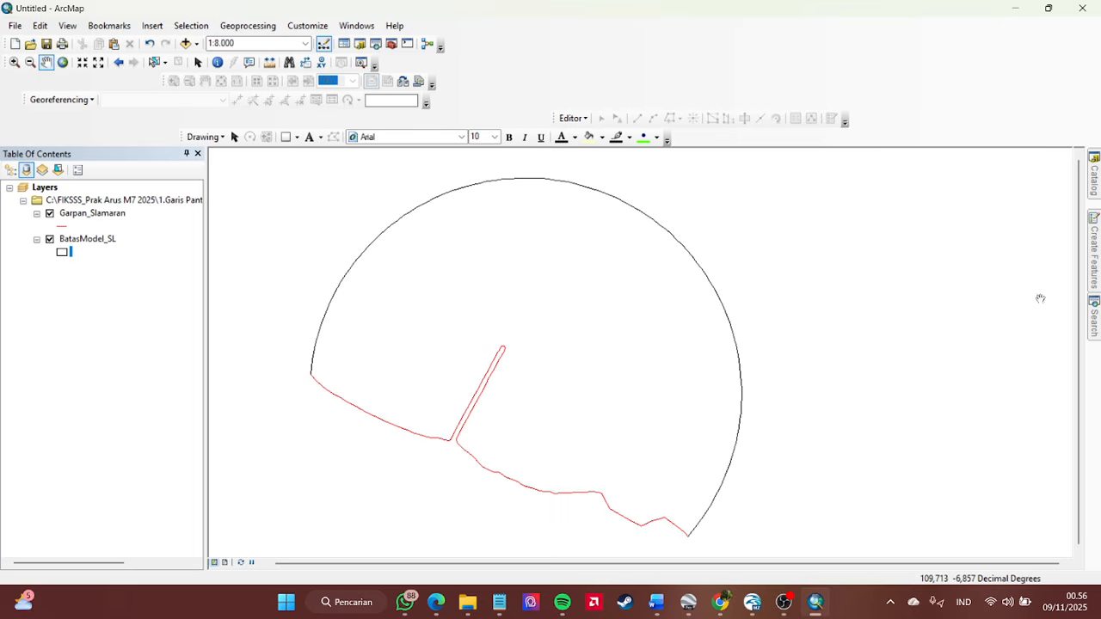
# - Search the geoprocessing tools for "vertices to point" and open the Feature Vertices To Points tool
pyautogui.moveTo(1096, 323)
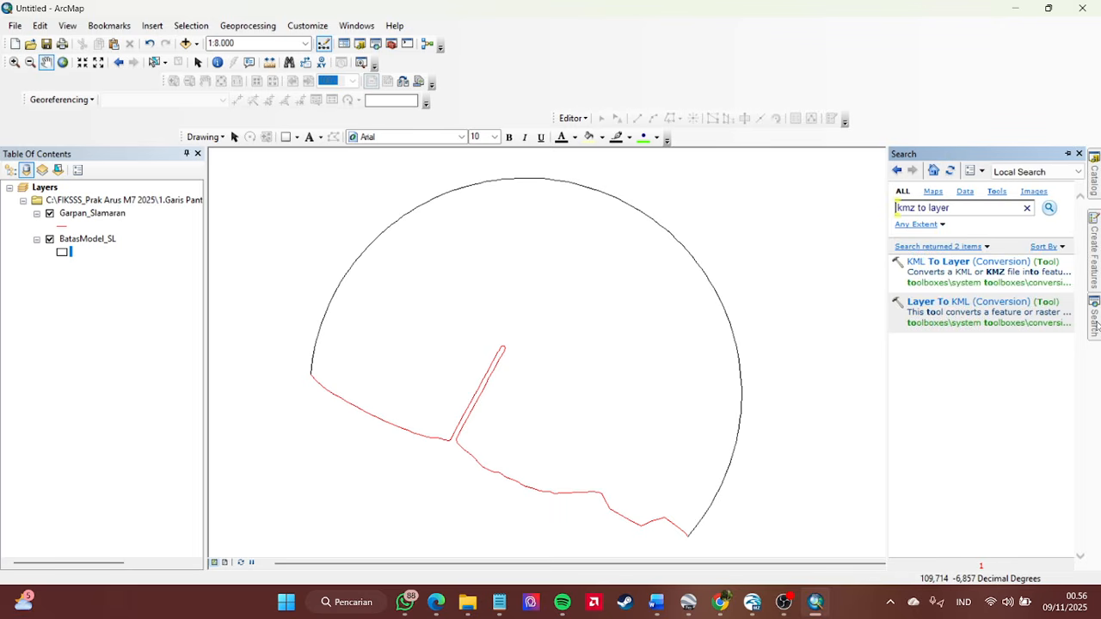
pyautogui.click(977, 212)
pyautogui.press('BackSpace')
pyautogui.press('BackSpace')
pyautogui.press('BackSpace')
pyautogui.press('BackSpace')
pyautogui.press('BackSpace')
pyautogui.press('BackSpace')
pyautogui.press('BackSpace')
pyautogui.press('BackSpace')
pyautogui.press('BackSpace')
pyautogui.write('vertices to point\\')
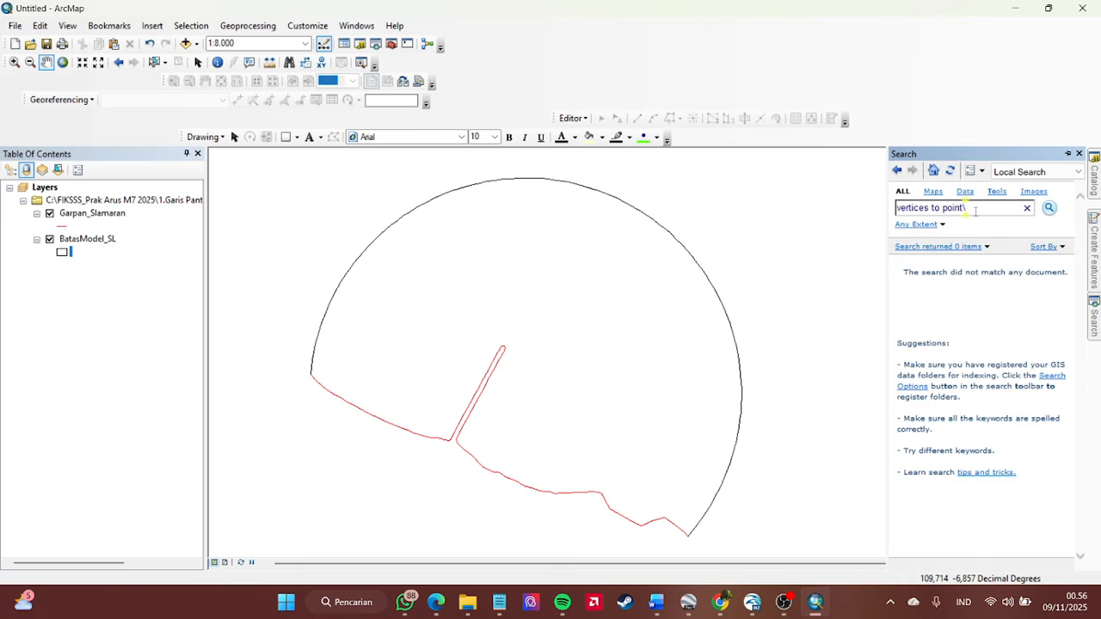
pyautogui.press('Return')
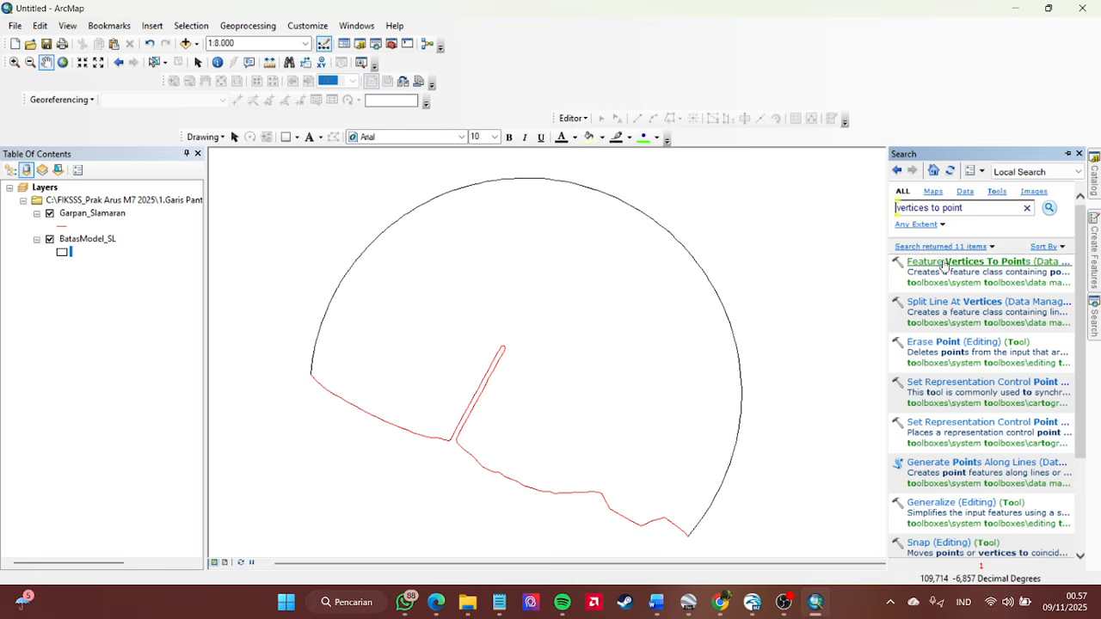
pyautogui.doubleClick(975, 263)
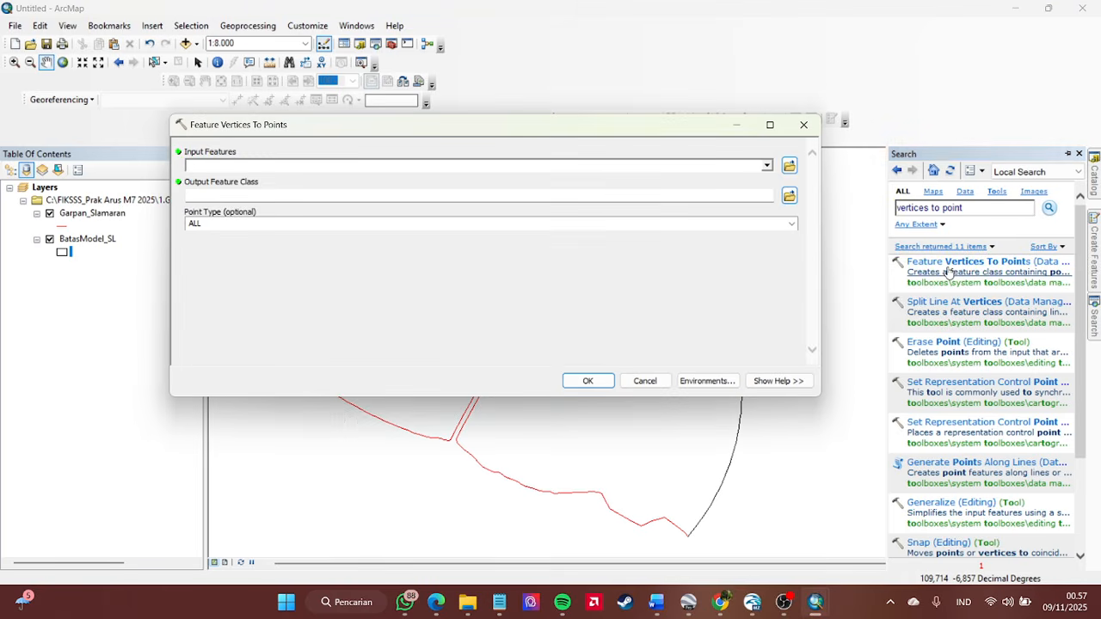
# - Set BatasModel_SL as the input features of the Feature Vertices To Points conversion
pyautogui.click(767, 167)
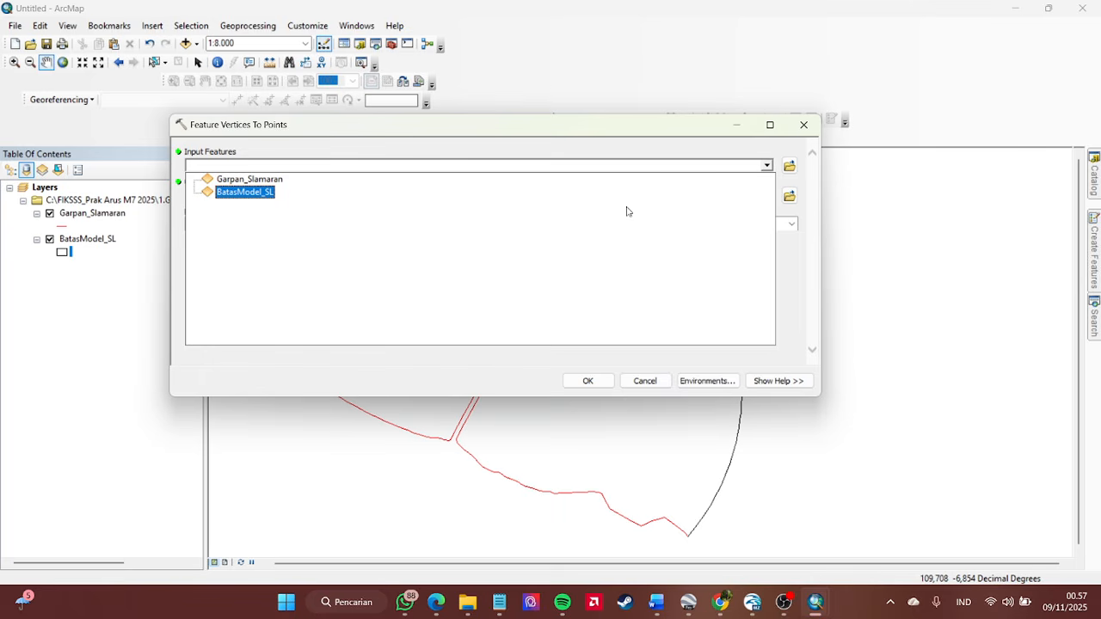
pyautogui.click(262, 192)
pyautogui.click(766, 165)
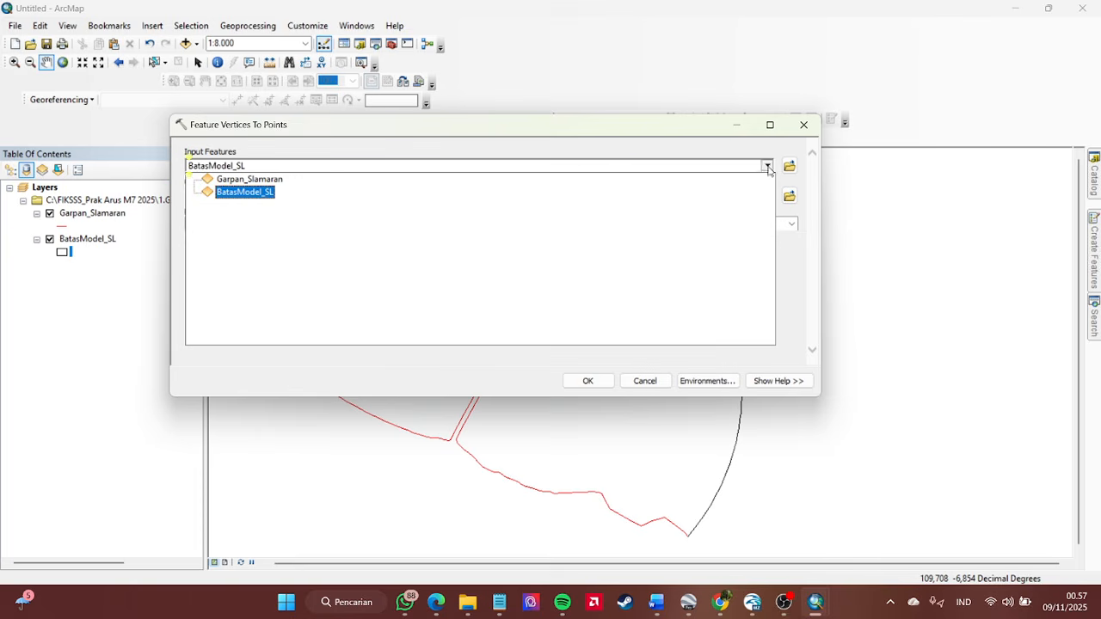
pyautogui.click(250, 193)
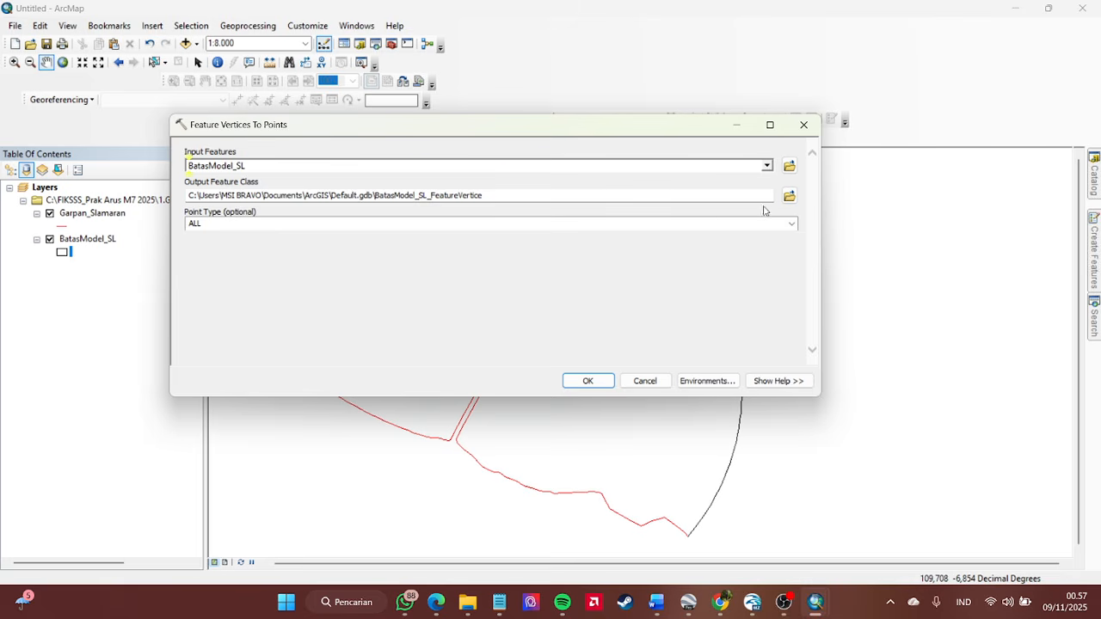
# - Name the output feature class BatasModel_PoinSL in the Pantai Slamaran Pekalongan bathymetry folder and run the conversion with point type ALL
pyautogui.click(789, 196)
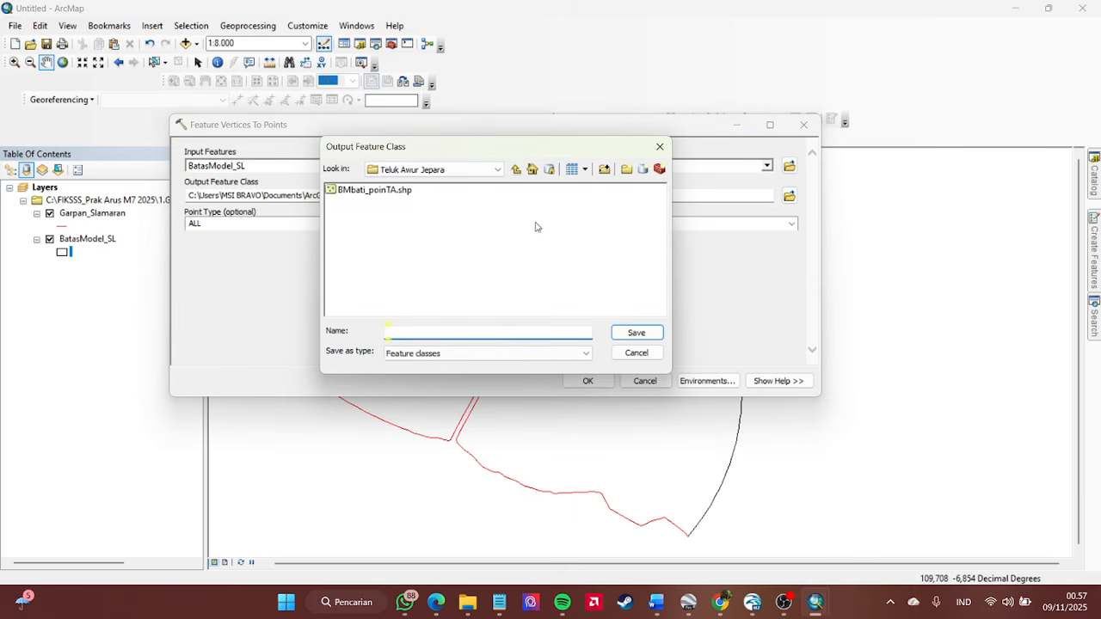
pyautogui.click(517, 170)
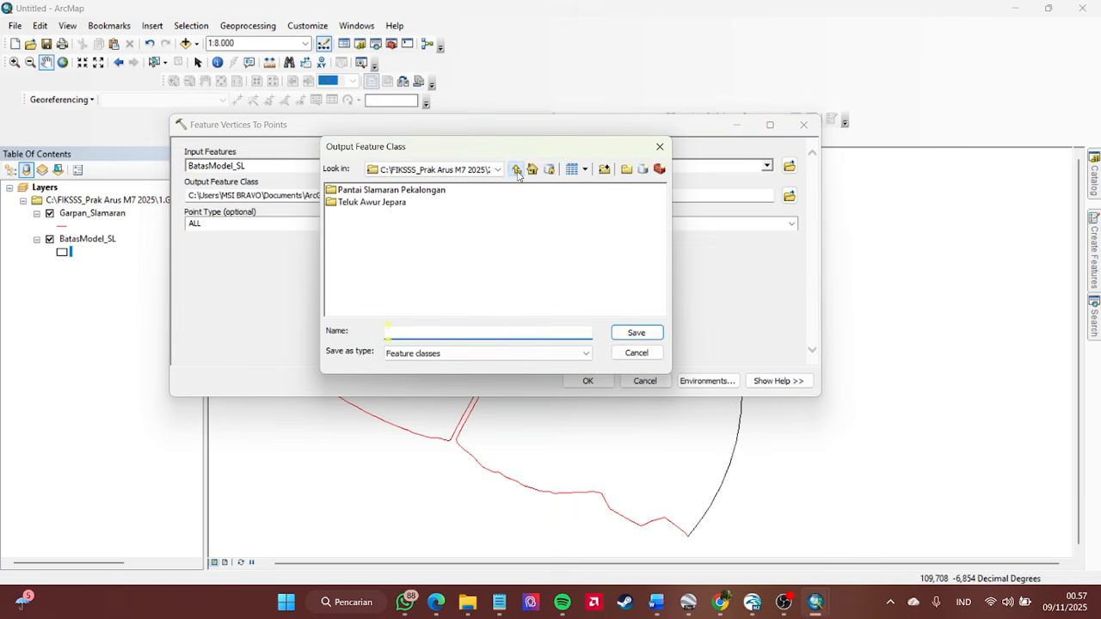
pyautogui.doubleClick(427, 191)
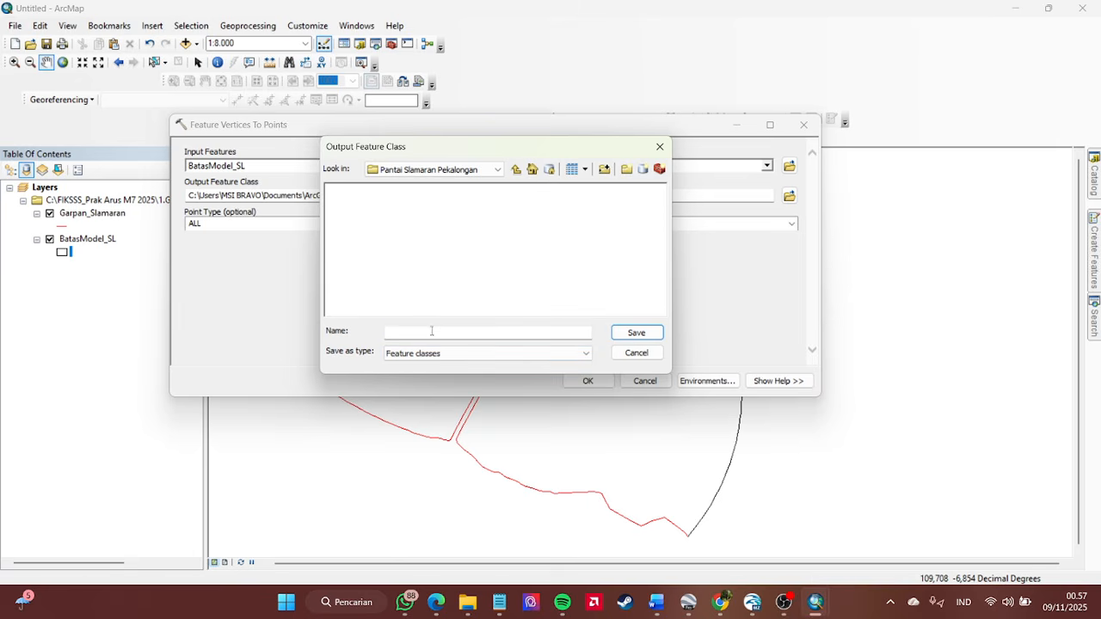
pyautogui.click(469, 332)
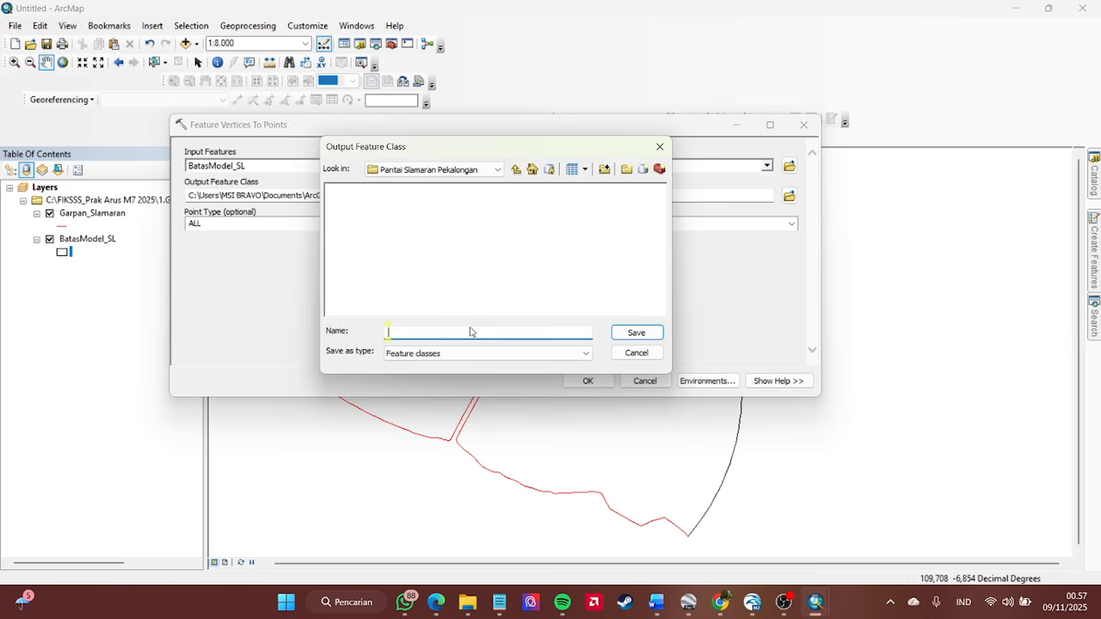
pyautogui.write('BatasModel_PoinSL')
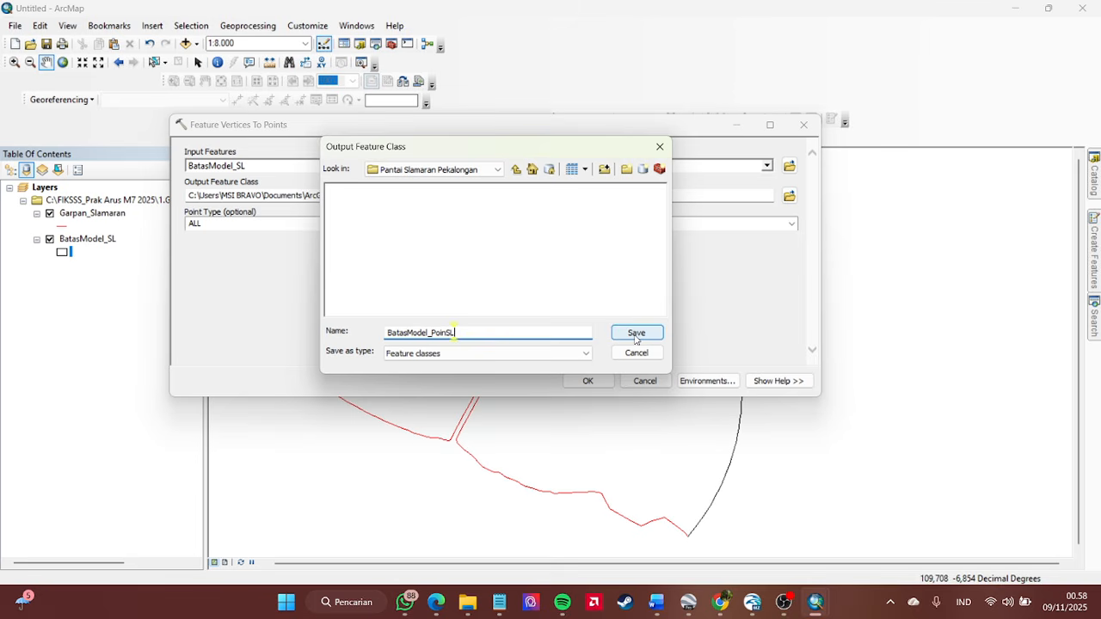
pyautogui.click(636, 336)
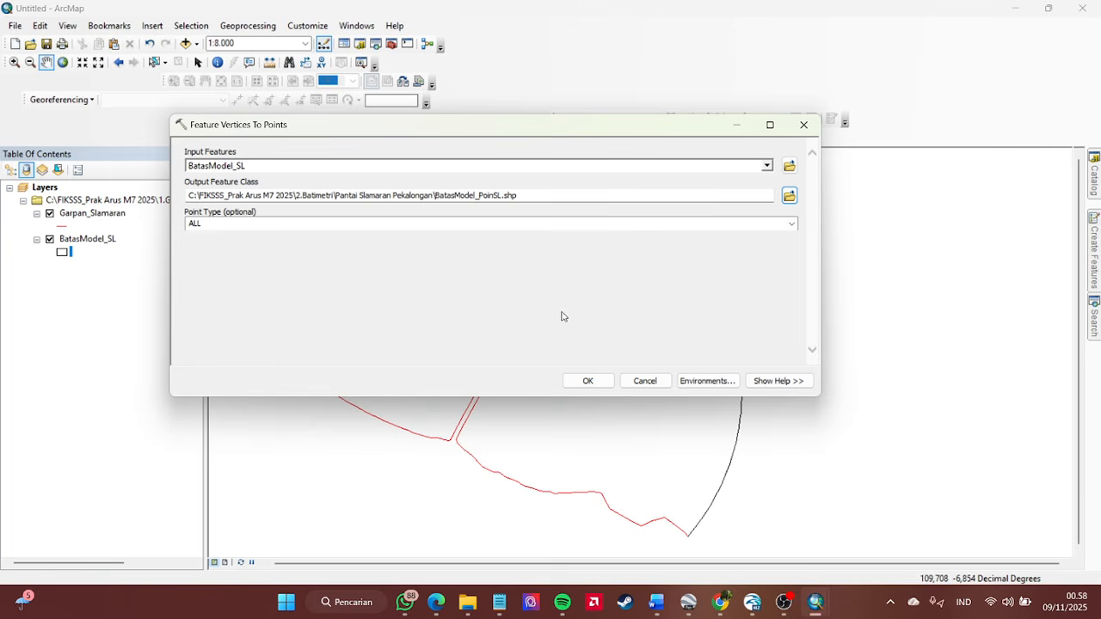
pyautogui.click(588, 382)
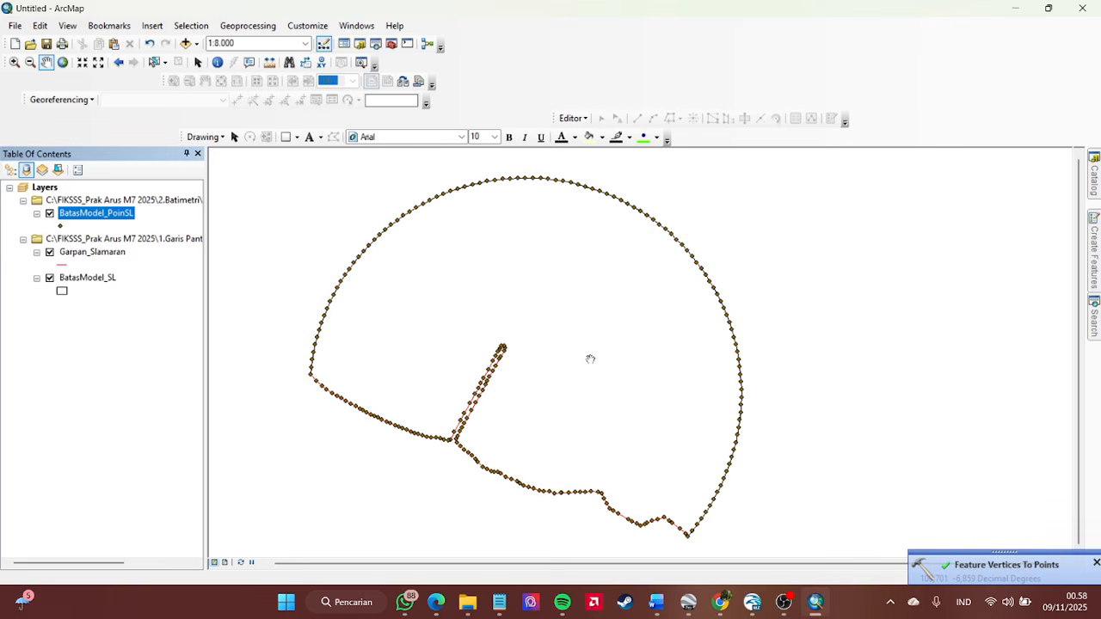
# - Recolour the BatasModel_PoinSL point symbol to bright green
pyautogui.moveTo(566, 342); pyautogui.dragTo(565, 339)
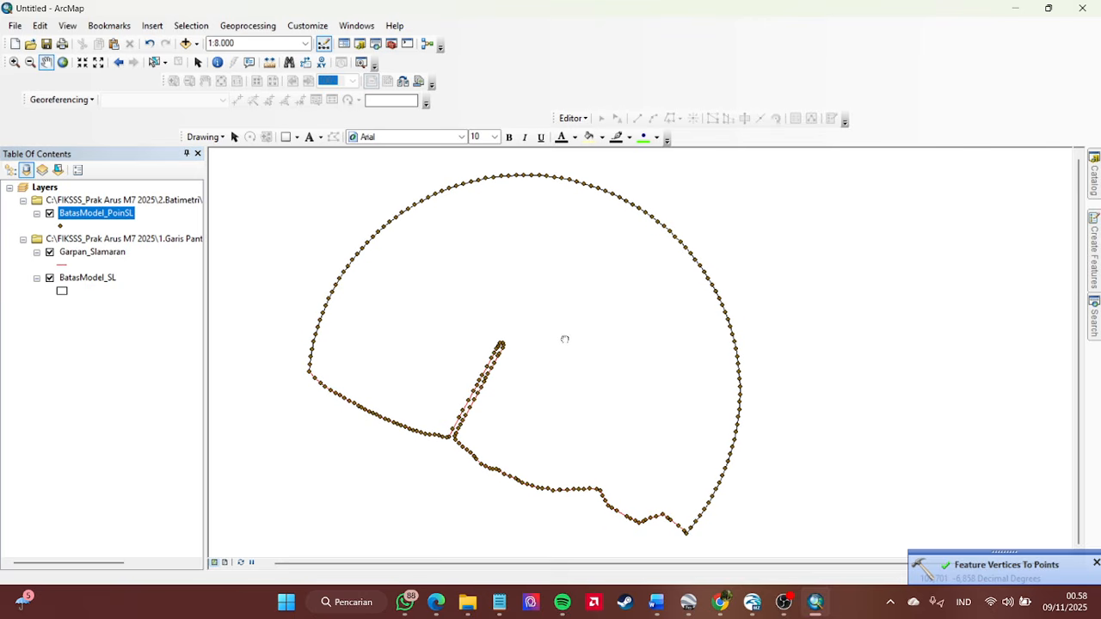
pyautogui.click(60, 226)
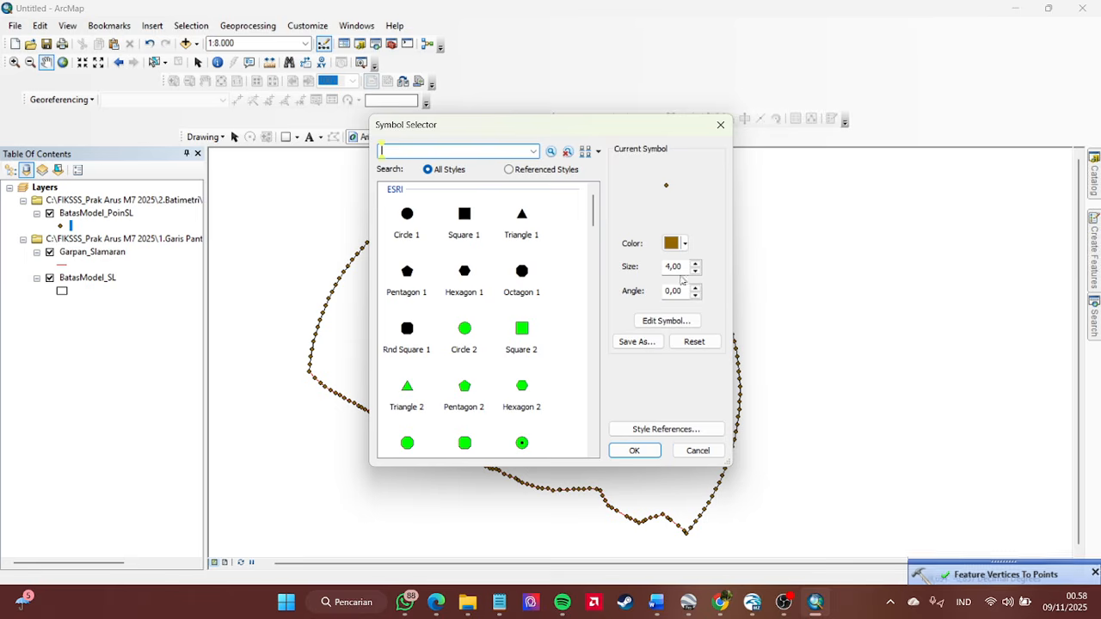
pyautogui.click(688, 250)
pyautogui.click(745, 312)
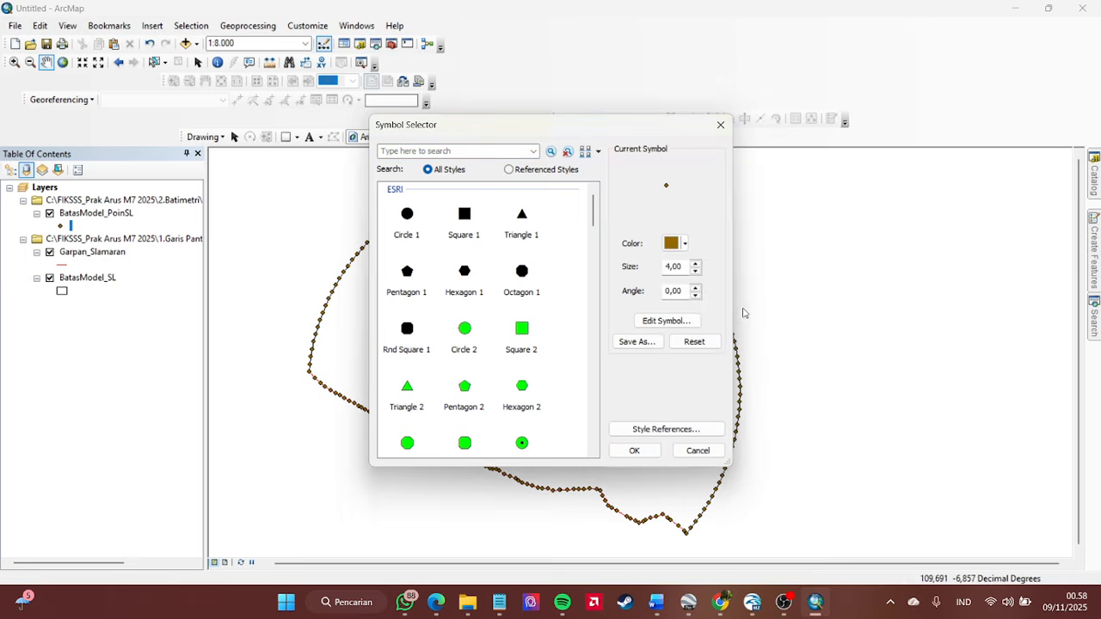
pyautogui.click(634, 451)
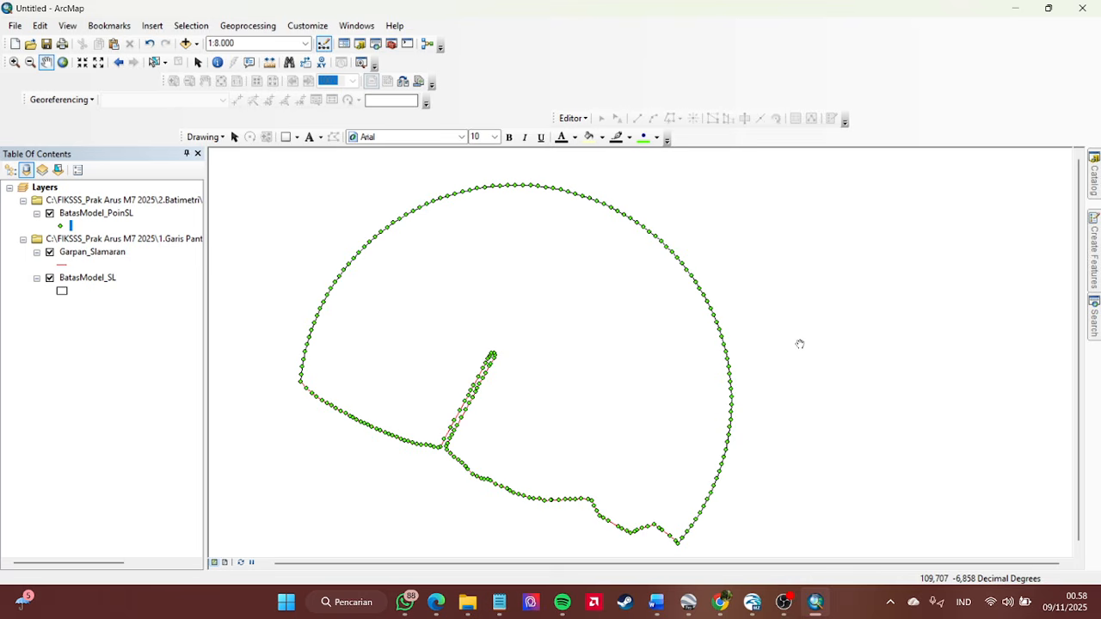
pyautogui.moveTo(800, 344); pyautogui.dragTo(792, 332)
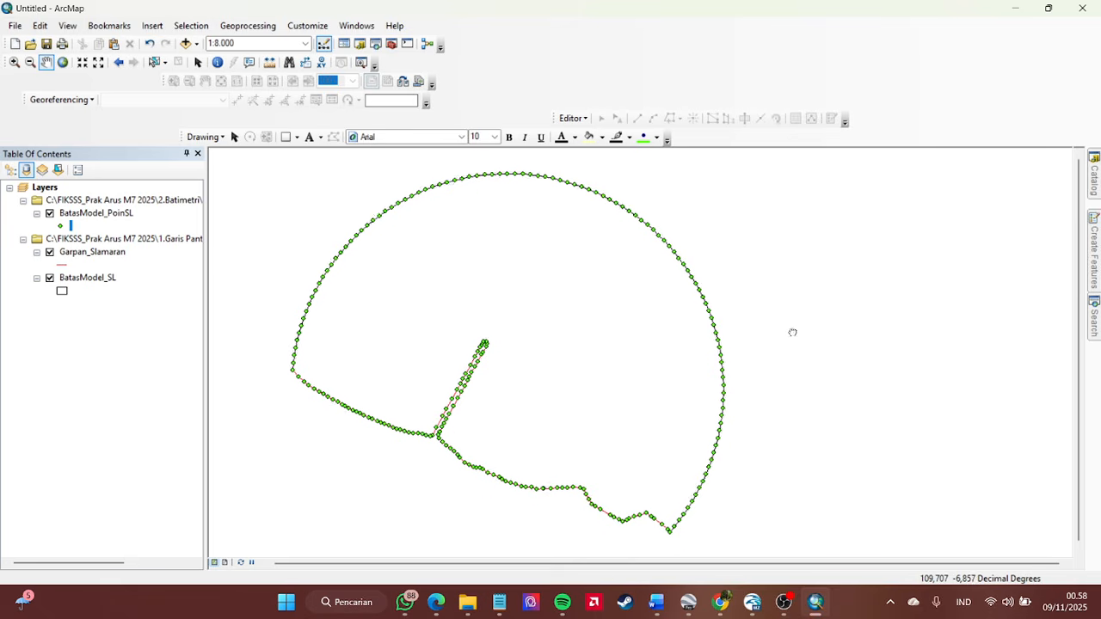
# - Find the Add XY Coordinates (Data Management) tool by searching "add xy" and run it on BatasModel_PoinSL
pyautogui.click(1094, 315)
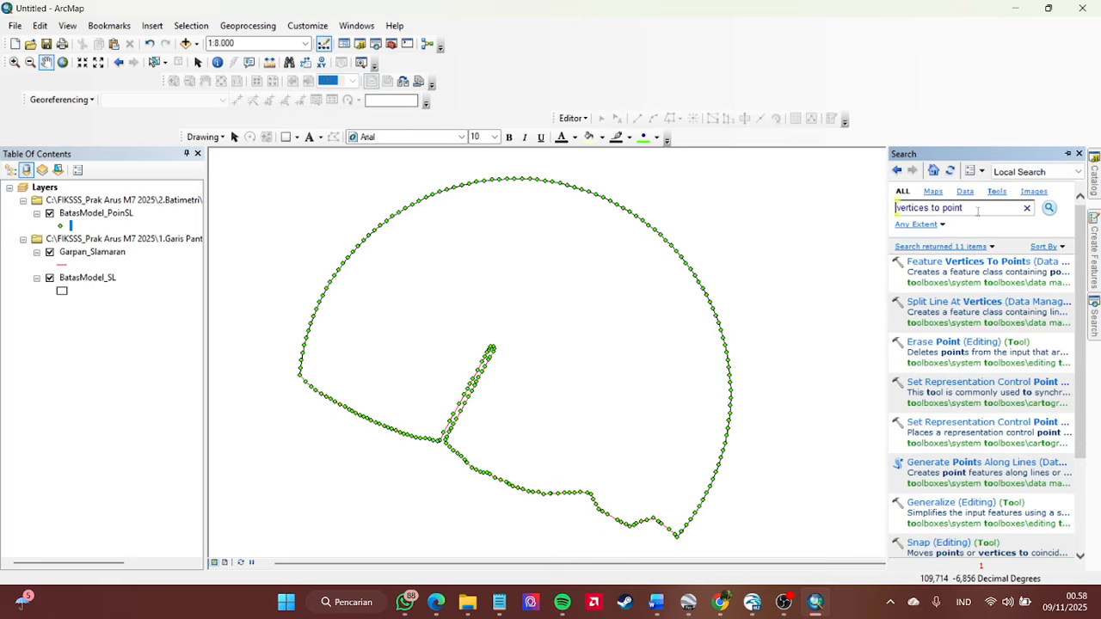
pyautogui.moveTo(977, 209); pyautogui.dragTo(897, 207)
pyautogui.write('add xy')
pyautogui.press('Return')
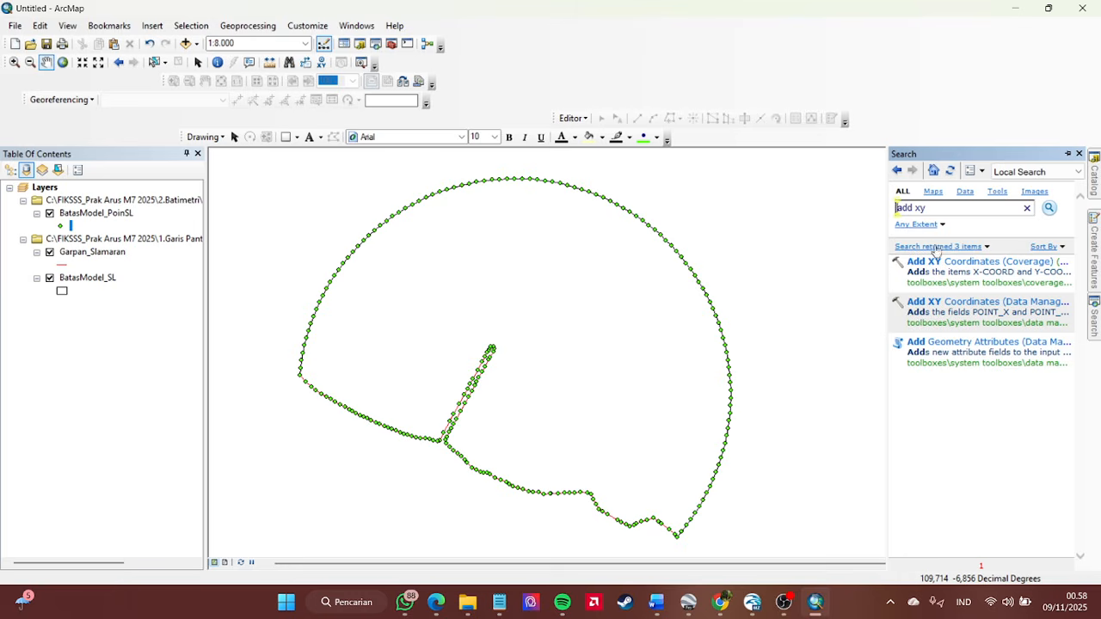
pyautogui.click(983, 305)
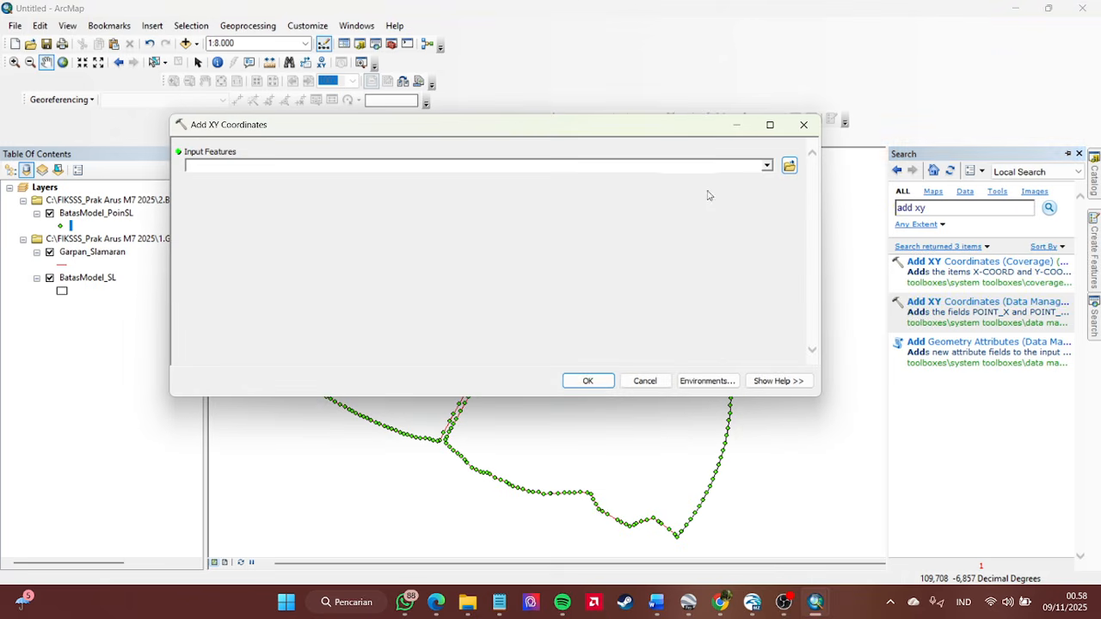
pyautogui.click(767, 165)
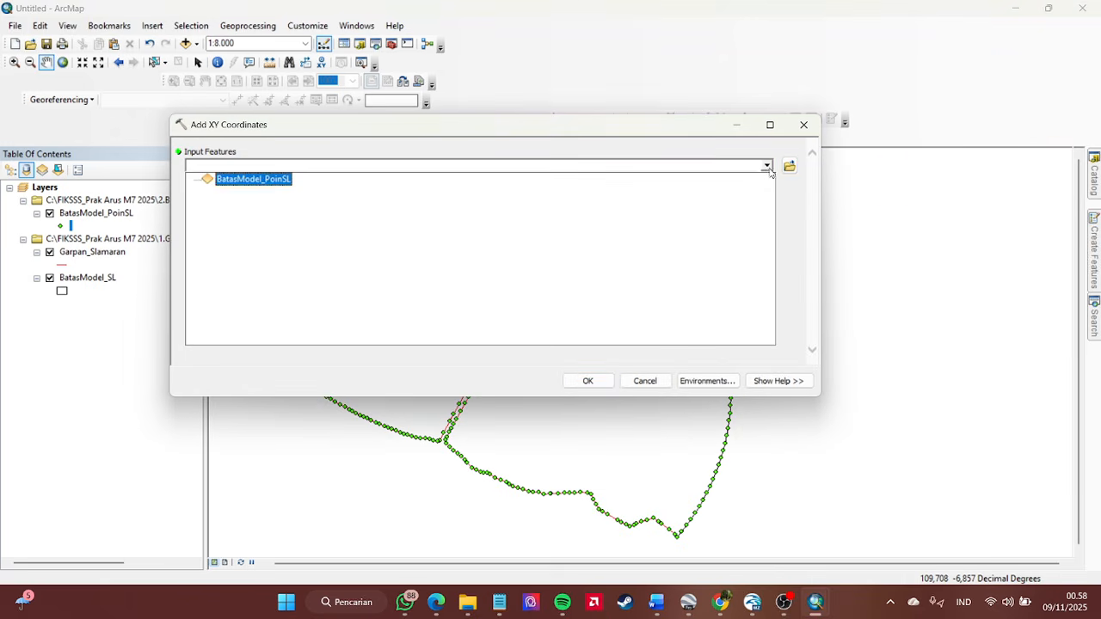
pyautogui.click(287, 182)
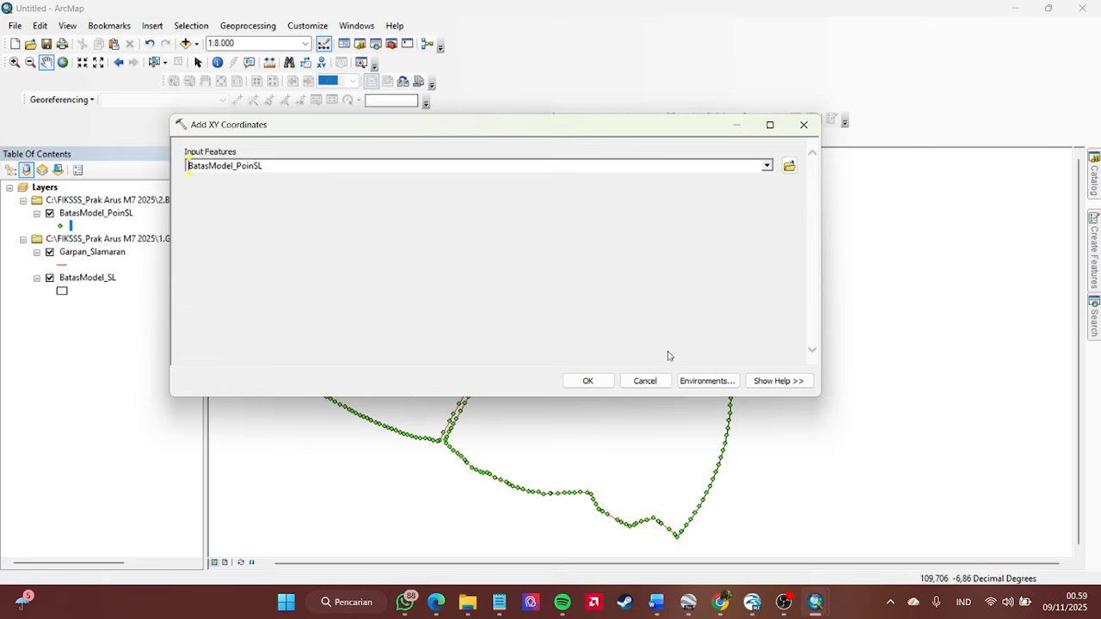
pyautogui.click(588, 382)
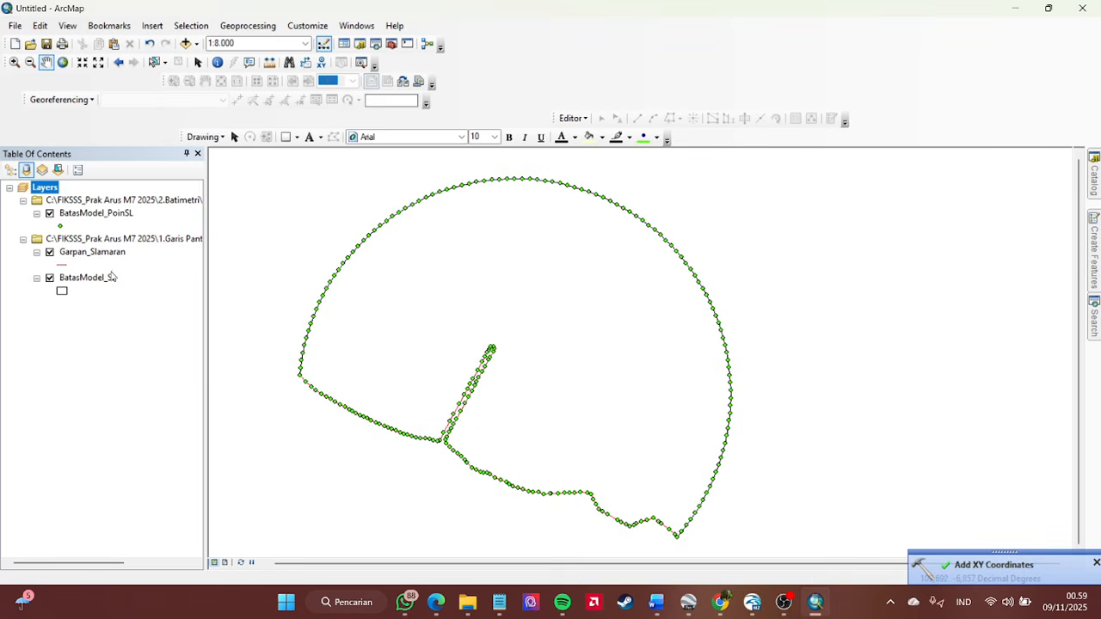
# - Open the attribute table of BatasModel_PoinSL to view the POINT_X and POINT_Y coordinate fields
pyautogui.click(86, 213)
pyautogui.rightClick(86, 213)
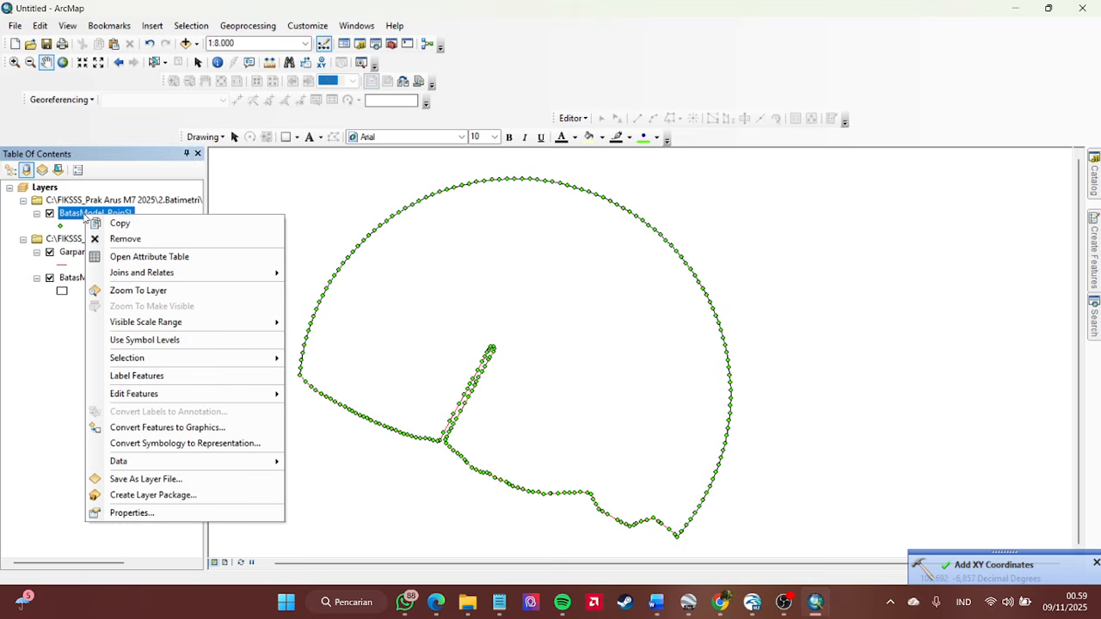
pyautogui.click(26, 339)
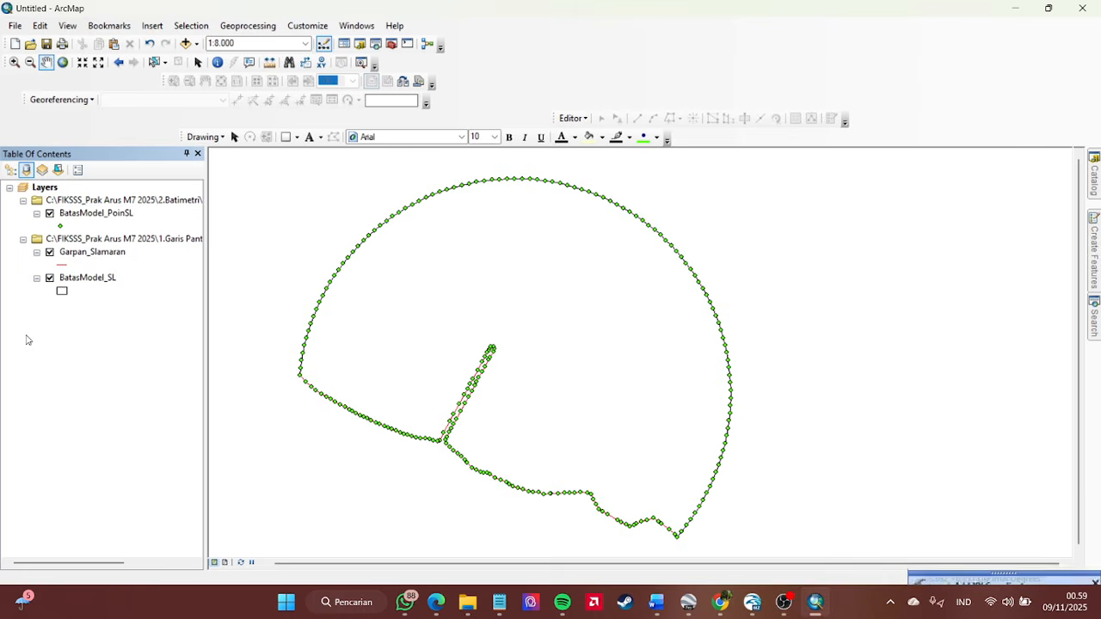
pyautogui.click(100, 216)
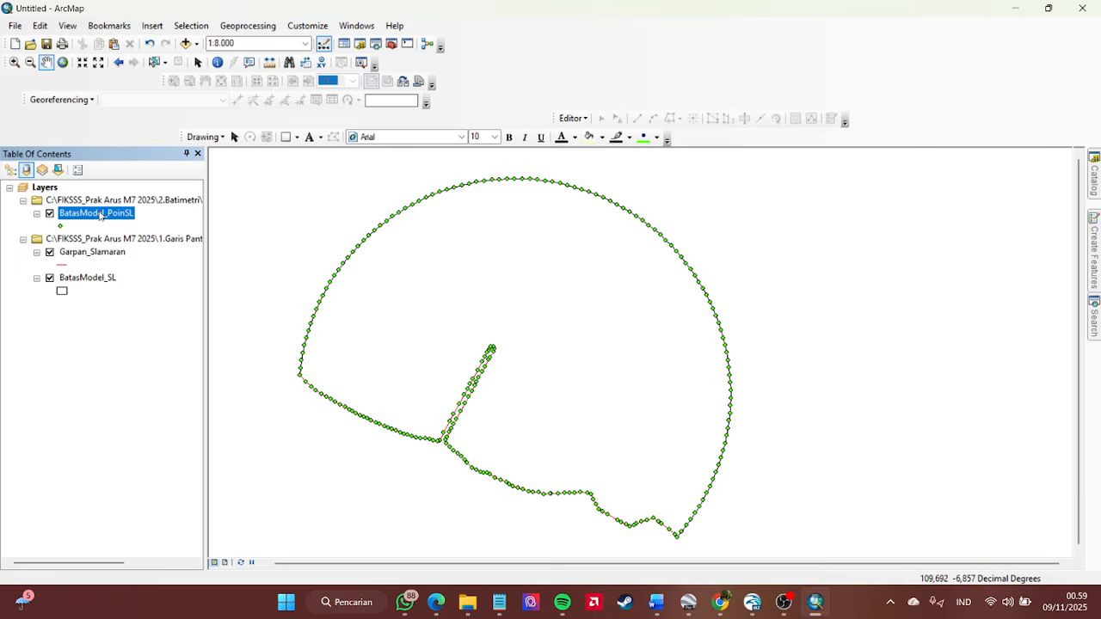
pyautogui.rightClick(99, 216)
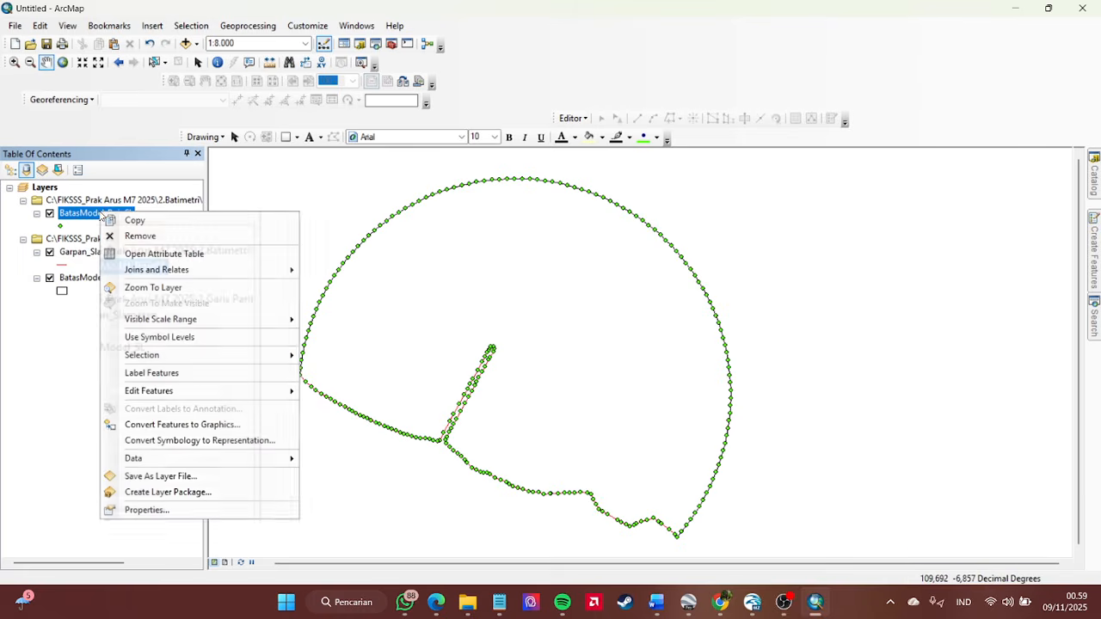
pyautogui.click(137, 255)
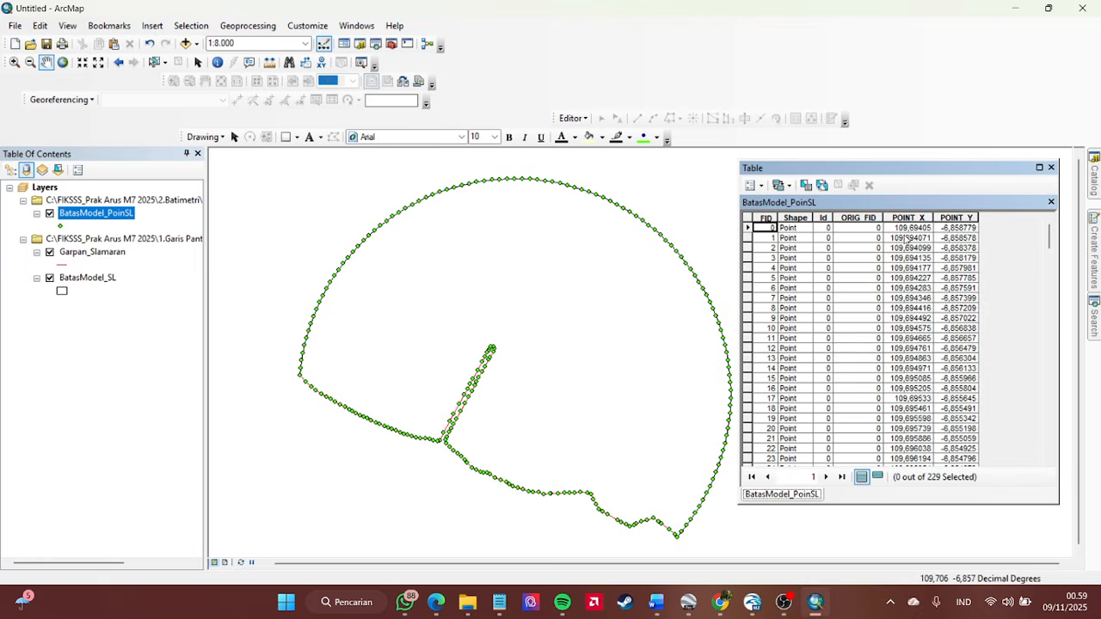
# - Look through the POINT_X and POINT_Y values in the BatasModel_PoinSL attribute table and close the table
pyautogui.scroll(-20, 908, 250)
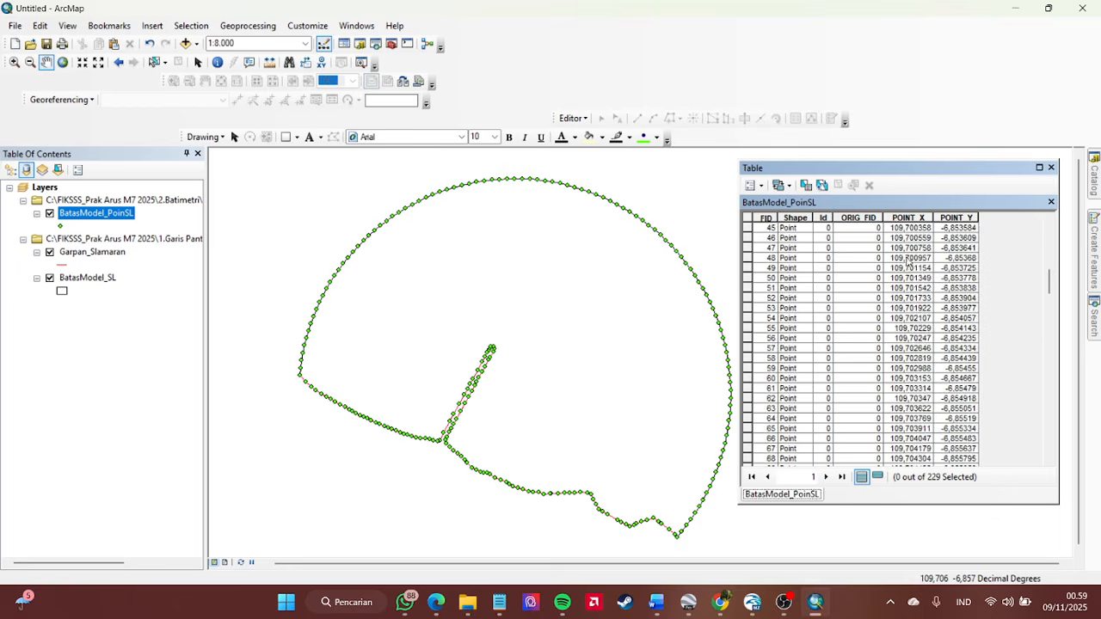
pyautogui.scroll(15, 909, 265)
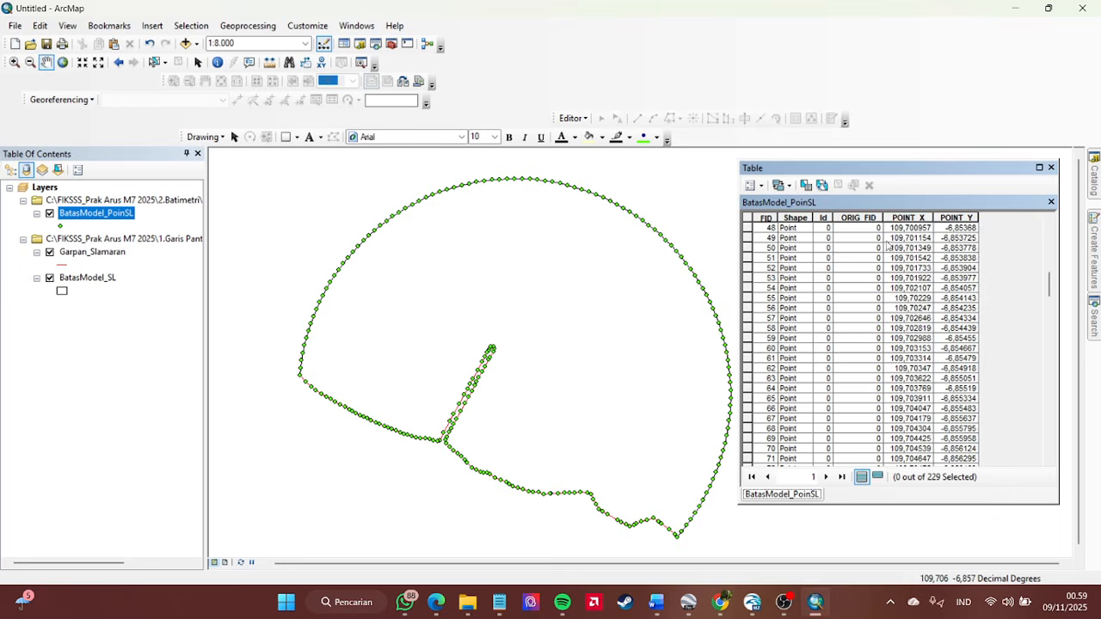
pyautogui.click(1051, 167)
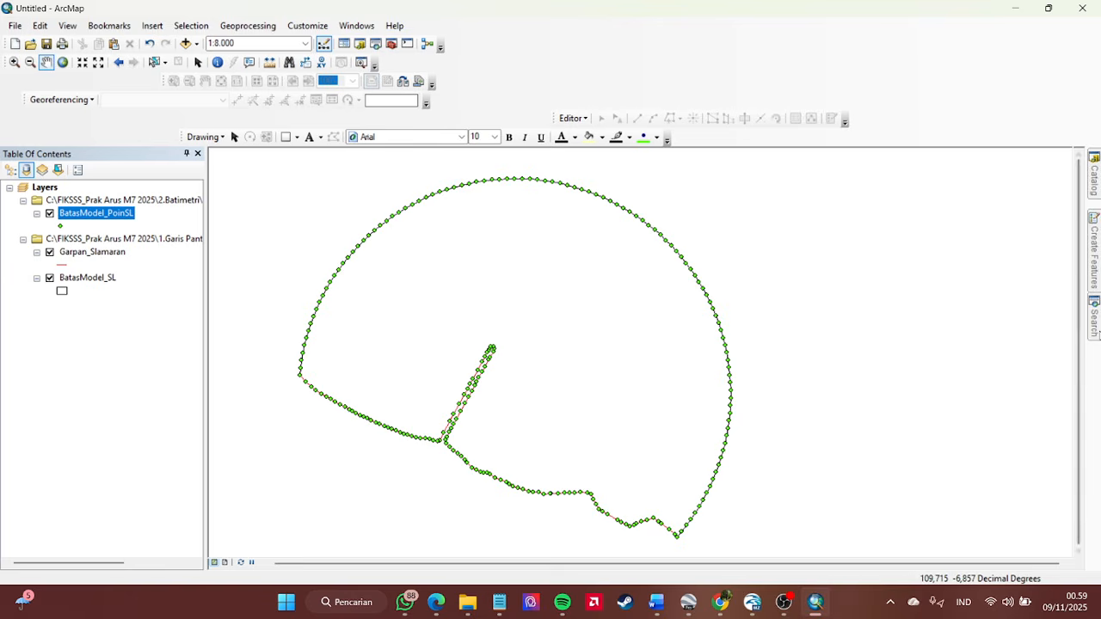
# - Find the Table To Excel (Conversion) tool by searching "table excel" and set BatasModel_PoinSL as its input table
pyautogui.moveTo(1095, 331)
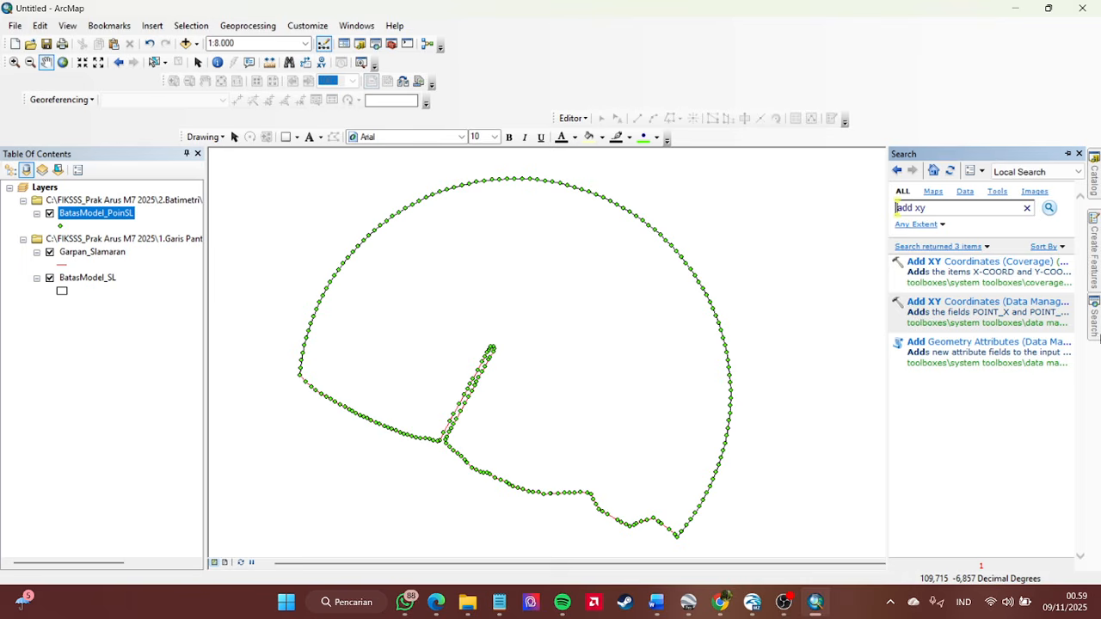
pyautogui.click(947, 211)
pyautogui.press('BackSpace')
pyautogui.press('BackSpace')
pyautogui.press('BackSpace')
pyautogui.press('BackSpace')
pyautogui.press('BackSpace')
pyautogui.press('BackSpace')
pyautogui.write('table excel')
pyautogui.press('Return')
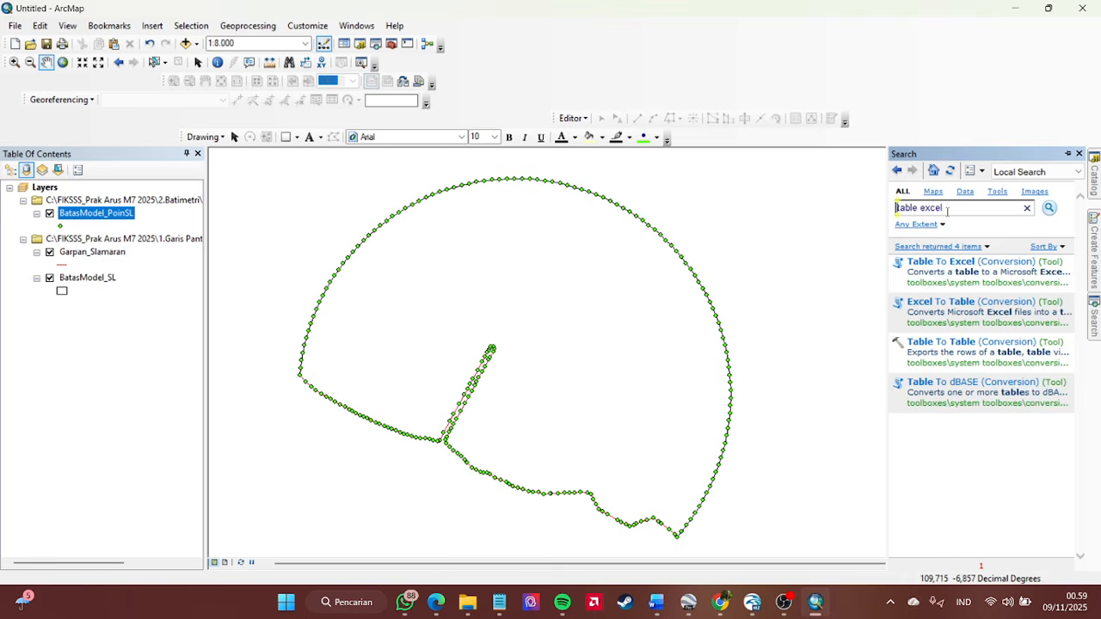
pyautogui.click(940, 263)
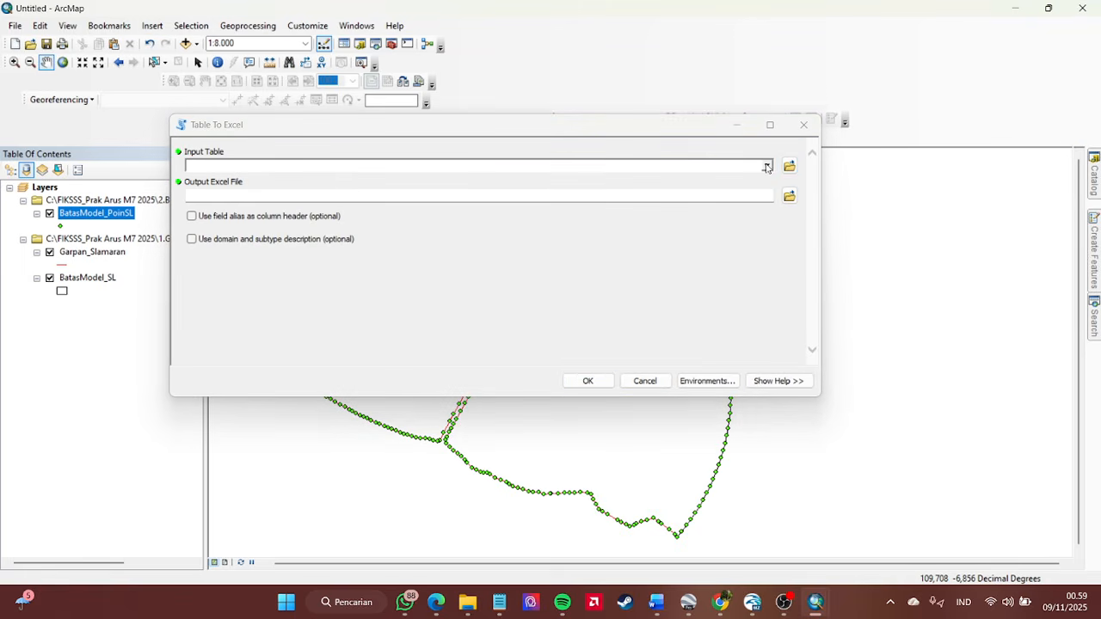
pyautogui.click(766, 166)
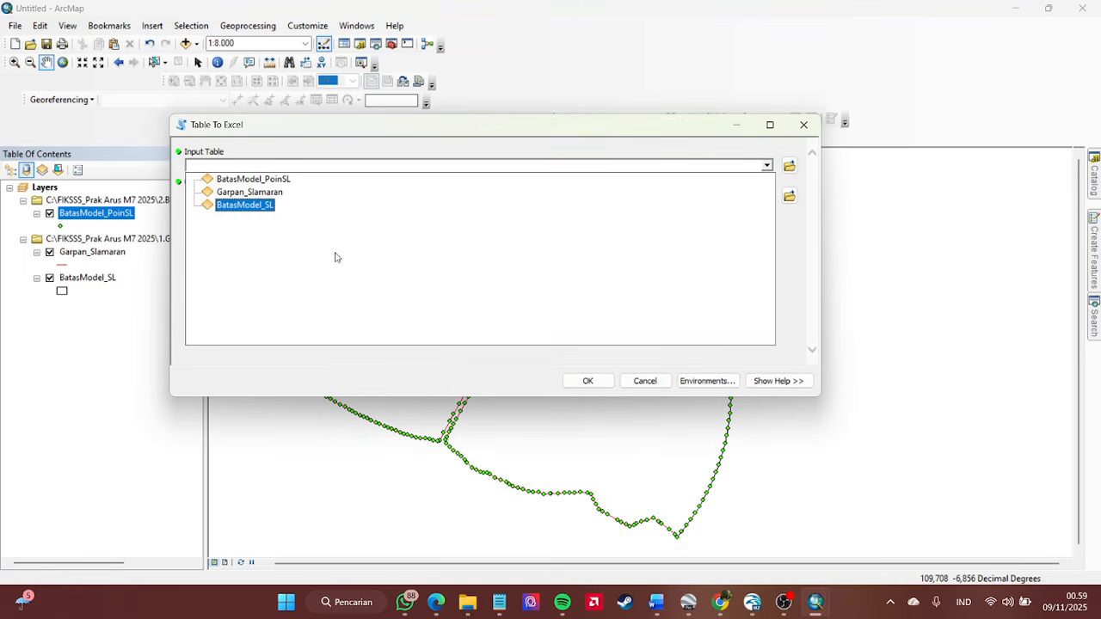
pyautogui.click(280, 183)
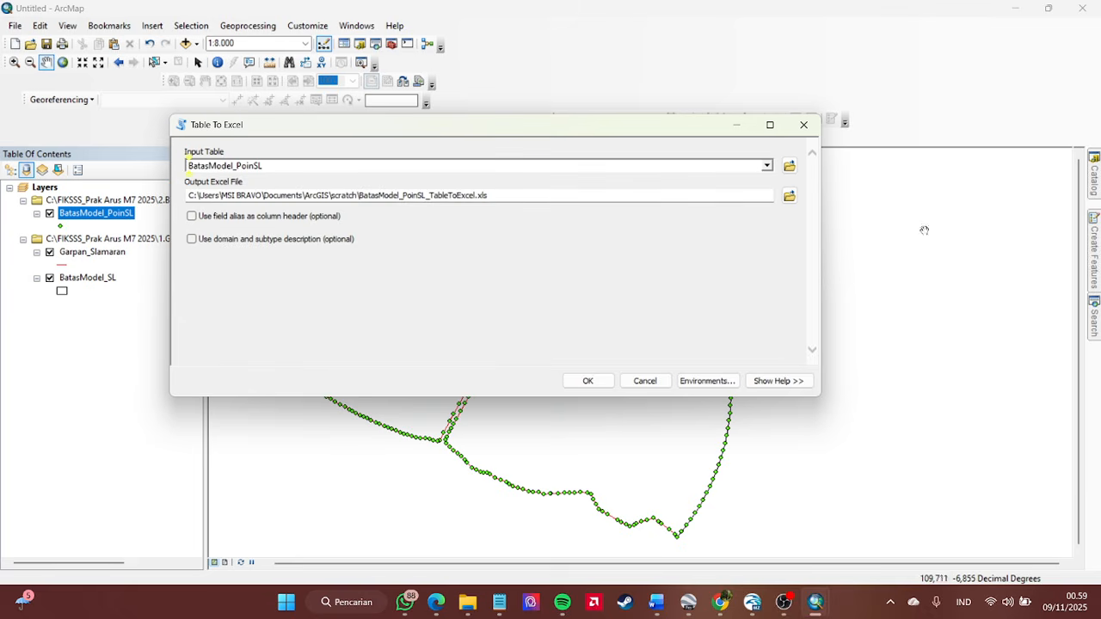
# - Name the output Excel file BatasModel_PoinSL in the 3.Excel\Pantai Slamaran Pekalongan folder and run the export
pyautogui.click(790, 197)
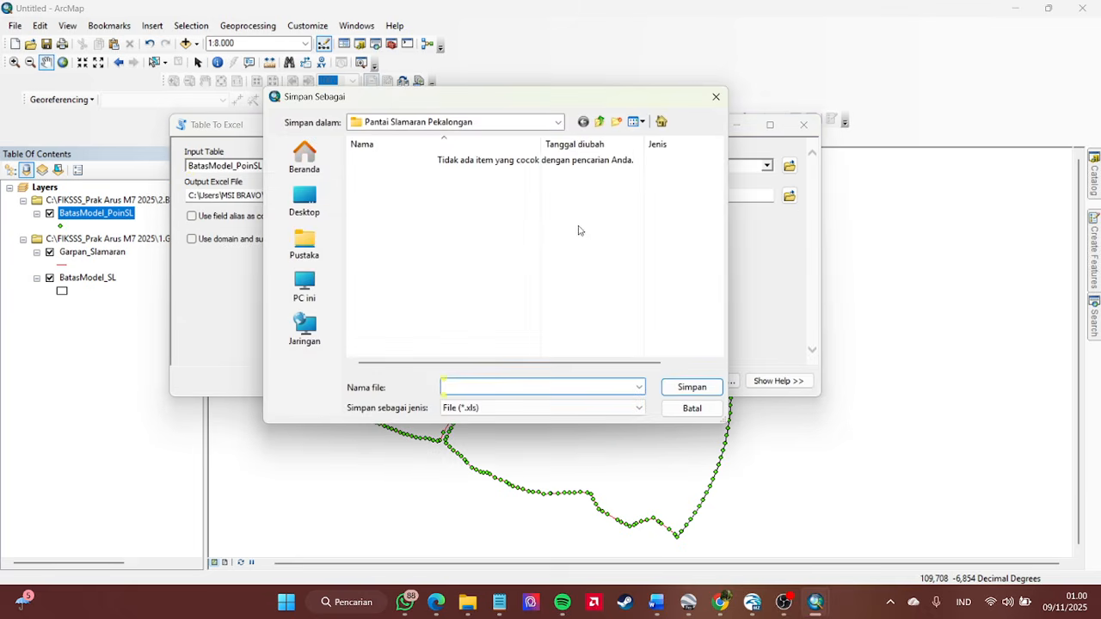
pyautogui.click(598, 125)
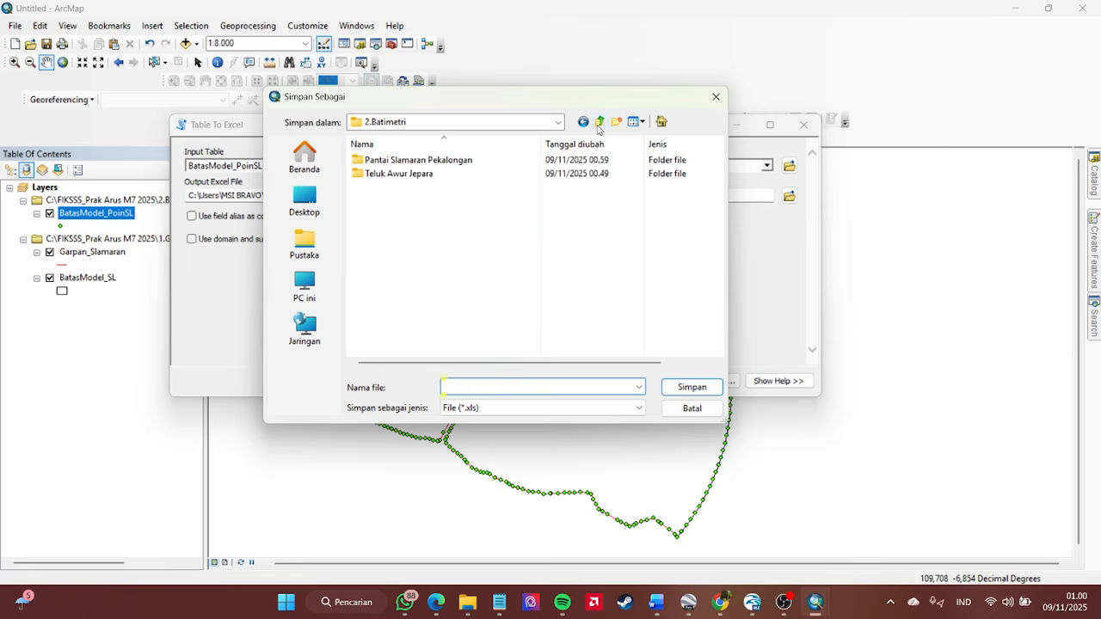
pyautogui.click(598, 126)
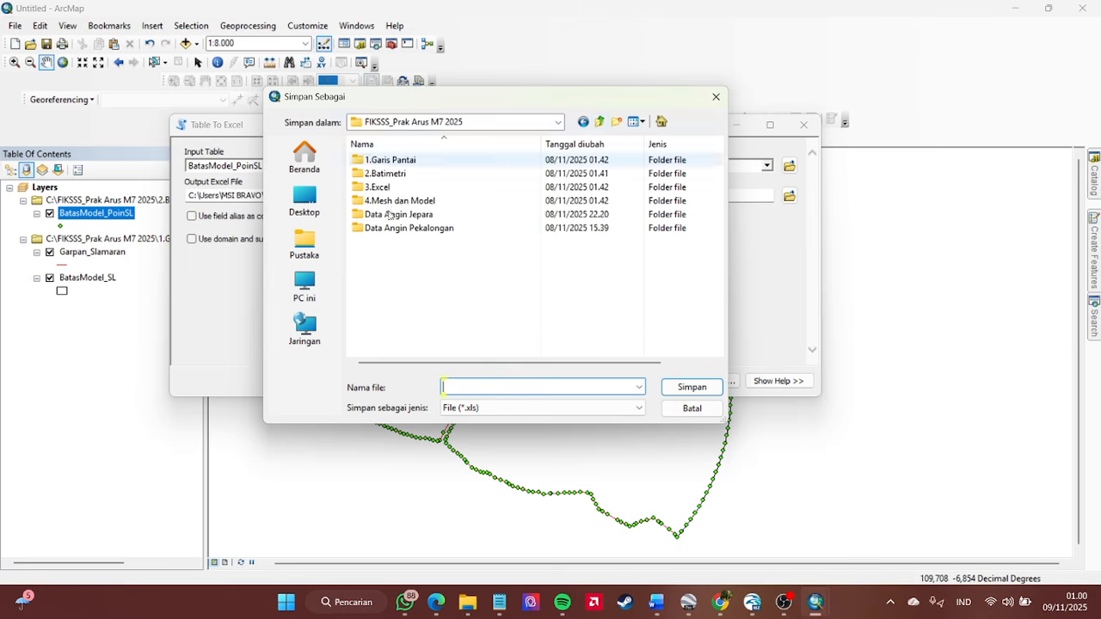
pyautogui.doubleClick(378, 188)
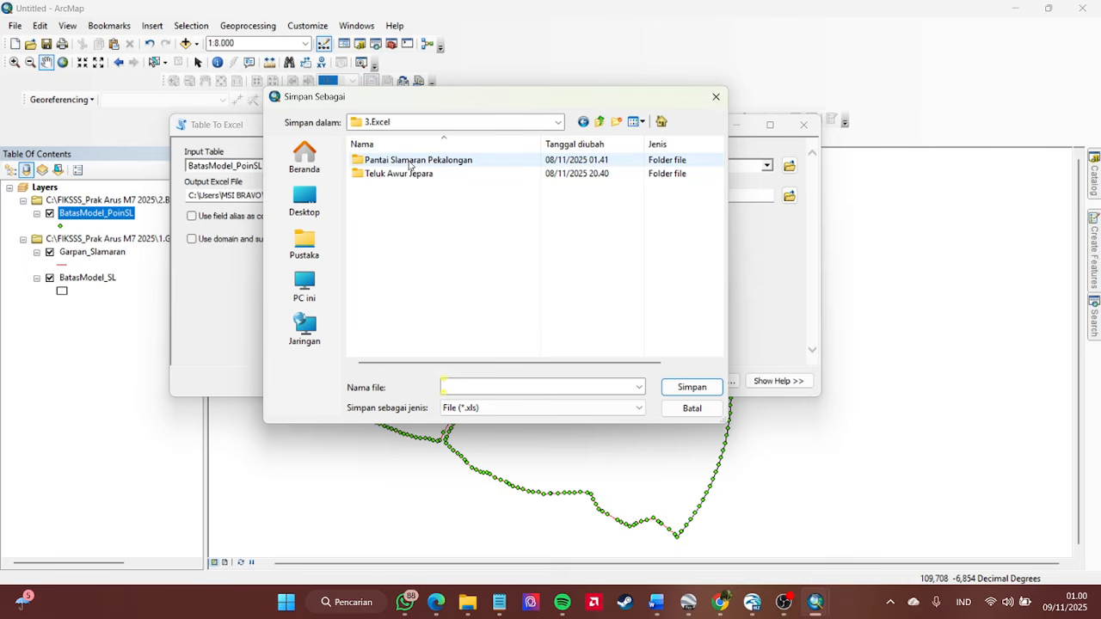
pyautogui.doubleClick(410, 162)
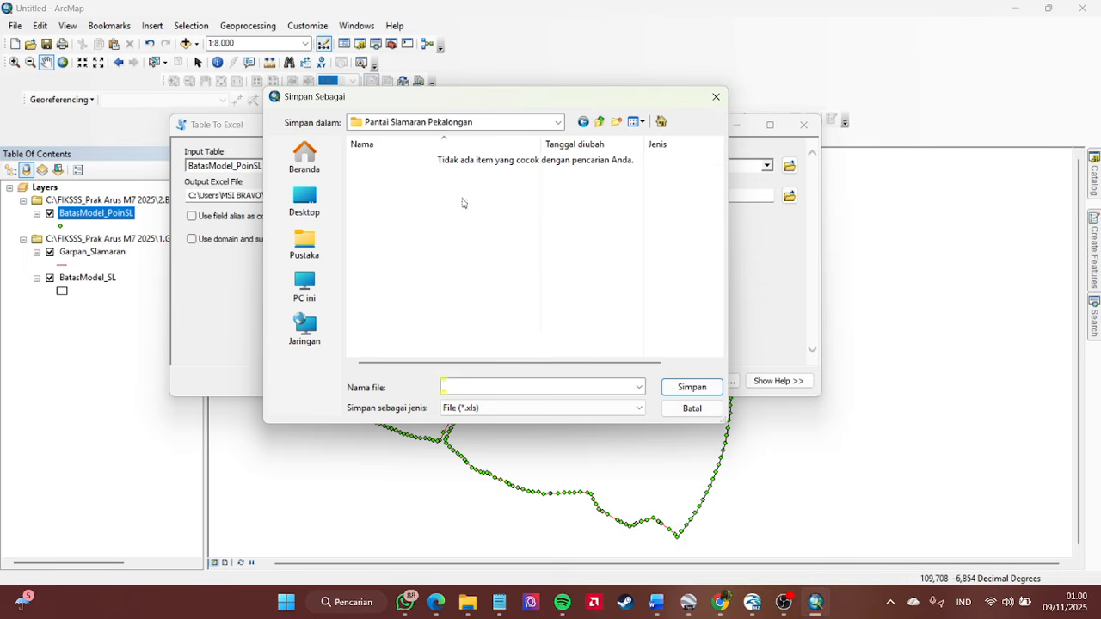
pyautogui.click(480, 387)
pyautogui.write('BatasModel')
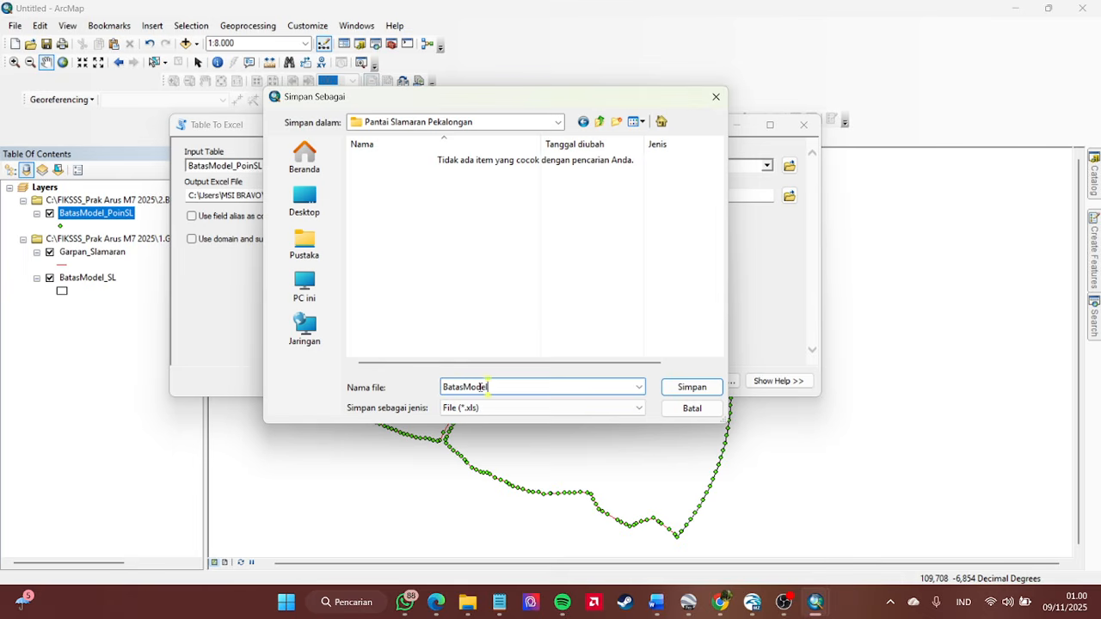
pyautogui.write('_Poi')
pyautogui.write('nSl')
pyautogui.write('L')
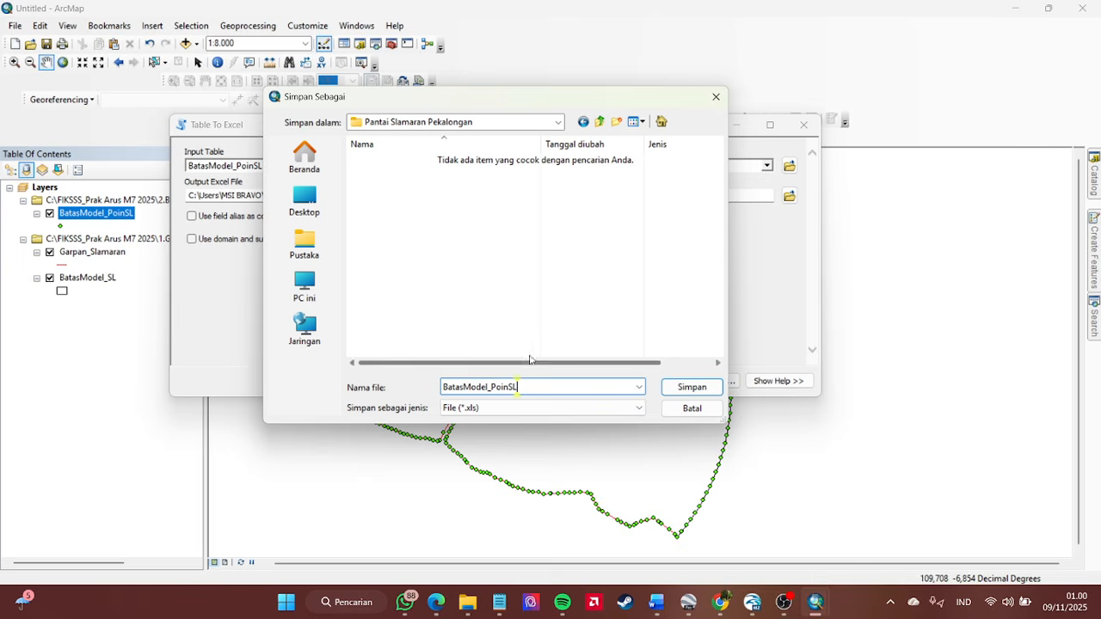
pyautogui.click(693, 388)
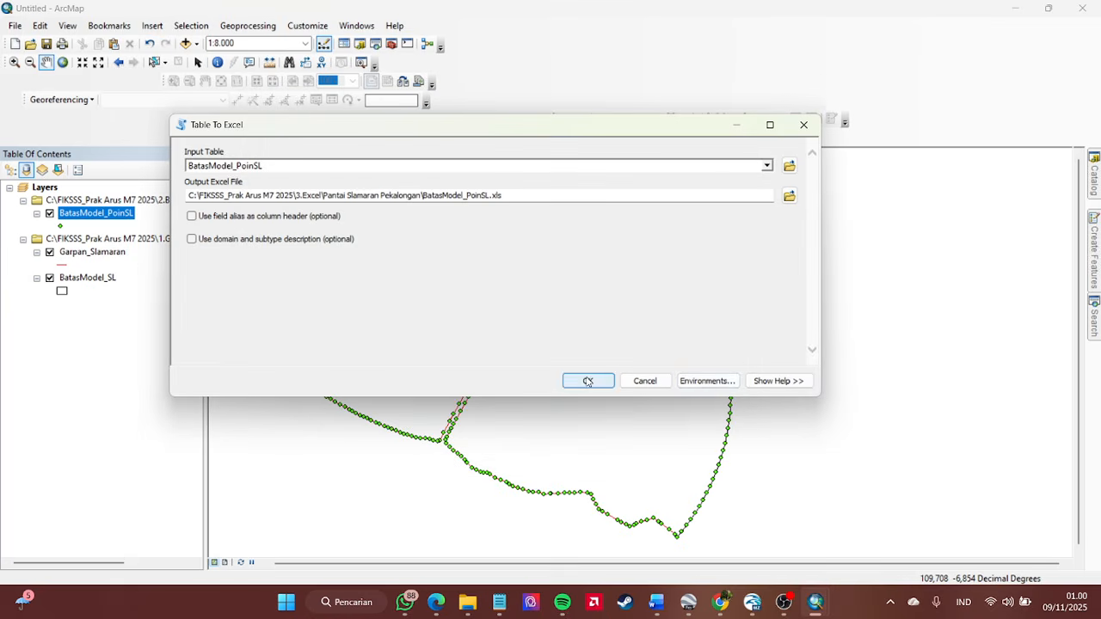
pyautogui.click(588, 381)
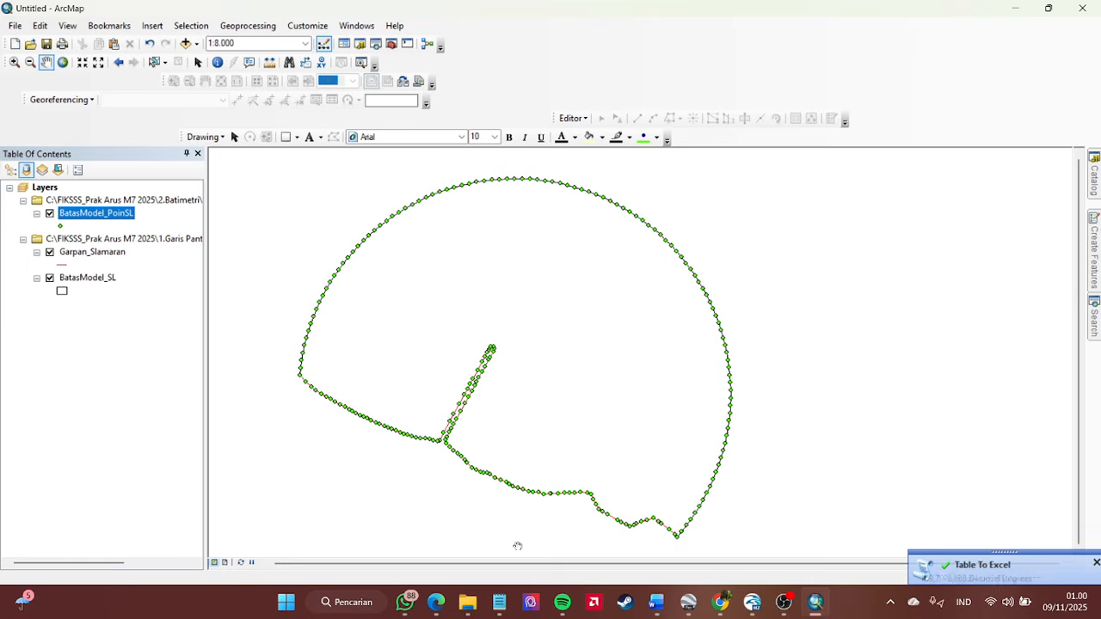
# - Check the Pantai Slamaran Pekalongan folder under 3.Excel in File Explorer for the exported file and return to ArcMap
pyautogui.click(467, 602)
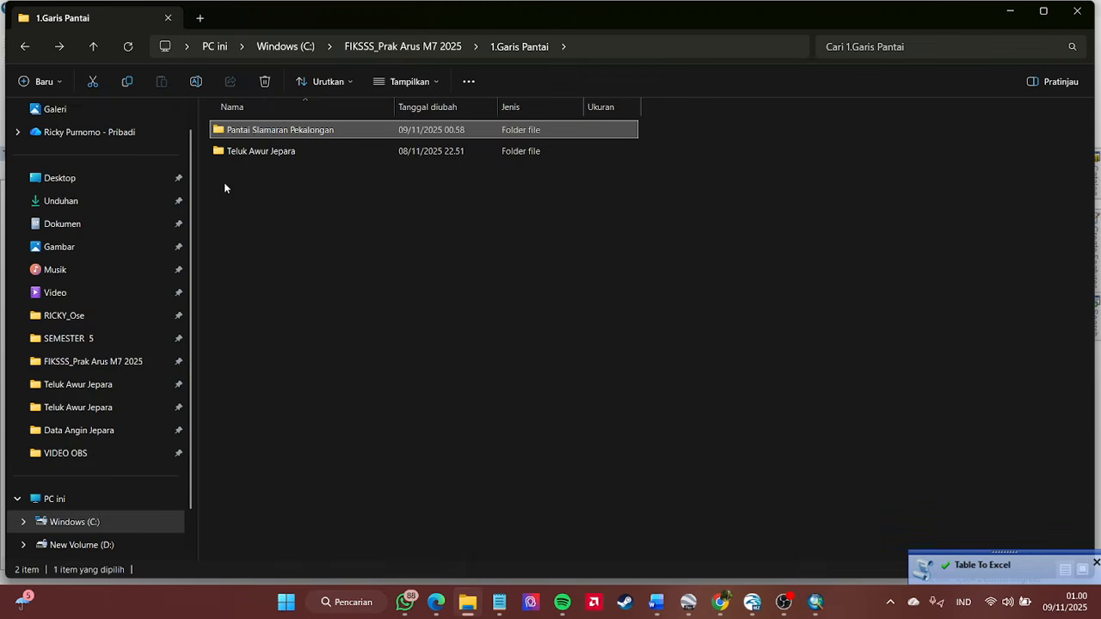
pyautogui.hotkey('alt', 'Up')
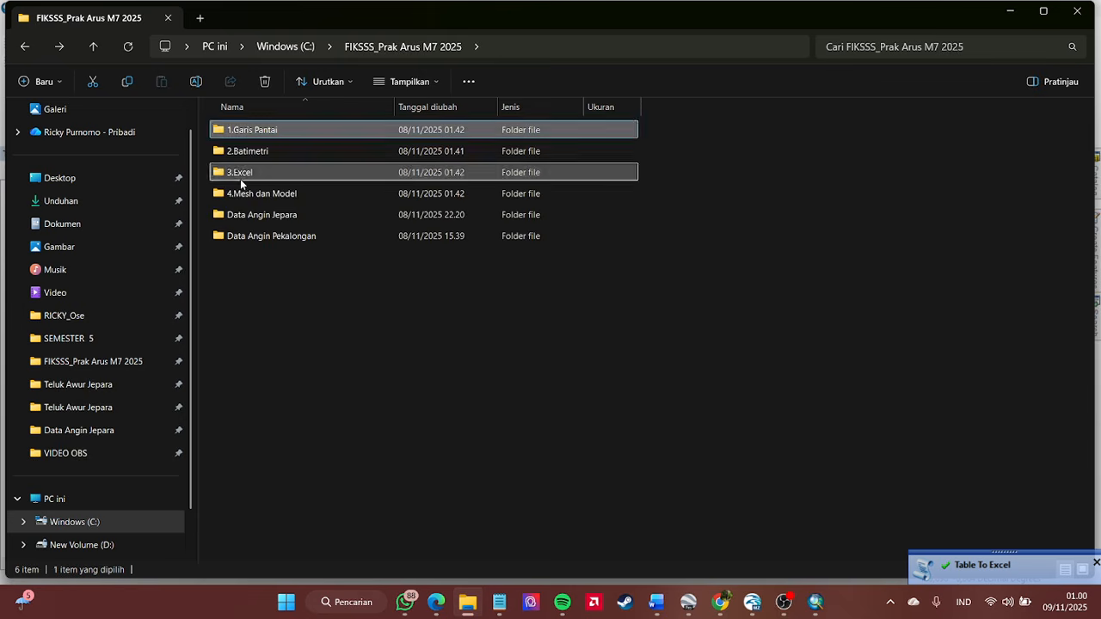
pyautogui.doubleClick(240, 179)
pyautogui.doubleClick(282, 130)
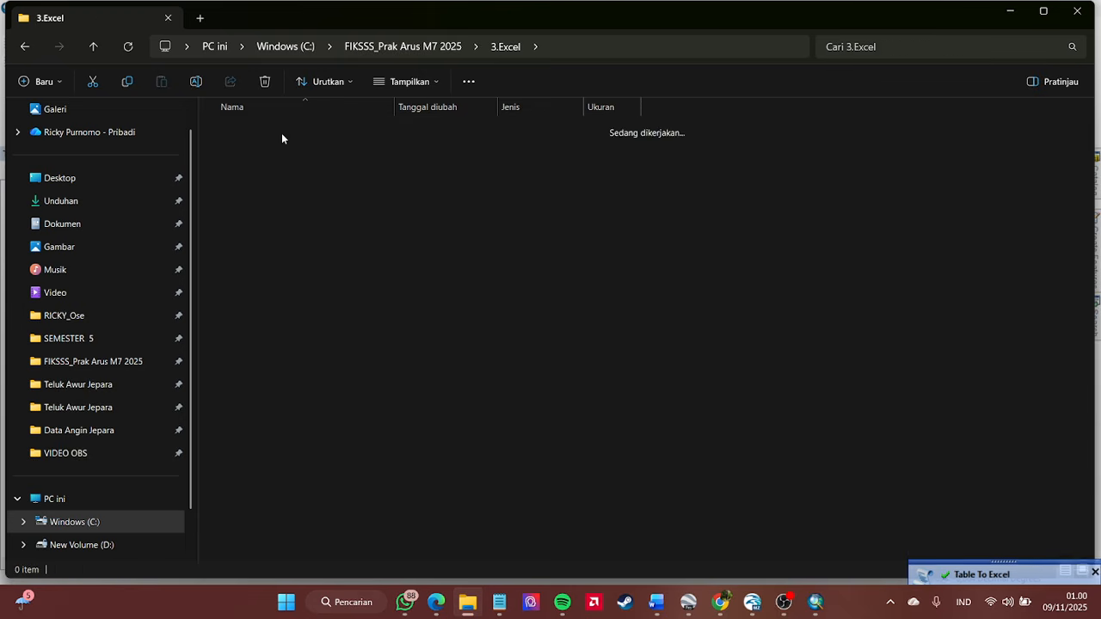
pyautogui.click(1011, 12)
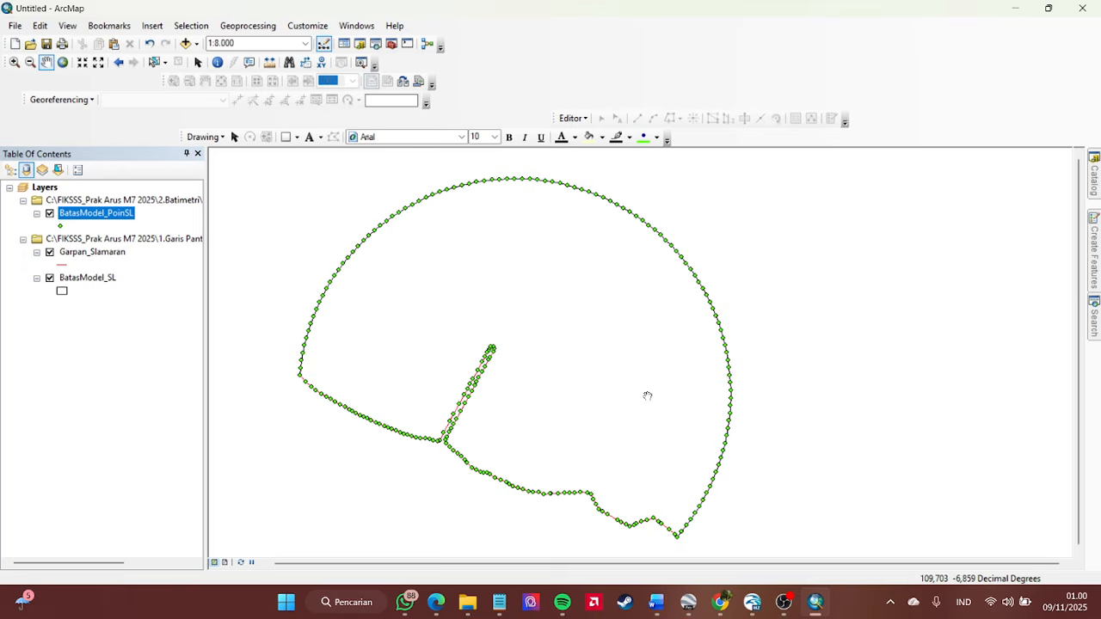
# - Select Data Batimetri Pantai Slamaran.tif from the 2.Batimetri\Pantai Slamaran Pekalongan folder as data to add to the map
pyautogui.scroll(1, 413, 229)
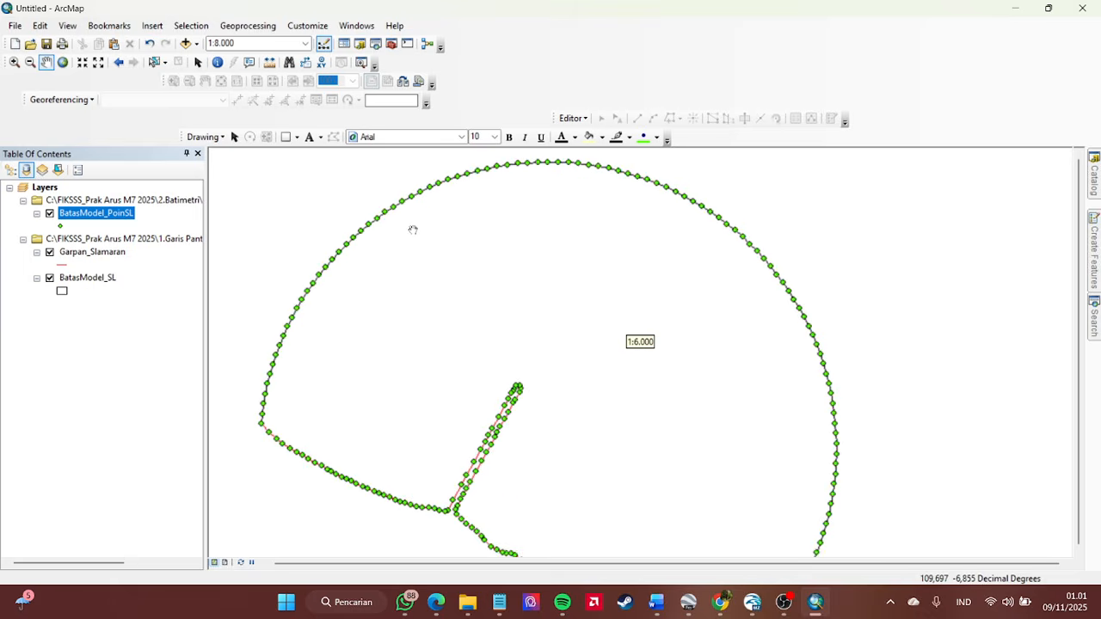
pyautogui.scroll(-1, 413, 230)
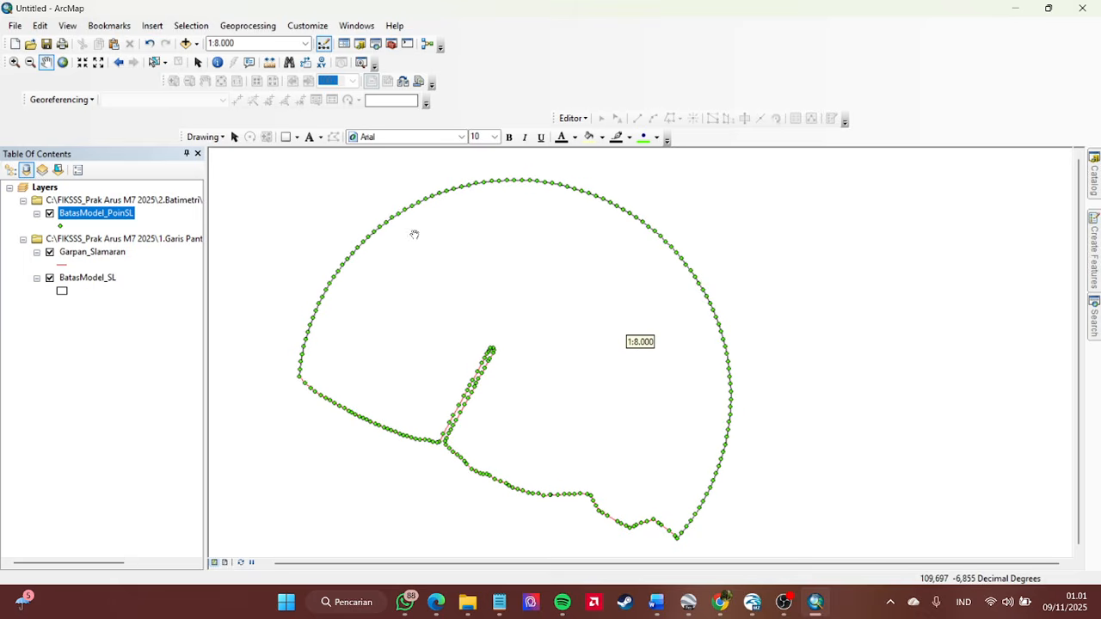
pyautogui.click(197, 46)
pyautogui.click(211, 57)
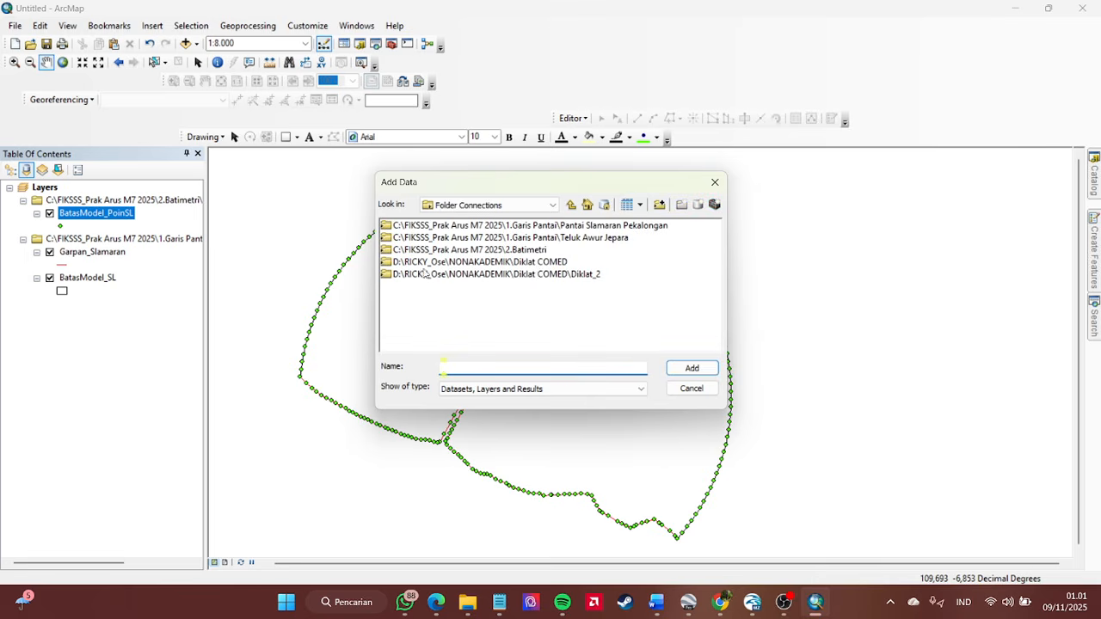
pyautogui.doubleClick(518, 252)
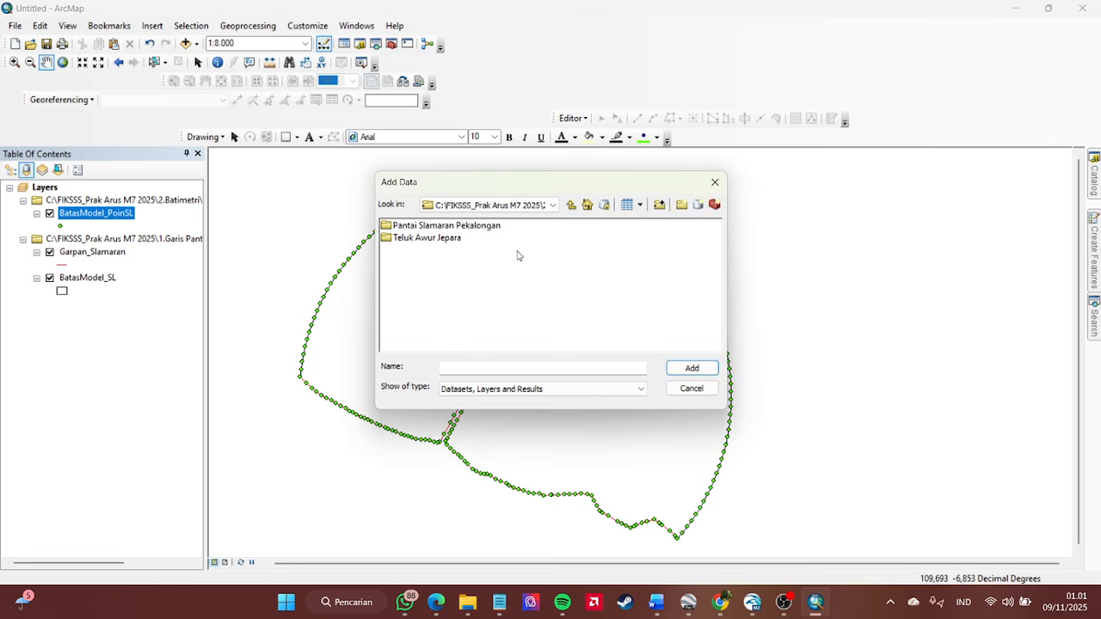
pyautogui.doubleClick(449, 227)
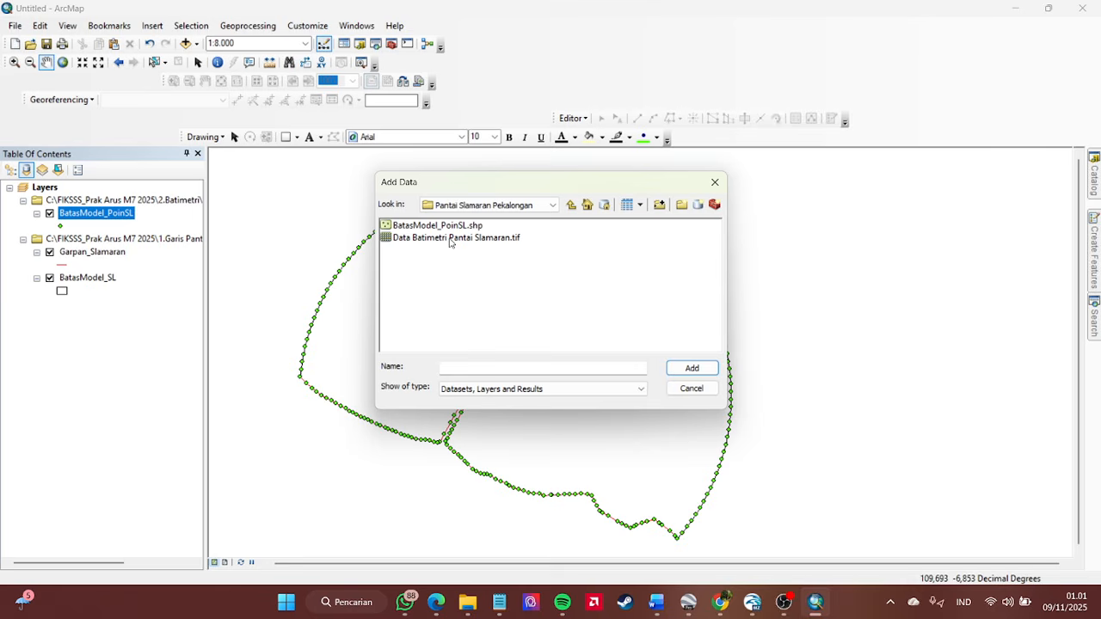
pyautogui.click(449, 240)
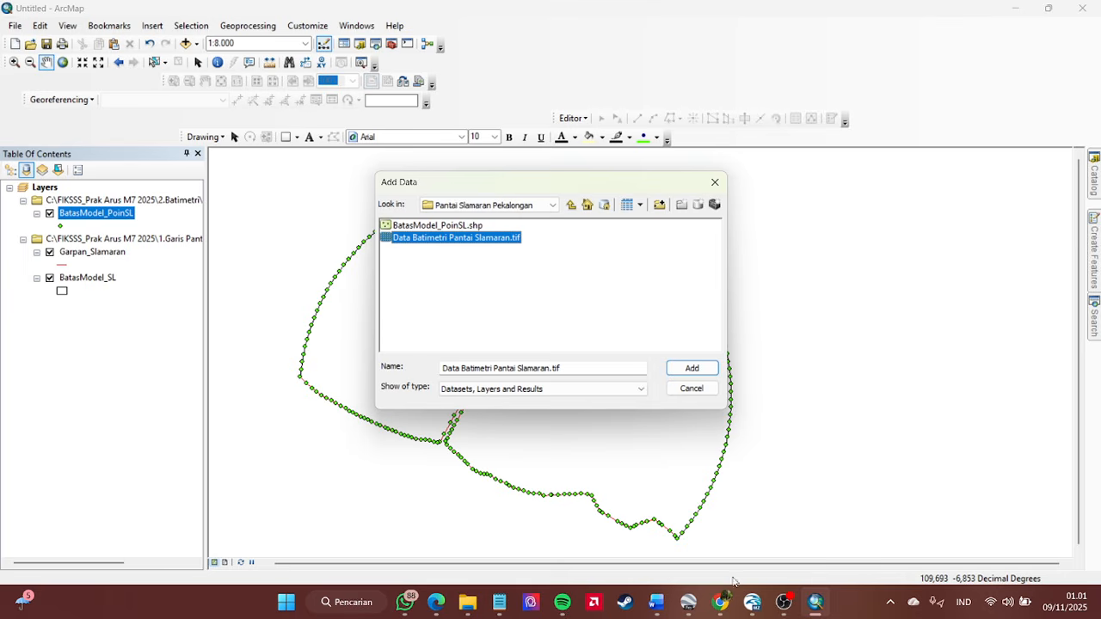
pyautogui.click(783, 602)
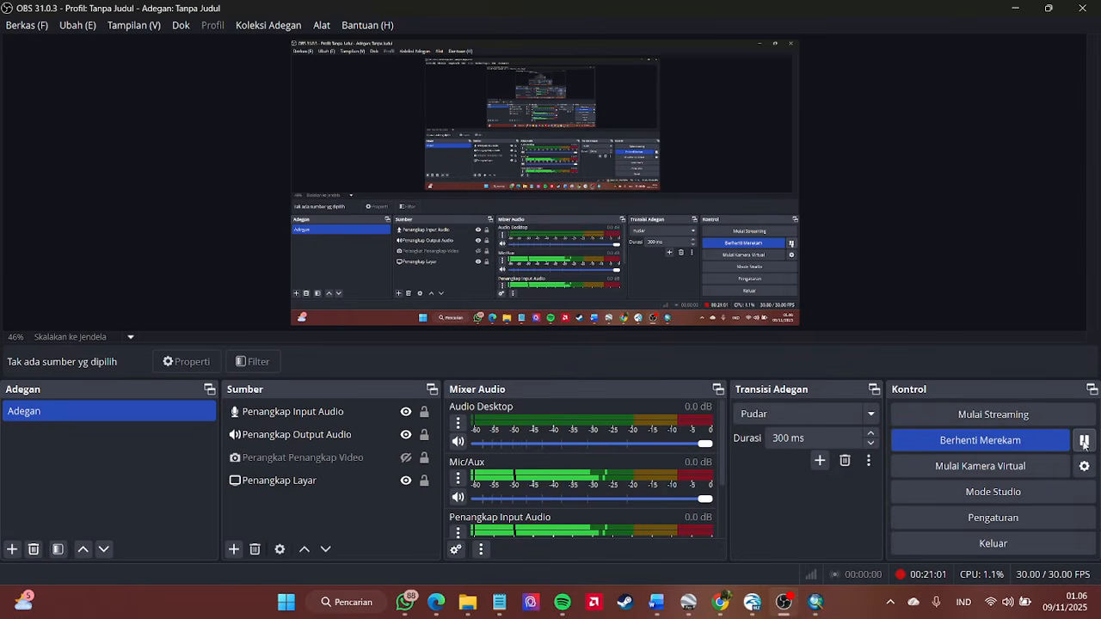
pyautogui.click(1015, 8)
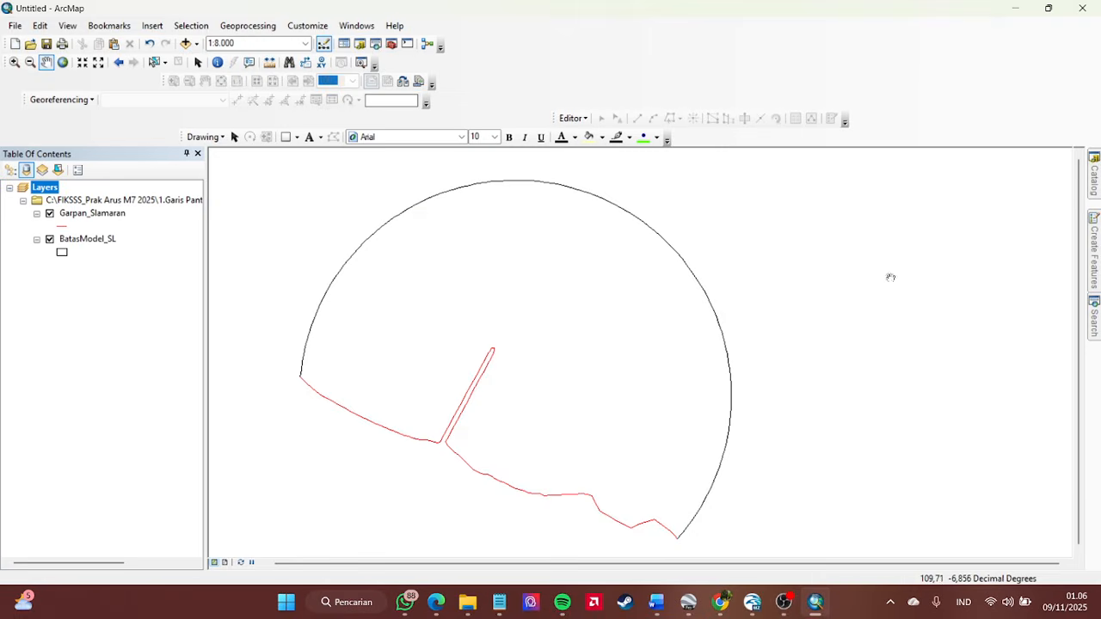
pyautogui.moveTo(739, 303)
pyautogui.mouseDown()
pyautogui.moveTo(754, 297)
pyautogui.moveTo(744, 297)
pyautogui.mouseUp()
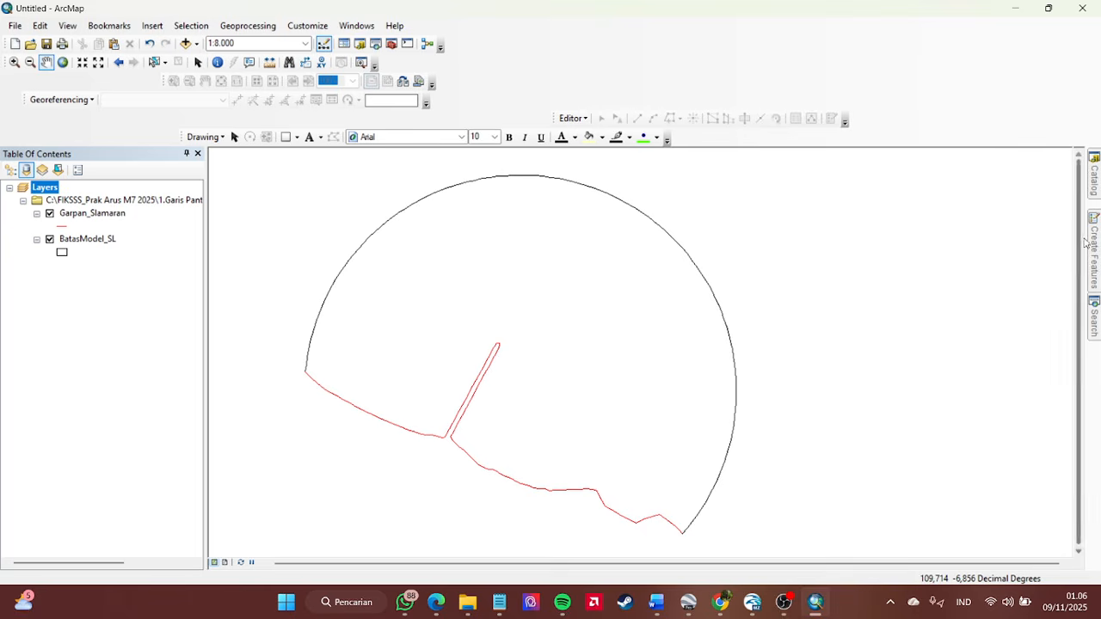
# - Find the Feature Vertices To Points tool by searching "vertices to point" and set BatasModel_SL as its input features
pyautogui.click(1096, 320)
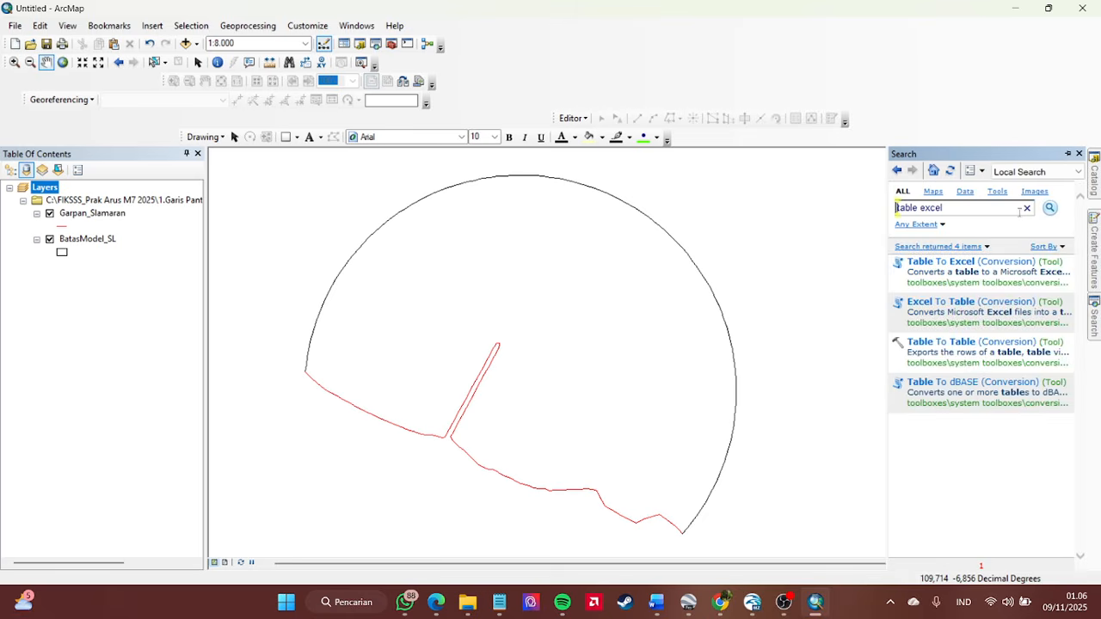
pyautogui.click(969, 208)
pyautogui.press('BackSpace')
pyautogui.press('BackSpace')
pyautogui.press('BackSpace')
pyautogui.press('BackSpace')
pyautogui.press('BackSpace')
pyautogui.press('BackSpace')
pyautogui.press('BackSpace')
pyautogui.press('BackSpace')
pyautogui.press('BackSpace')
pyautogui.press('BackSpace')
pyautogui.press('BackSpace')
pyautogui.write('vertices to poin')
pyautogui.press('Return')
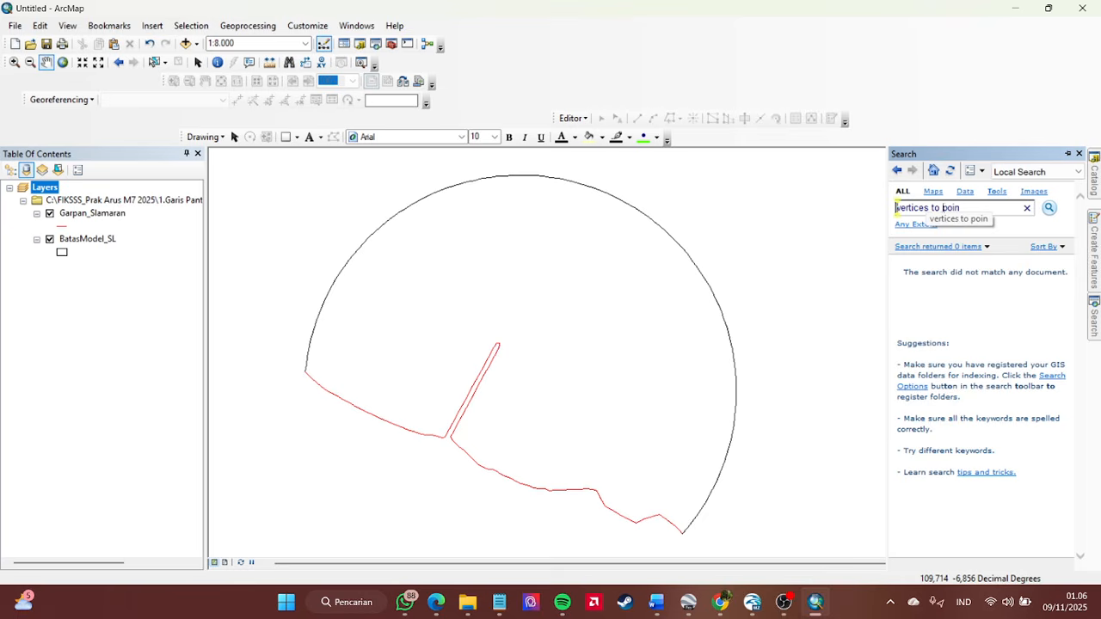
pyautogui.write('t')
pyautogui.press('Return')
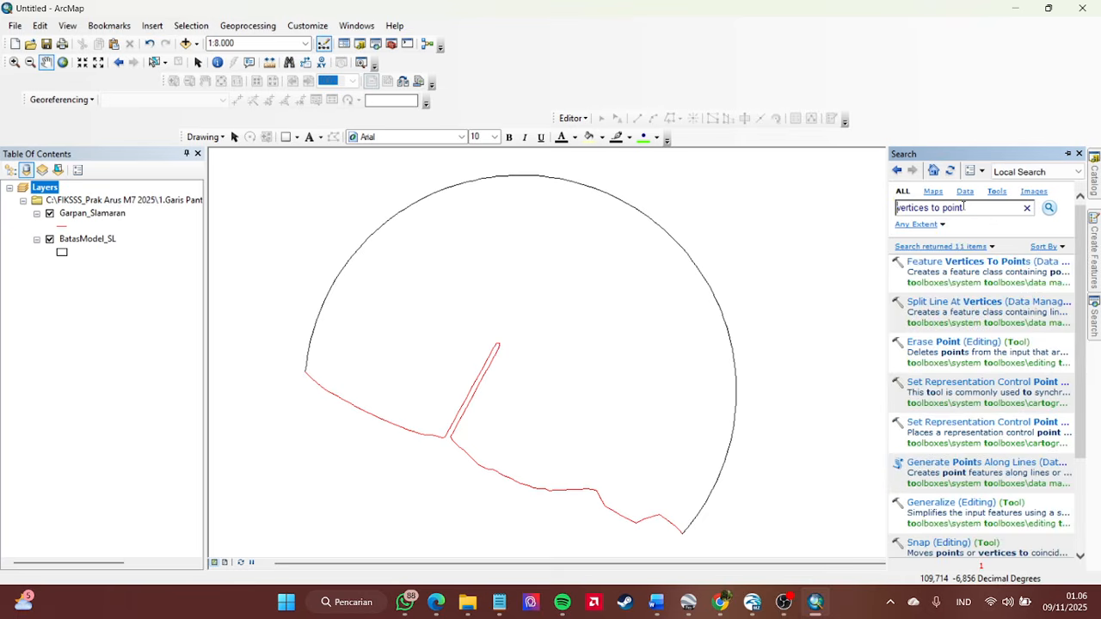
pyautogui.click(963, 270)
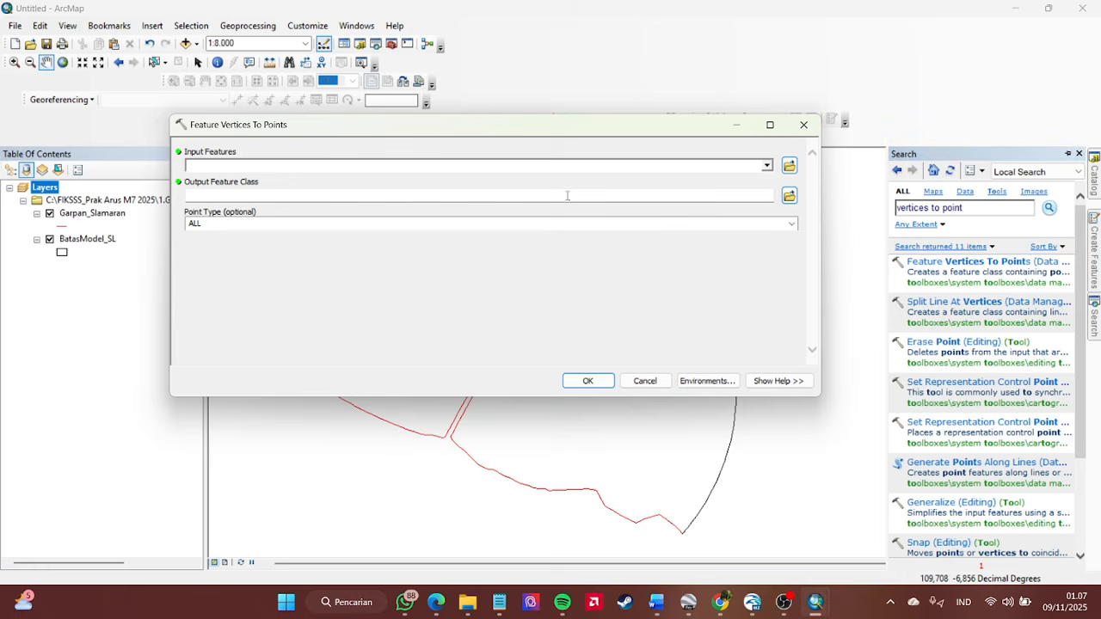
pyautogui.click(766, 166)
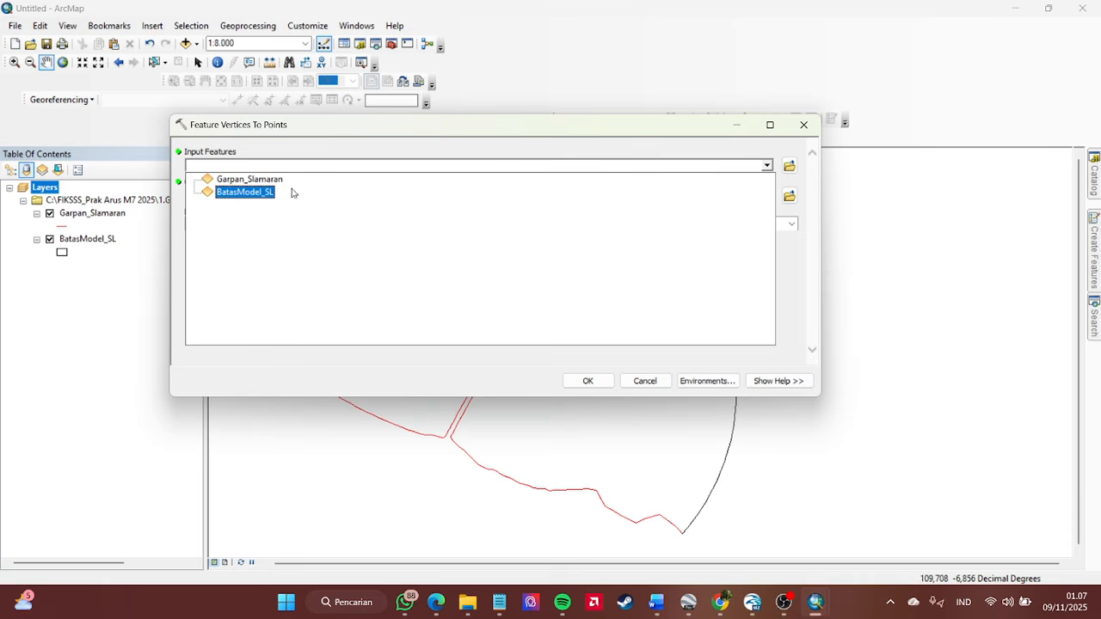
pyautogui.click(245, 192)
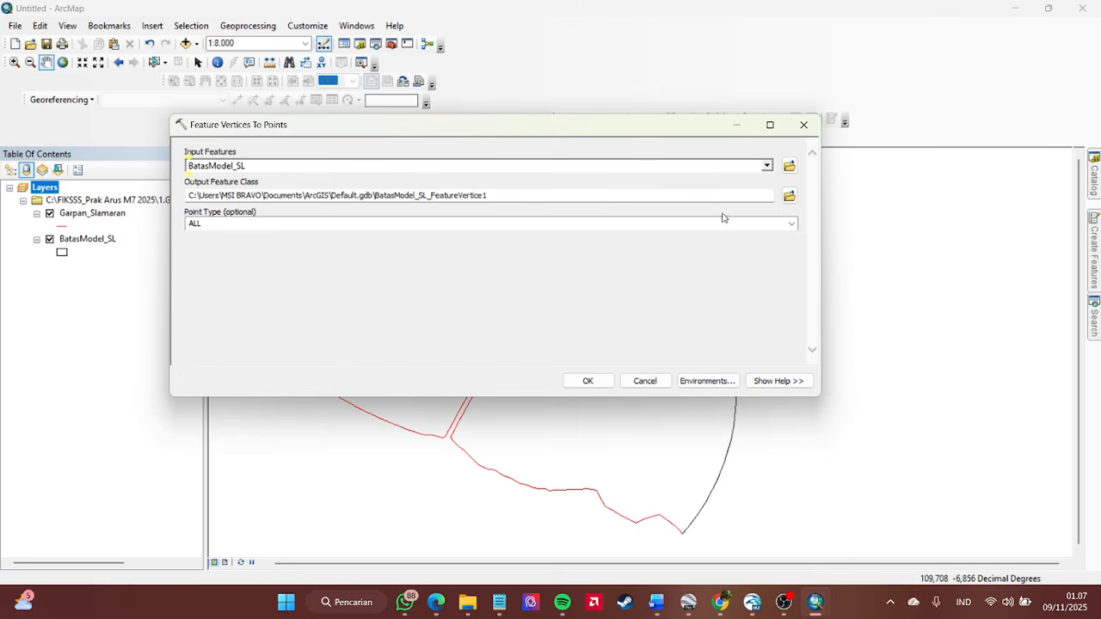
# - Name the output feature class BatasModel_PoinSL in the 1.Garis Pantai\Pantai Slamaran Pekalongan folder and run the vertex conversion
pyautogui.click(789, 196)
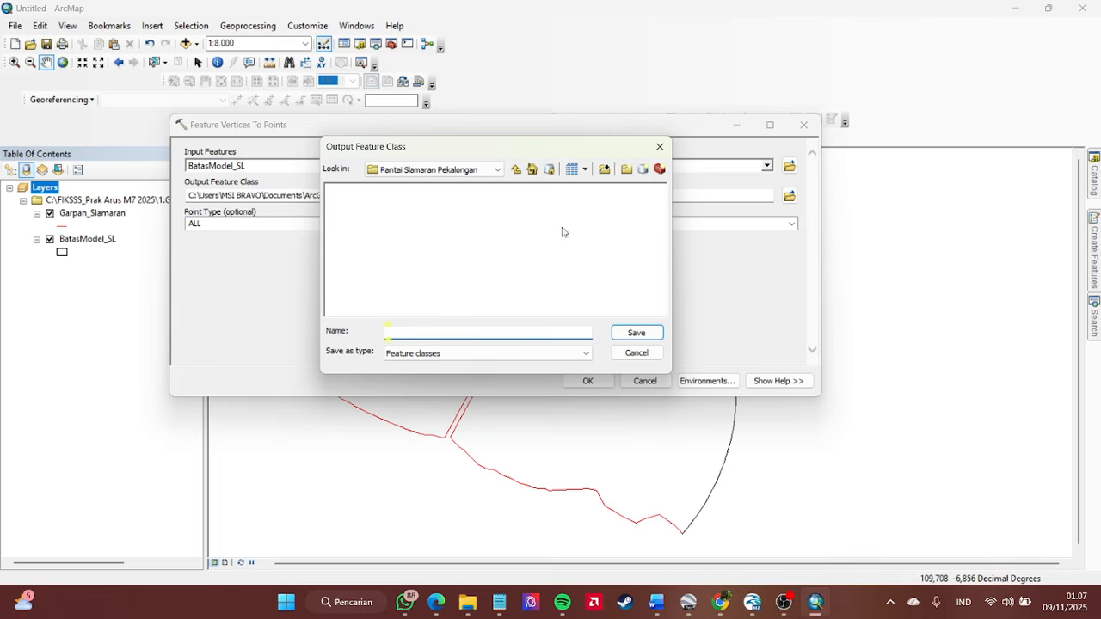
pyautogui.click(517, 171)
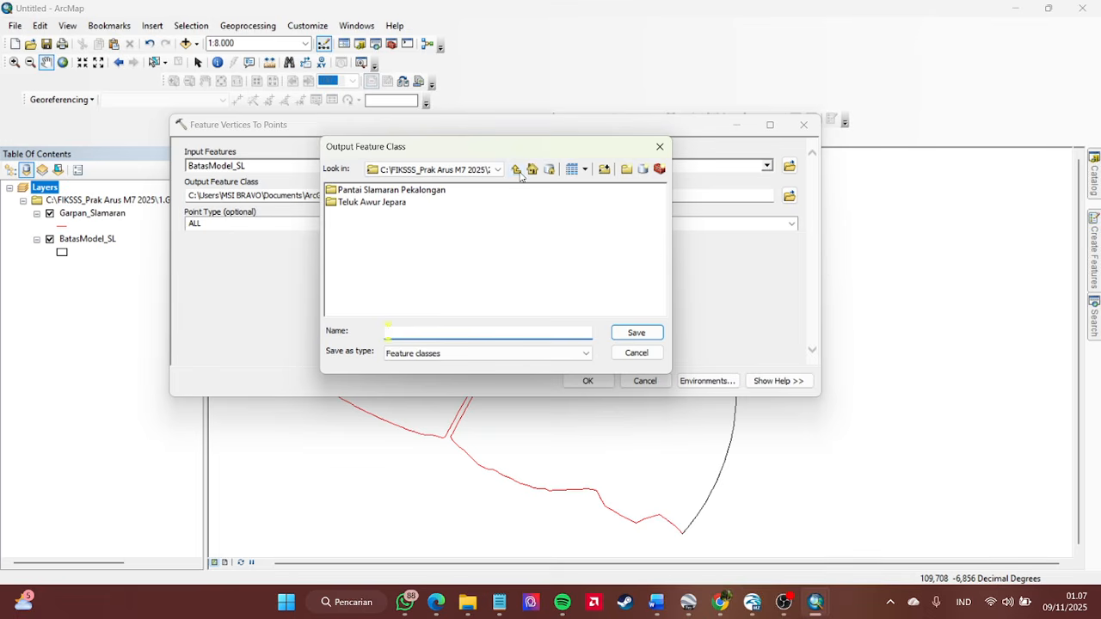
pyautogui.click(517, 171)
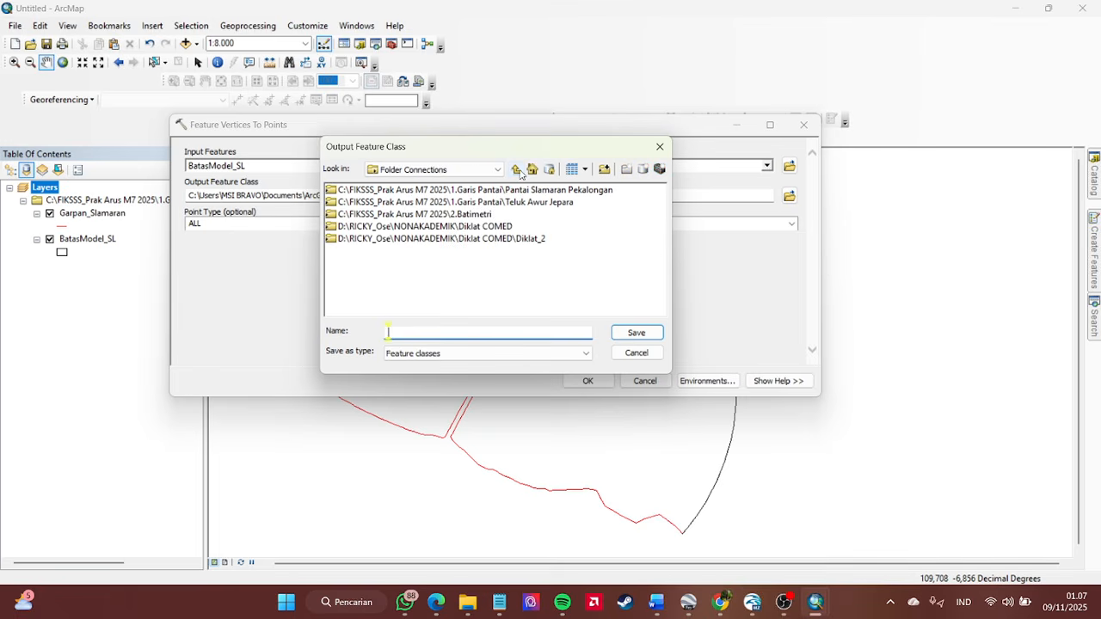
pyautogui.doubleClick(454, 191)
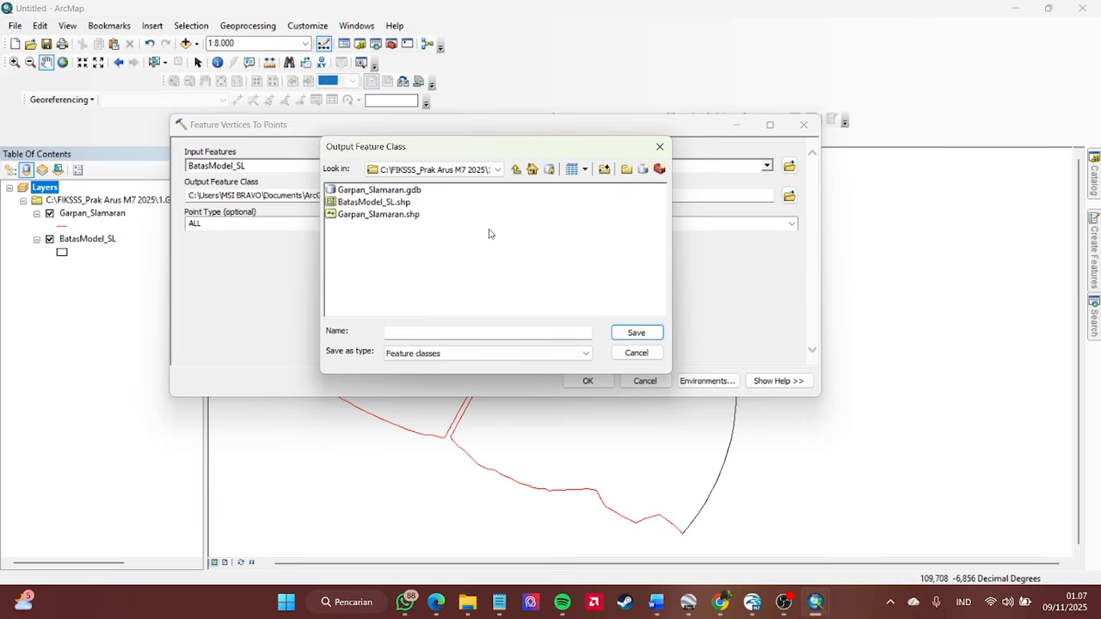
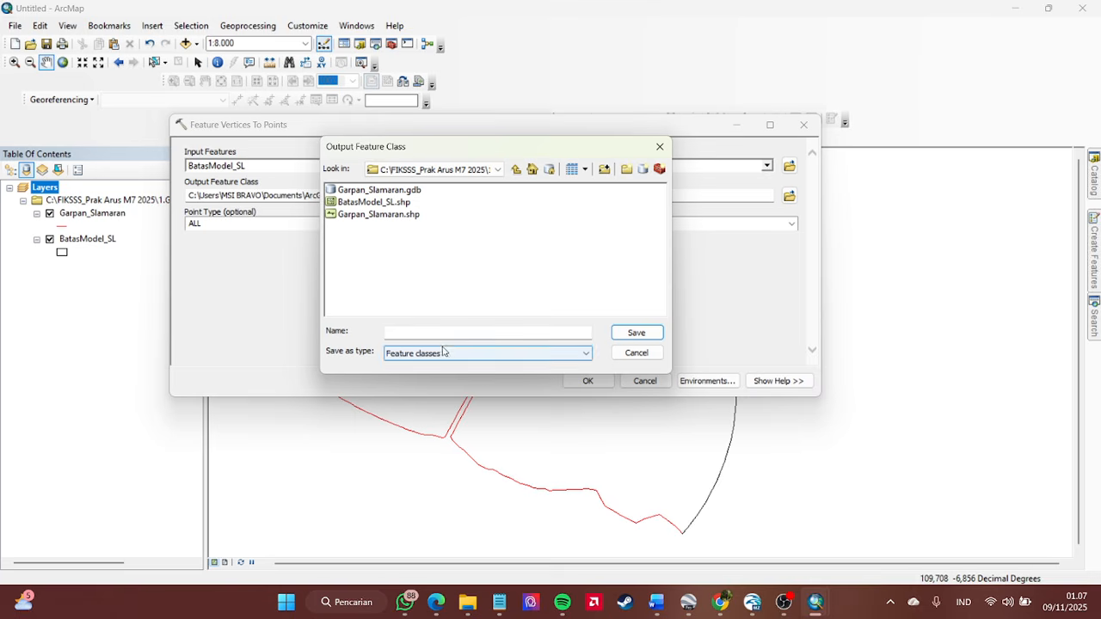
pyautogui.click(440, 331)
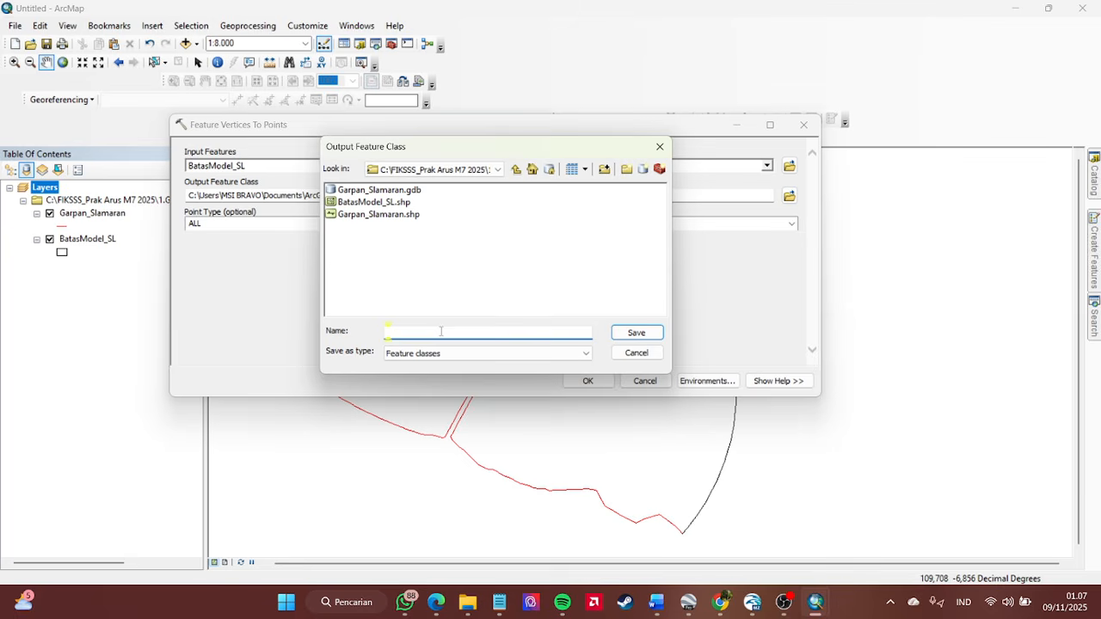
pyautogui.write('BatasModel_Po')
pyautogui.write('inSL')
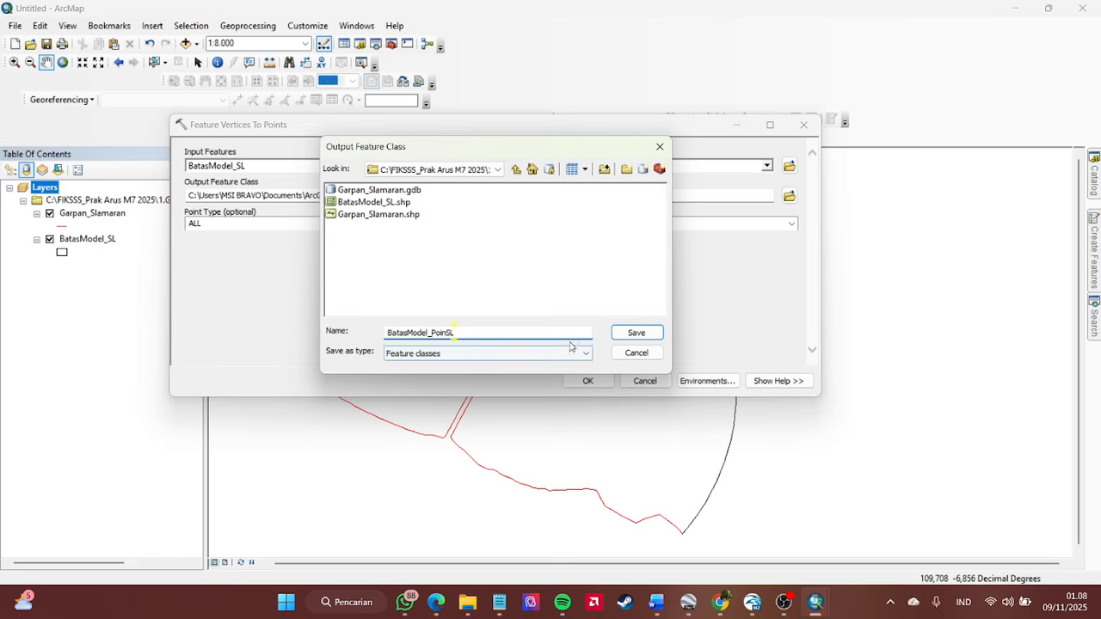
pyautogui.click(627, 334)
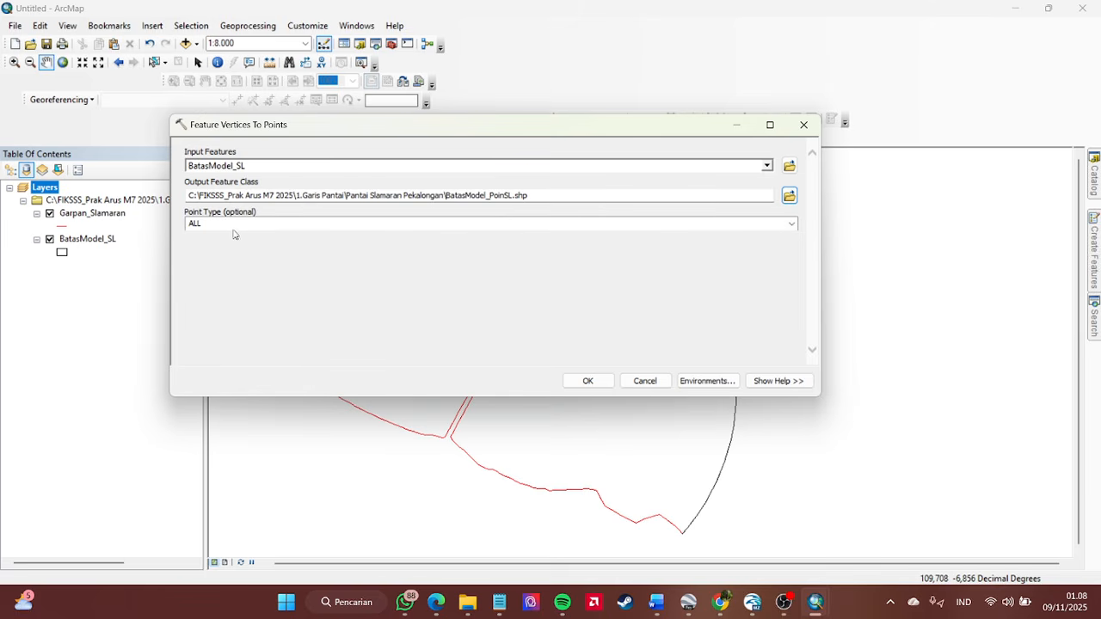
pyautogui.click(588, 381)
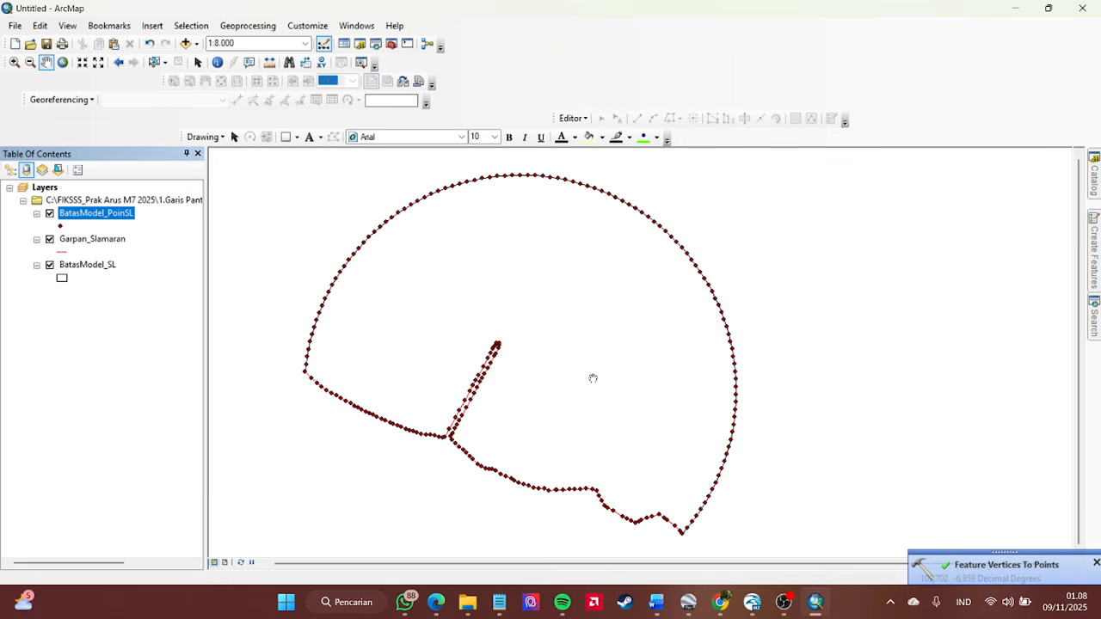
# - Change the symbol color of the BatasModel_PoinSL points to bright yellow-green
pyautogui.click(59, 225)
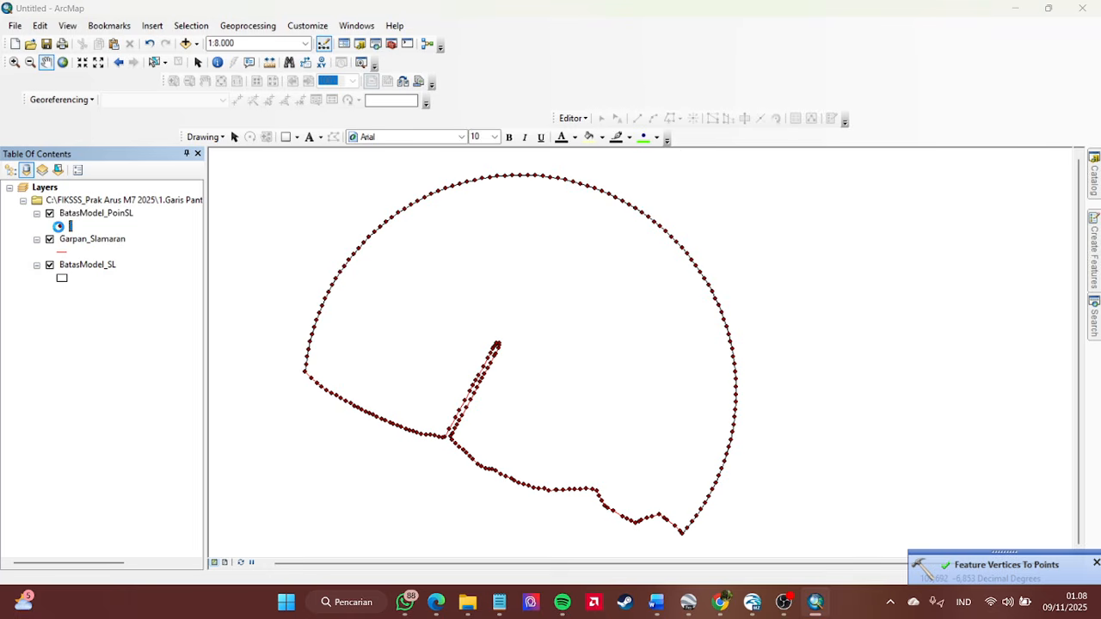
pyautogui.click(684, 245)
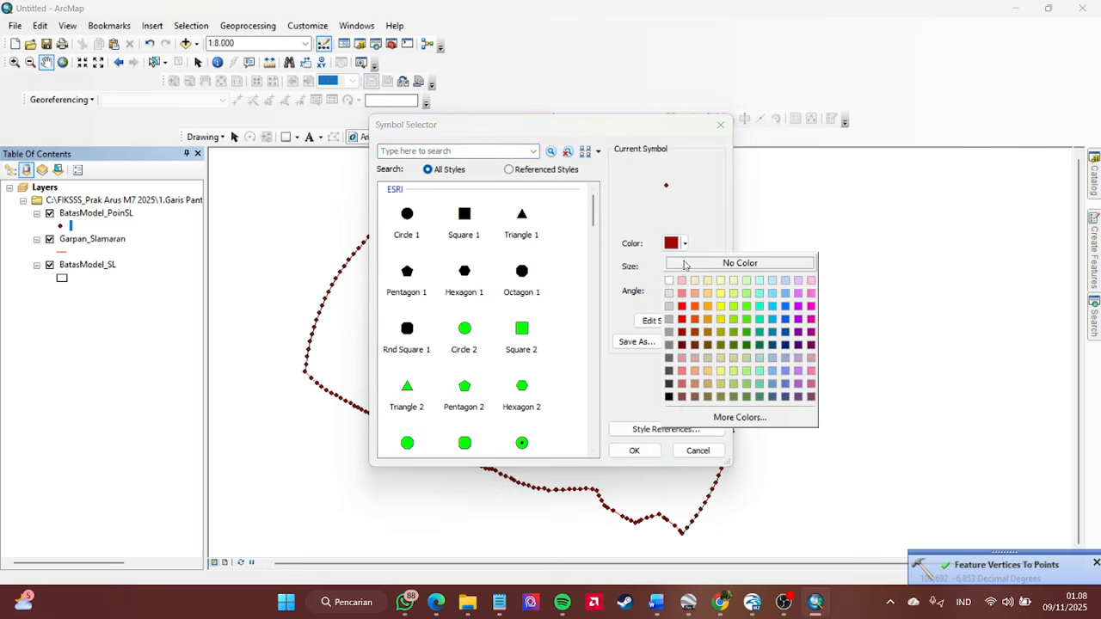
pyautogui.click(734, 306)
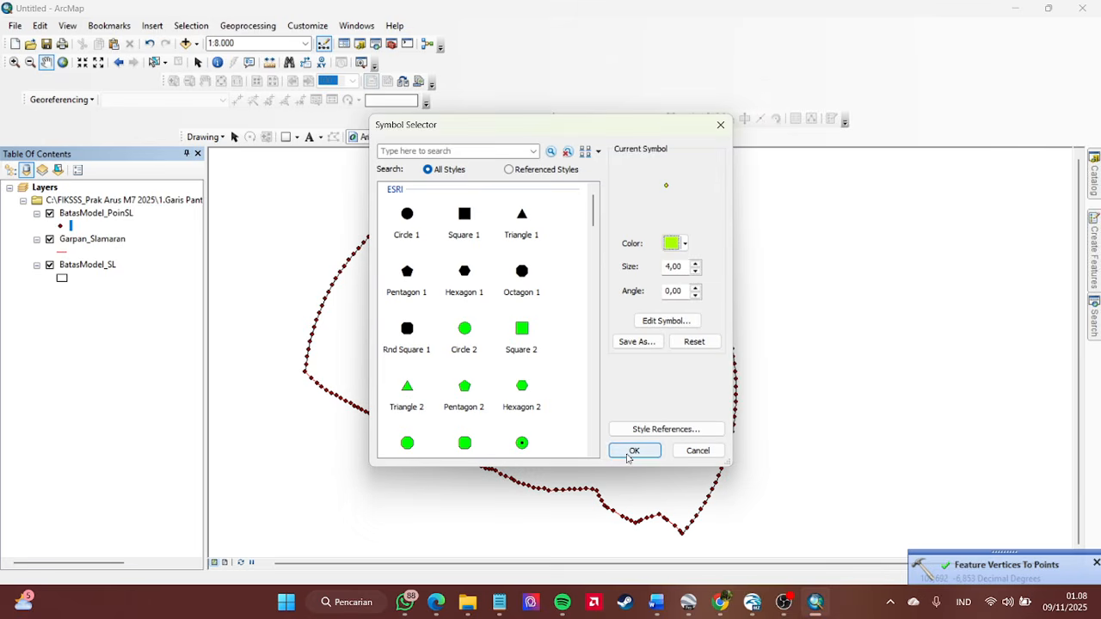
pyautogui.click(633, 451)
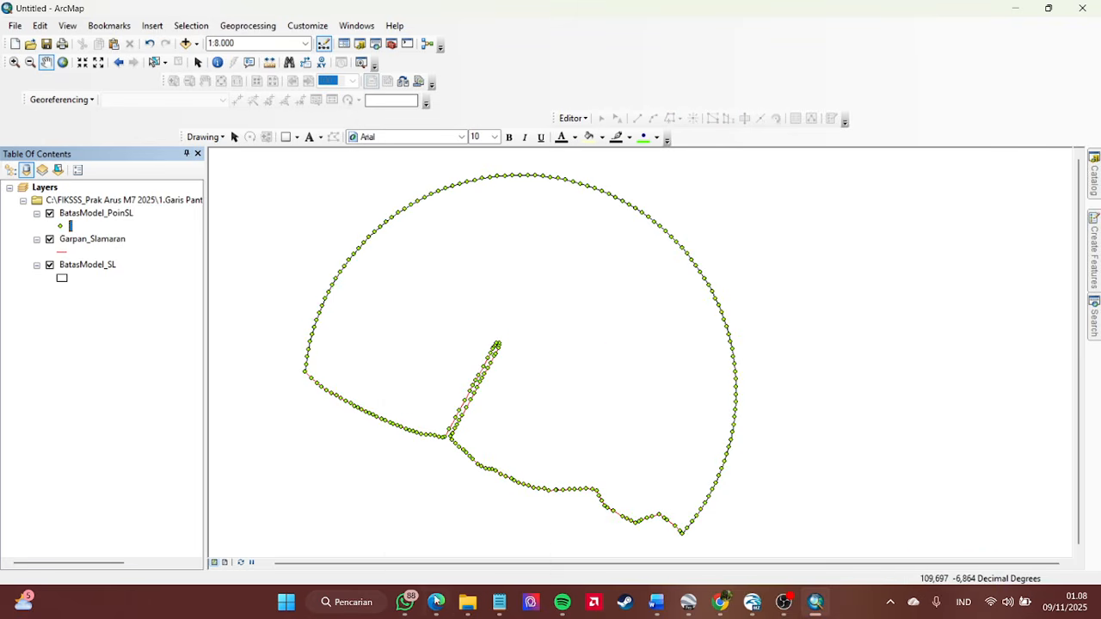
# - Check the 1.Garis Pantai\Pantai Slamaran Pekalongan folder in File Explorer for the new point shapefile and return to ArcMap
pyautogui.click(468, 602)
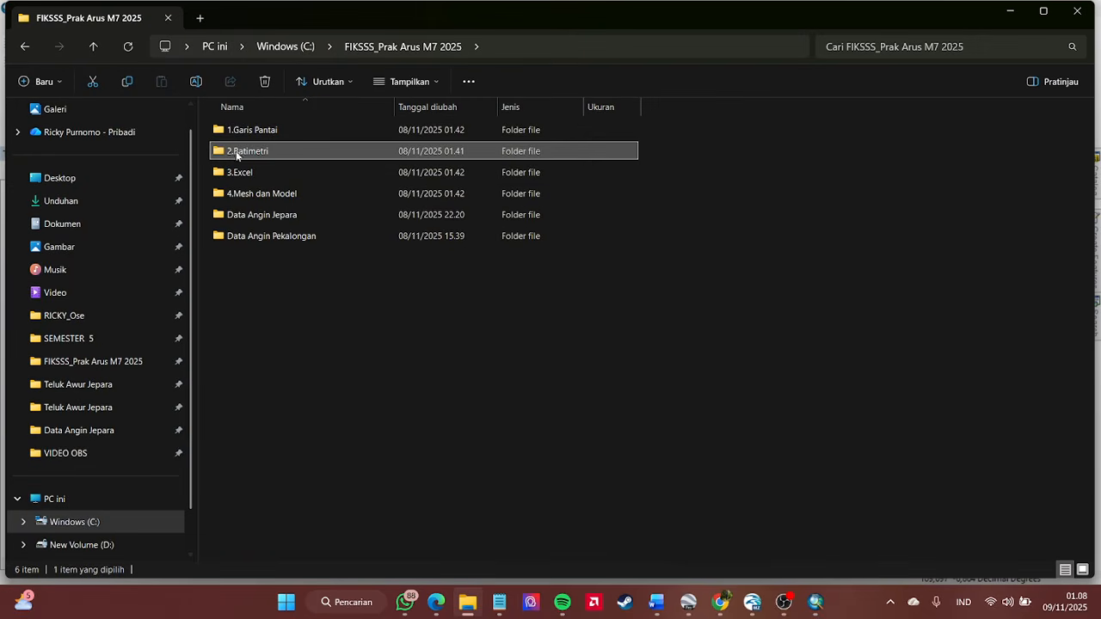
pyautogui.doubleClick(251, 130)
pyautogui.click(285, 133)
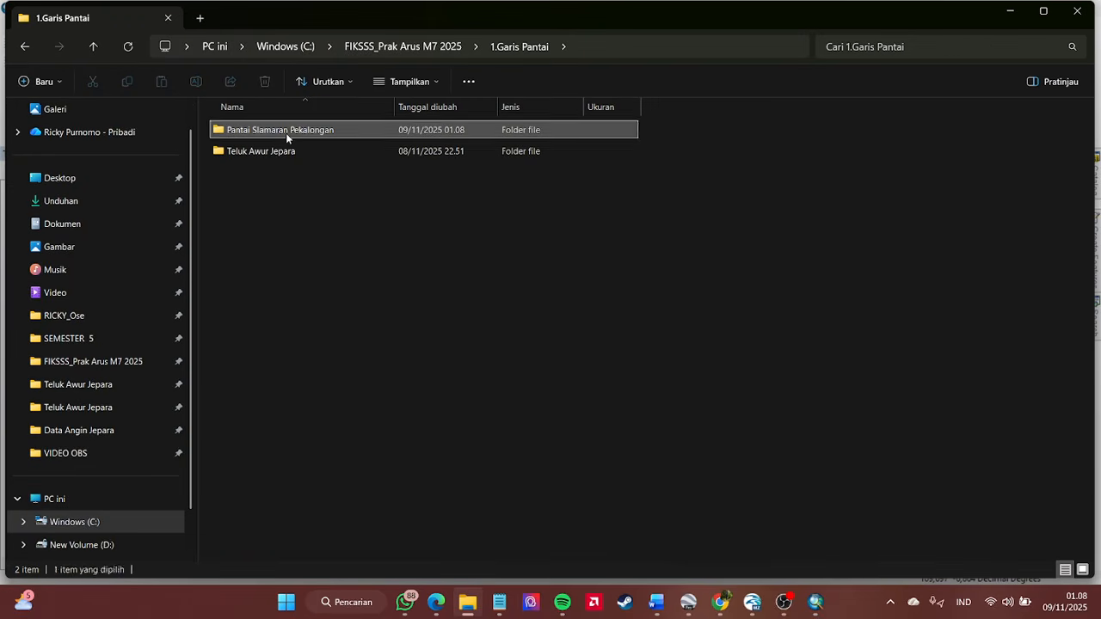
pyautogui.doubleClick(285, 132)
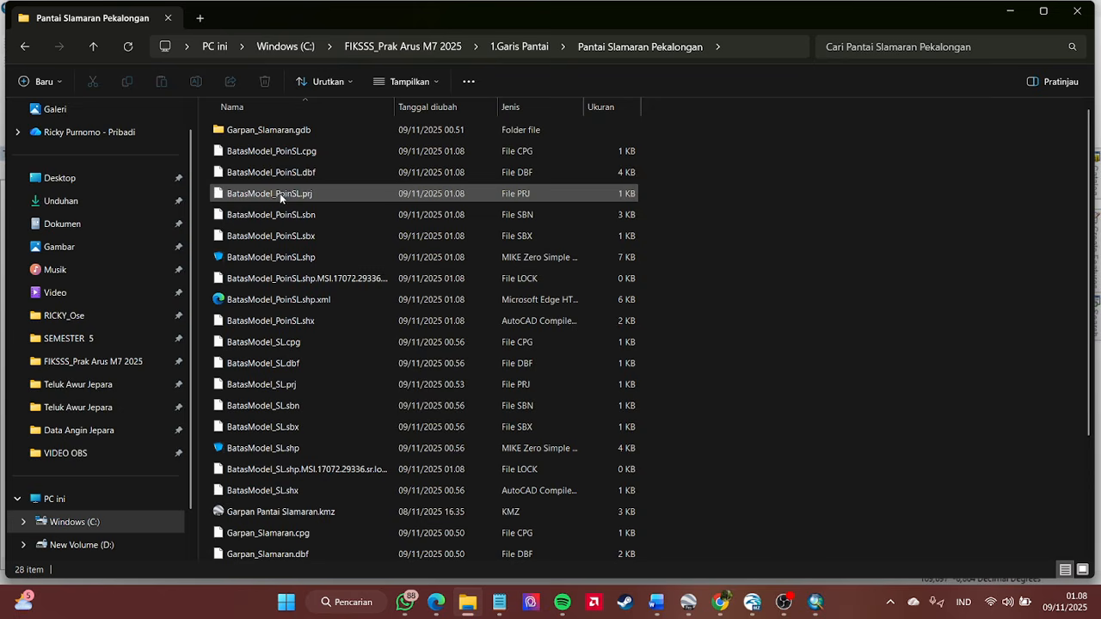
pyautogui.click(1010, 11)
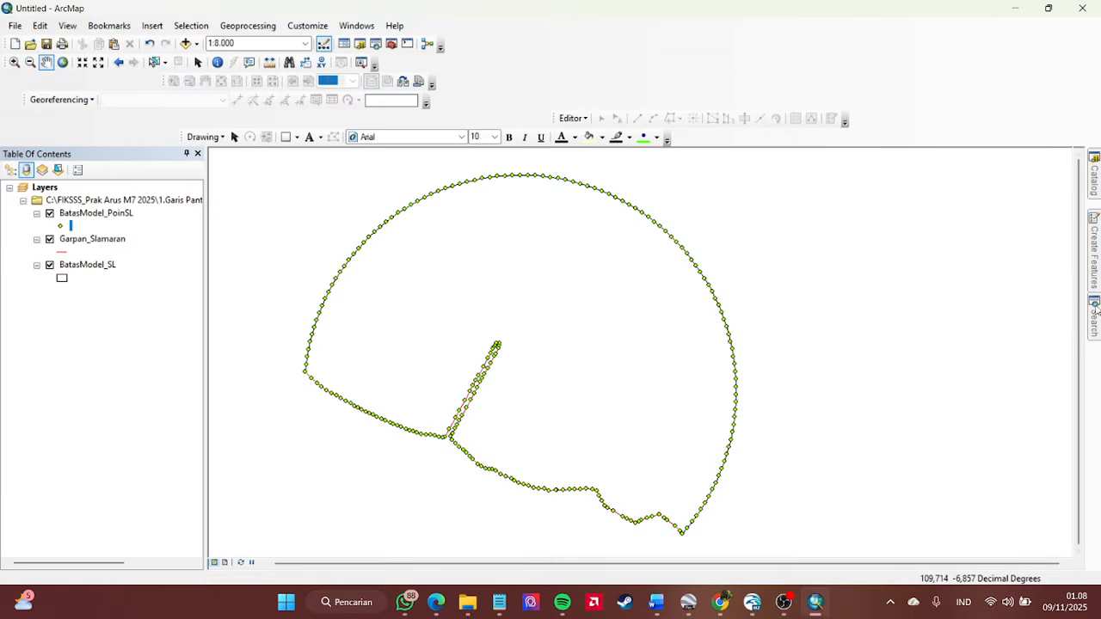
# - Look at the contents of the 3.Excel\Pantai Slamaran Pekalongan folder in File Explorer and return to ArcMap
pyautogui.click(467, 602)
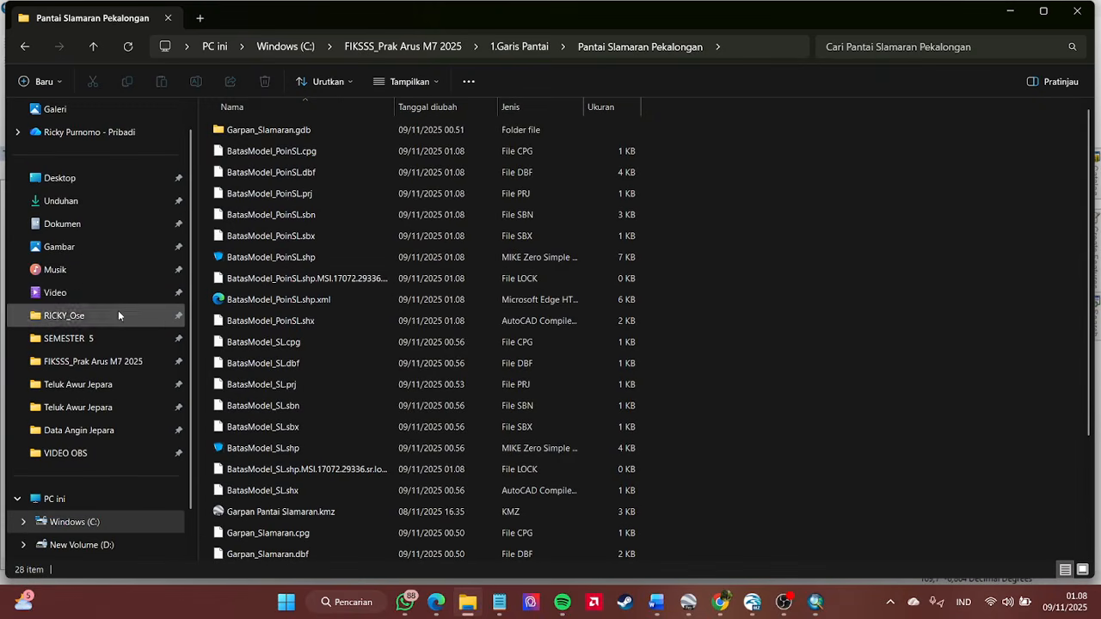
pyautogui.click(93, 47)
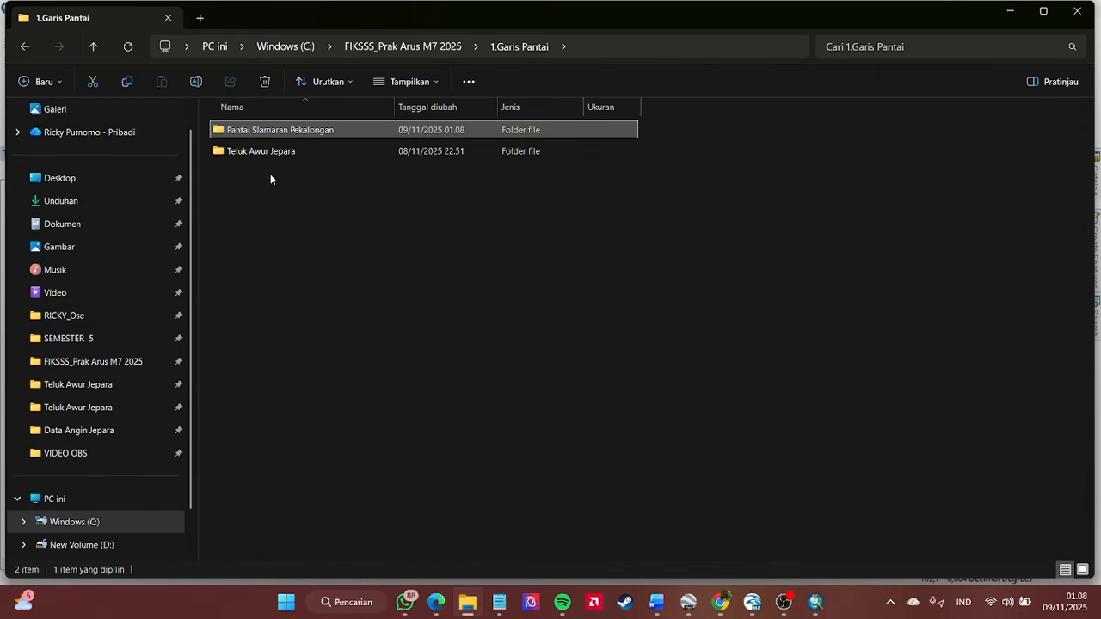
pyautogui.click(93, 46)
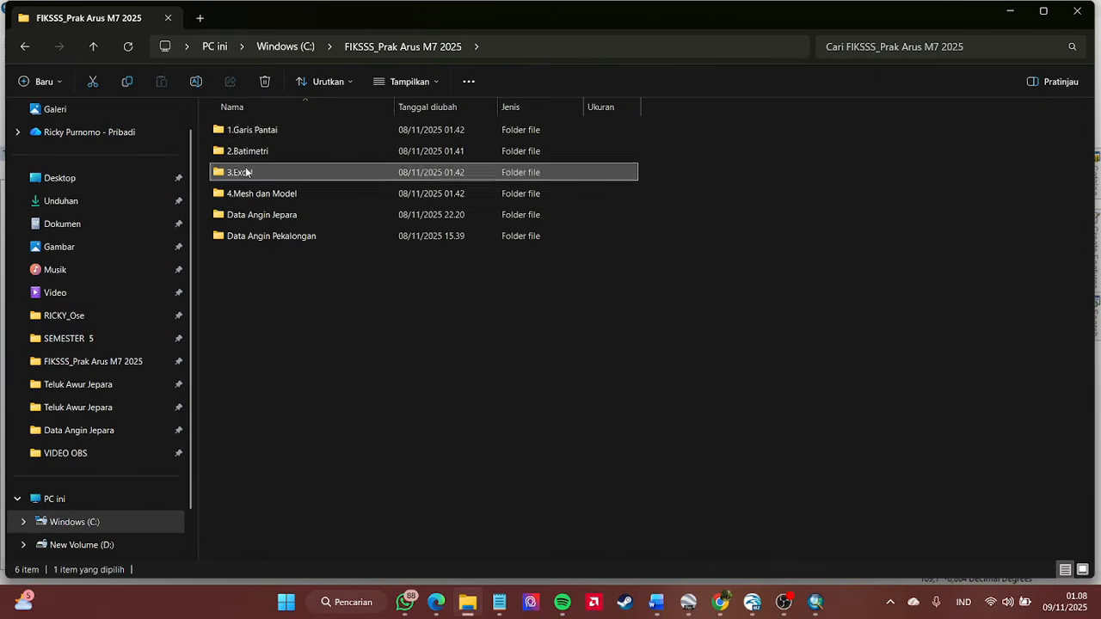
pyautogui.doubleClick(245, 172)
pyautogui.doubleClick(262, 129)
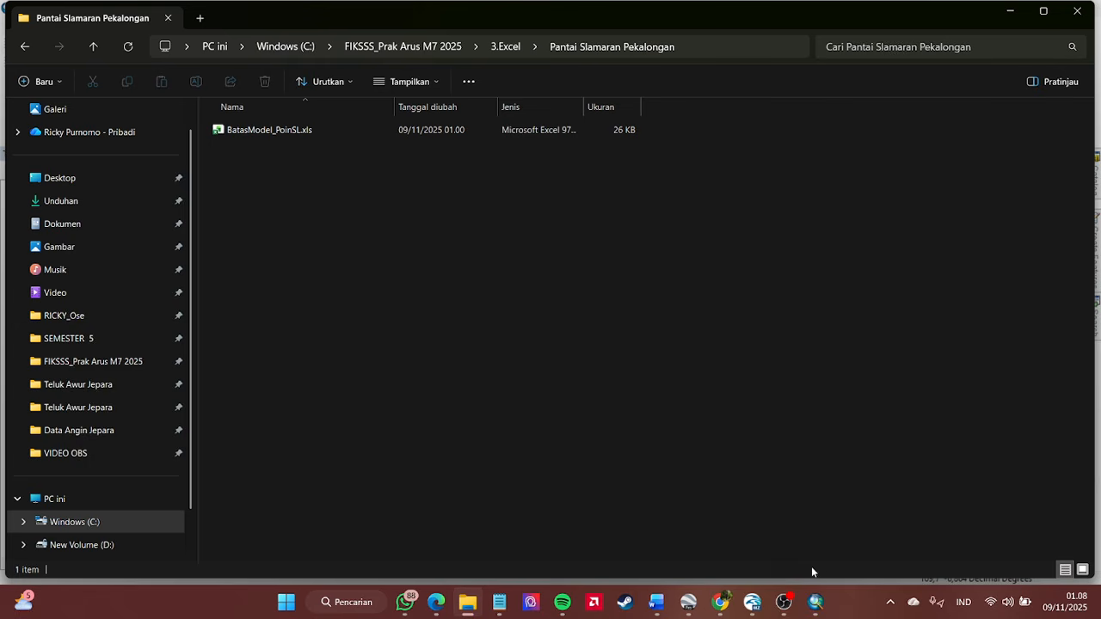
pyautogui.click(784, 602)
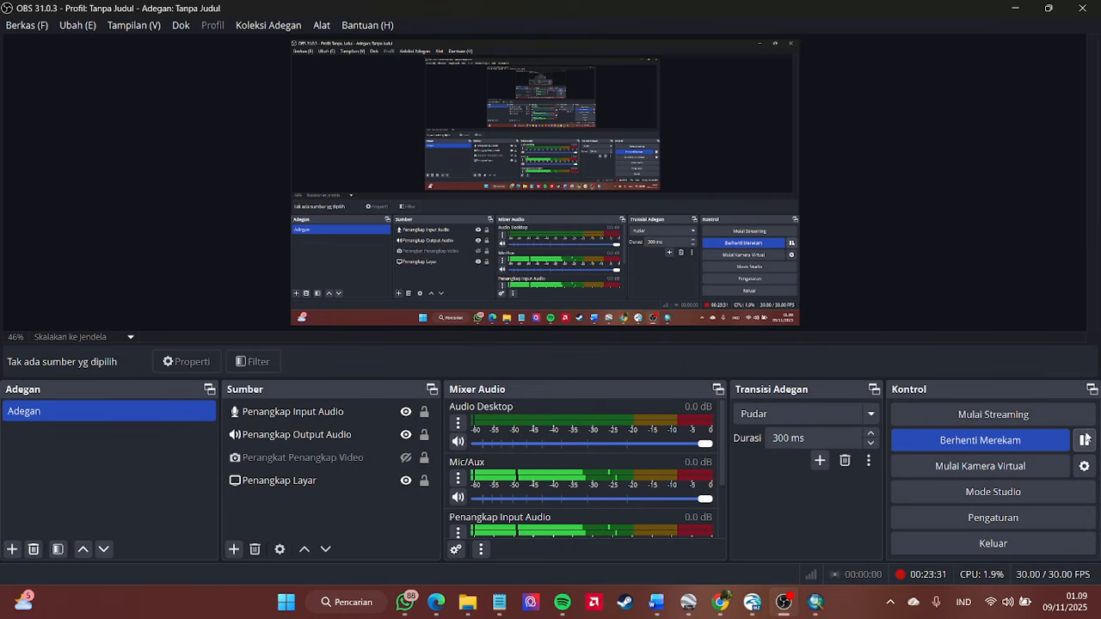
pyautogui.click(1015, 16)
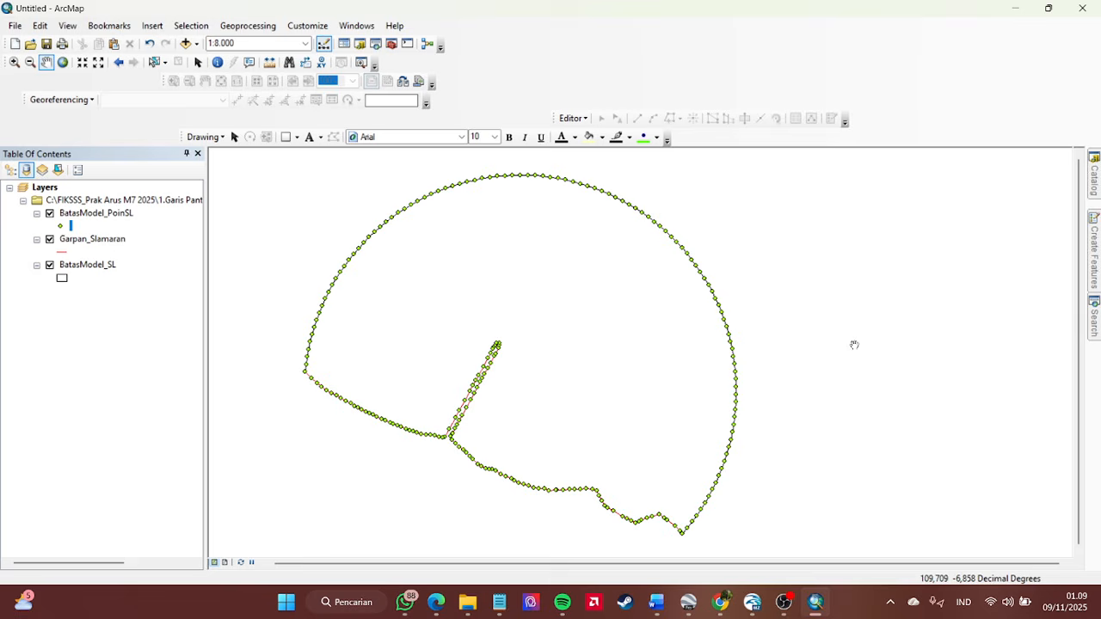
pyautogui.moveTo(1095, 325)
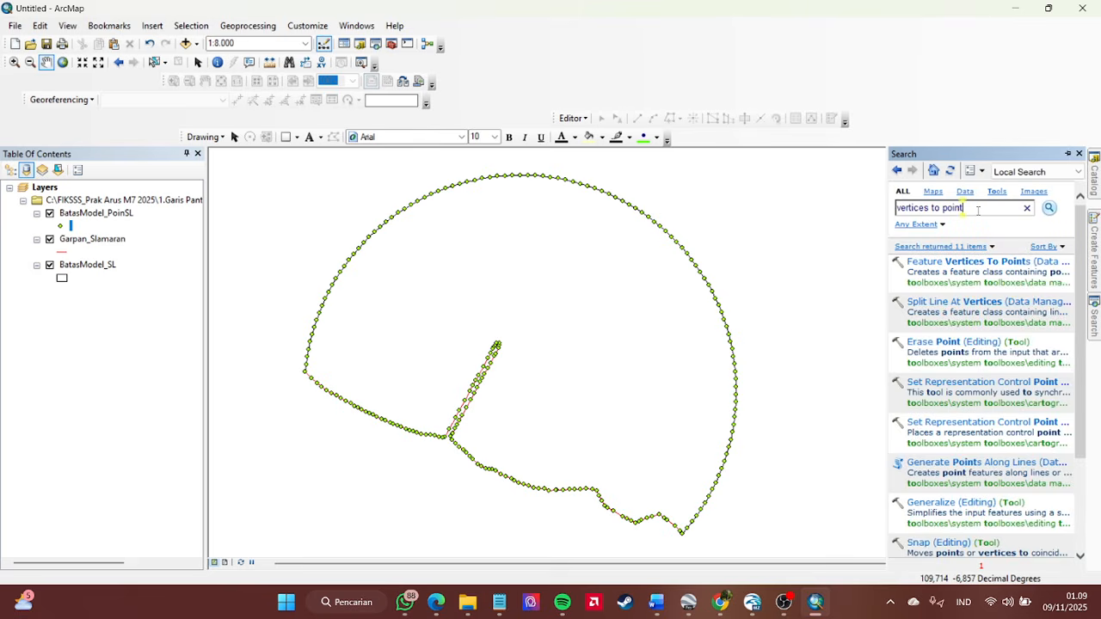
pyautogui.moveTo(978, 211); pyautogui.dragTo(904, 220)
pyautogui.press('BackSpace')
pyautogui.write('table to excel')
pyautogui.press('Return')
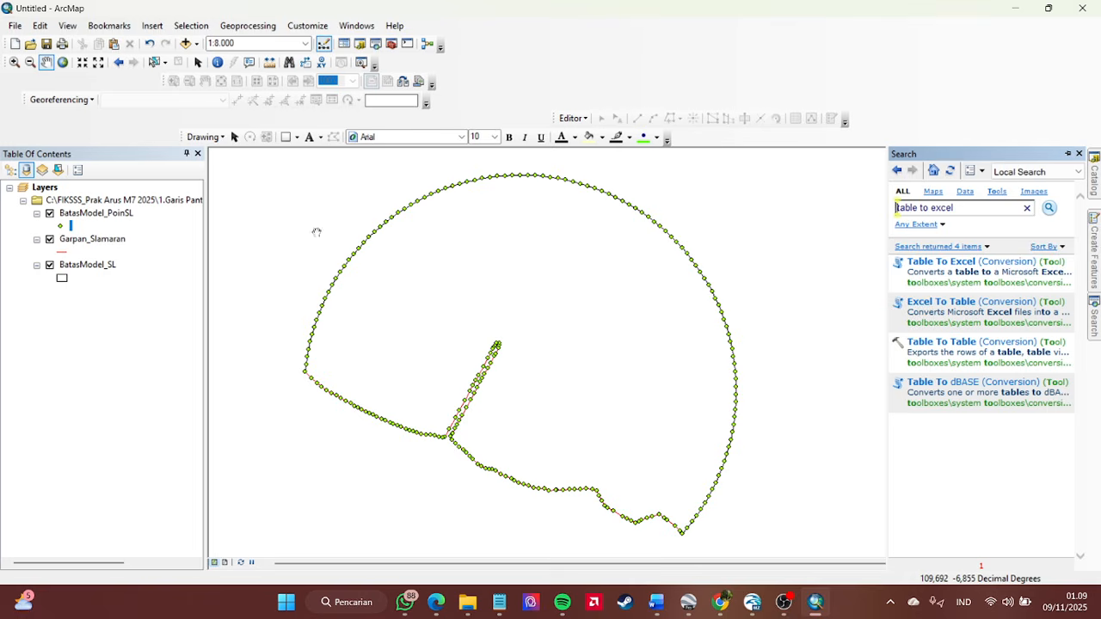
pyautogui.click(1079, 153)
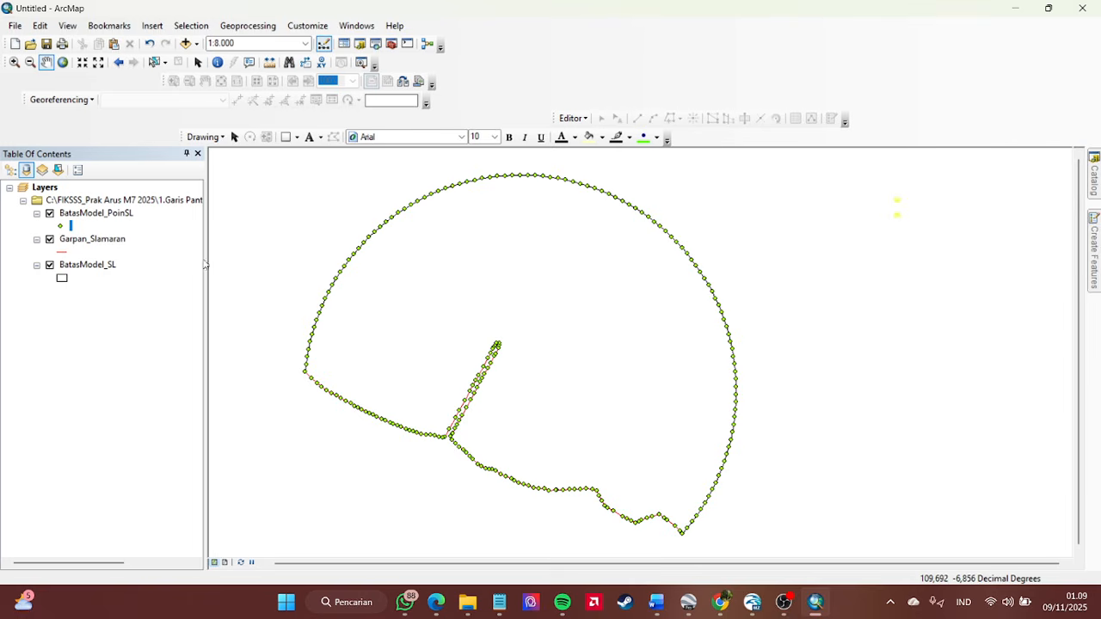
pyautogui.click(60, 226)
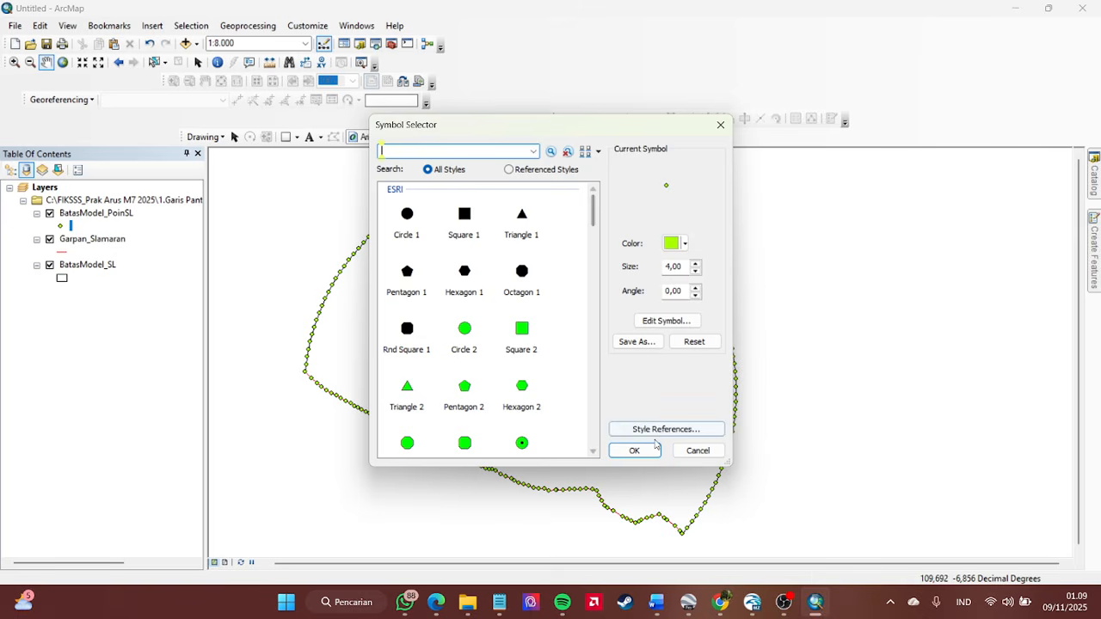
pyautogui.click(697, 451)
# - Open the attribute table of the BatasModel_PoinSL layer
pyautogui.click(101, 217)
pyautogui.rightClick(101, 217)
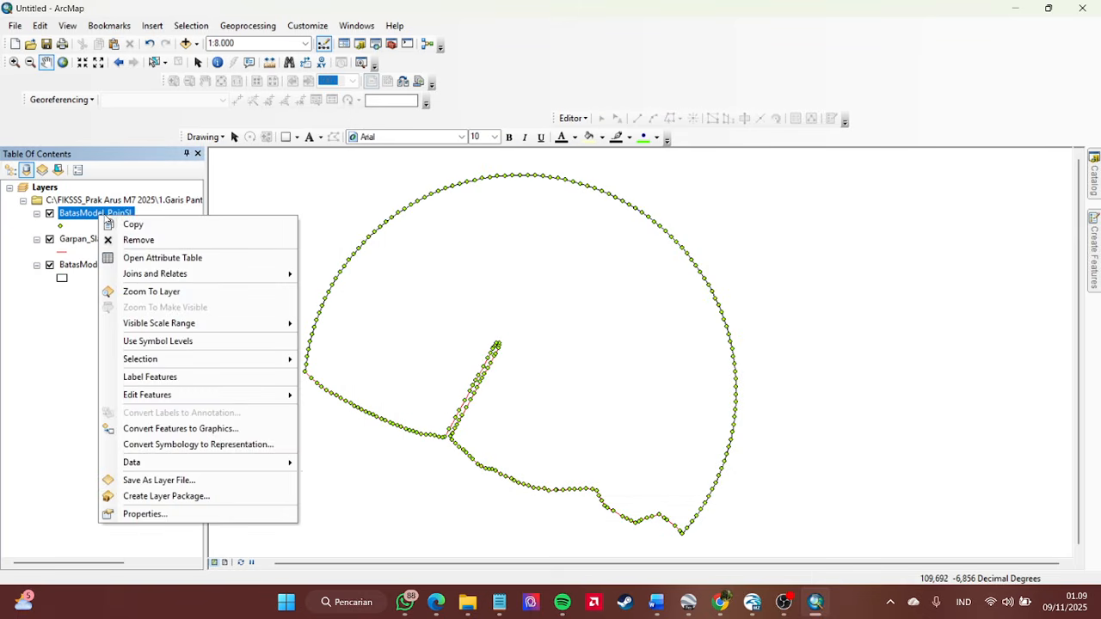
pyautogui.click(157, 258)
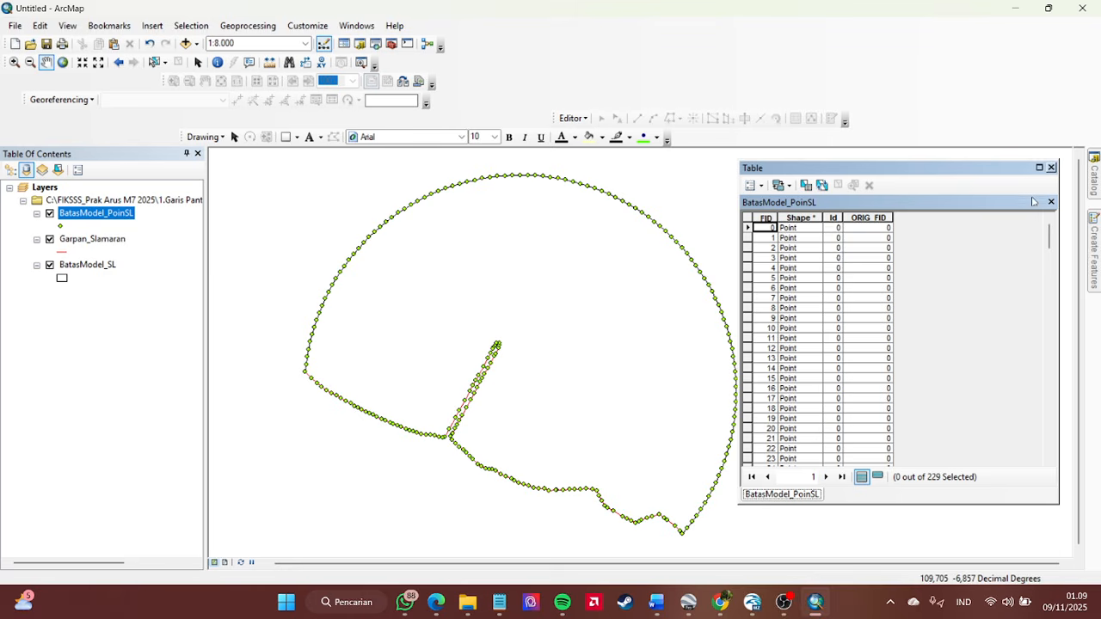
# - Close the BatasModel_PoinSL attribute table and search the tools for "add xy"
pyautogui.click(1051, 167)
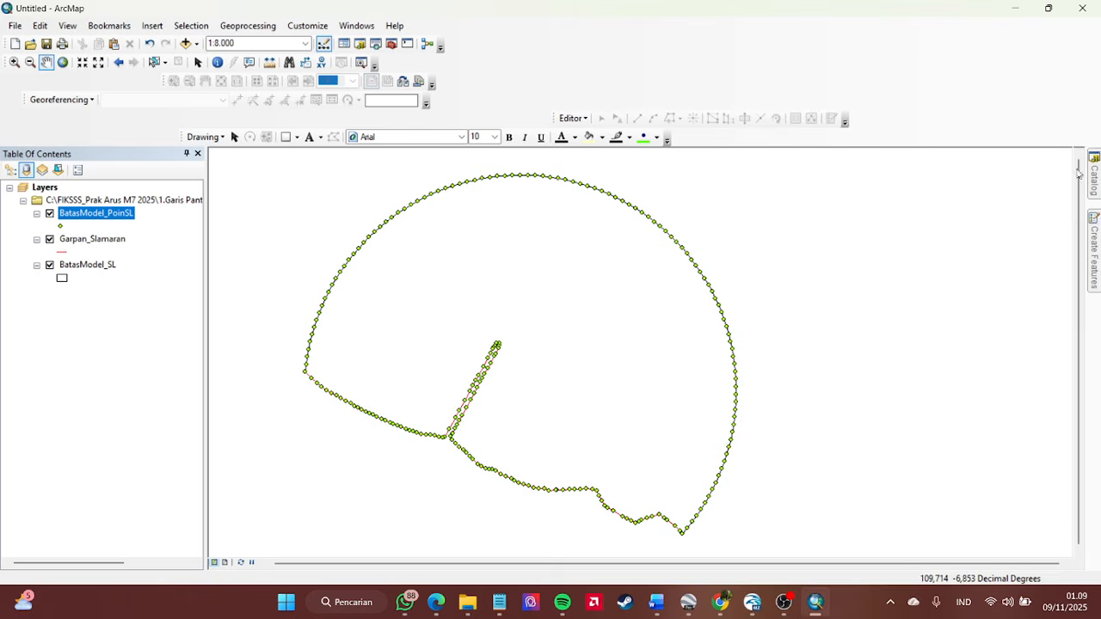
pyautogui.click(375, 45)
pyautogui.moveTo(976, 206); pyautogui.dragTo(888, 206)
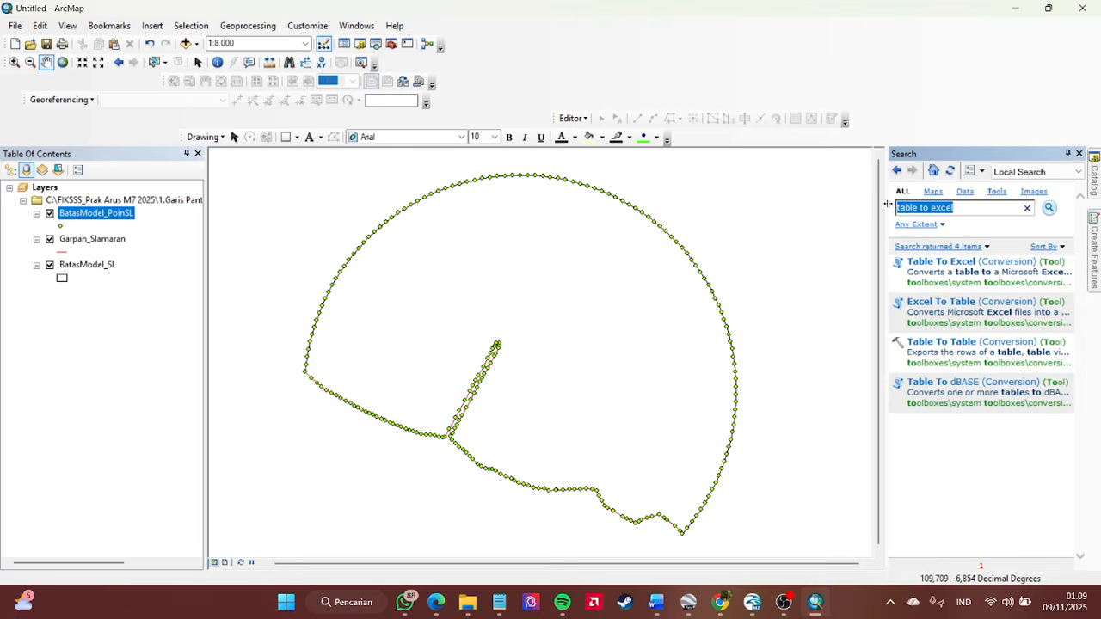
pyautogui.press('BackSpace')
pyautogui.write('add')
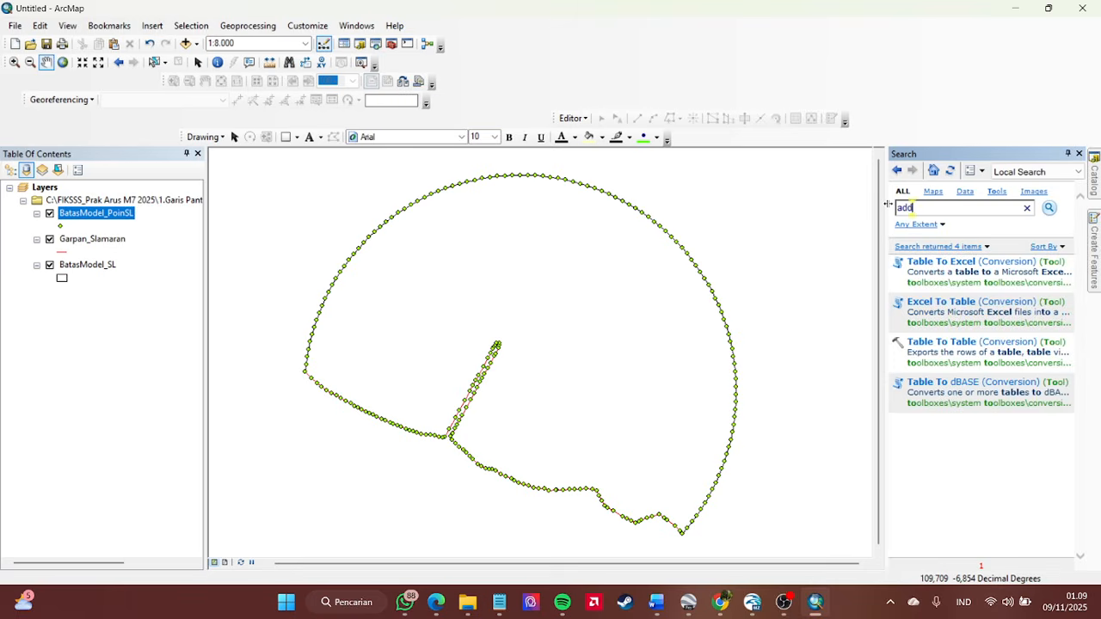
pyautogui.write(' xy')
pyautogui.press('Return')
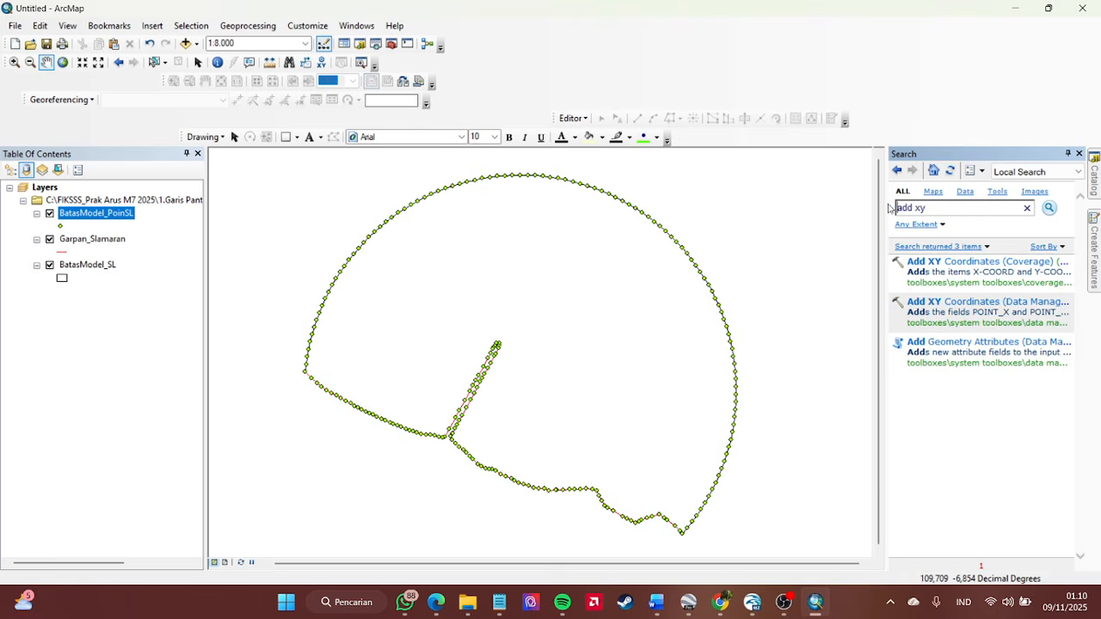
# - Run the Data Management version of Add XY Coordinates with BatasModel_PoinSL as the input features
pyautogui.click(974, 303)
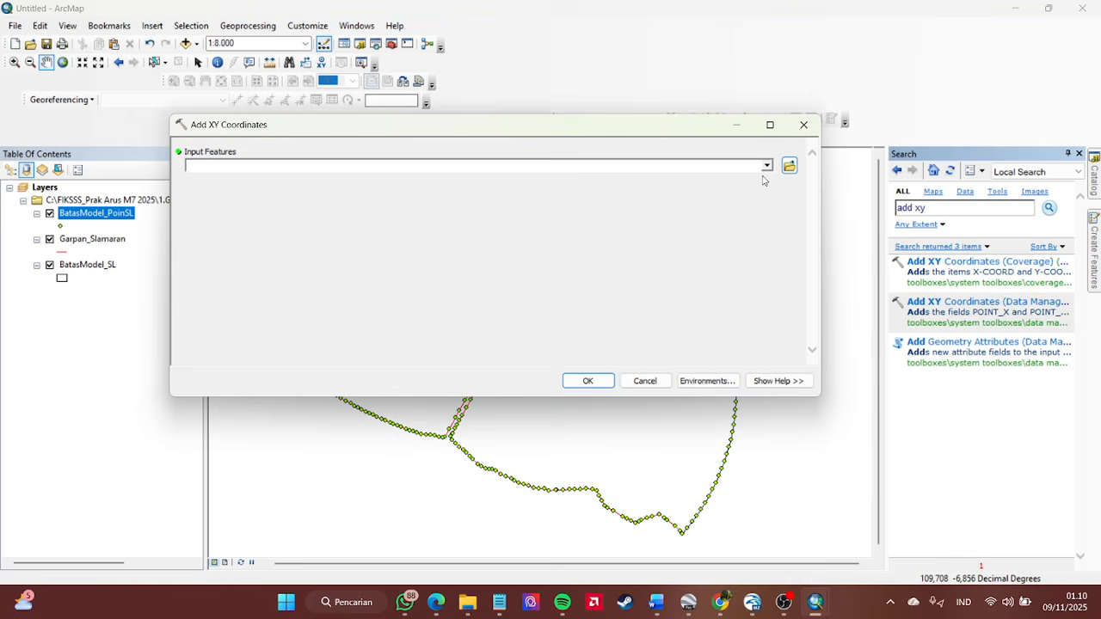
pyautogui.click(766, 167)
pyautogui.click(267, 181)
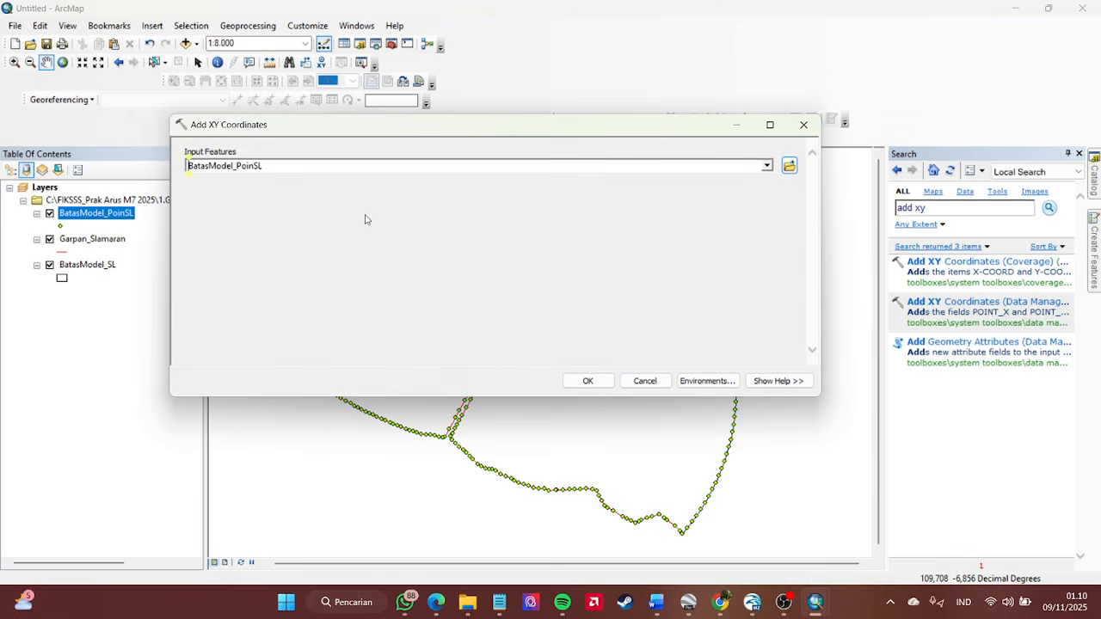
pyautogui.click(587, 381)
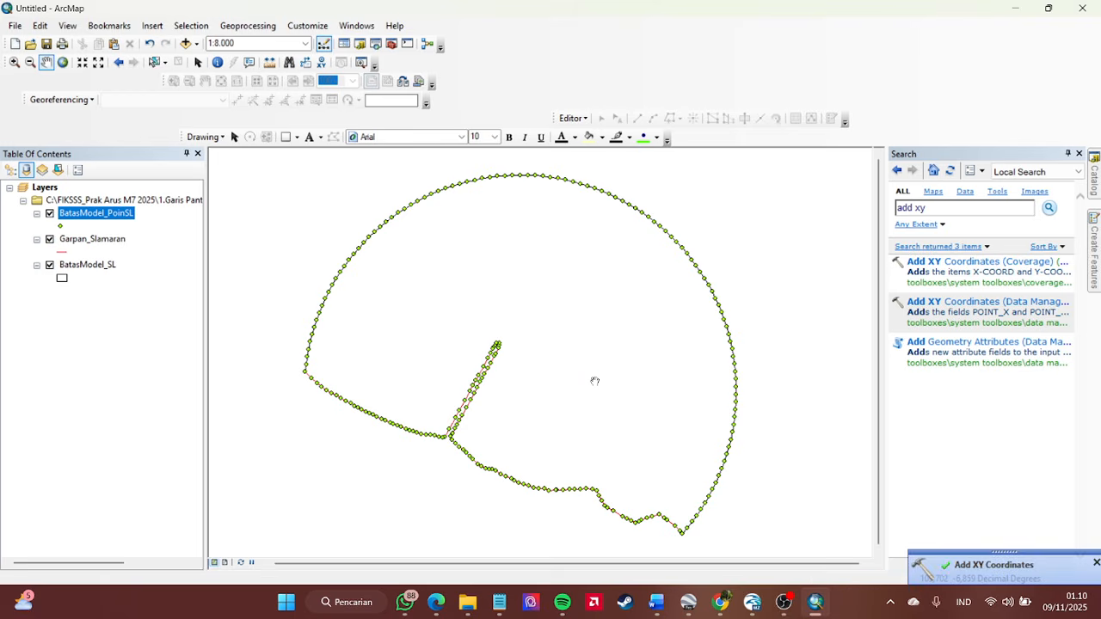
# - Examine the POINT_X and POINT_Y fields in the BatasModel_PoinSL attribute table, closing the table when done
pyautogui.rightClick(86, 215)
pyautogui.click(142, 254)
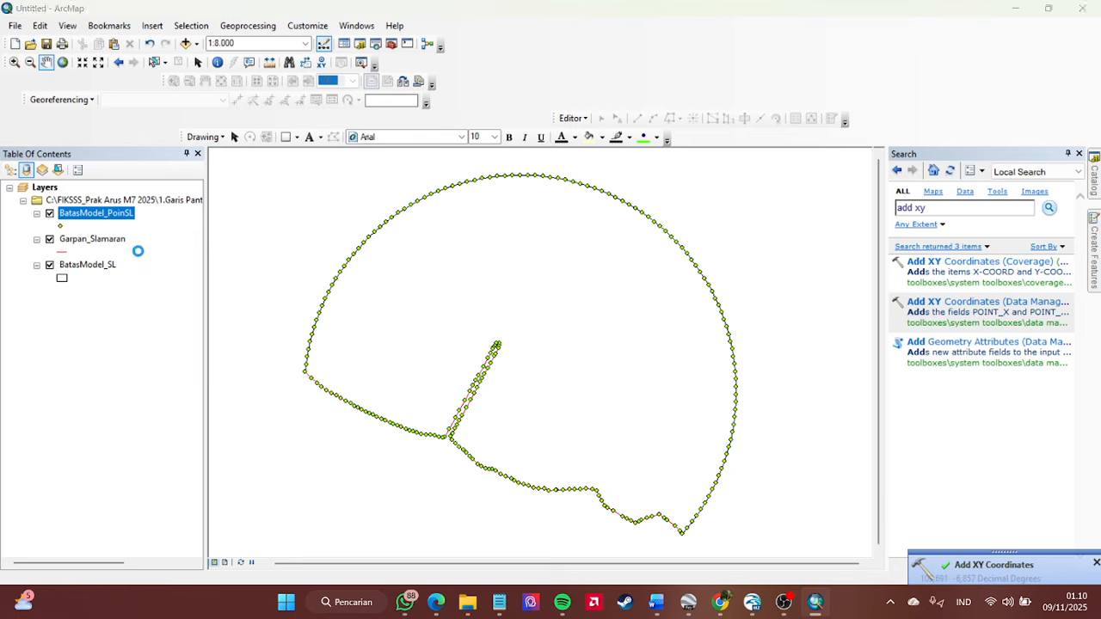
pyautogui.scroll(-10, 933, 289)
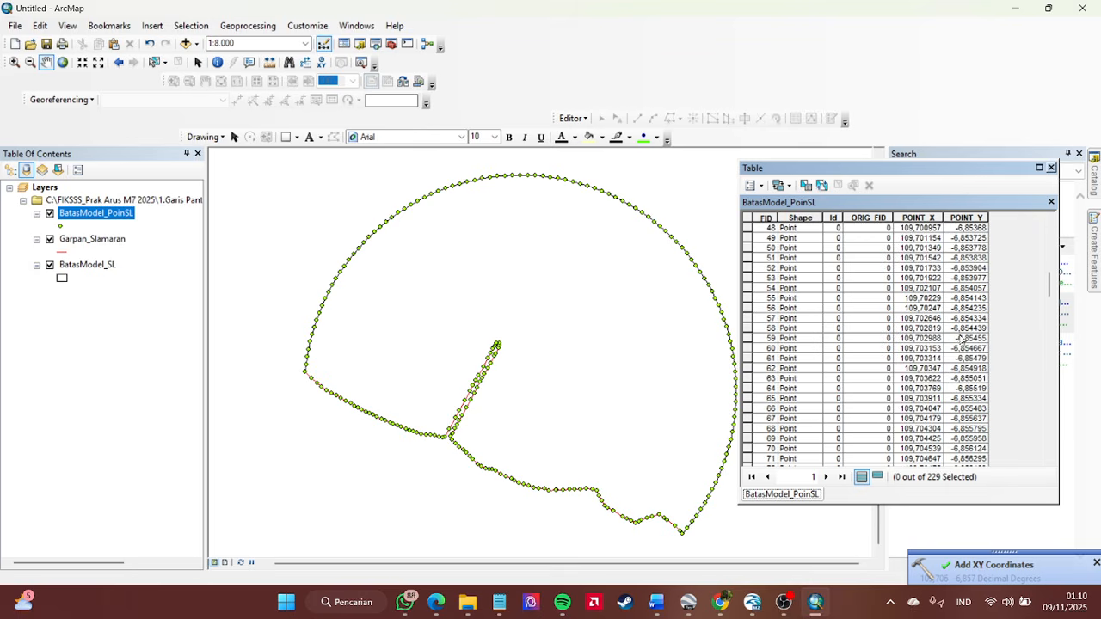
pyautogui.moveTo(1051, 291); pyautogui.dragTo(1053, 206)
pyautogui.click(1051, 167)
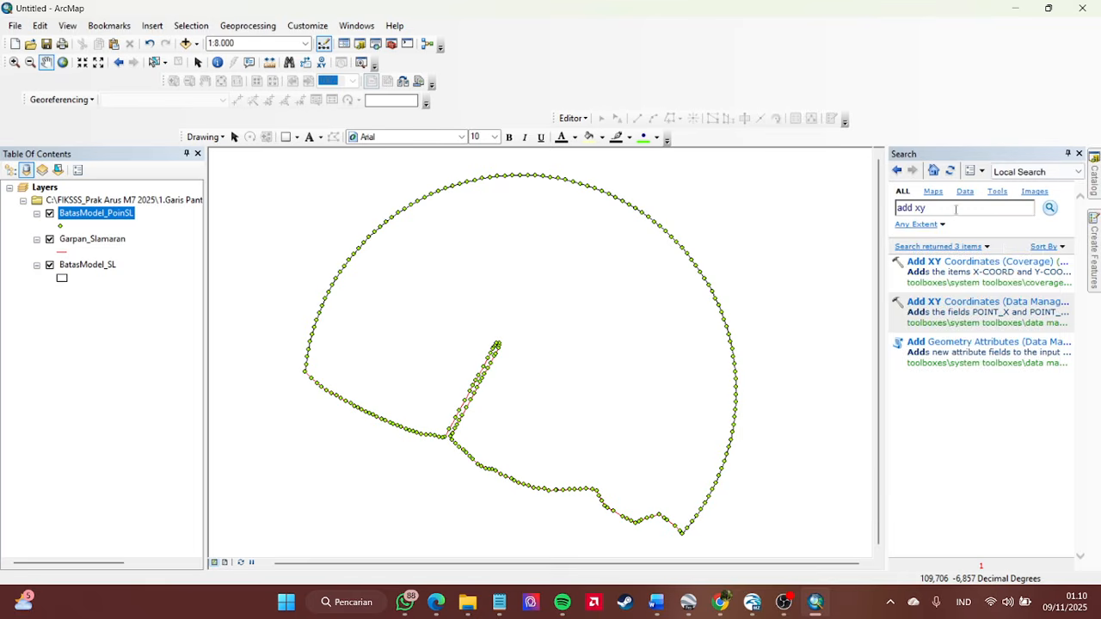
# - Search the tools for "table to excel" and set BatasModel_PoinSL as the Table To Excel input table
pyautogui.click(924, 207)
pyautogui.press('BackSpace')
pyautogui.write('tab')
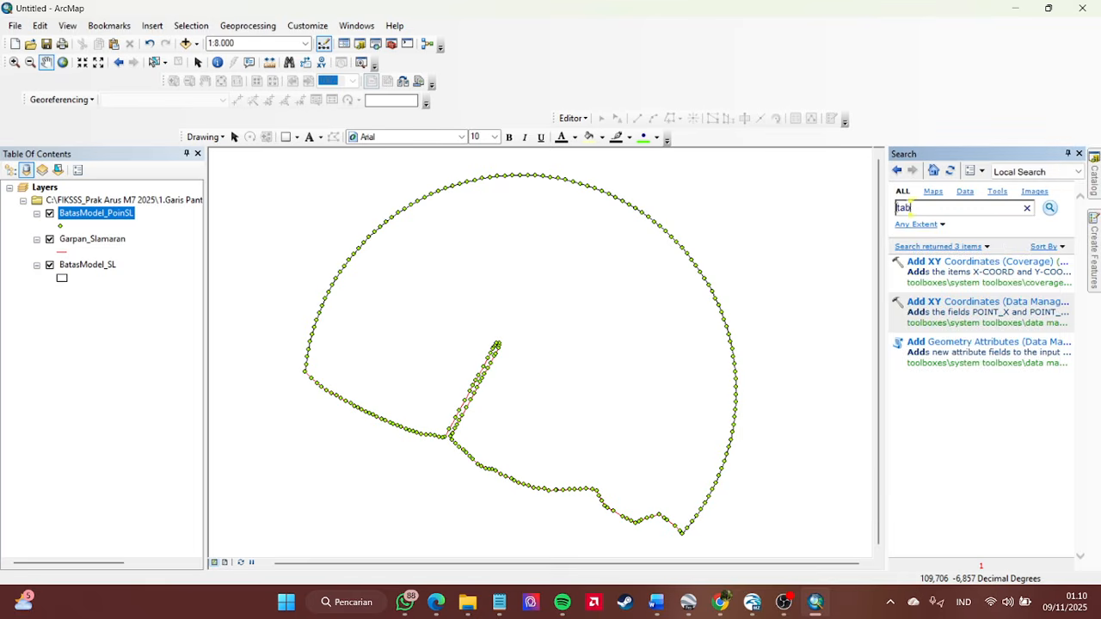
pyautogui.write('le to excel')
pyautogui.press('Return')
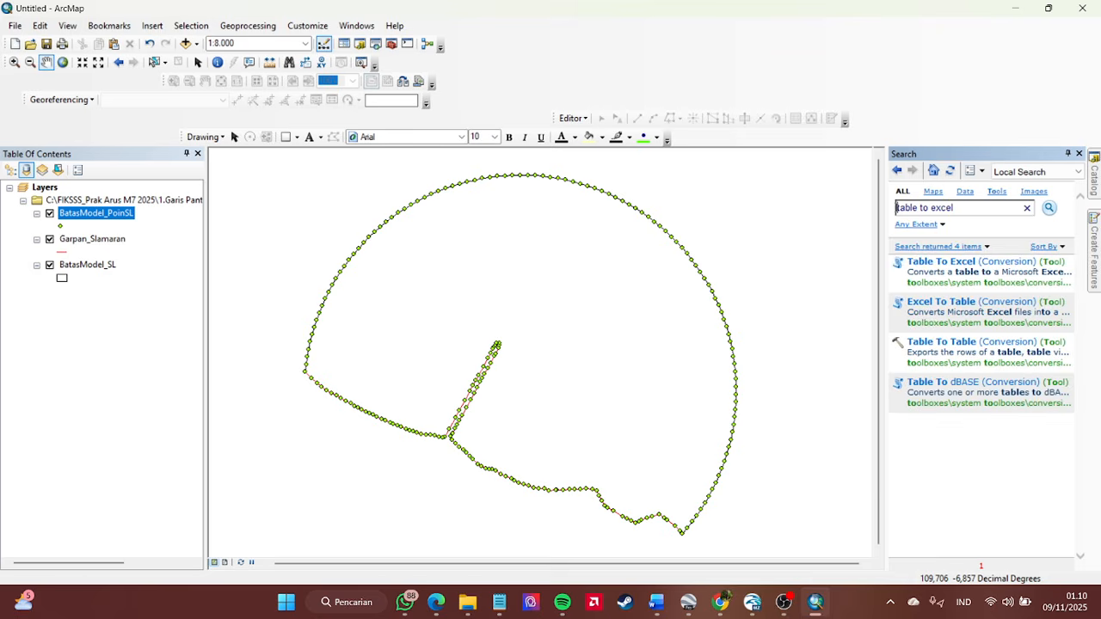
pyautogui.click(959, 269)
pyautogui.click(768, 168)
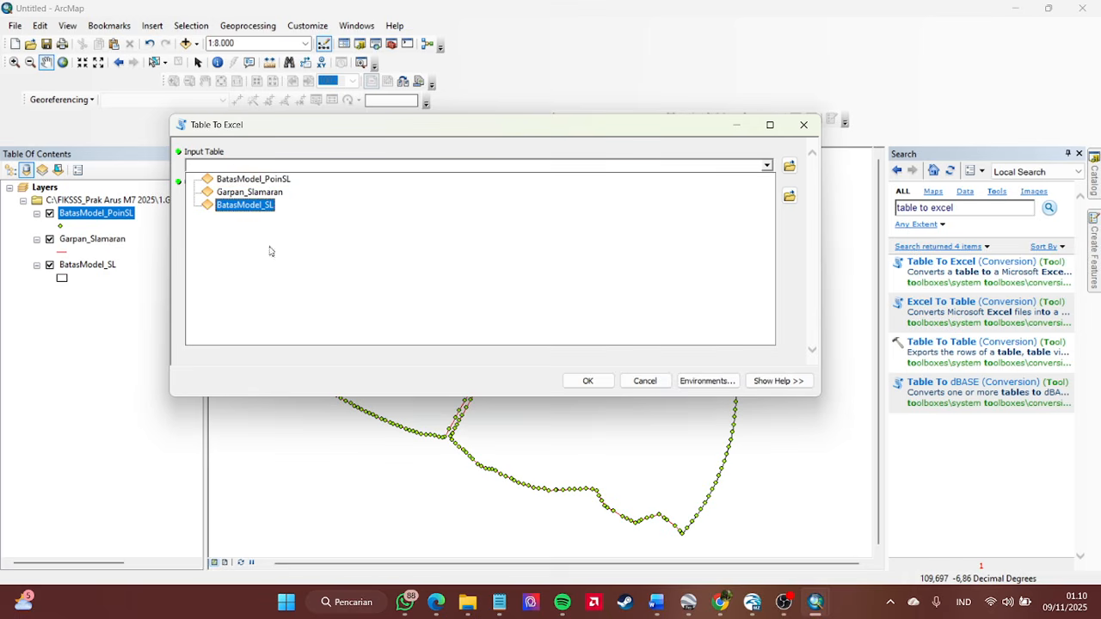
pyautogui.click(251, 181)
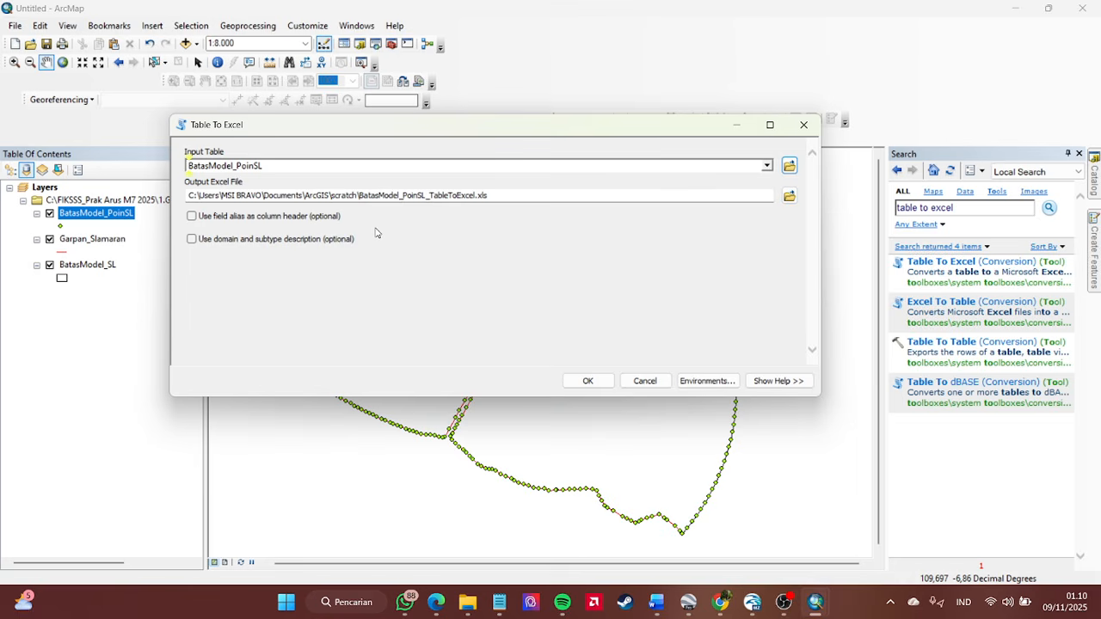
# - Export the table as BatasModel_PoinSL in xls format to the Pantai Slamaran Pekalongan folder inside 3.Excel
pyautogui.click(789, 196)
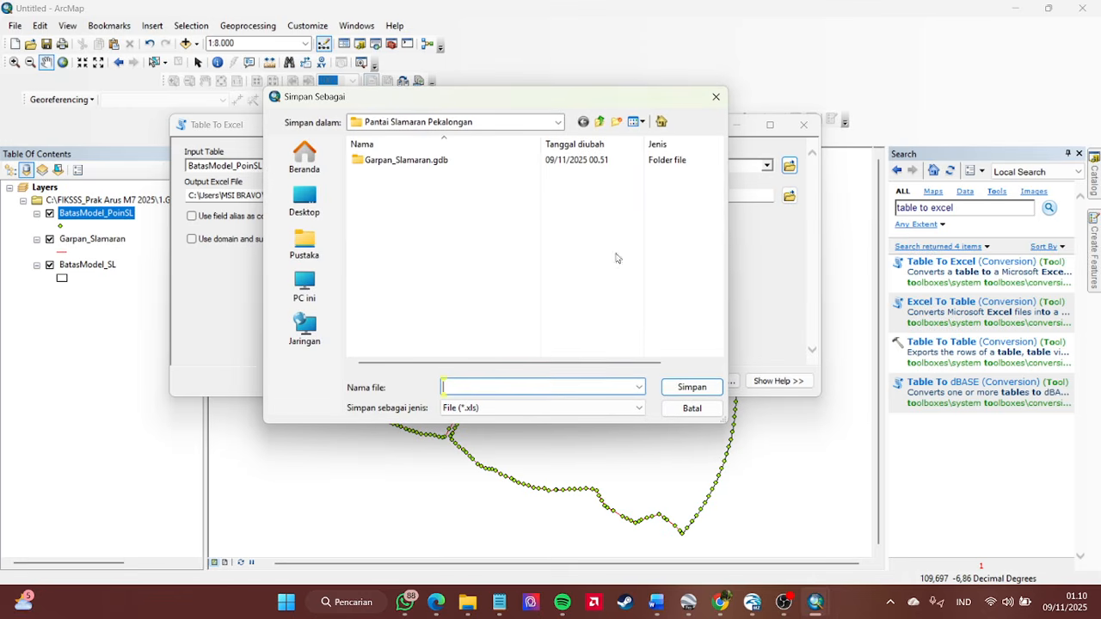
pyautogui.click(600, 122)
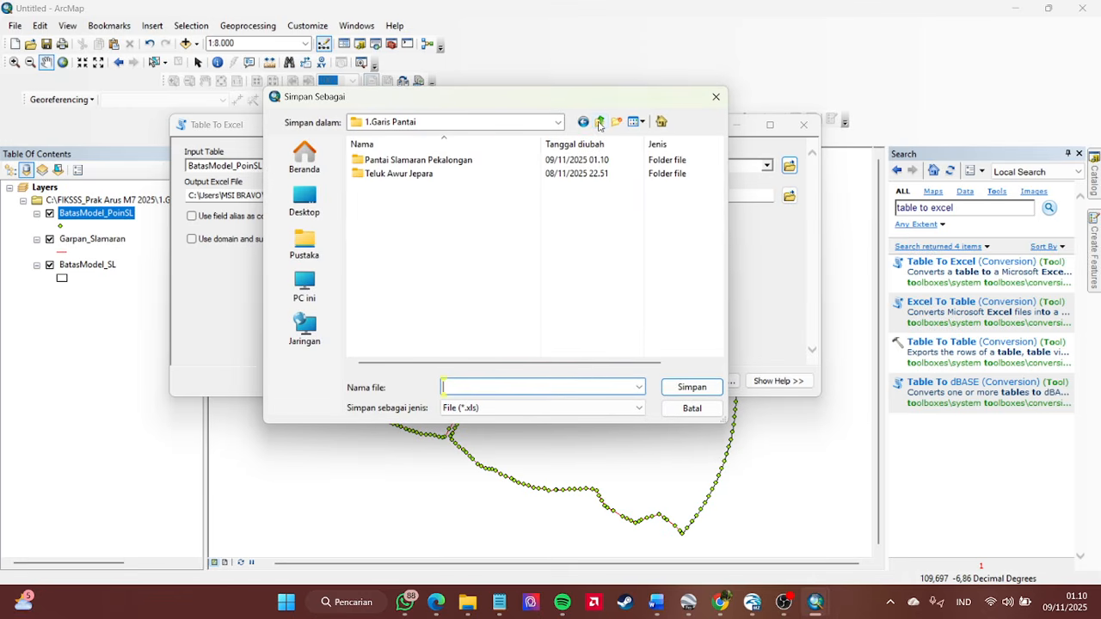
pyautogui.click(601, 122)
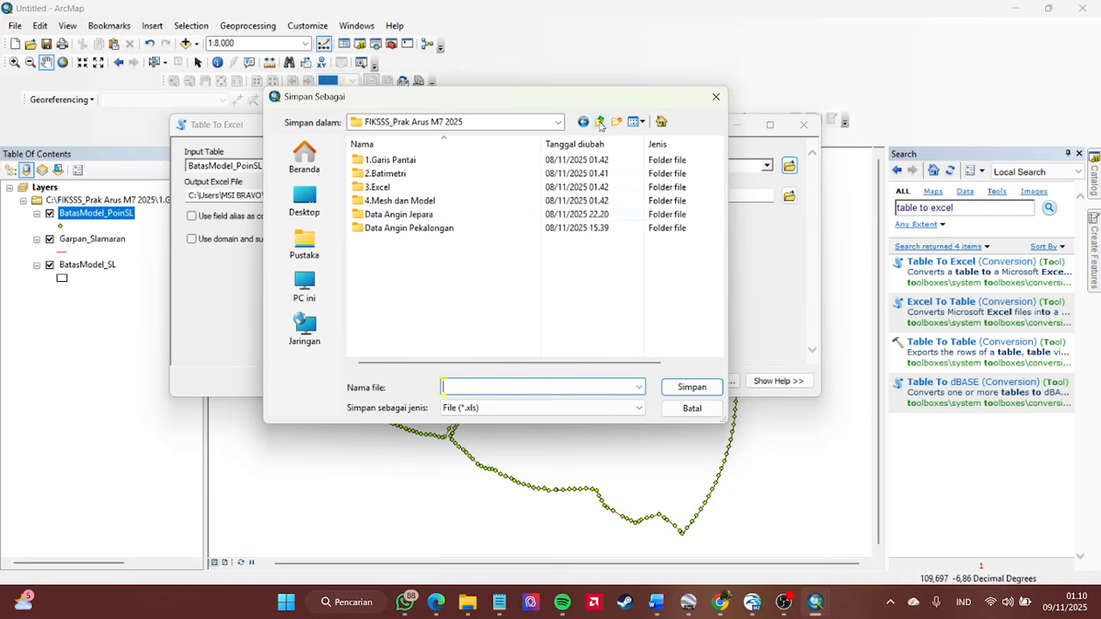
pyautogui.doubleClick(408, 188)
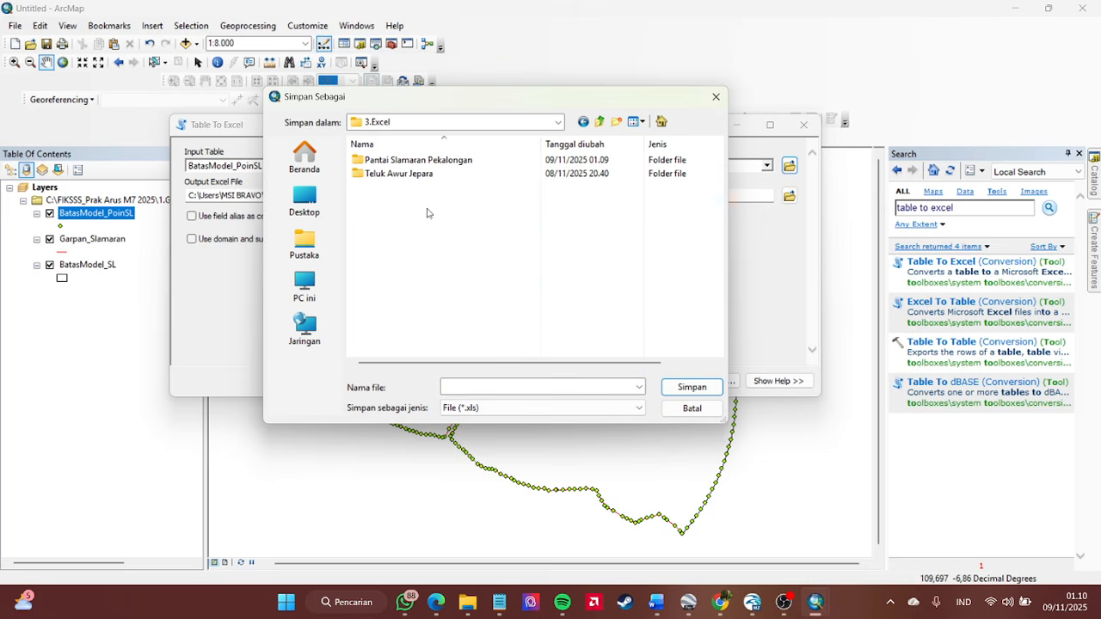
pyautogui.doubleClick(430, 160)
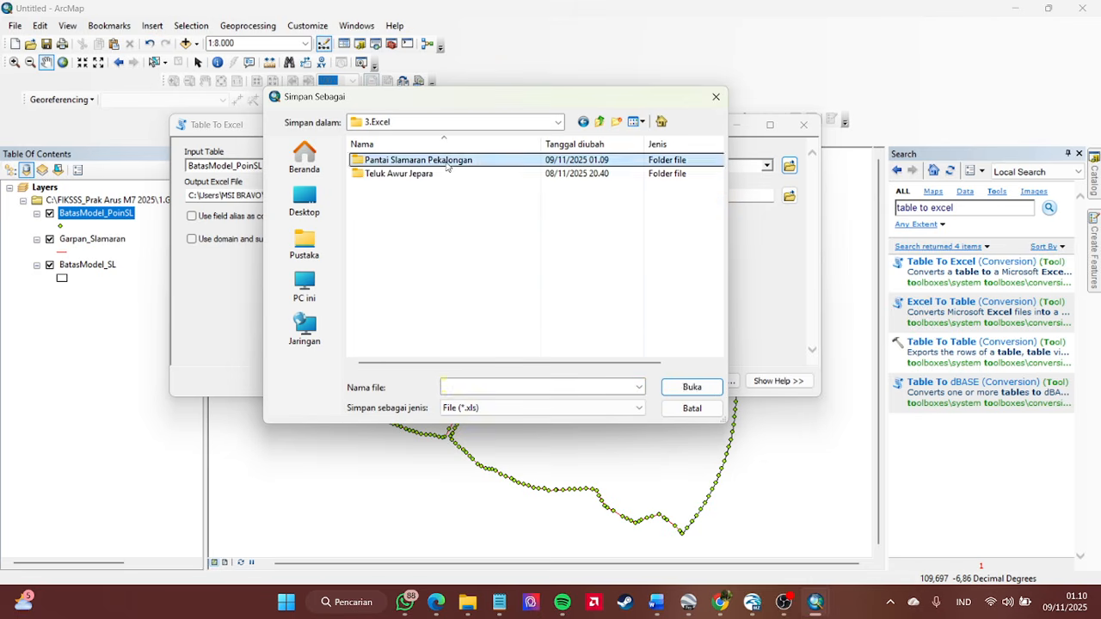
pyautogui.click(494, 383)
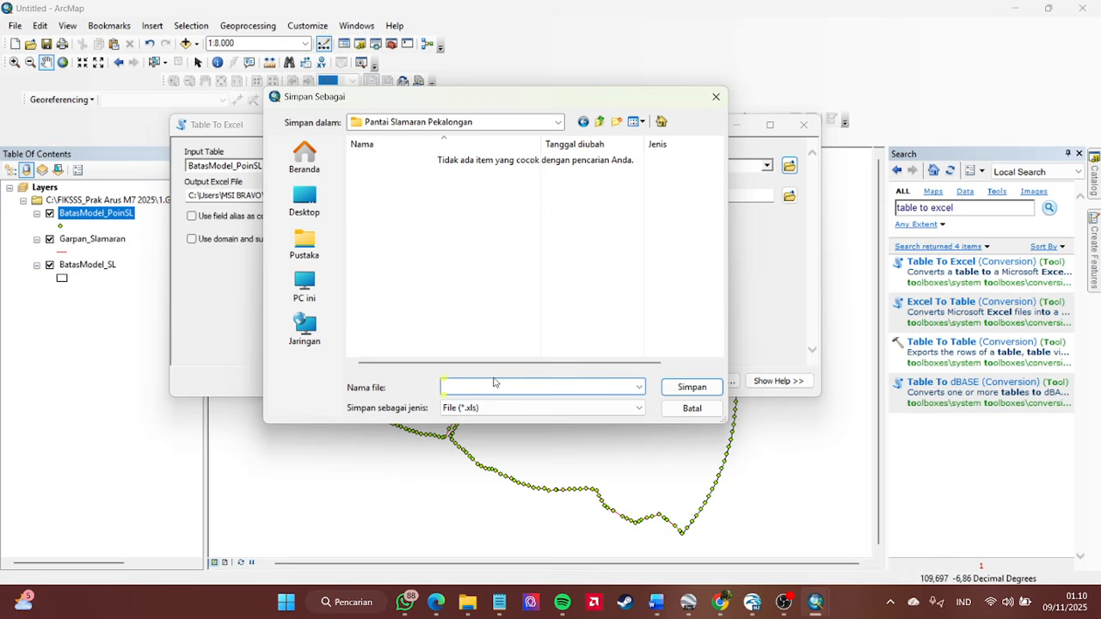
pyautogui.write('BatasModel_PoinSL')
pyautogui.click(685, 389)
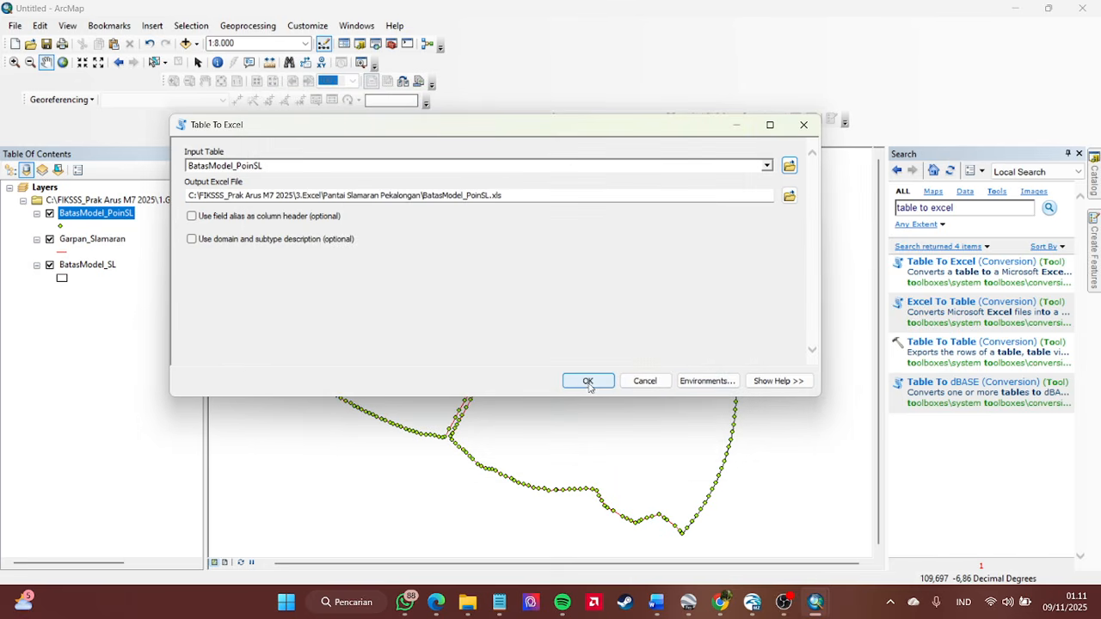
pyautogui.click(587, 382)
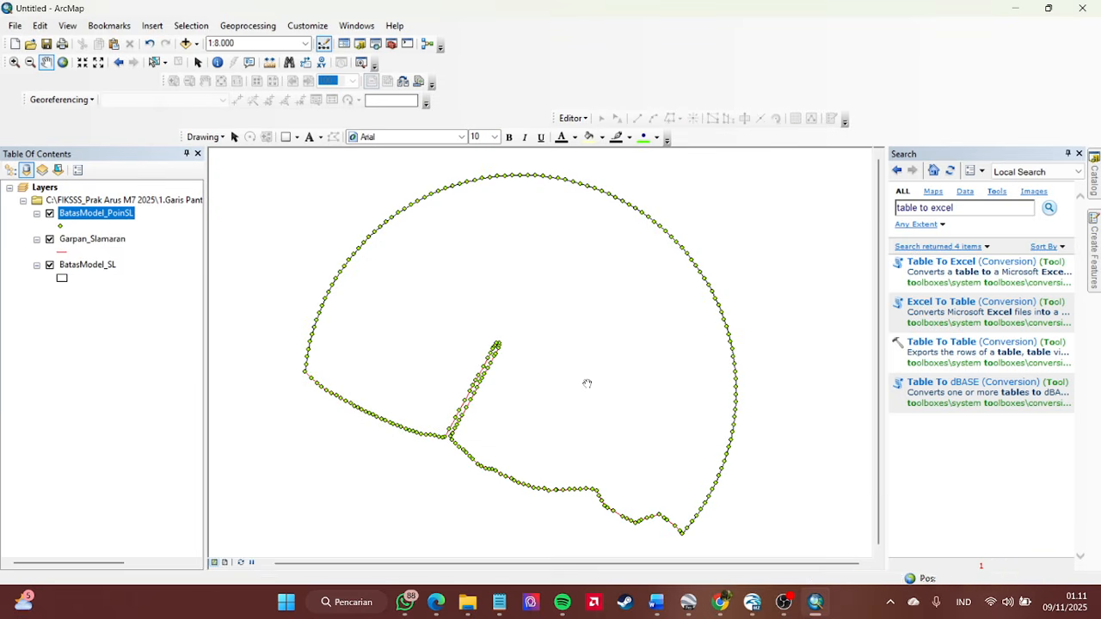
# - Switch to File Explorer and check the Pantai Slamaran Pekalongan folder inside 3.Excel for the exported file, then return to ArcMap
pyautogui.click(467, 602)
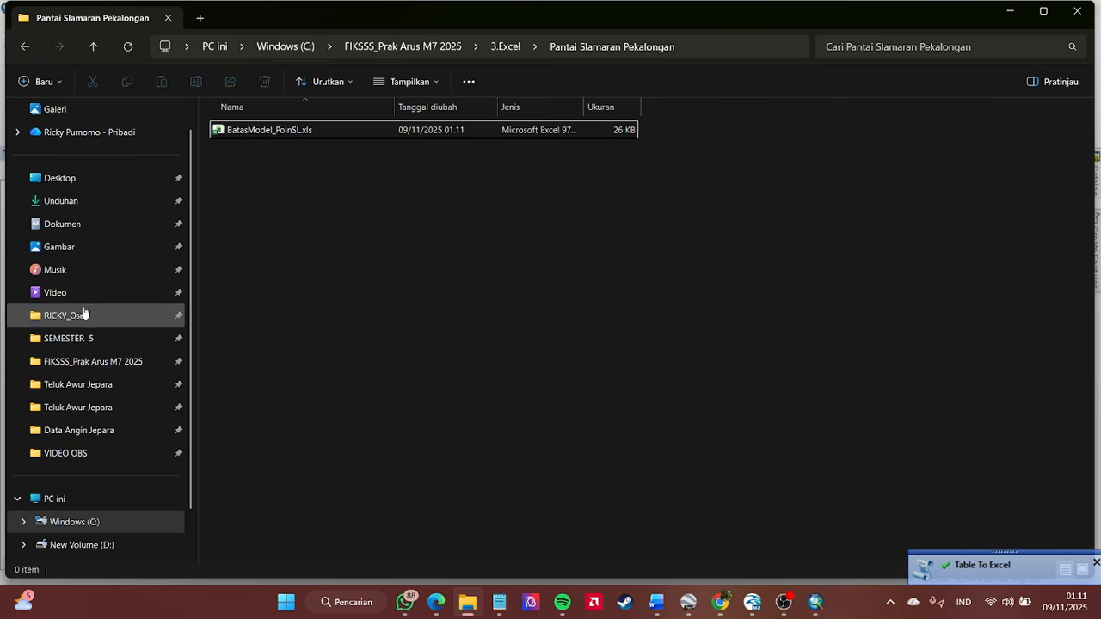
pyautogui.click(93, 47)
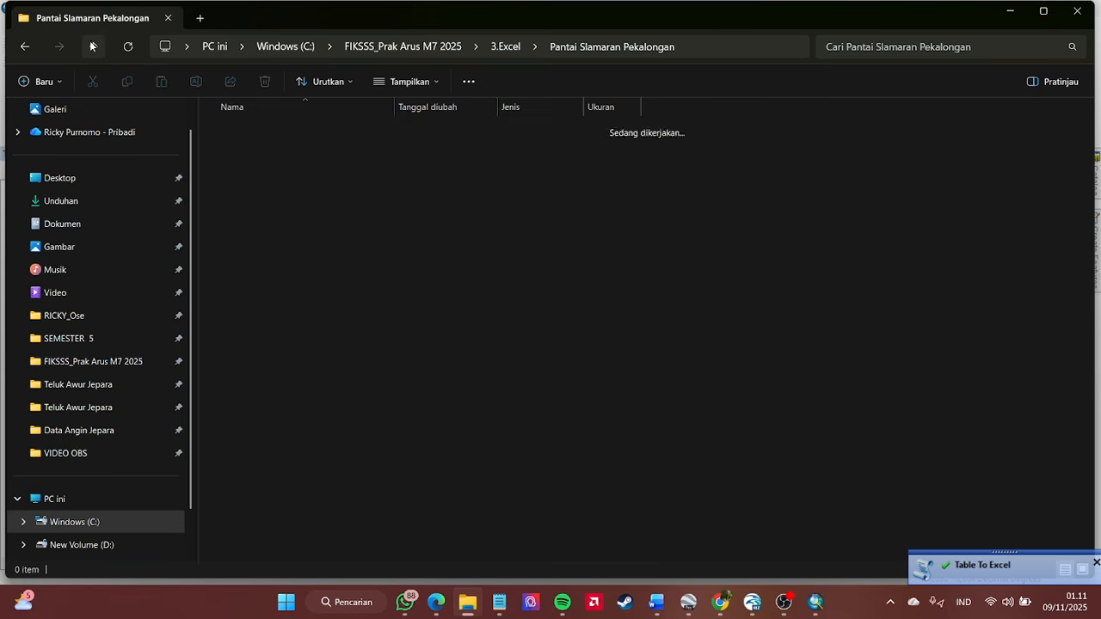
pyautogui.click(93, 46)
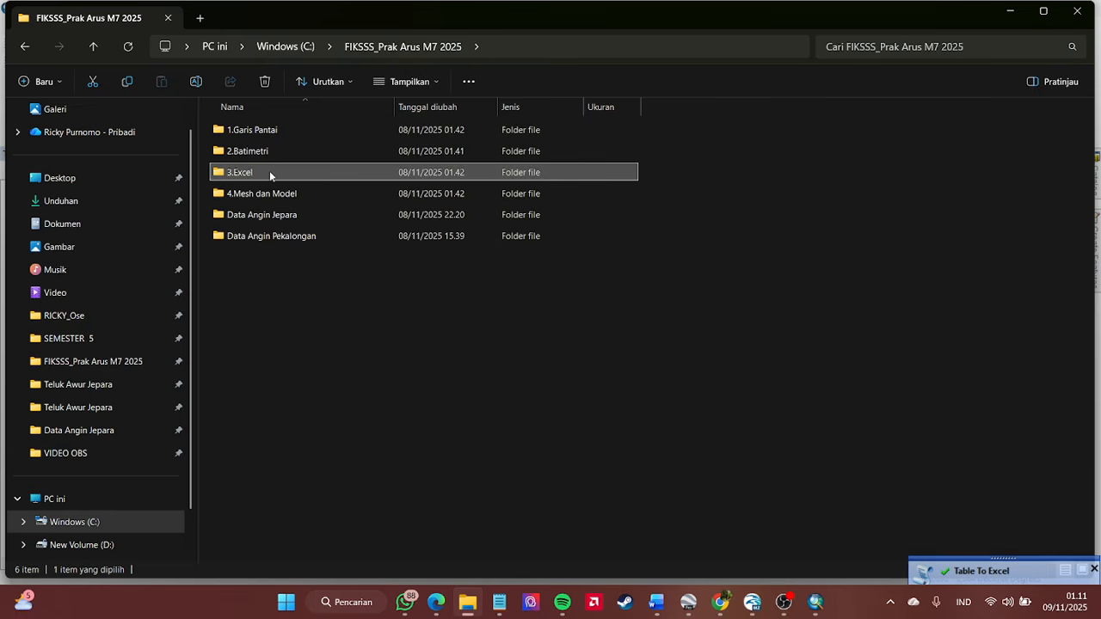
pyautogui.doubleClick(268, 172)
pyautogui.doubleClick(278, 131)
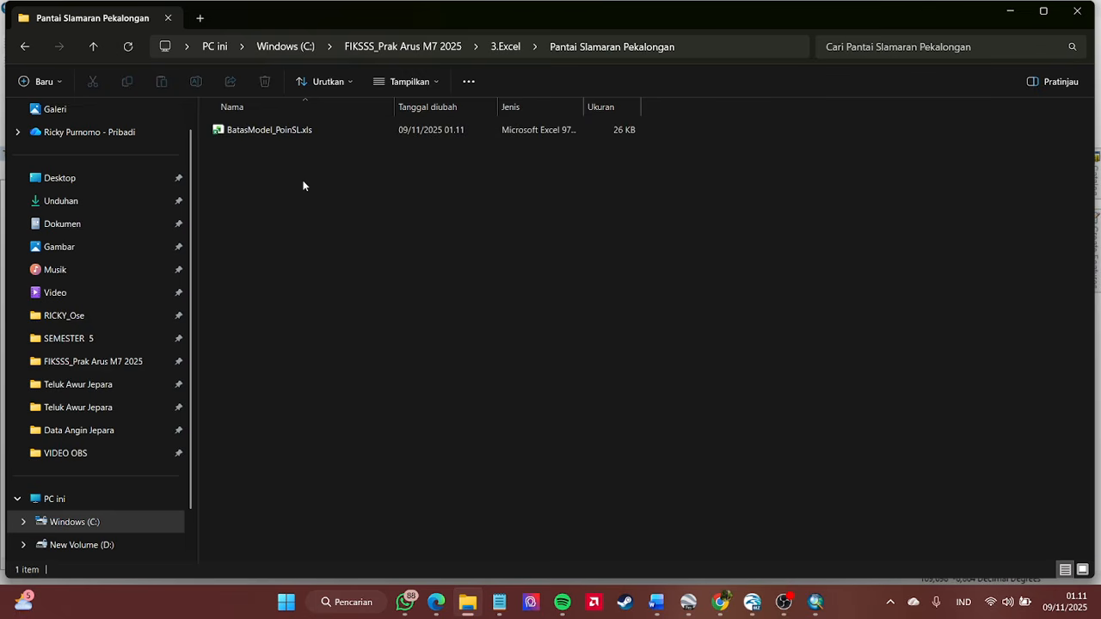
pyautogui.click(1010, 10)
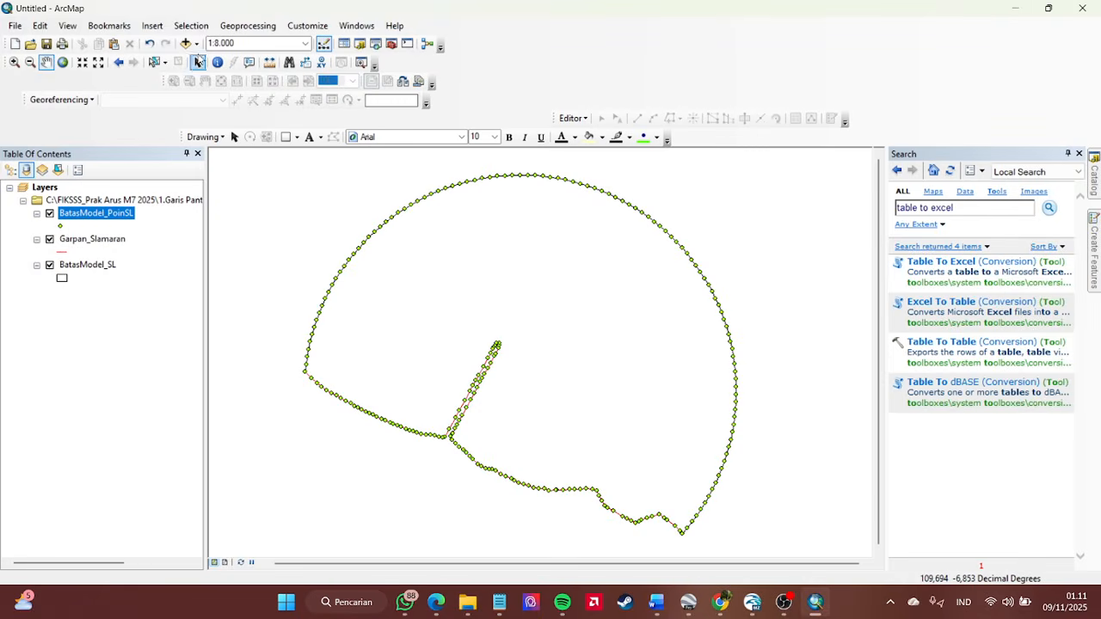
# - Add the raster Data Batimetri Pantai Slamaran.tif from 2.Batimetri\Pantai Slamaran Pekalongan to the map and build its pyramids with Nearest Neighbor resampling
pyautogui.click(197, 44)
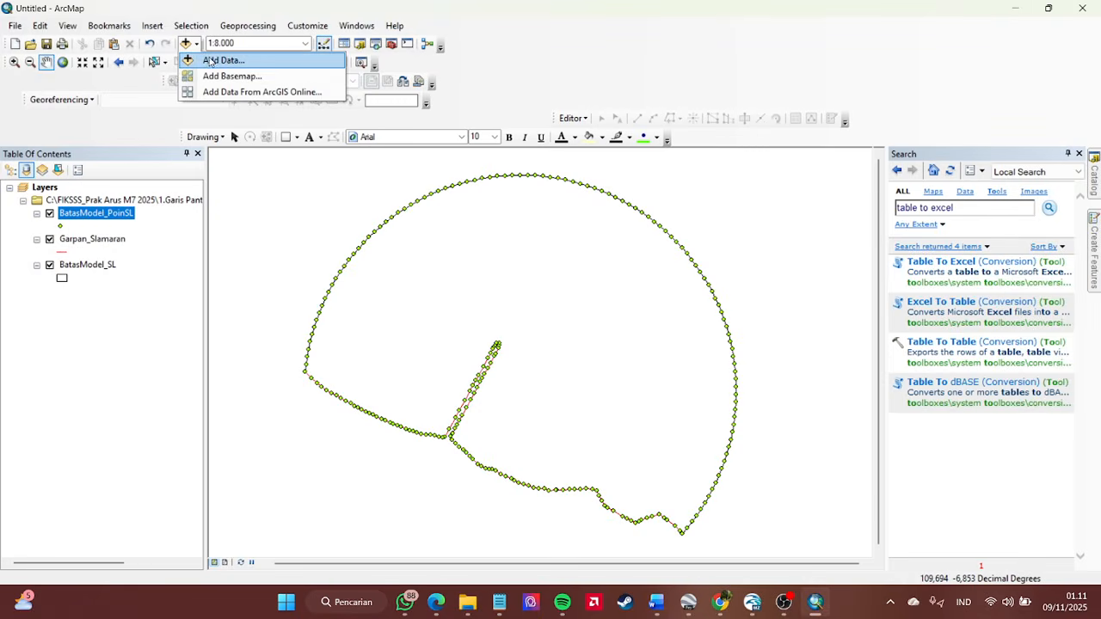
pyautogui.click(214, 62)
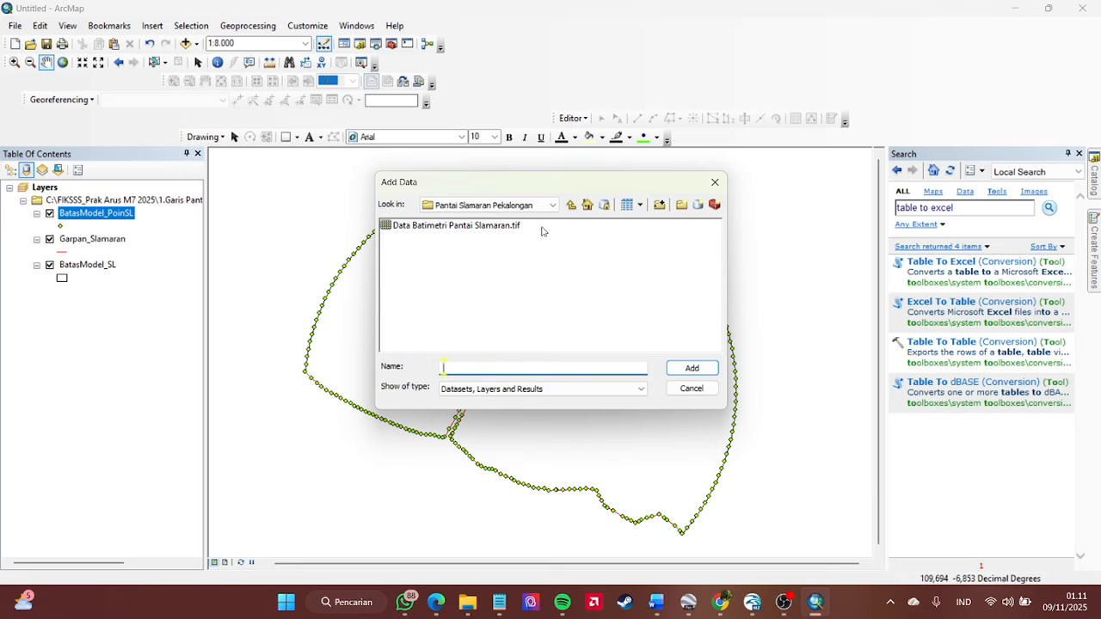
pyautogui.click(571, 205)
pyautogui.click(572, 208)
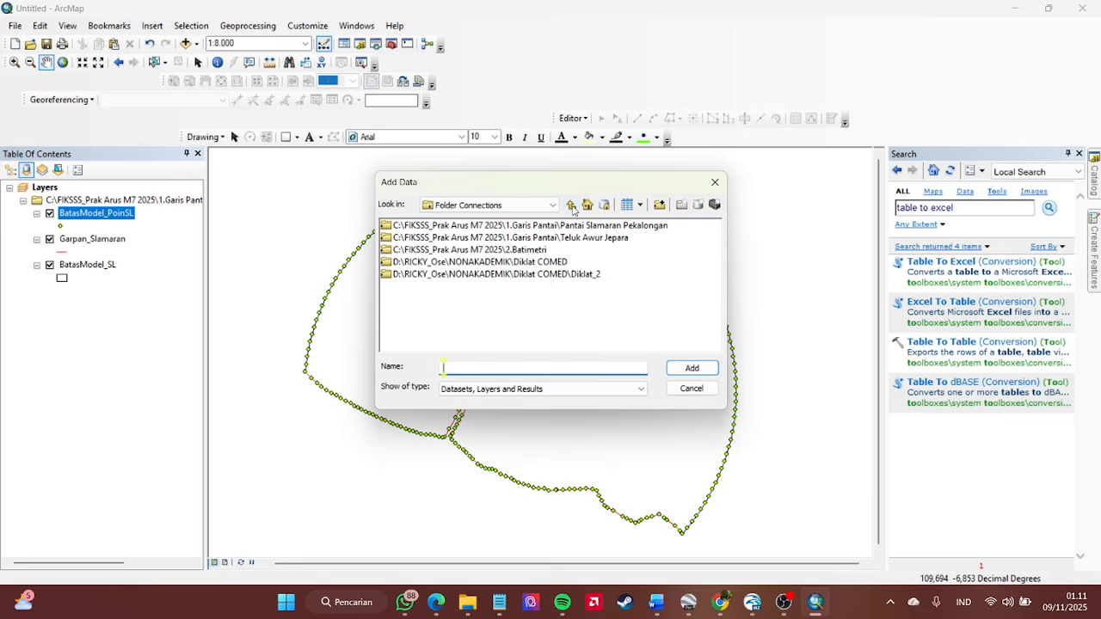
pyautogui.doubleClick(533, 250)
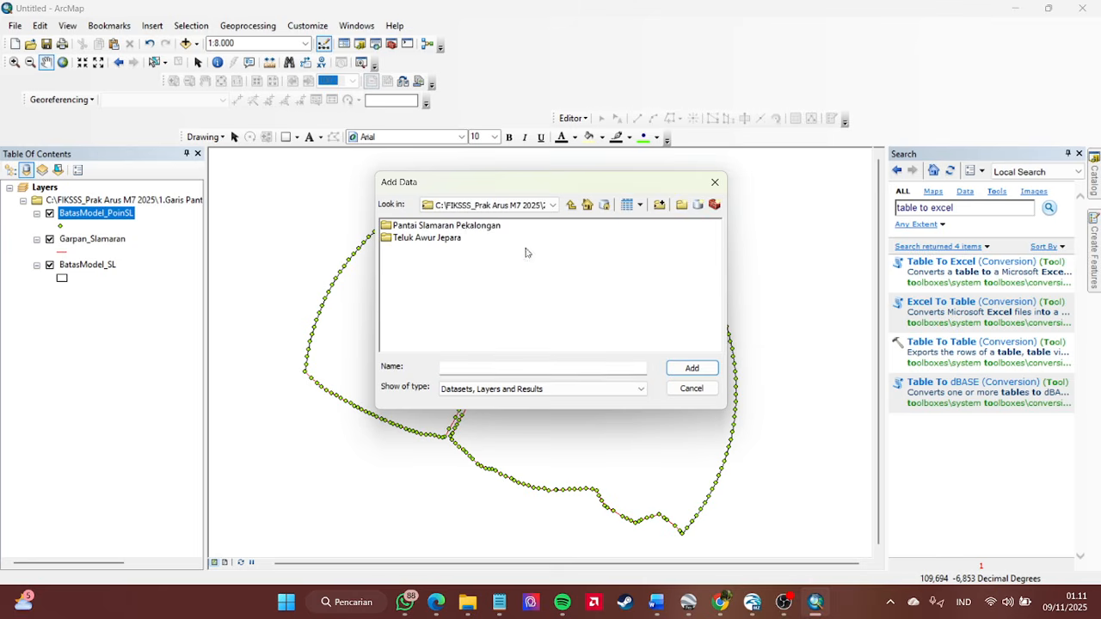
pyautogui.doubleClick(470, 227)
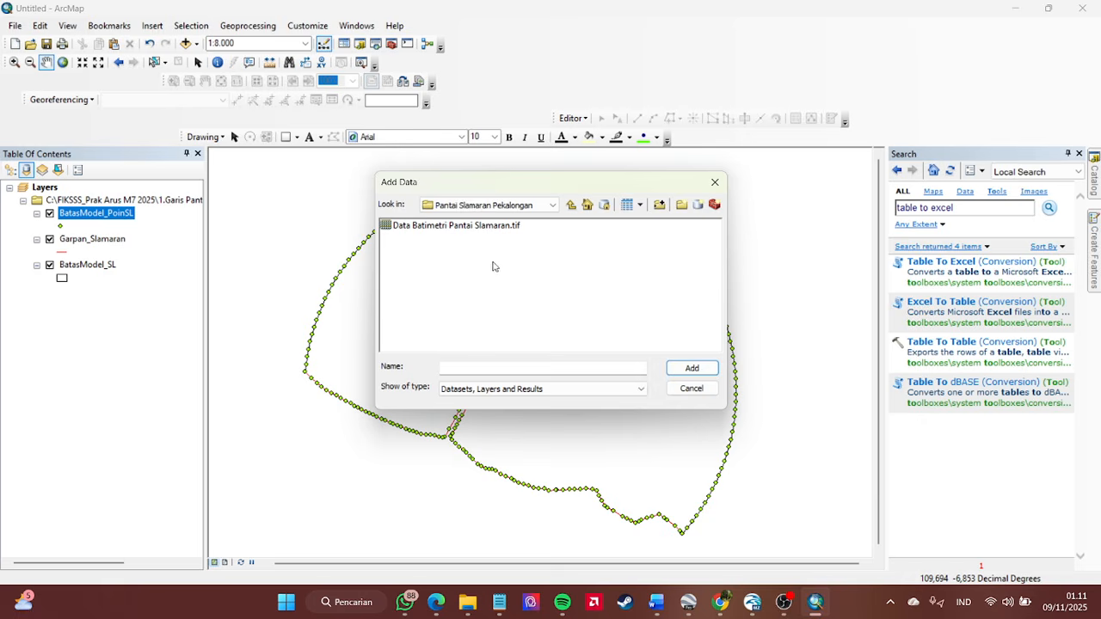
pyautogui.click(424, 229)
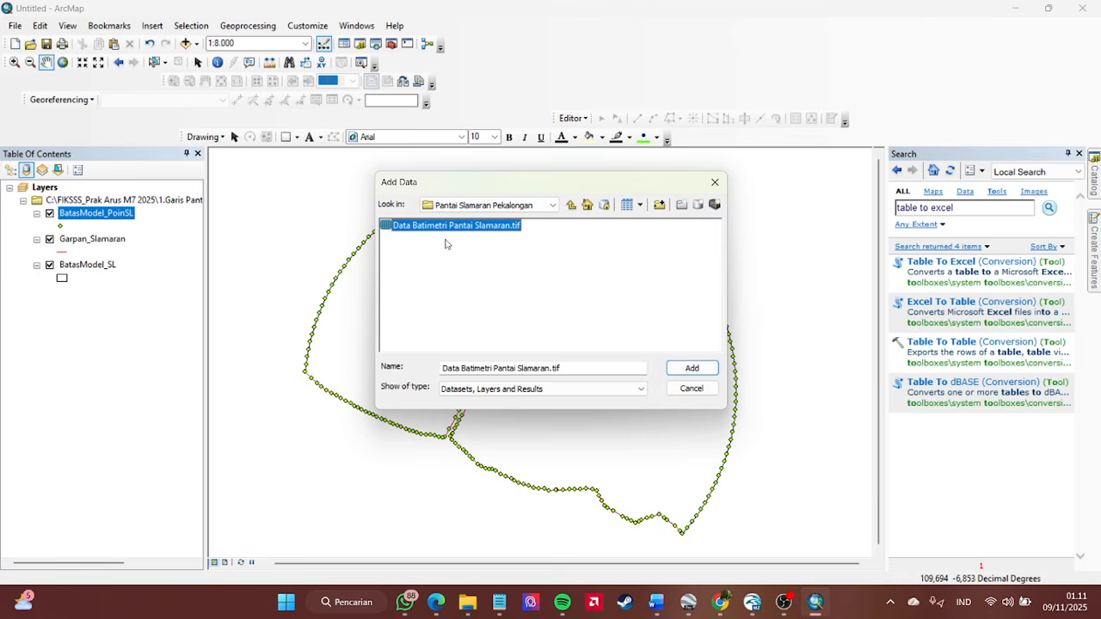
pyautogui.click(692, 367)
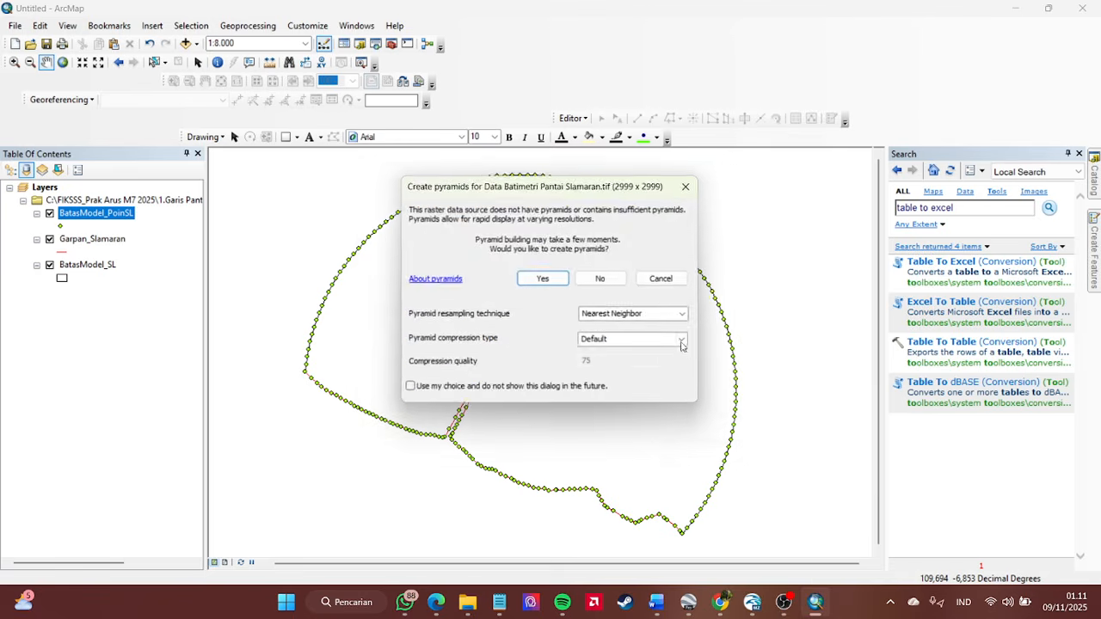
pyautogui.click(541, 279)
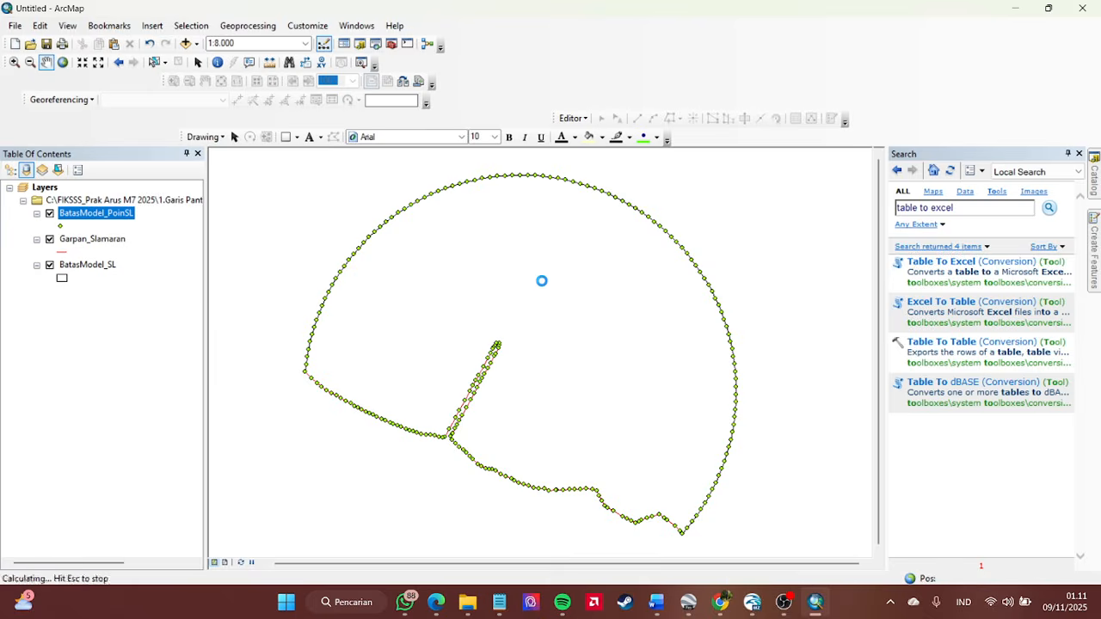
# - Examine how far the bathymetry raster extends around the Slamaran model boundary at smaller and larger map scales
pyautogui.scroll(4, 542, 281)
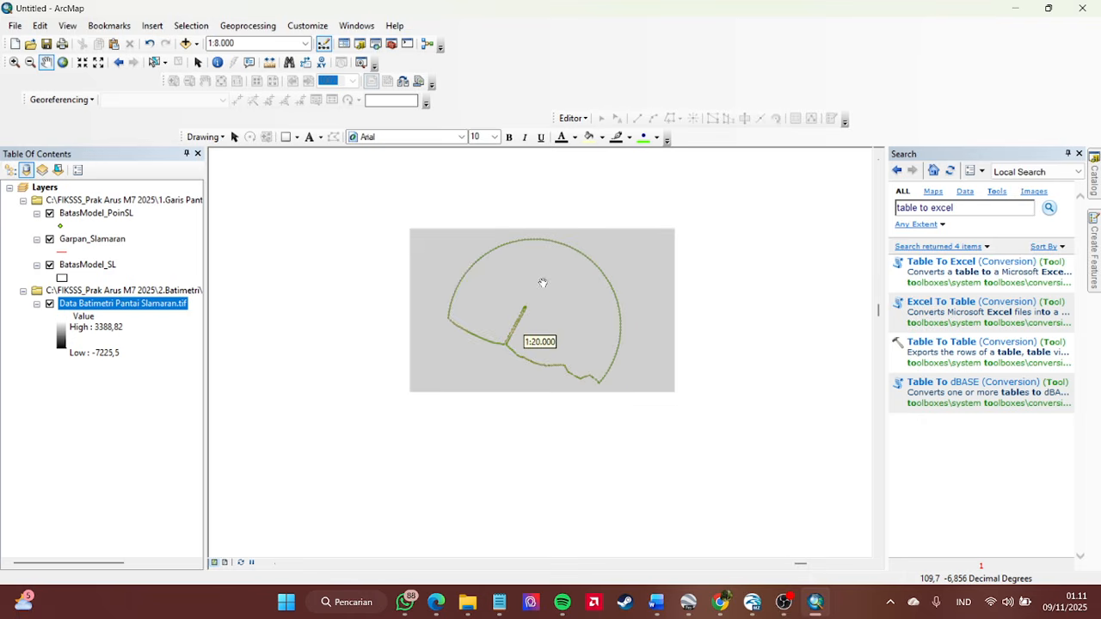
pyautogui.scroll(4, 546, 283)
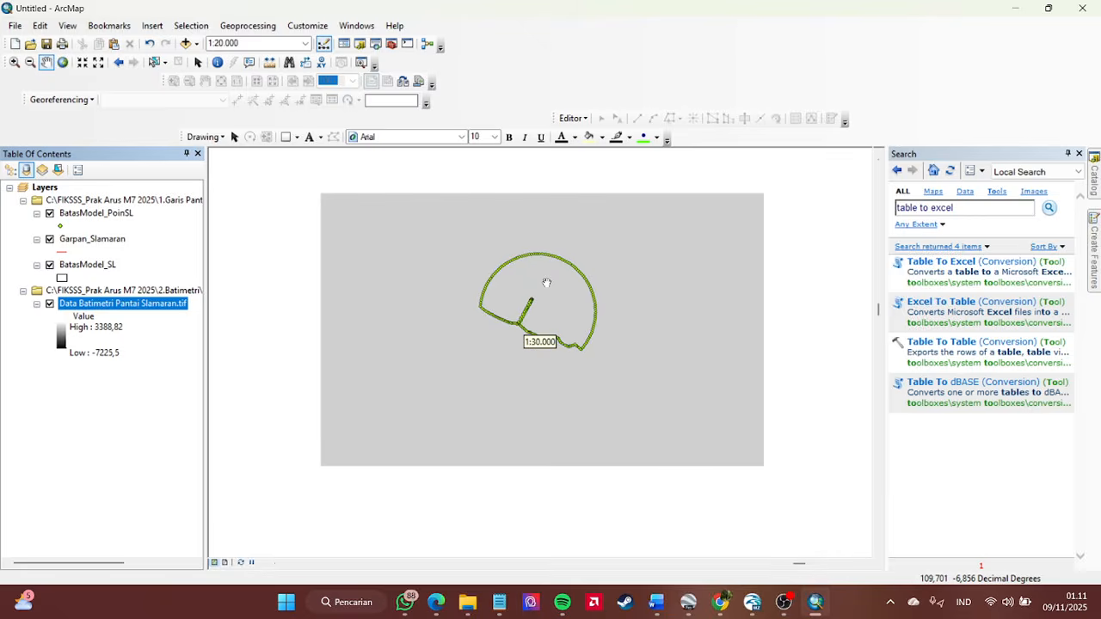
pyautogui.scroll(2, 548, 283)
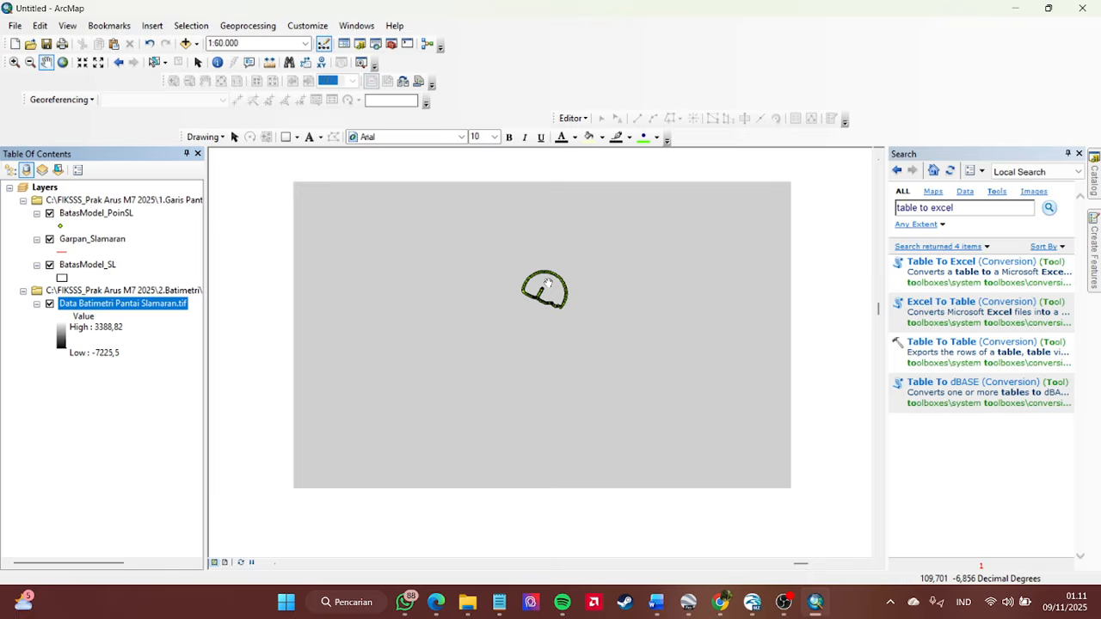
pyautogui.scroll(3, 548, 284)
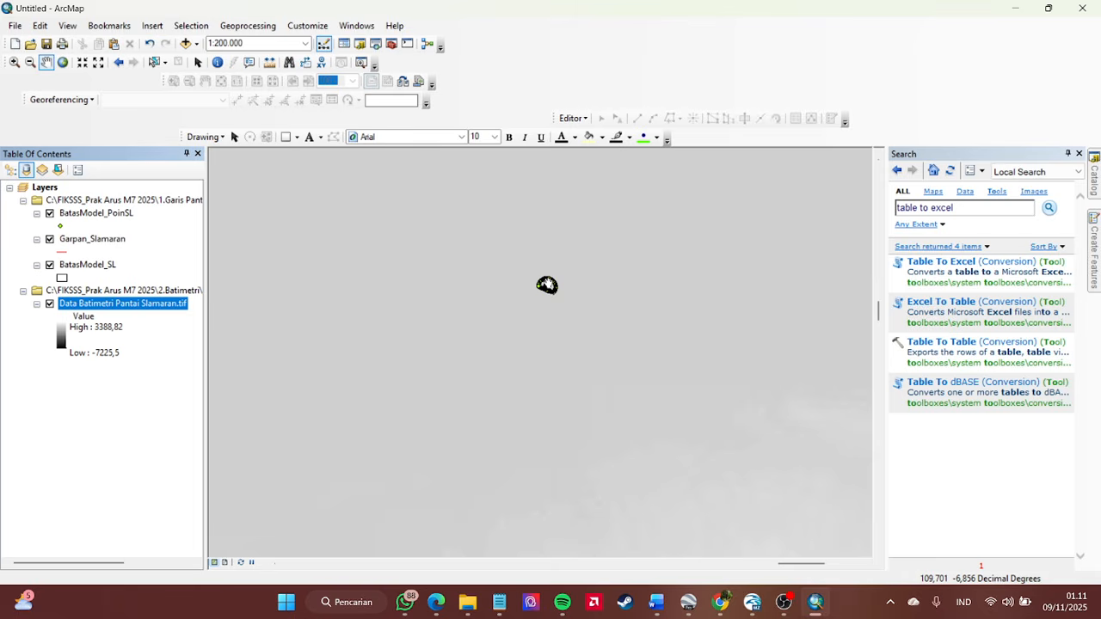
pyautogui.scroll(-4, 548, 285)
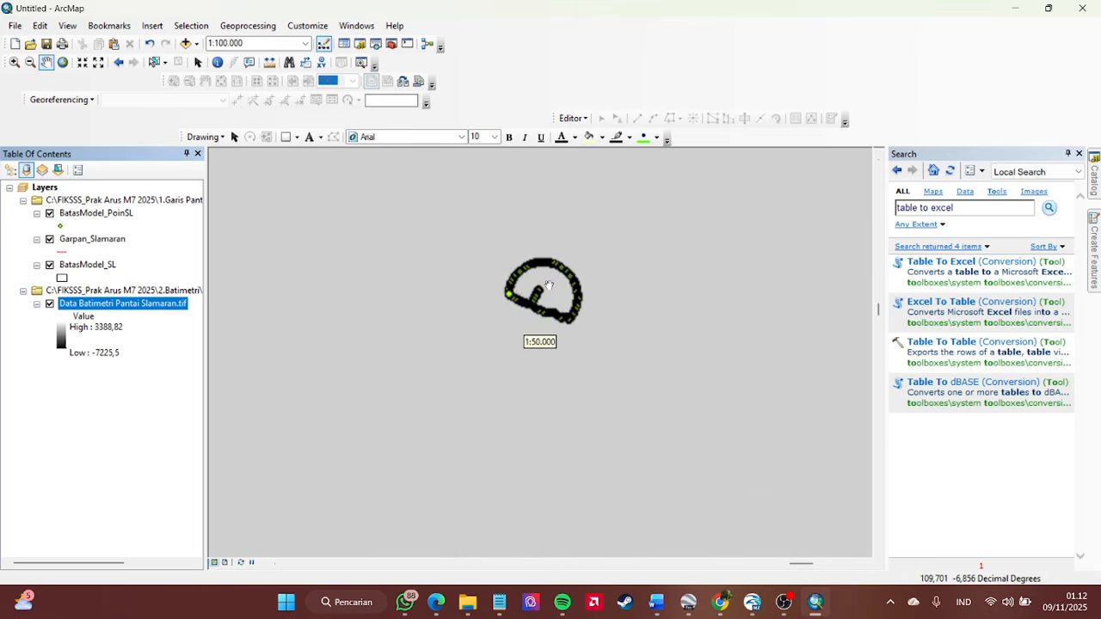
pyautogui.scroll(-2, 548, 285)
pyautogui.scroll(-2, 547, 285)
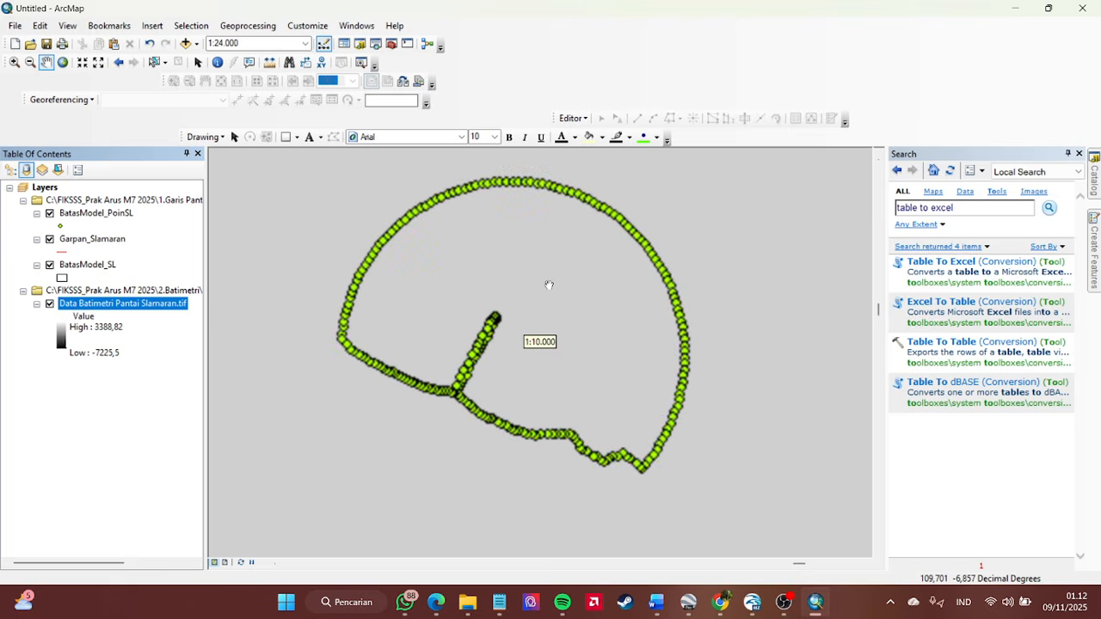
pyautogui.moveTo(559, 276); pyautogui.dragTo(538, 295)
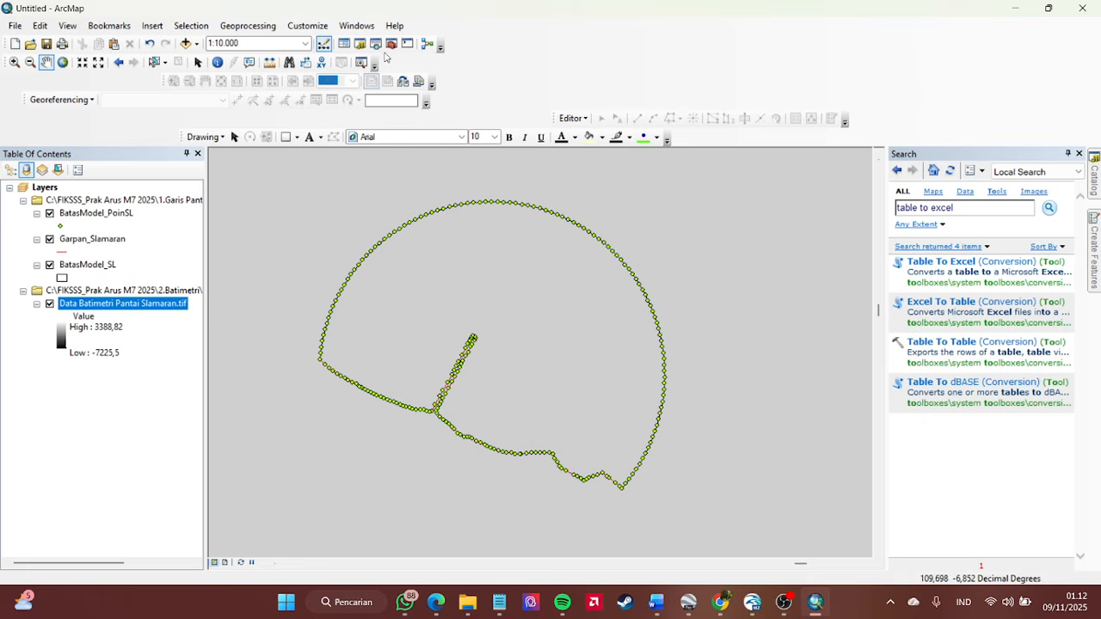
pyautogui.moveTo(505, 275); pyautogui.dragTo(521, 271)
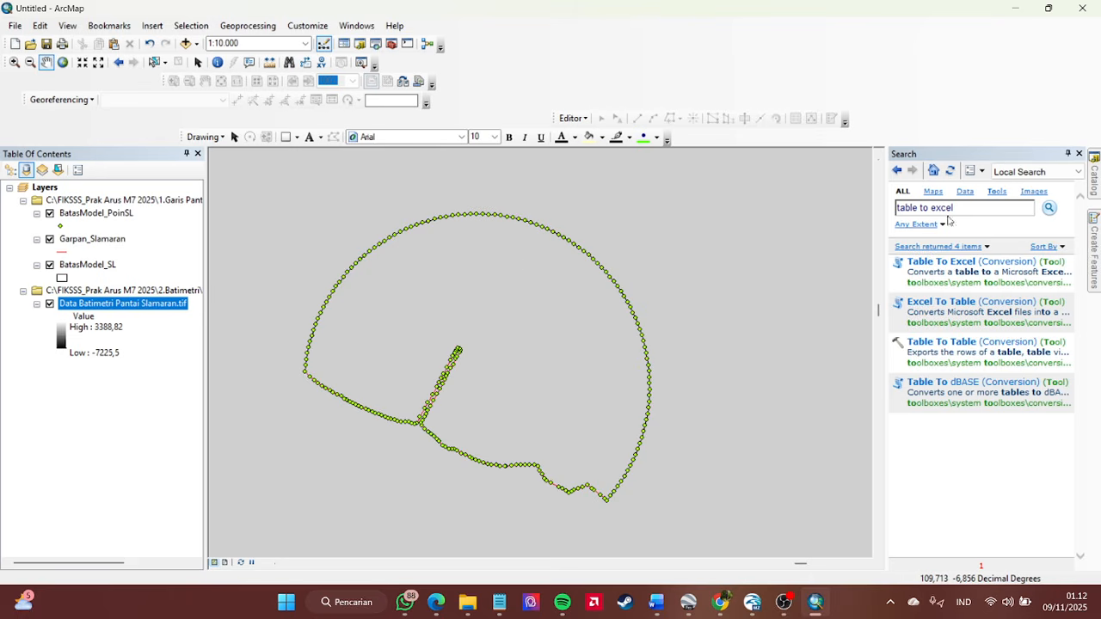
# - Search the tools for "extract by mask" and open the Extract by Mask (Spatial Analyst) tool
pyautogui.click(973, 209)
pyautogui.moveTo(973, 209); pyautogui.dragTo(897, 216)
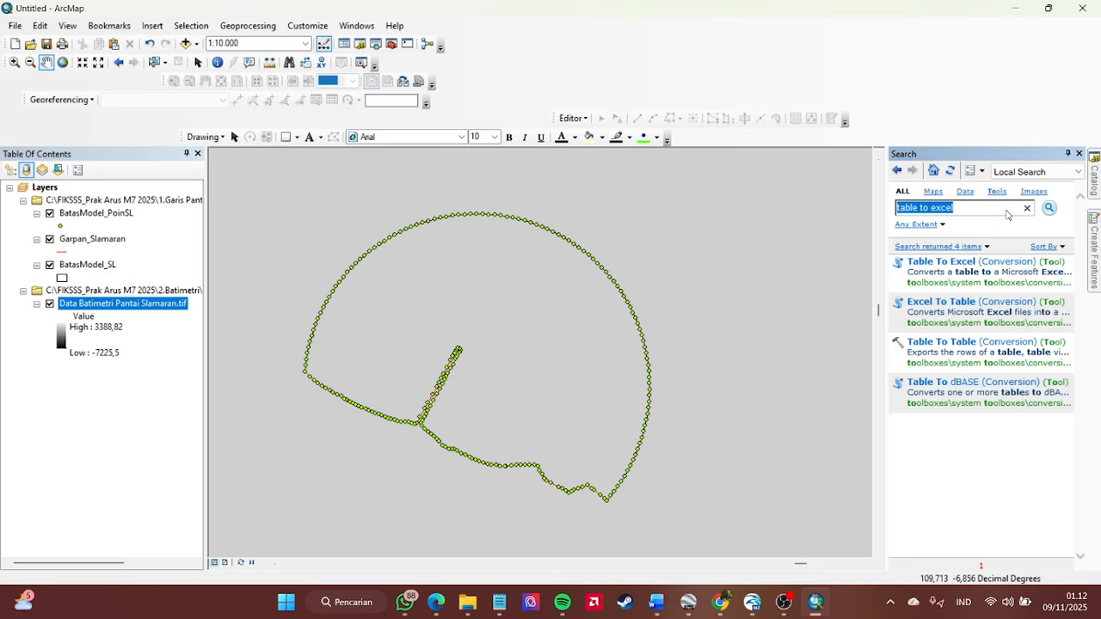
pyautogui.press('BackSpace')
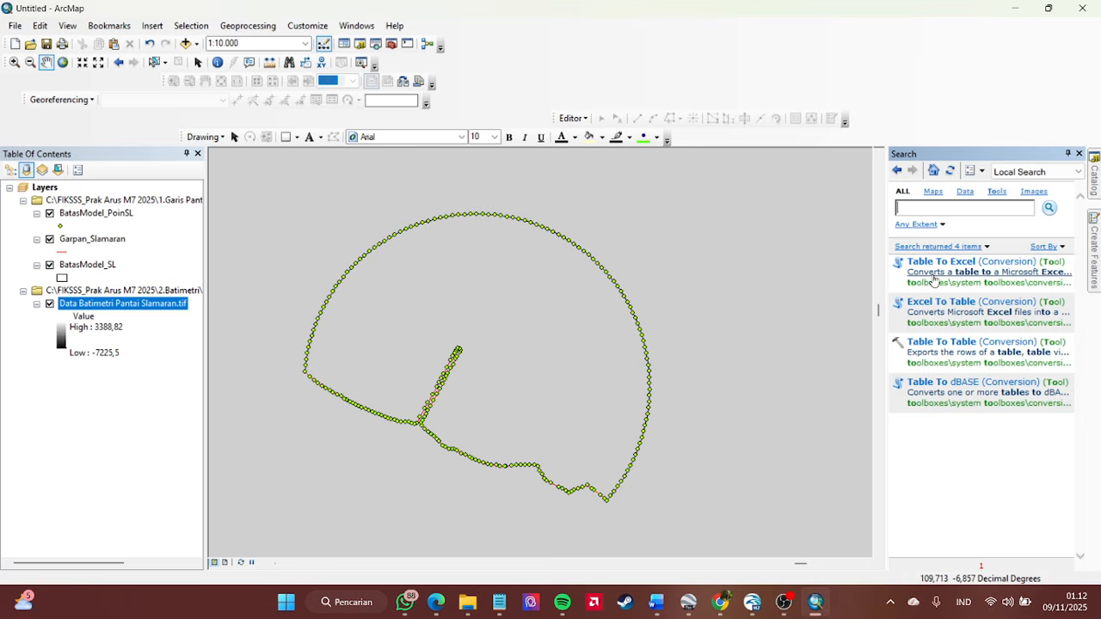
pyautogui.write('extract by mask')
pyautogui.press('Return')
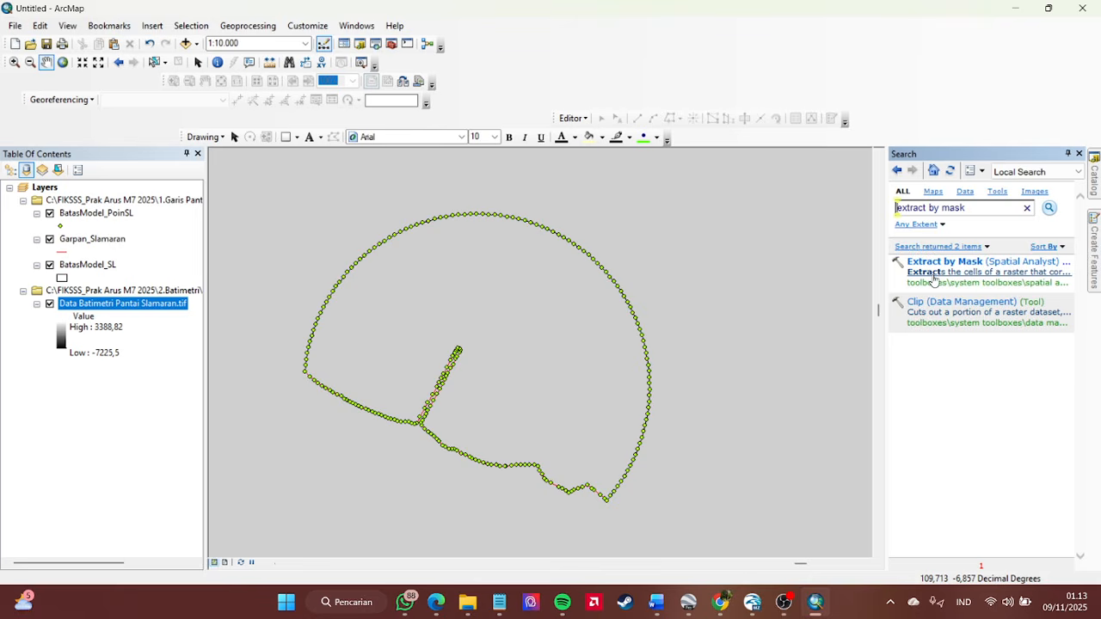
pyautogui.click(961, 261)
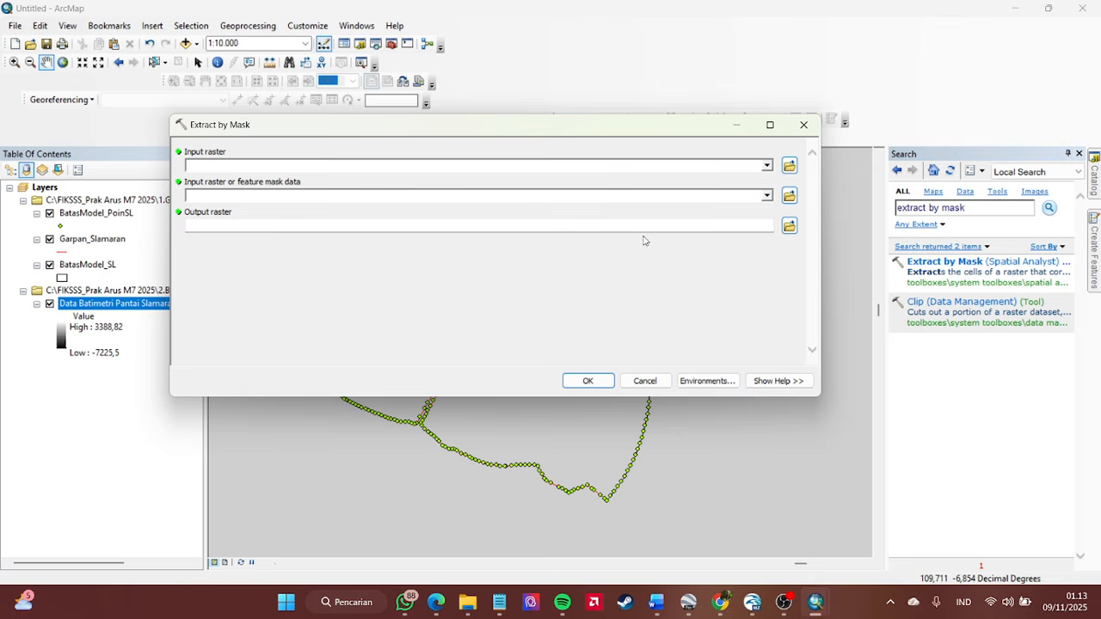
# - Set Data Batimetri Pantai Slamaran.tif as the input raster and BatasModel_SL as the feature mask data
pyautogui.click(766, 165)
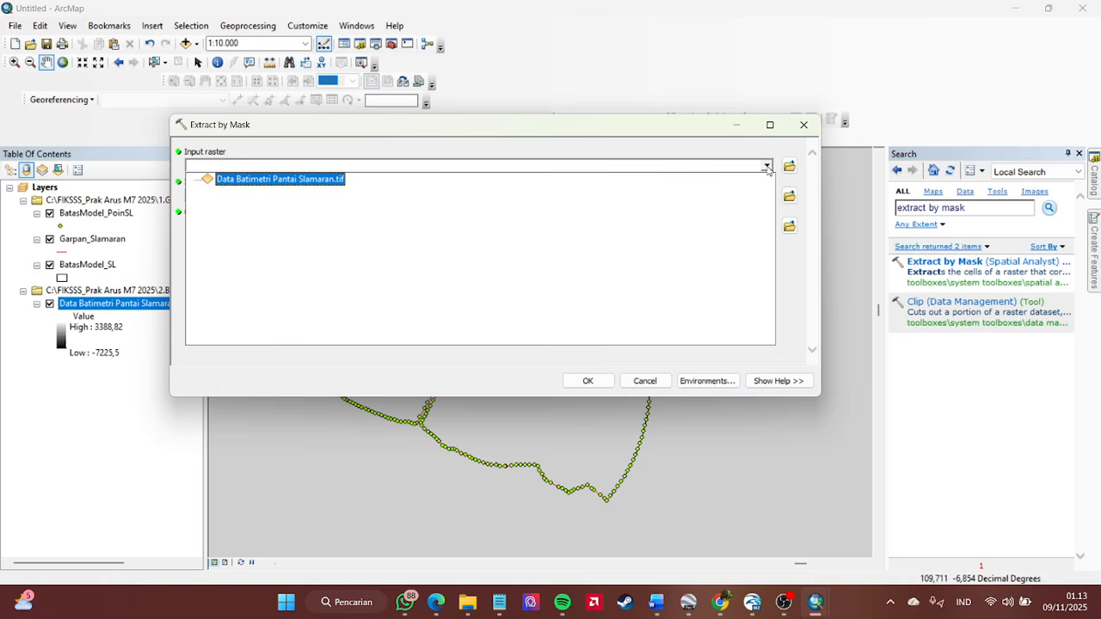
pyautogui.click(301, 182)
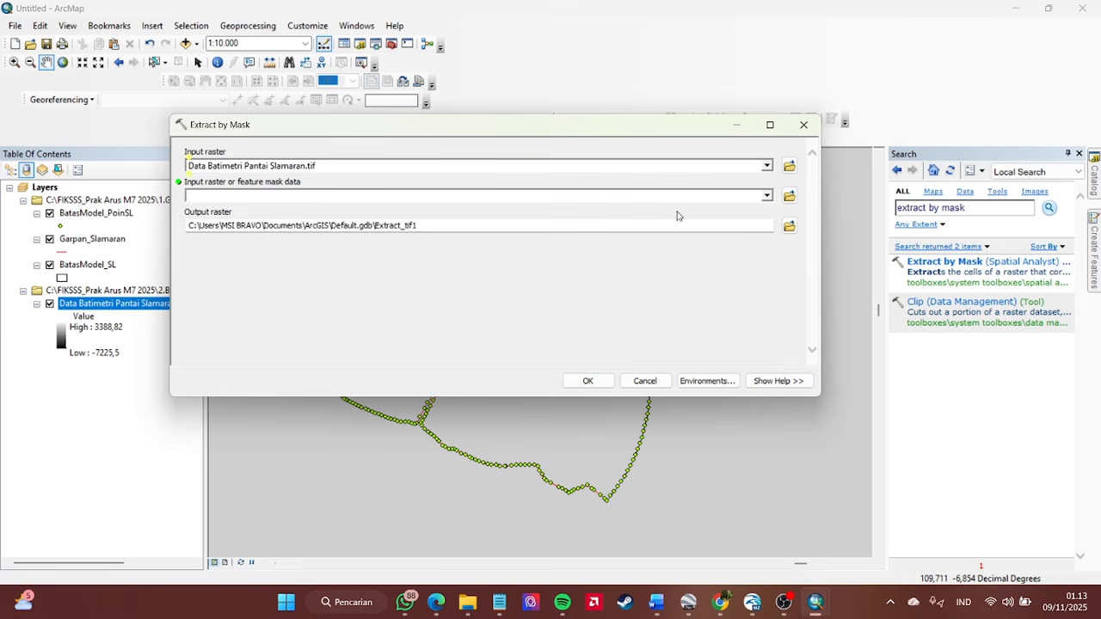
pyautogui.click(767, 196)
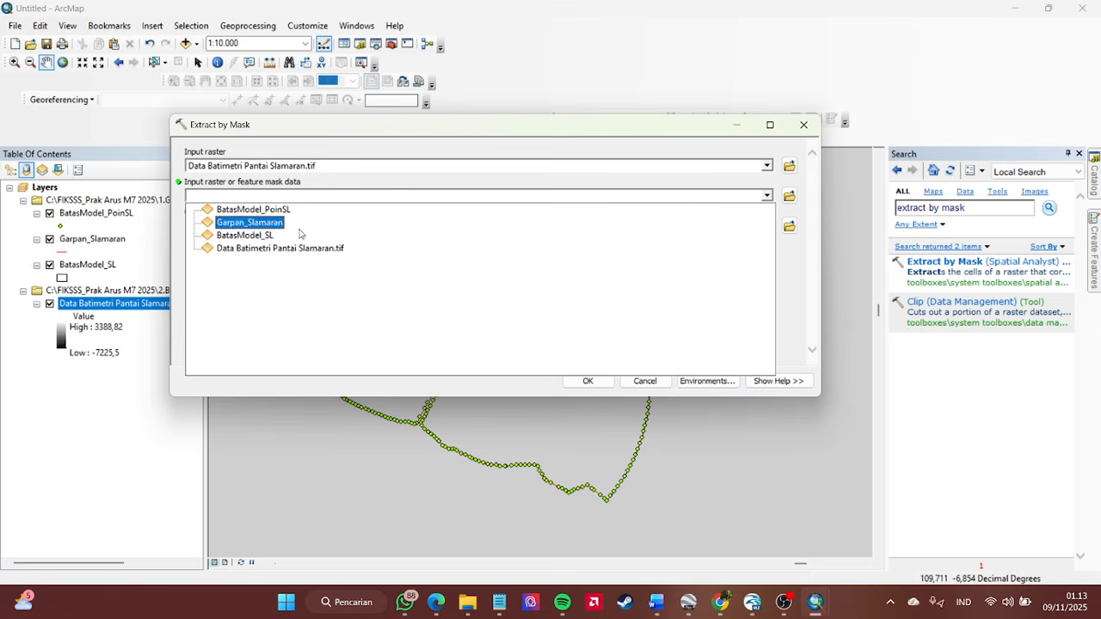
pyautogui.click(260, 239)
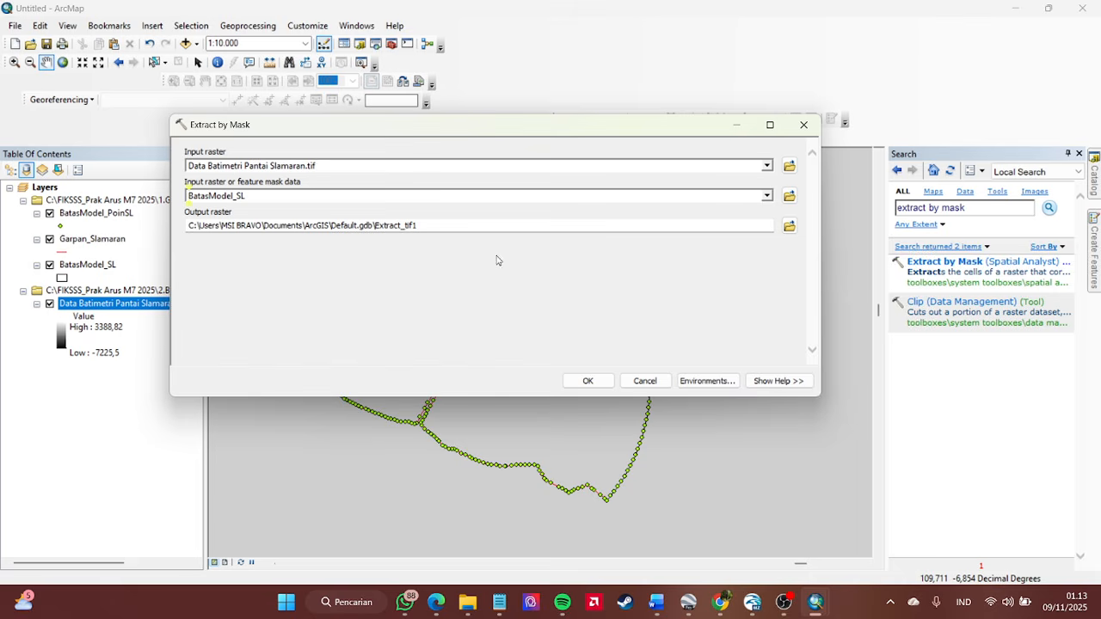
# - Set the output raster to BMbati_SL in 2.Batimetri\Pantai Slamaran Pekalongan and run the mask extraction
pyautogui.click(790, 226)
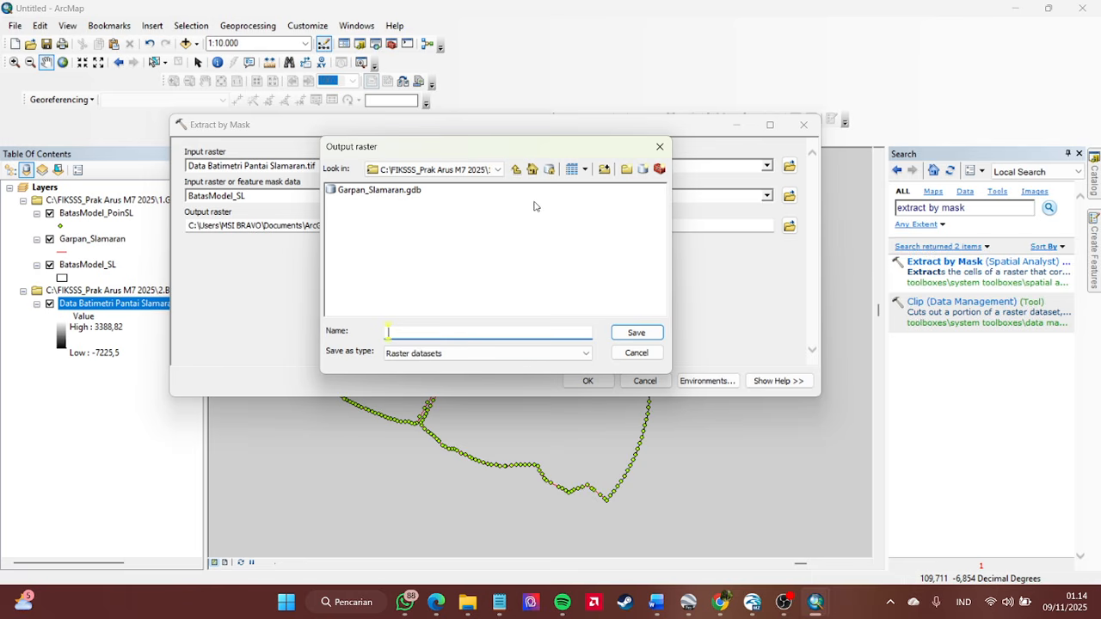
pyautogui.click(516, 171)
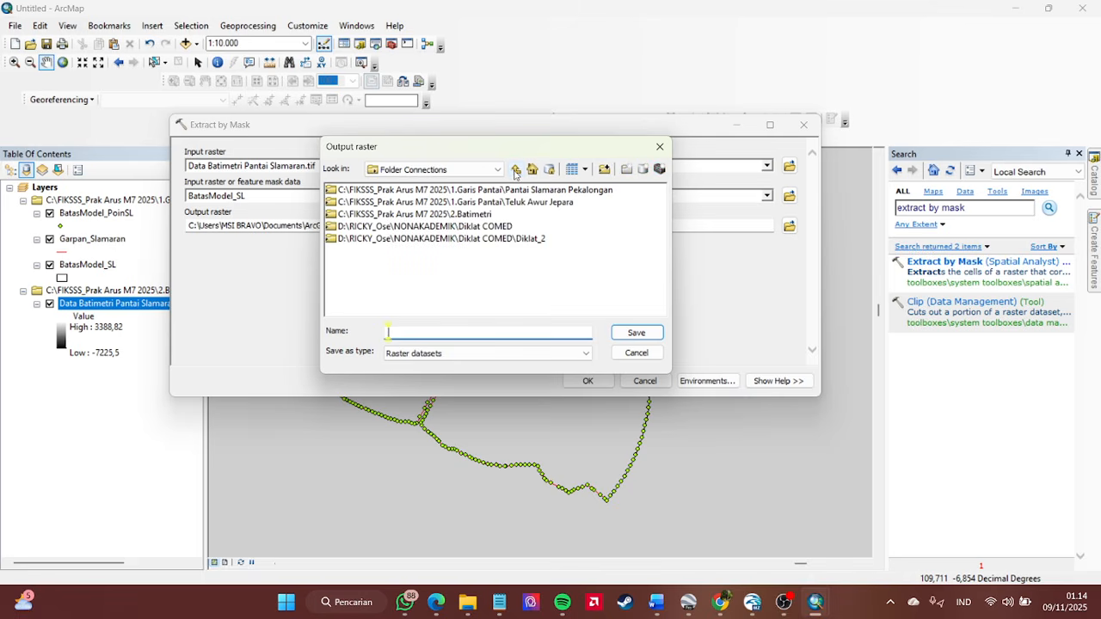
pyautogui.doubleClick(469, 215)
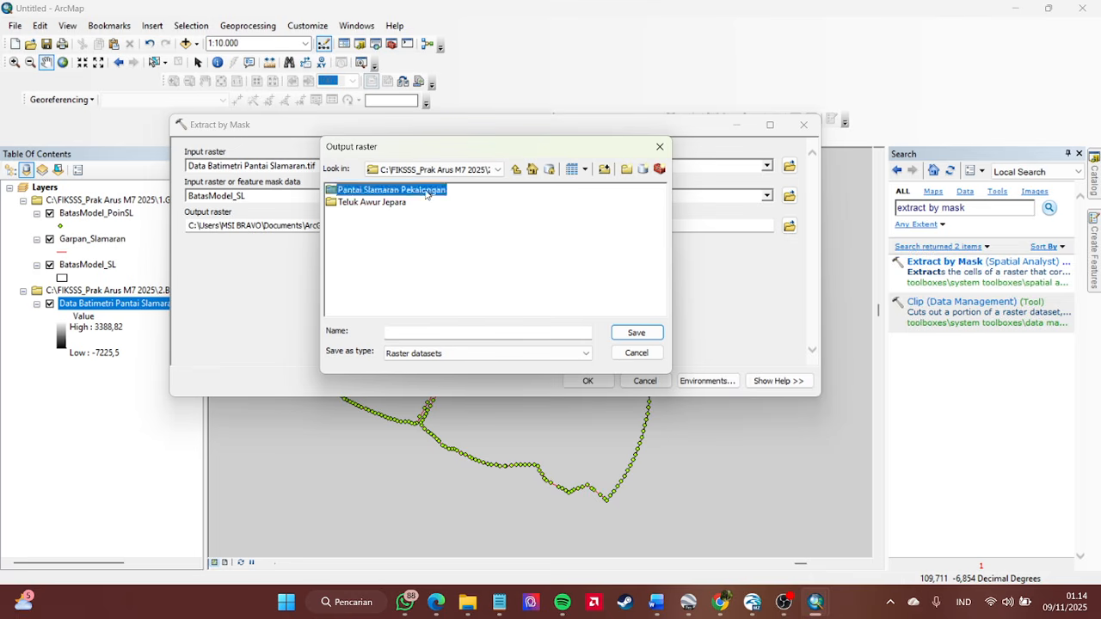
pyautogui.doubleClick(426, 191)
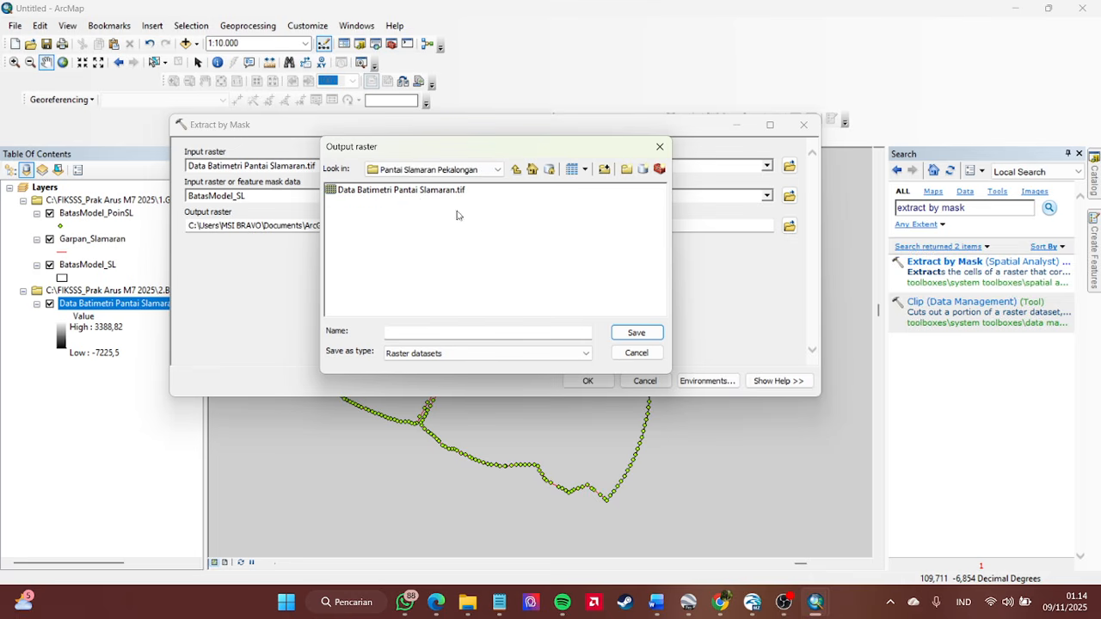
pyautogui.click(466, 331)
pyautogui.write('BM')
pyautogui.write('bati')
pyautogui.write('_')
pyautogui.write('Sl')
pyautogui.write('L')
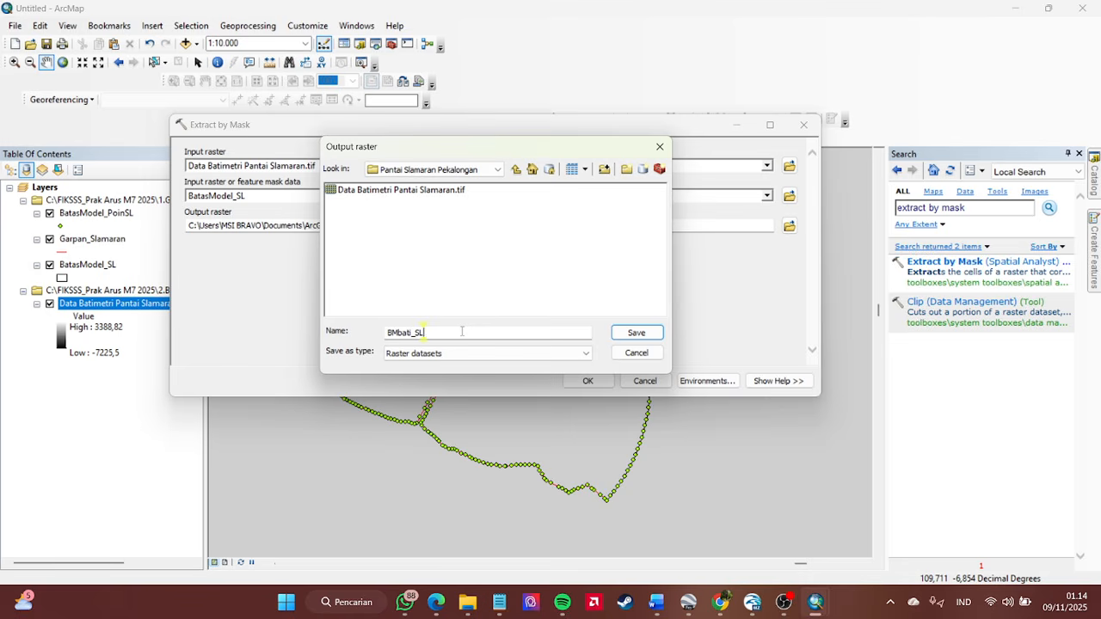
pyautogui.click(650, 337)
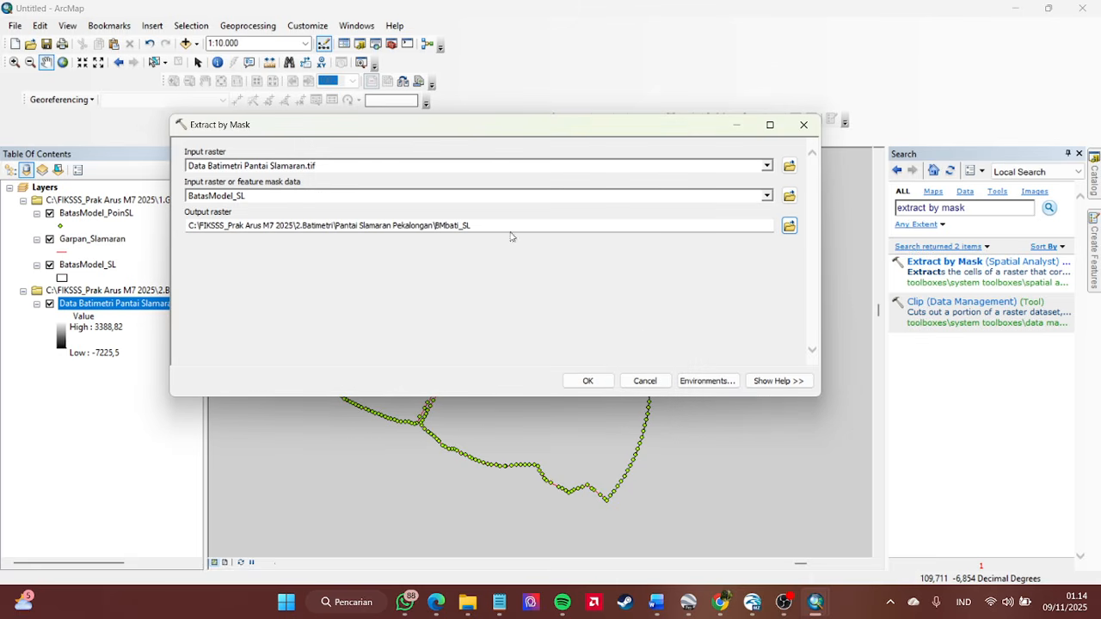
pyautogui.click(589, 381)
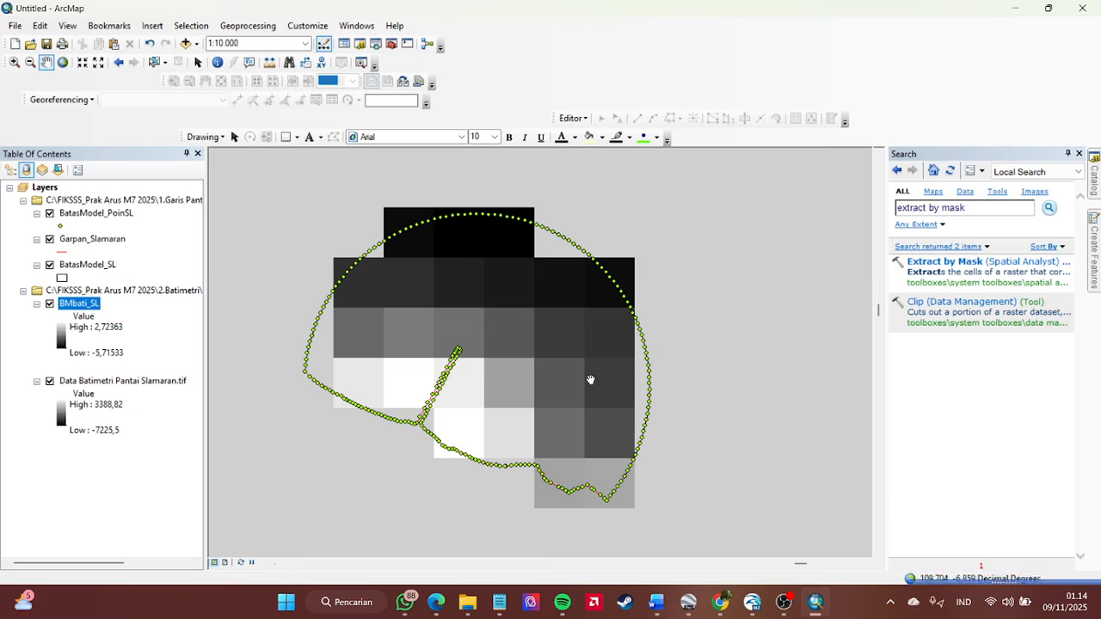
# - Hide the original Data Batimetri Pantai Slamaran.tif layer so that only the extracted bathymetry raster is displayed
pyautogui.moveTo(522, 318); pyautogui.dragTo(532, 343)
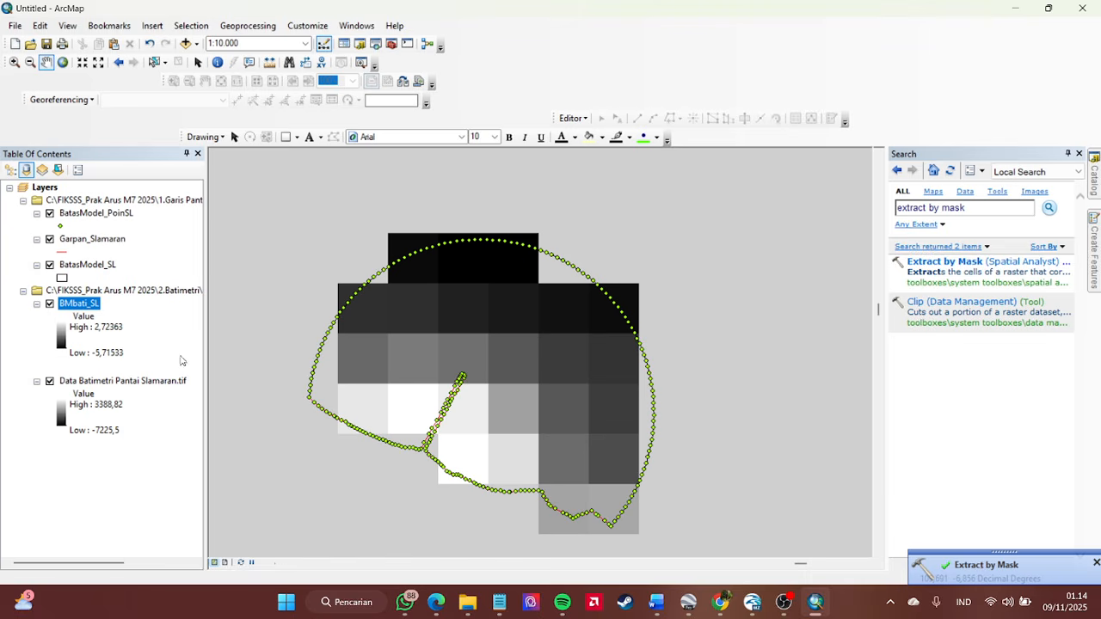
pyautogui.click(49, 380)
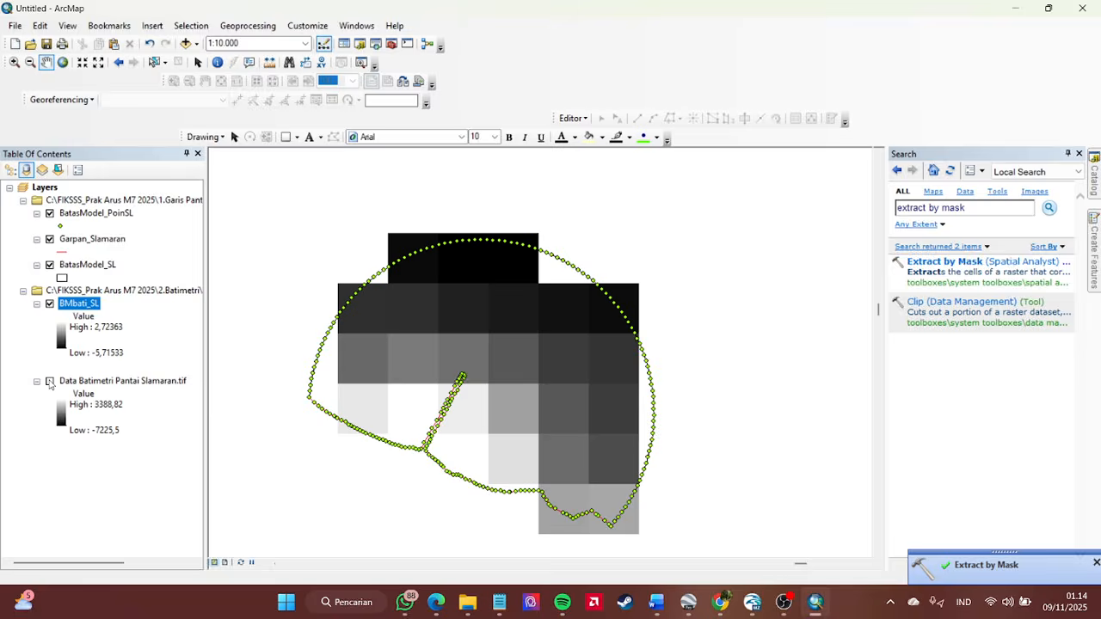
pyautogui.moveTo(474, 379); pyautogui.dragTo(437, 377)
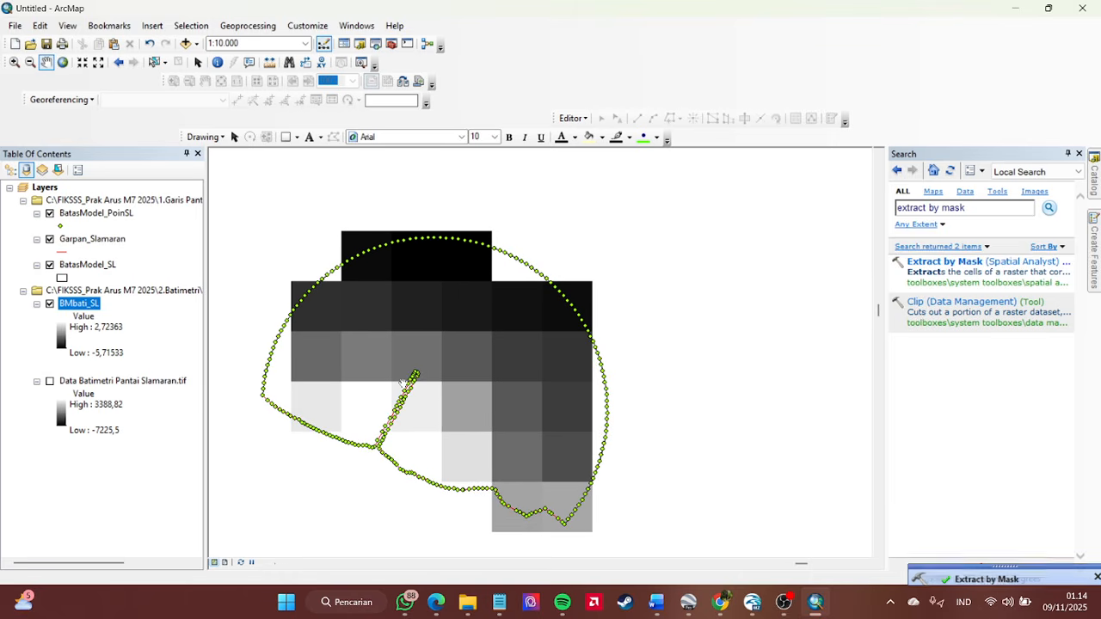
# - Examine how the cells of the extracted BMbati_SL raster cover the area inside the model boundary points
pyautogui.scroll(1, 418, 375)
pyautogui.scroll(-1, 404, 381)
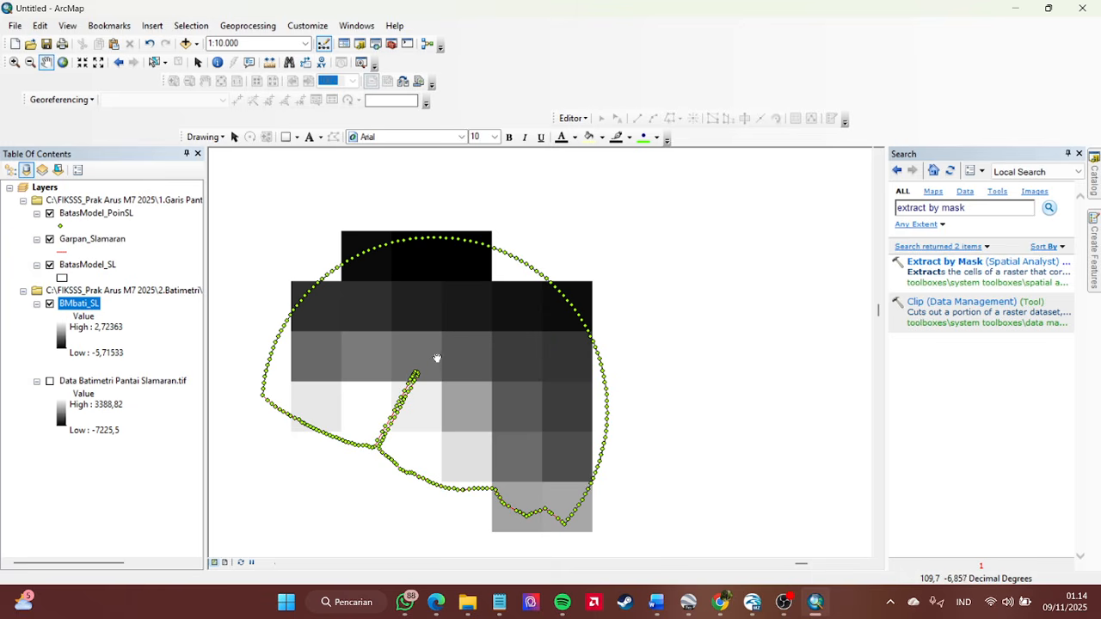
pyautogui.moveTo(472, 371); pyautogui.dragTo(515, 342)
pyautogui.scroll(-2, 516, 342)
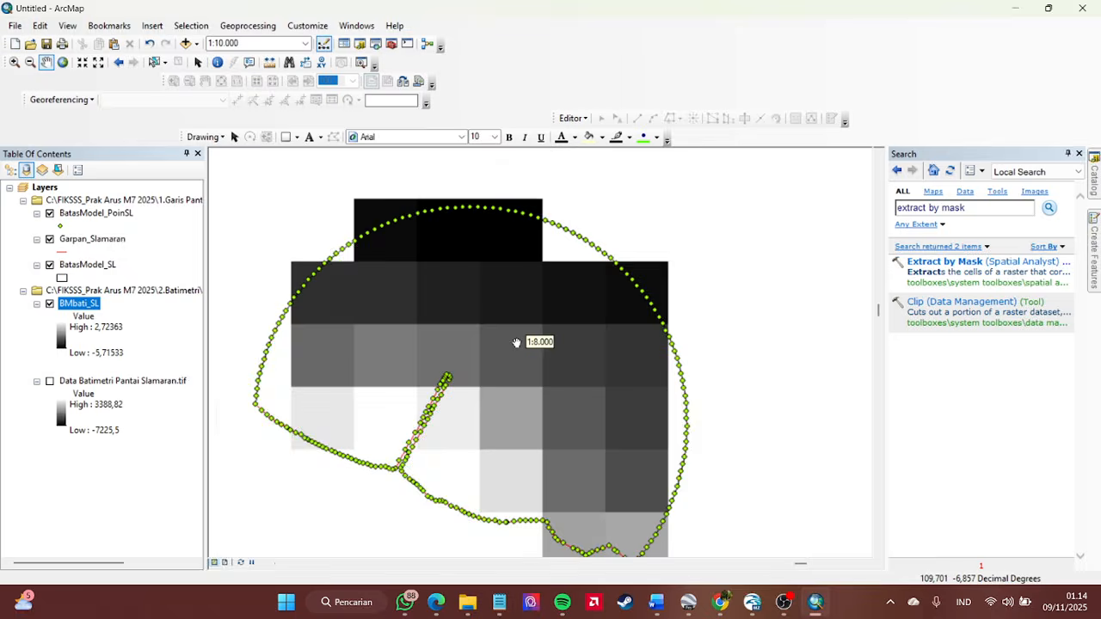
pyautogui.scroll(2, 515, 343)
pyautogui.scroll(1, 513, 343)
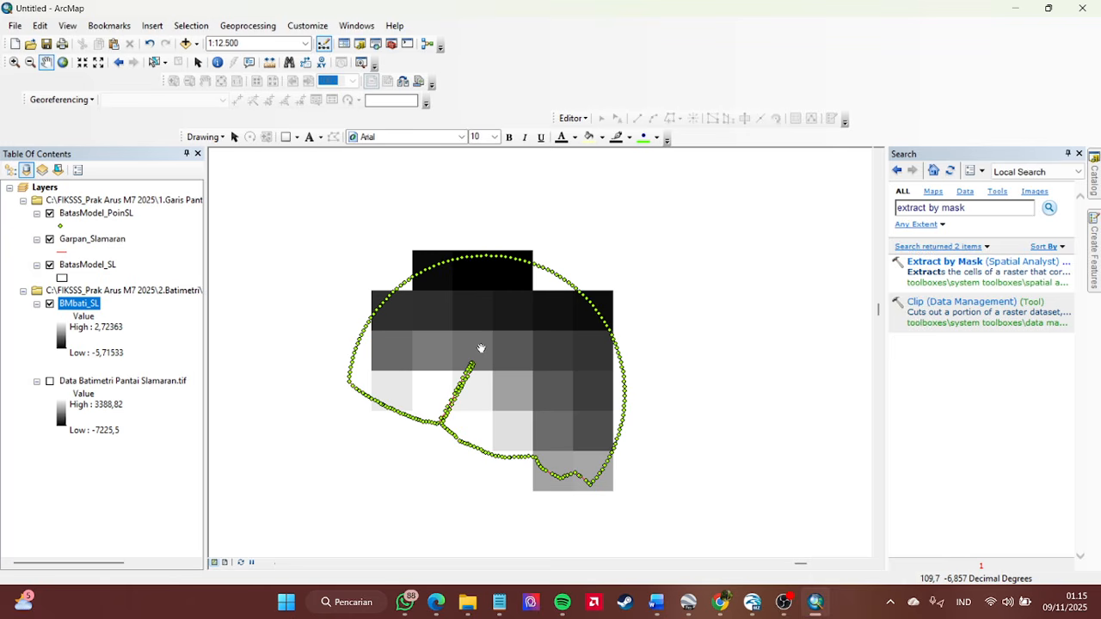
pyautogui.moveTo(499, 332); pyautogui.dragTo(484, 285)
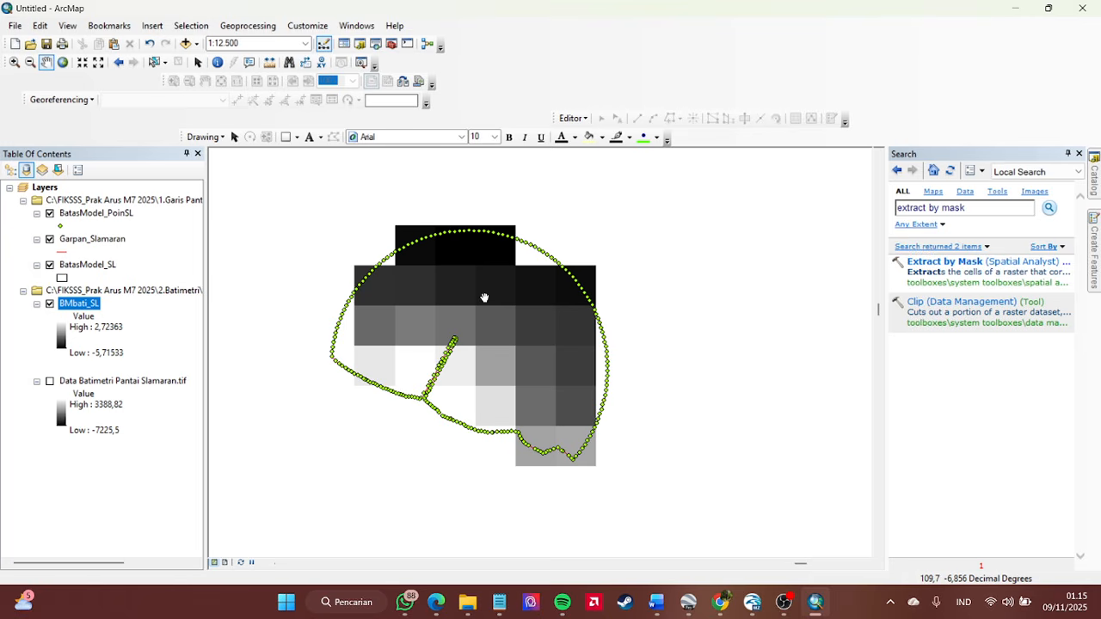
pyautogui.moveTo(546, 305); pyautogui.dragTo(526, 306)
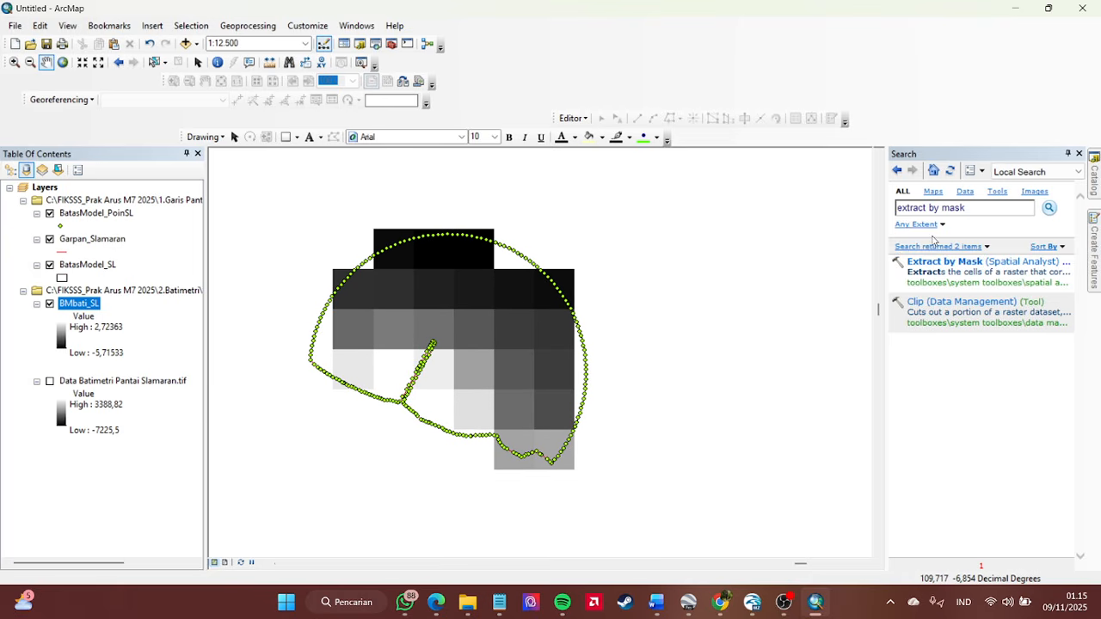
# - Search the tools for "raster to point" and open the Raster to Point (Conversion) tool
pyautogui.click(977, 209)
pyautogui.press('BackSpace')
pyautogui.write('raster ')
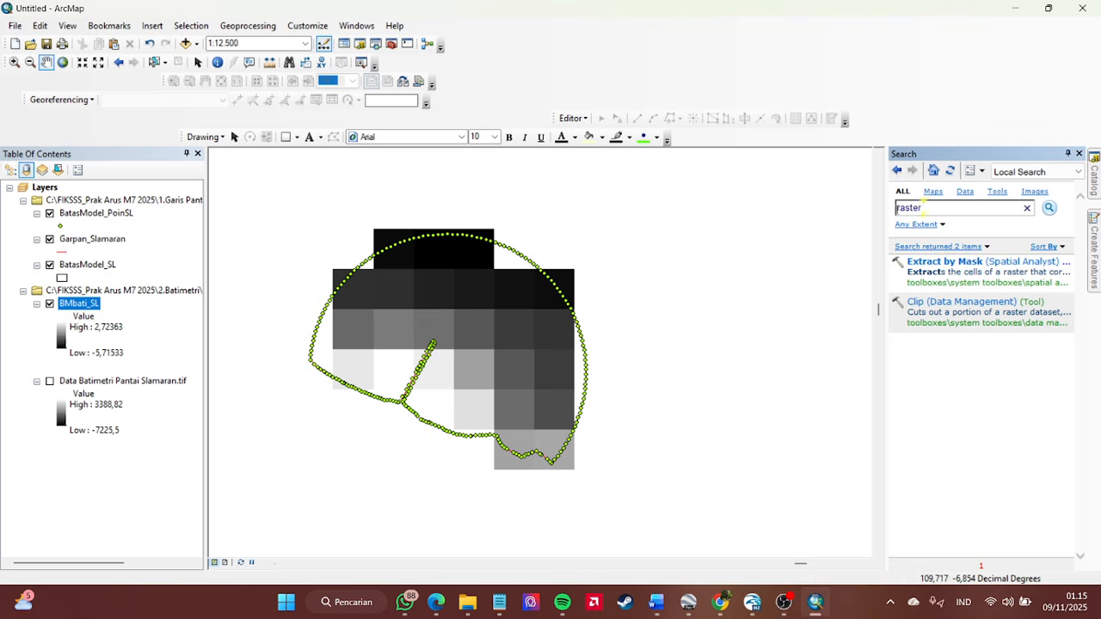
pyautogui.write('to poin')
pyautogui.click(1049, 208)
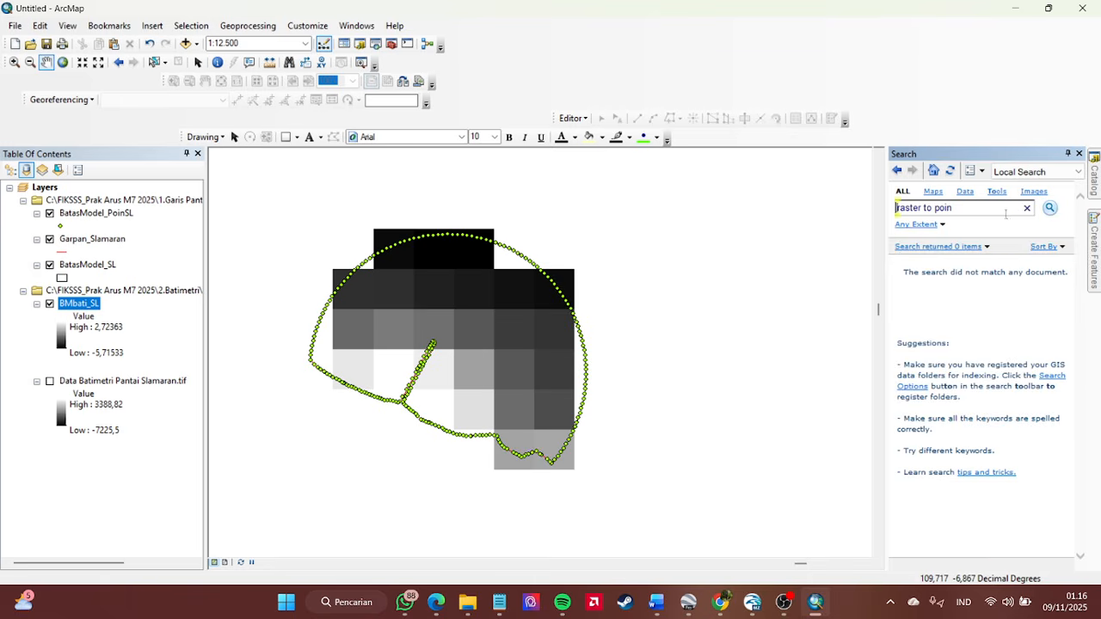
pyautogui.write('t')
pyautogui.click(1049, 208)
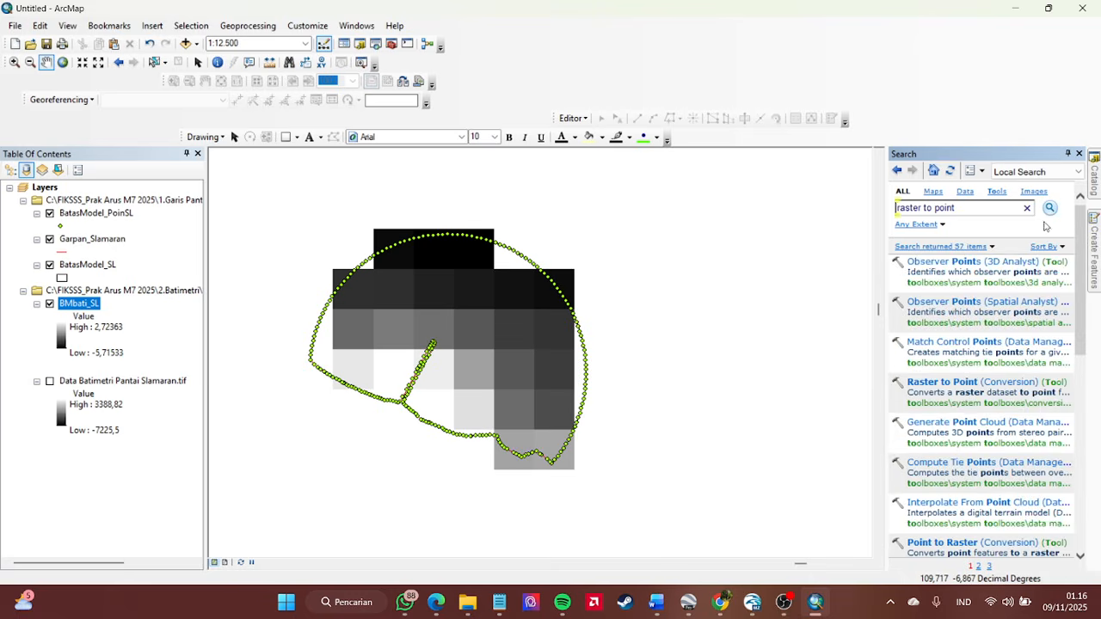
pyautogui.click(942, 382)
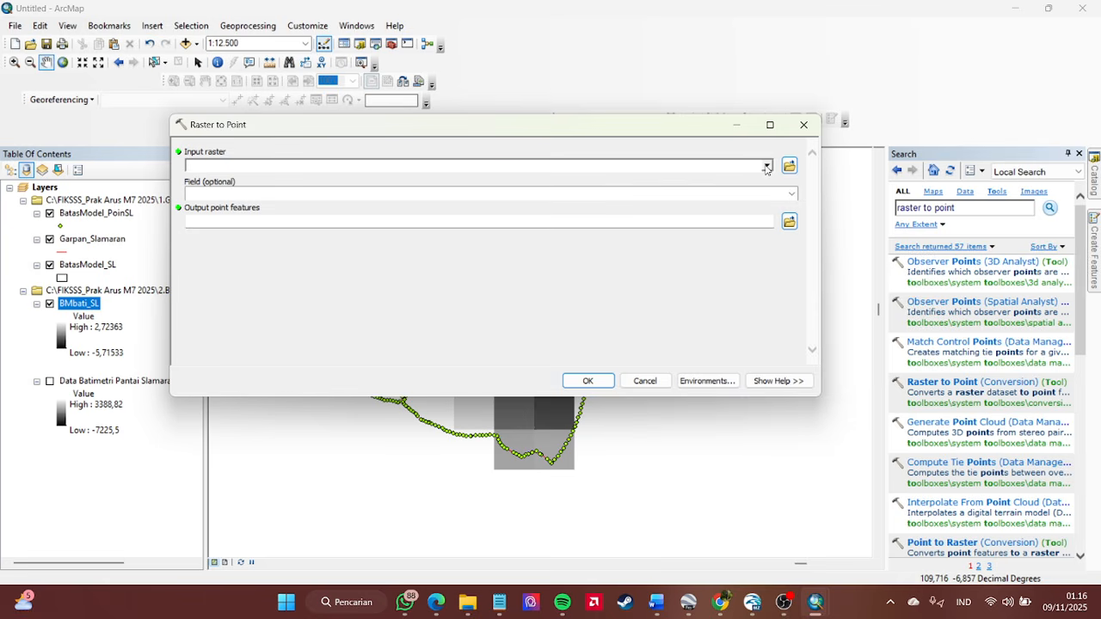
# - Choose BMbati_SL as the input raster for the point conversion, keeping Value as the field
pyautogui.click(766, 167)
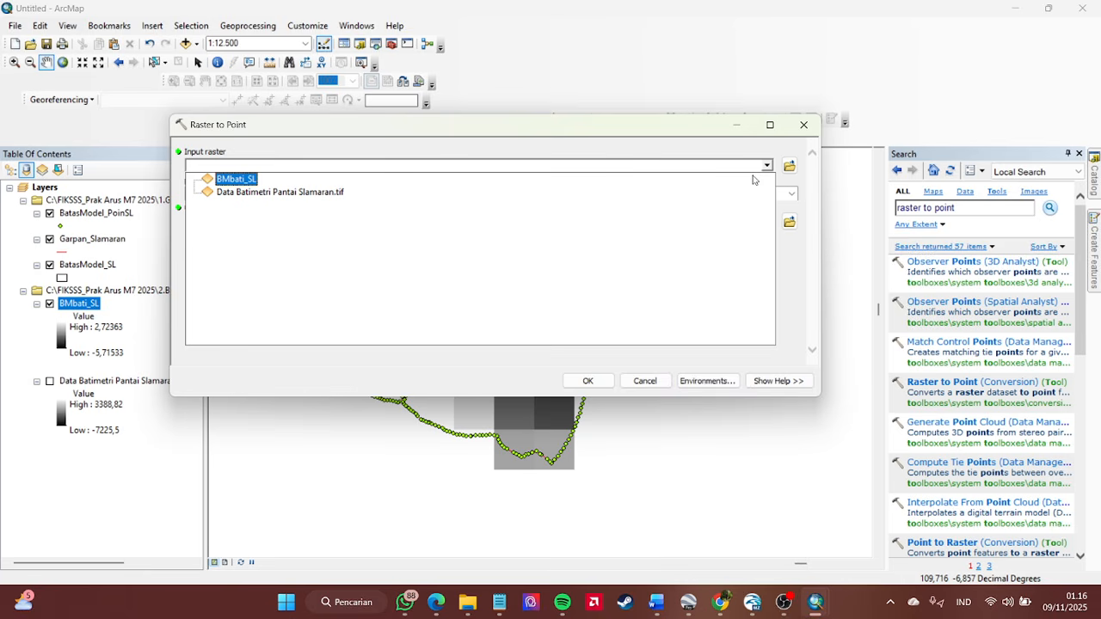
pyautogui.click(249, 179)
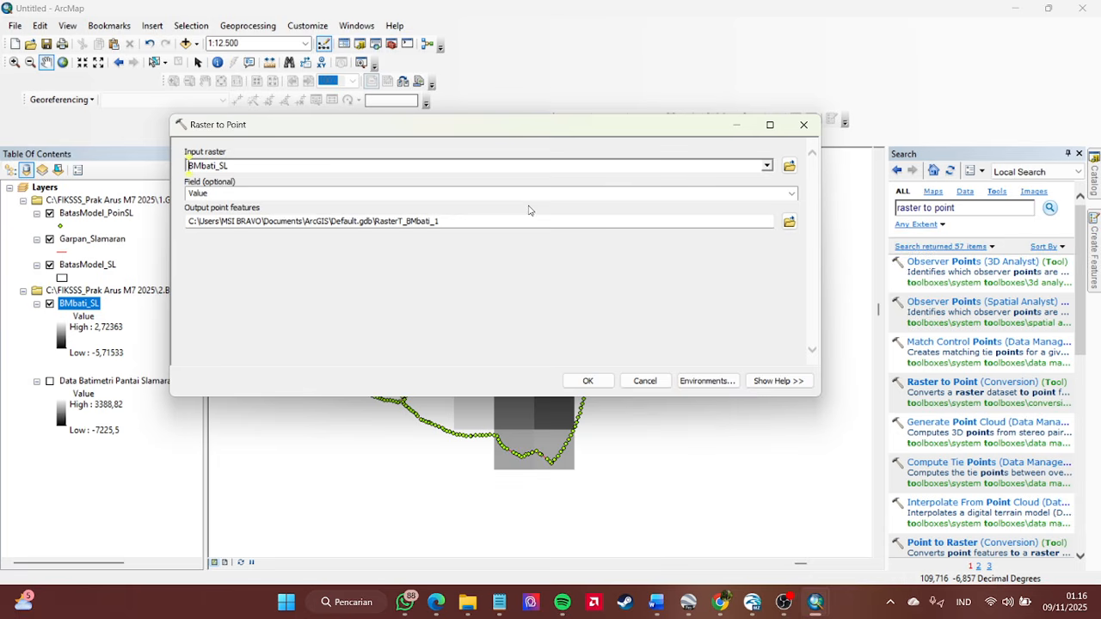
pyautogui.click(791, 197)
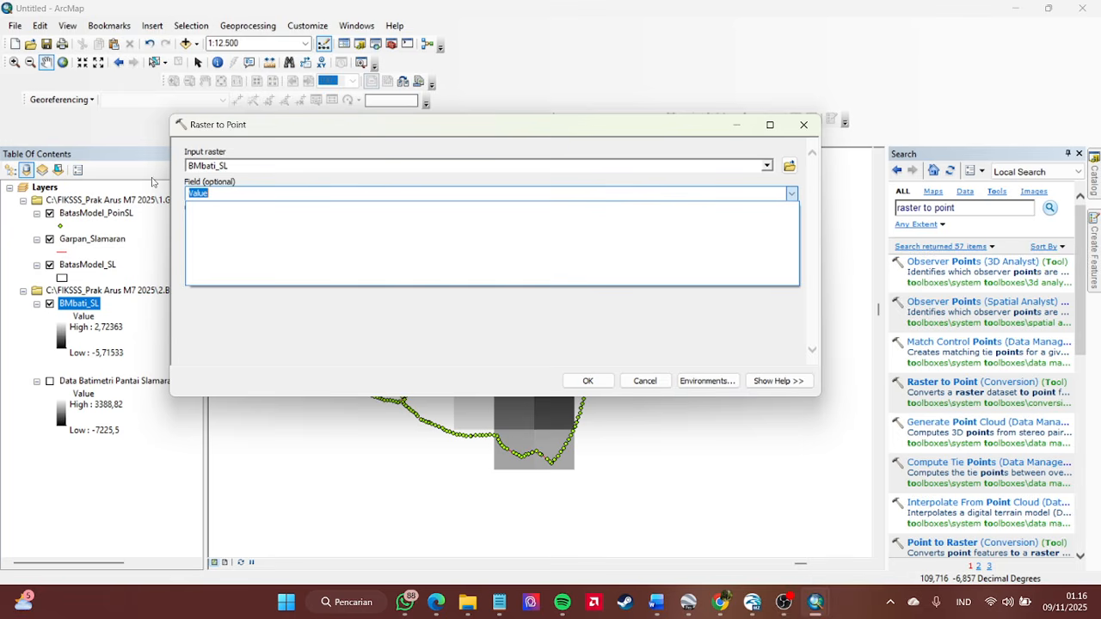
pyautogui.click(793, 195)
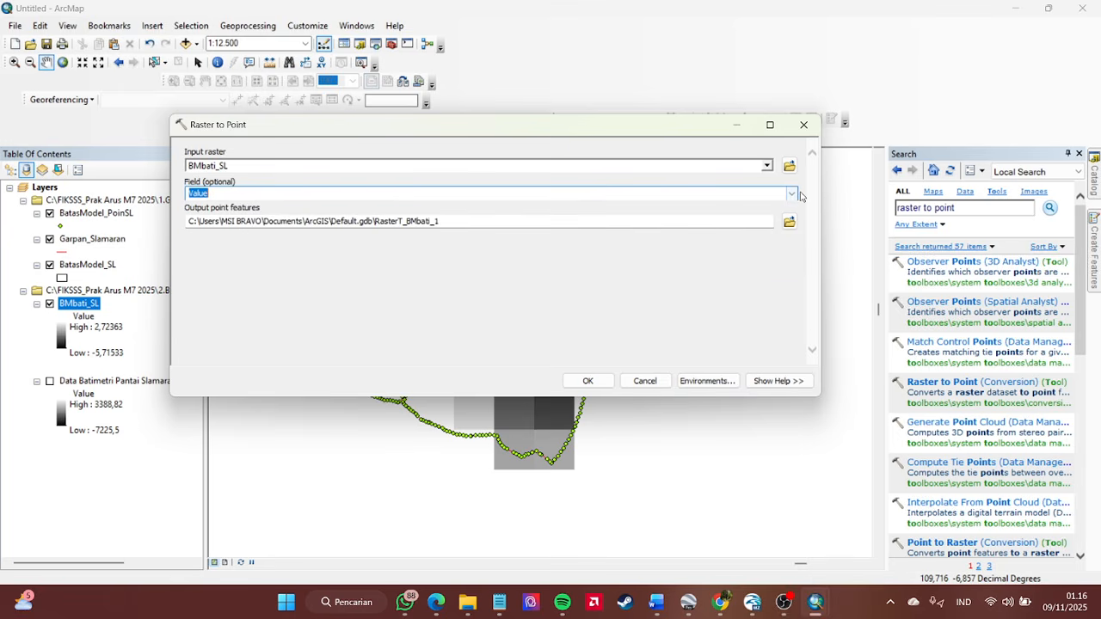
# - Set the output point features to BMbati_poinSL in the 2.Batimetri\Pantai Slamaran Pekalongan folder
pyautogui.click(789, 223)
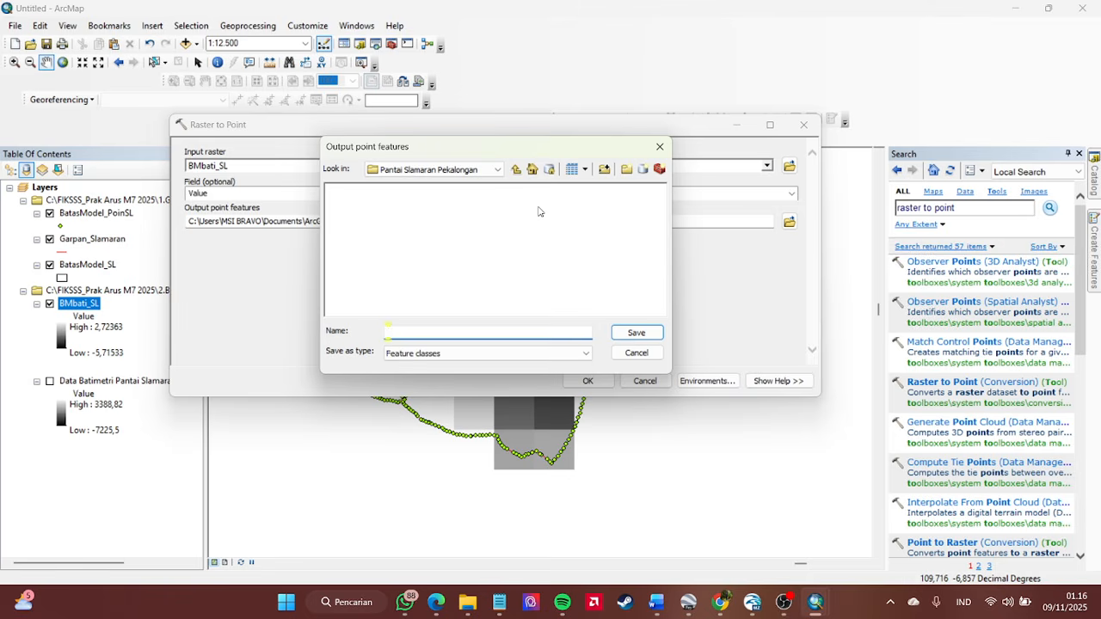
pyautogui.click(517, 170)
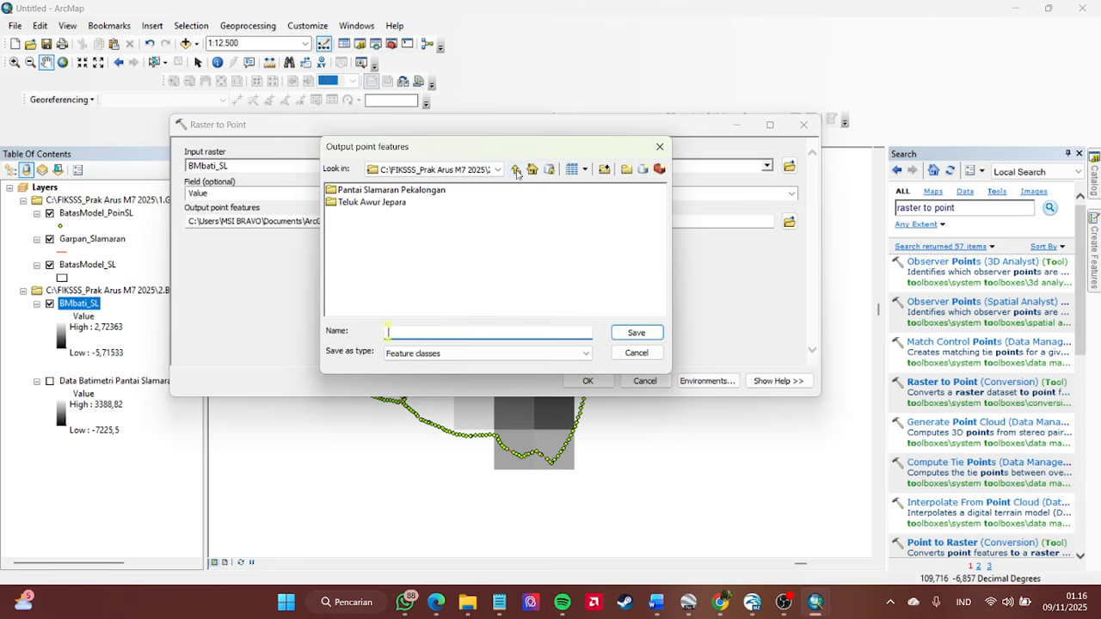
pyautogui.click(517, 171)
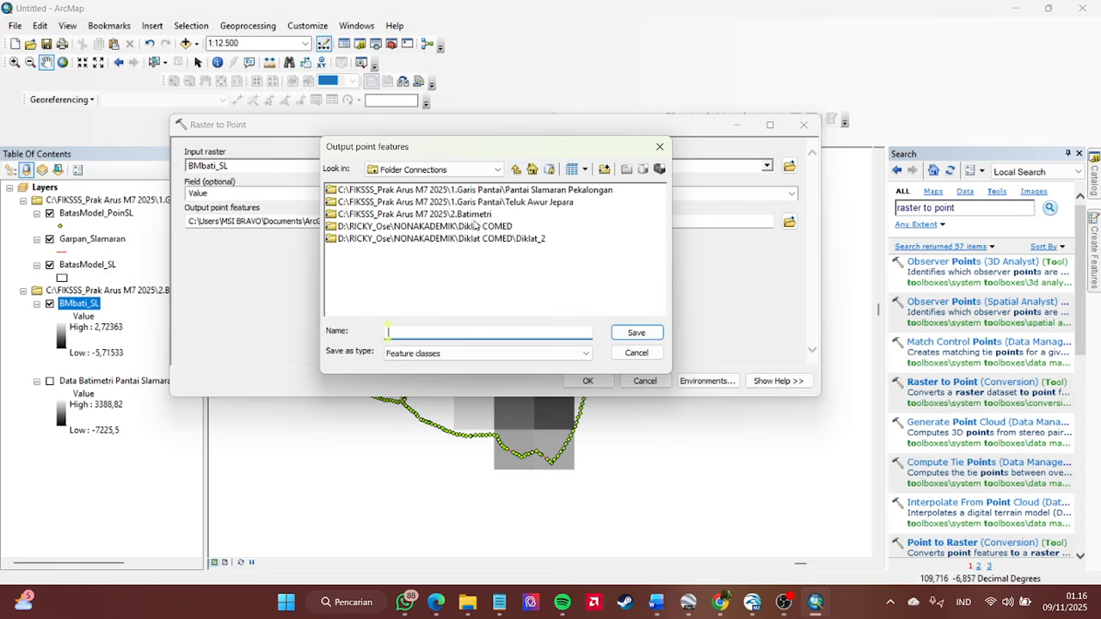
pyautogui.doubleClick(478, 216)
pyautogui.doubleClick(424, 193)
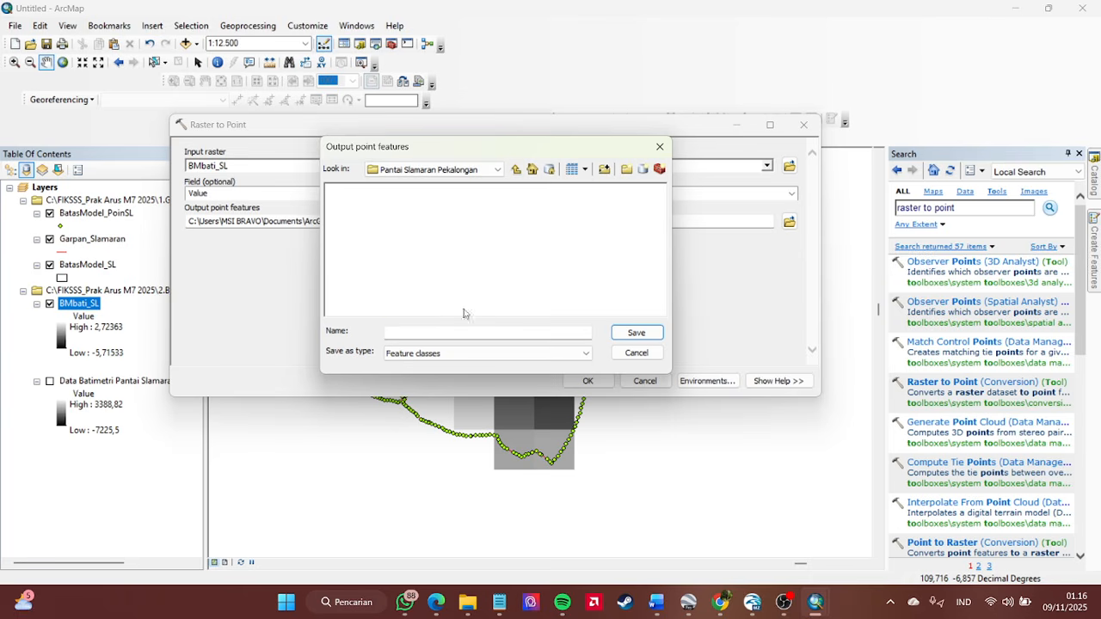
pyautogui.click(432, 334)
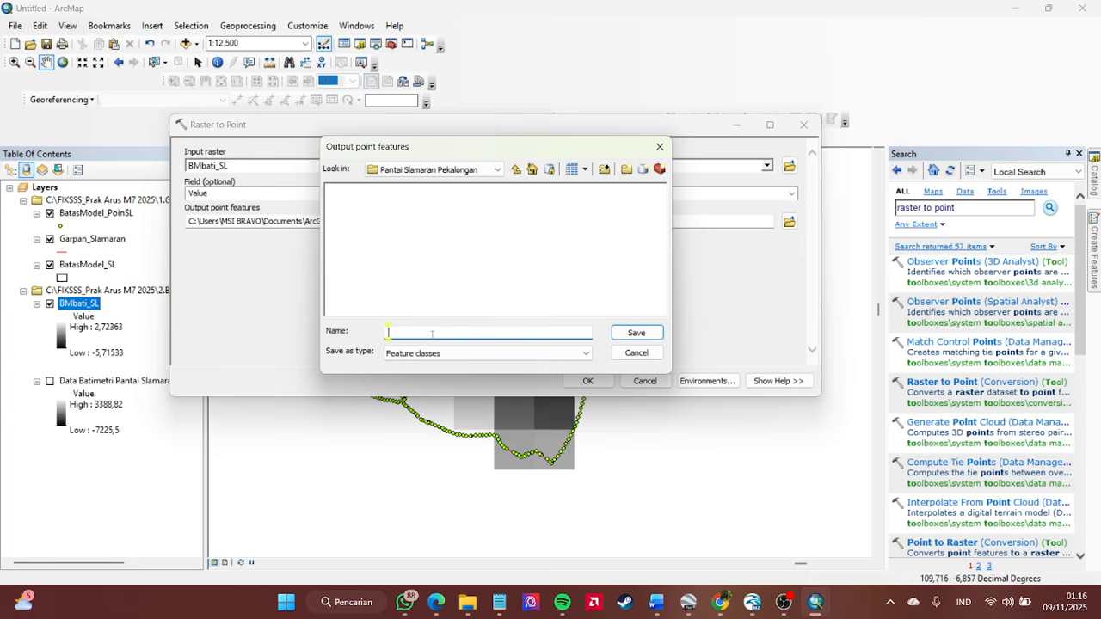
pyautogui.write('BMbati_poinSL')
pyautogui.click(636, 334)
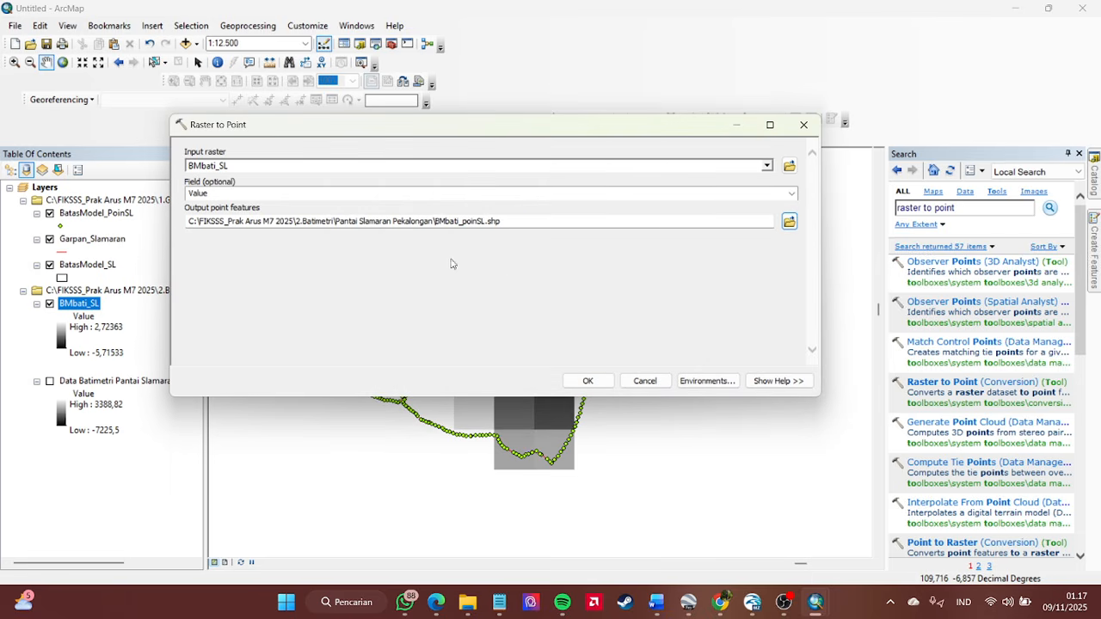
# - Reselect BMbati_SL as the input raster and run the Raster to Point conversion
pyautogui.click(766, 166)
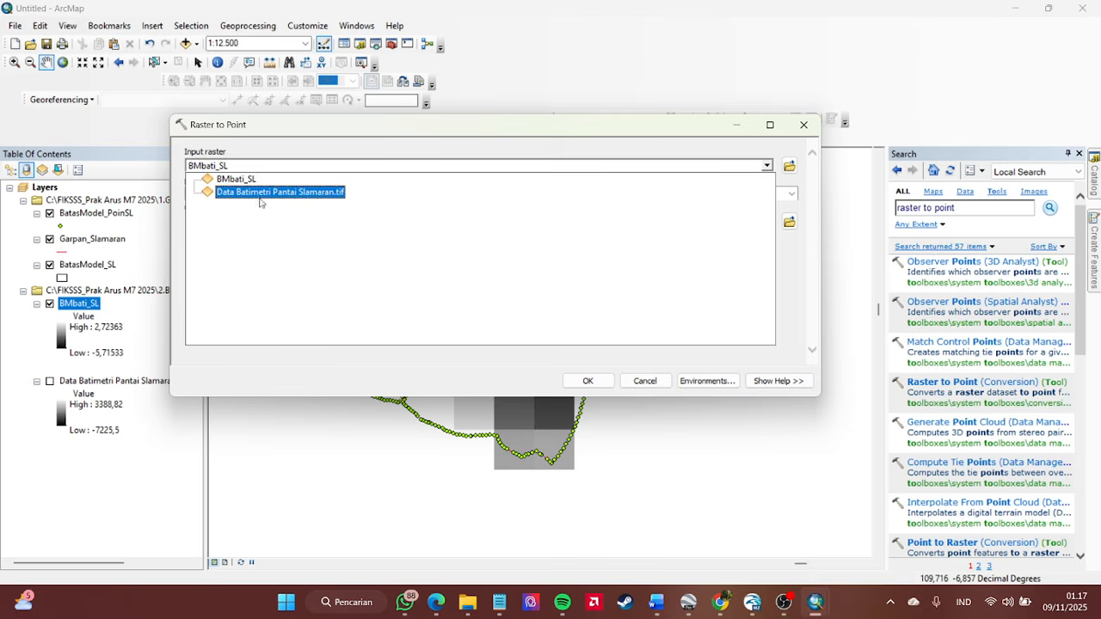
pyautogui.click(240, 180)
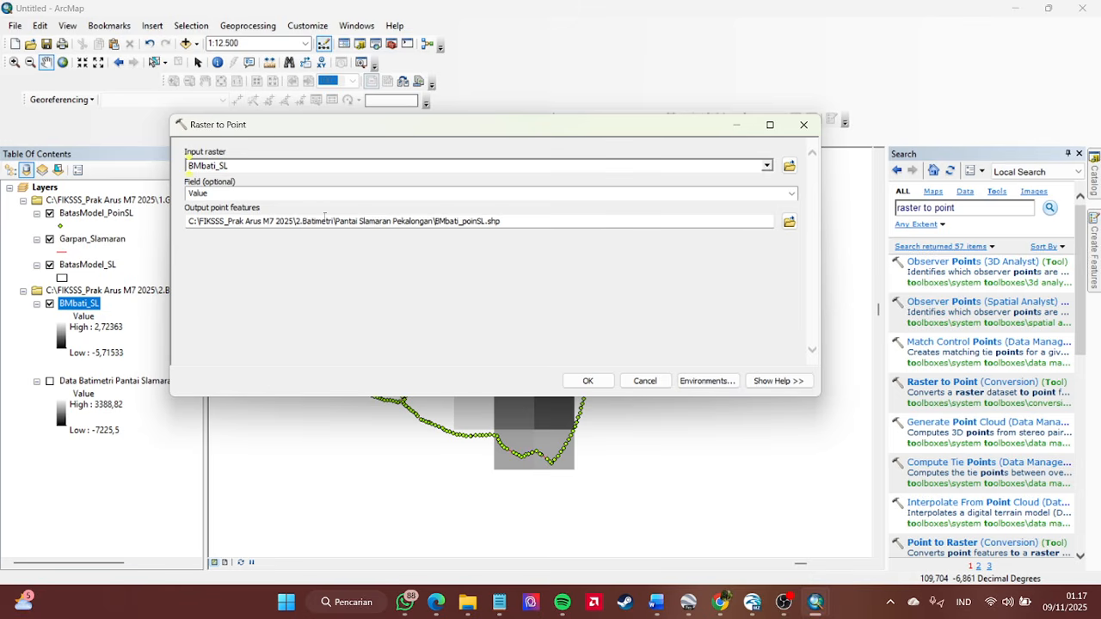
pyautogui.click(766, 167)
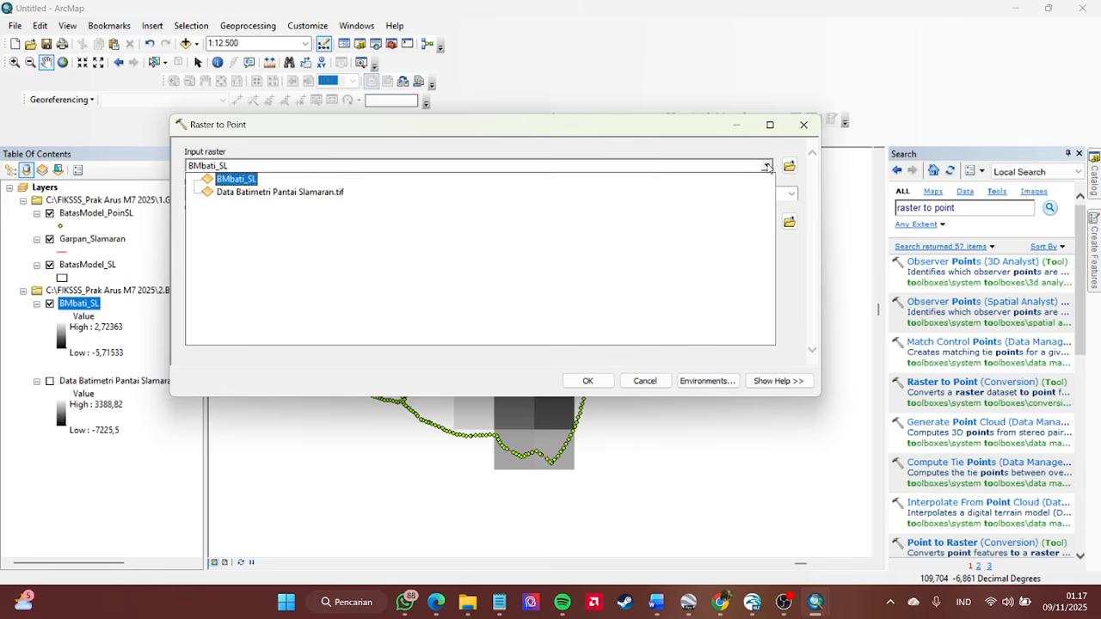
pyautogui.click(243, 175)
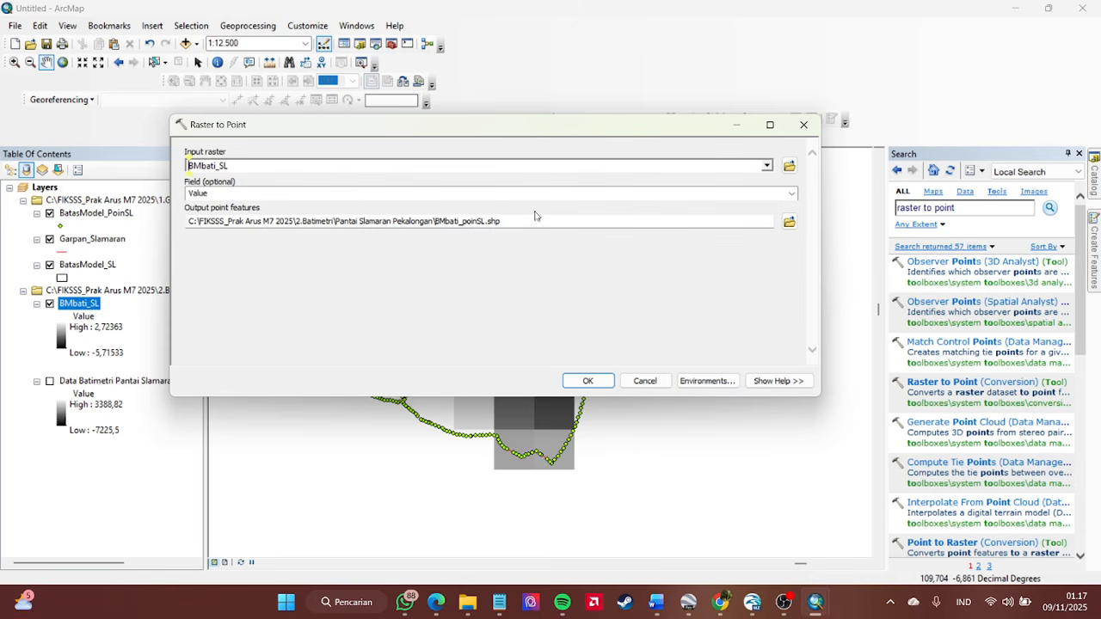
pyautogui.click(590, 381)
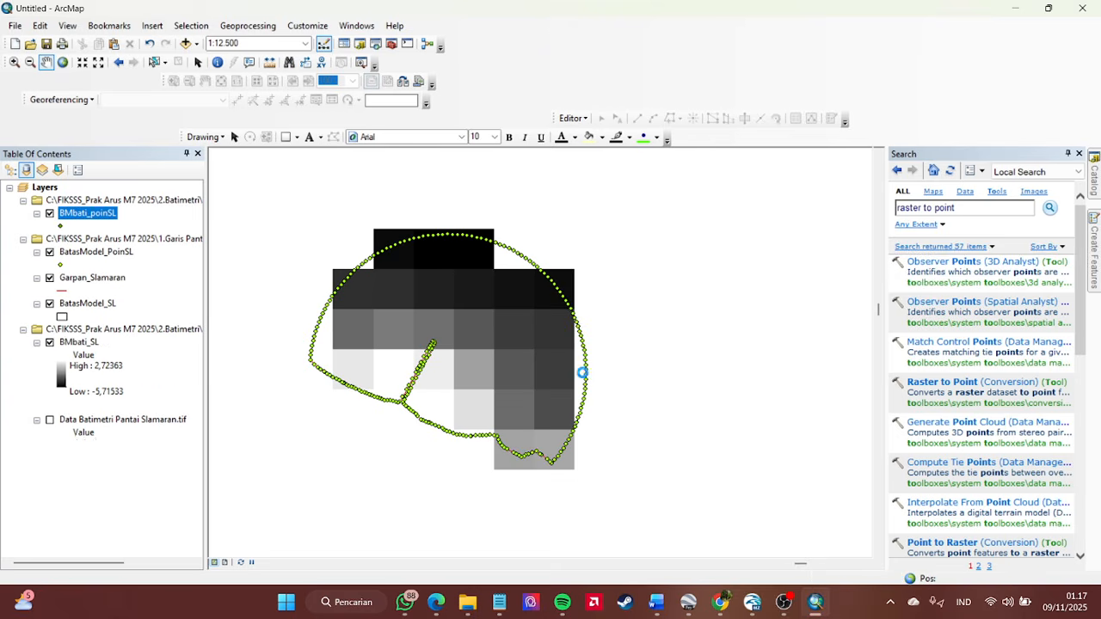
# - Examine how the BMbati_poinSL points are placed on the bathymetry raster cells inside the model boundary
pyautogui.scroll(-2, 447, 338)
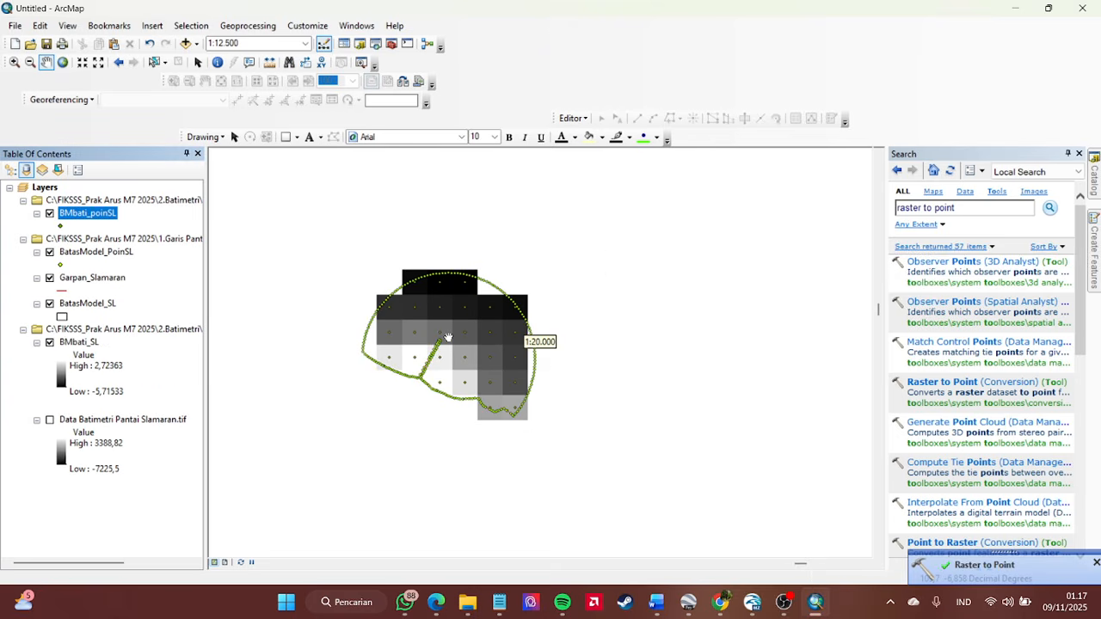
pyautogui.scroll(3, 447, 337)
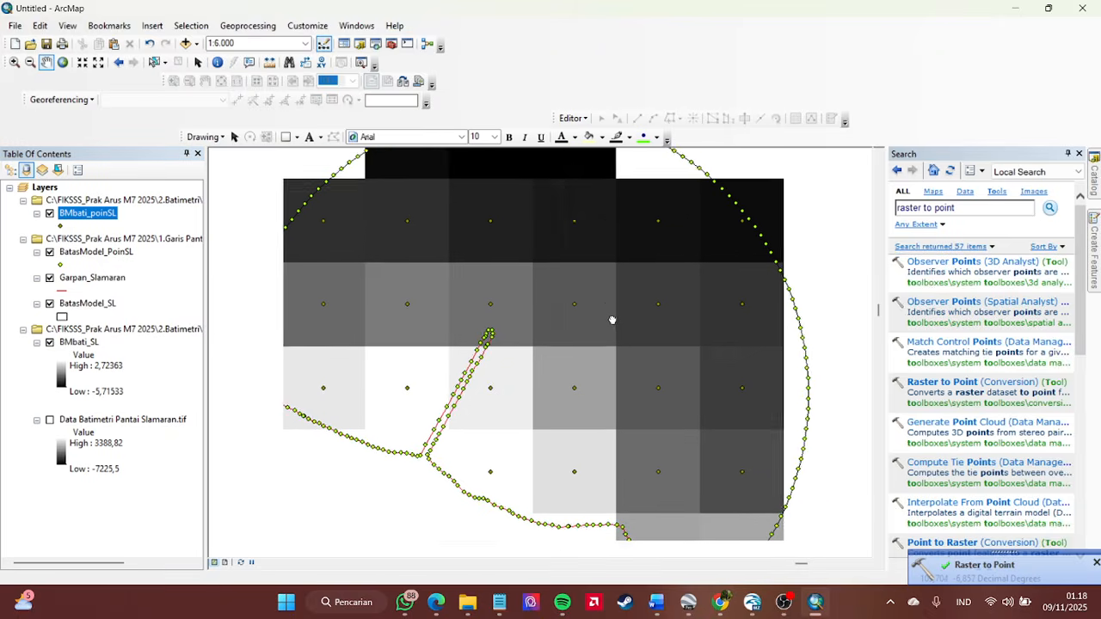
pyautogui.moveTo(612, 320); pyautogui.dragTo(490, 322)
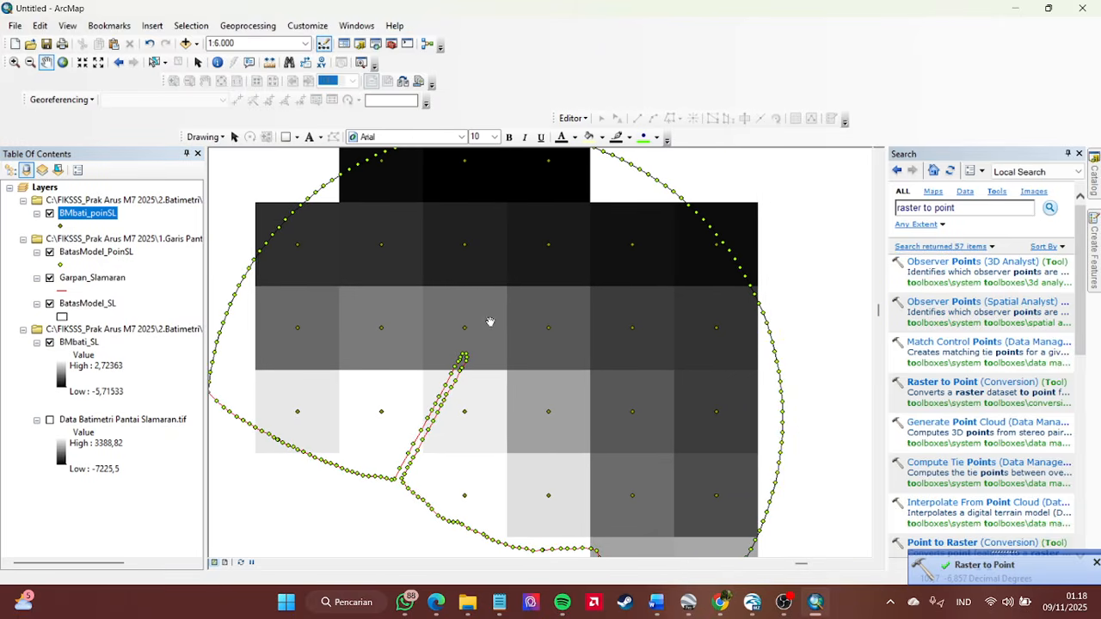
pyautogui.scroll(1, 516, 320)
pyautogui.scroll(-2, 536, 319)
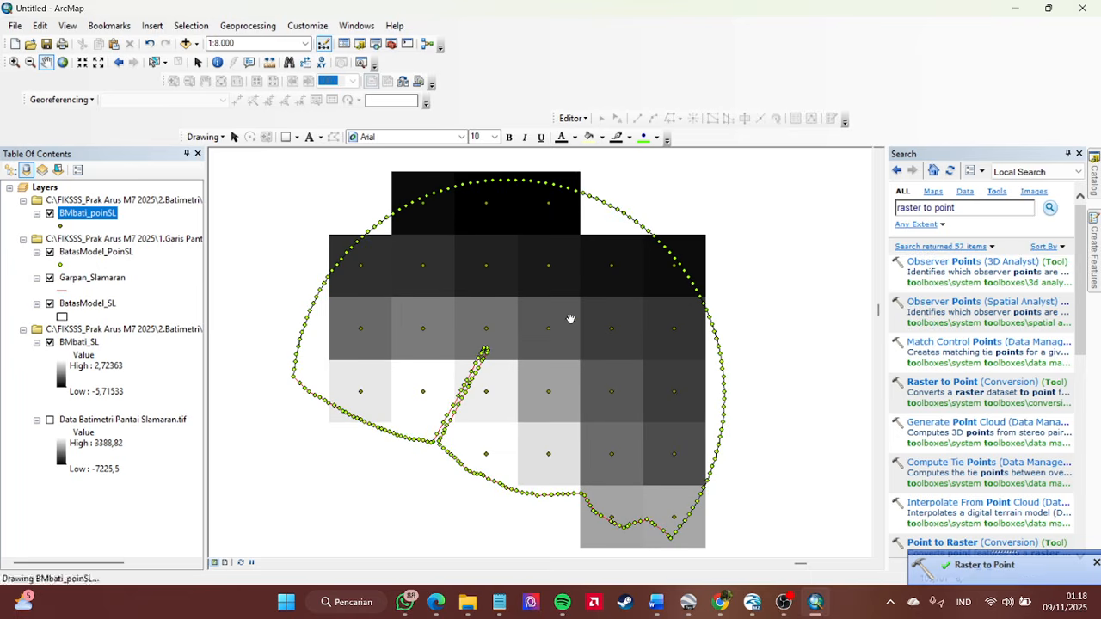
pyautogui.moveTo(587, 328); pyautogui.dragTo(551, 322)
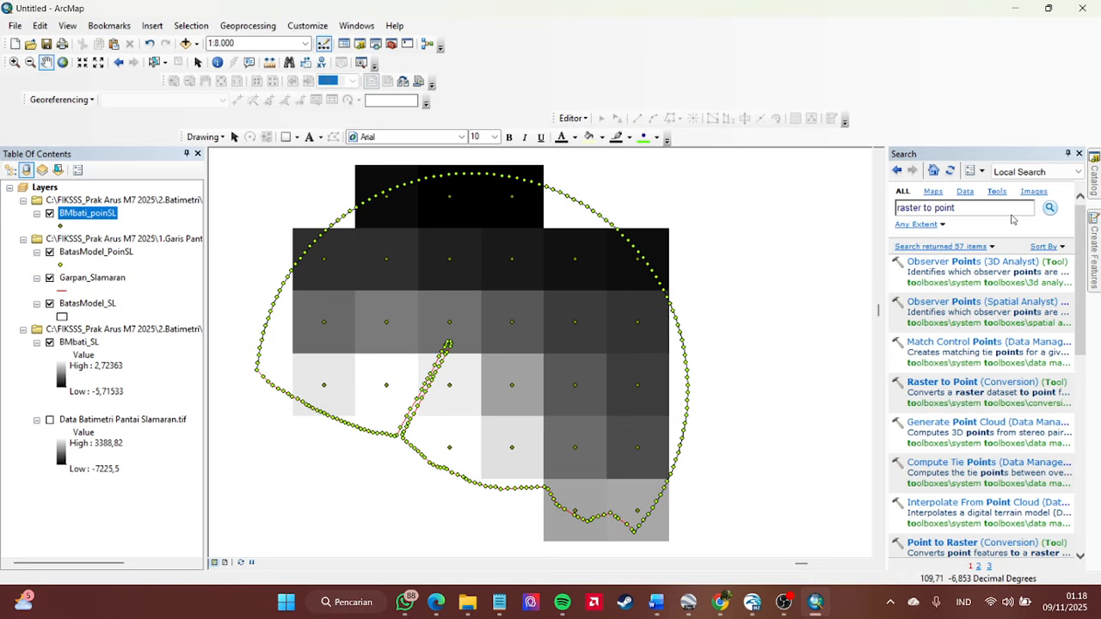
# - Search the tools for "add xy" and open the Add XY Coordinates (Data Management) tool
pyautogui.moveTo(1027, 209); pyautogui.dragTo(899, 210)
pyautogui.write('ad')
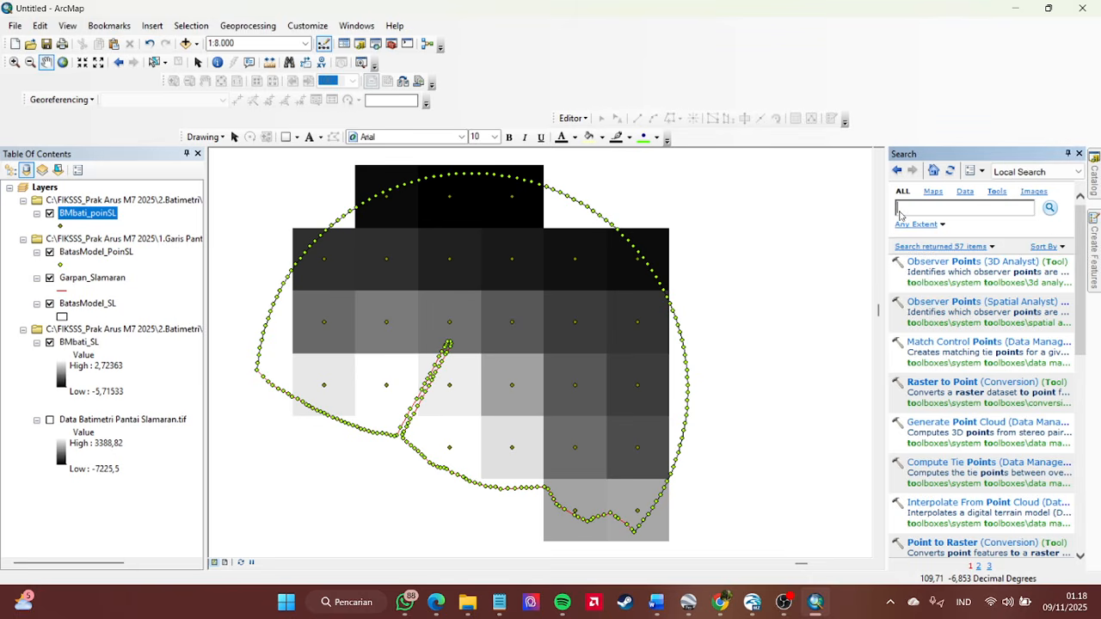
pyautogui.write('d xy')
pyautogui.press('Return')
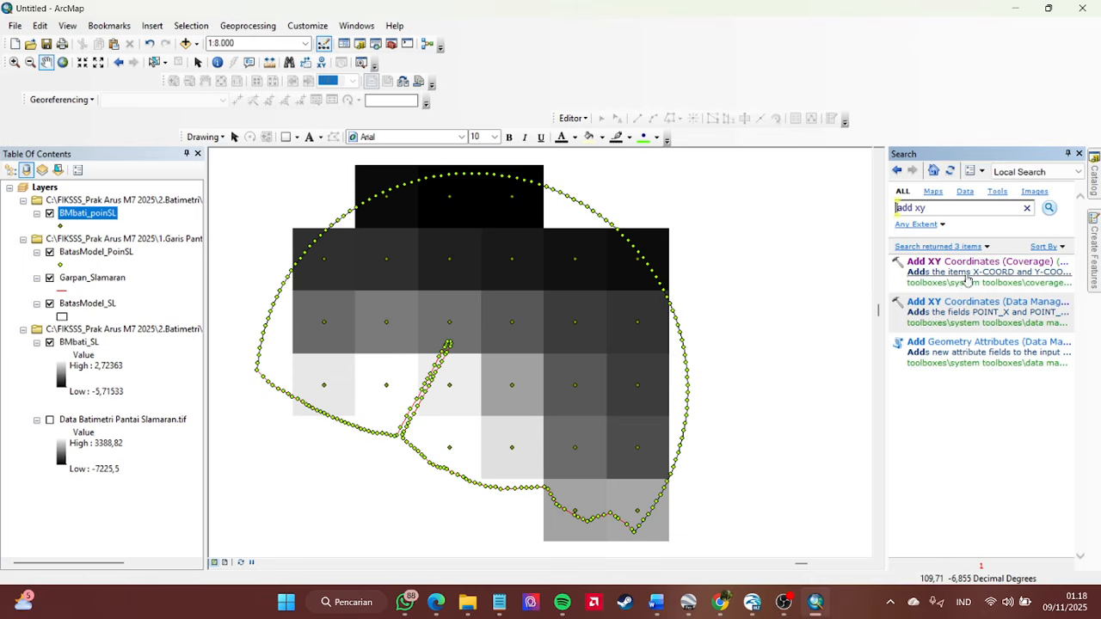
pyautogui.click(978, 308)
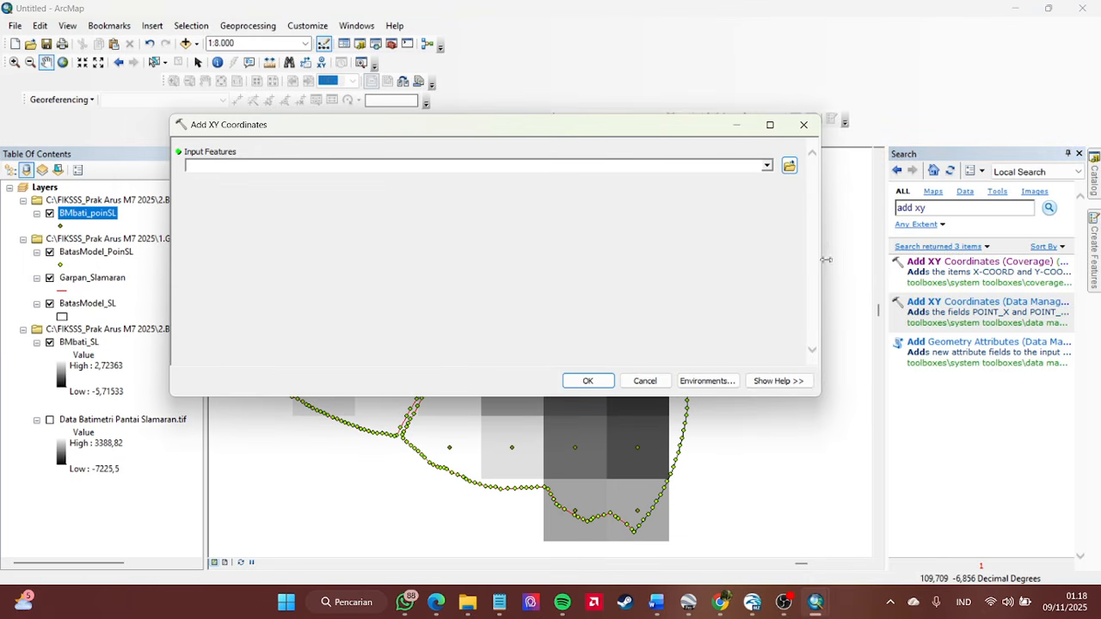
pyautogui.click(645, 381)
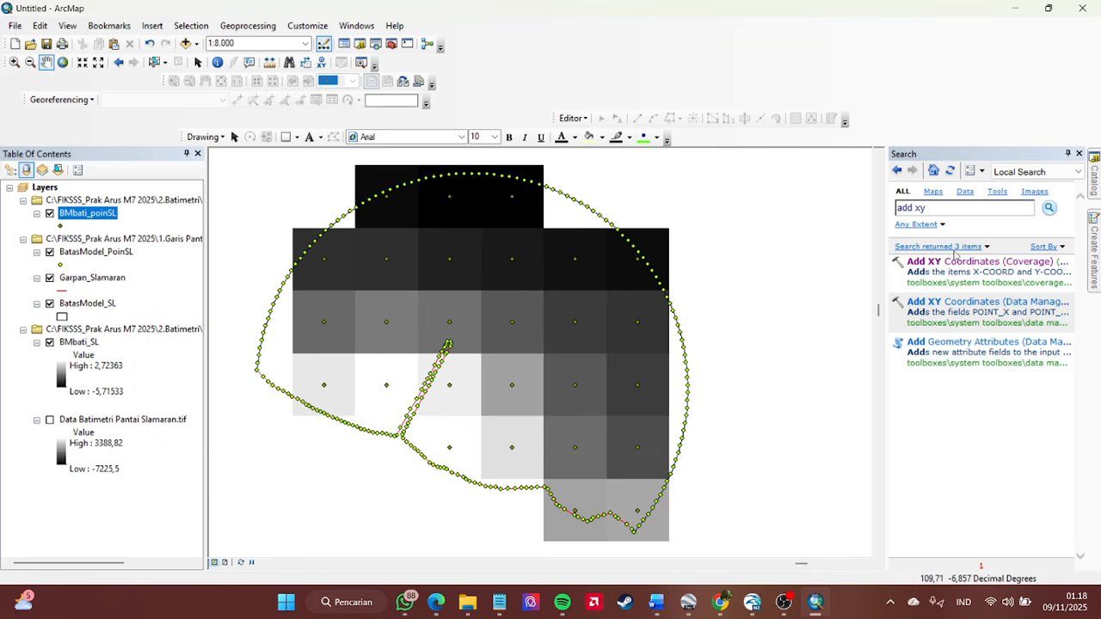
pyautogui.click(1007, 305)
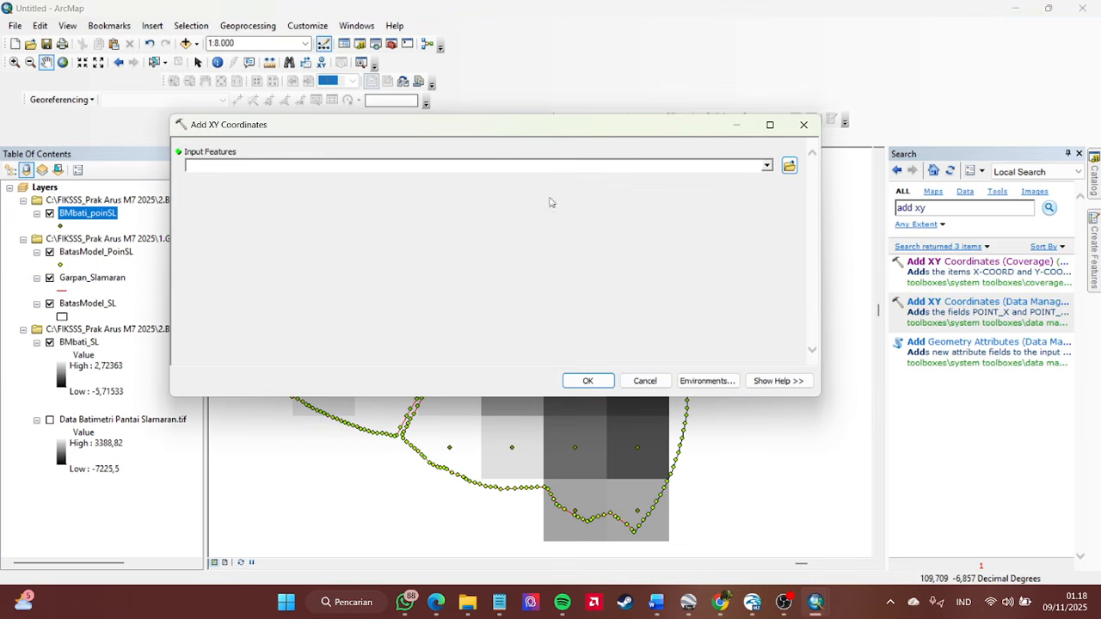
# - Add XY coordinates to the BMbati_poinSL point layer
pyautogui.click(766, 165)
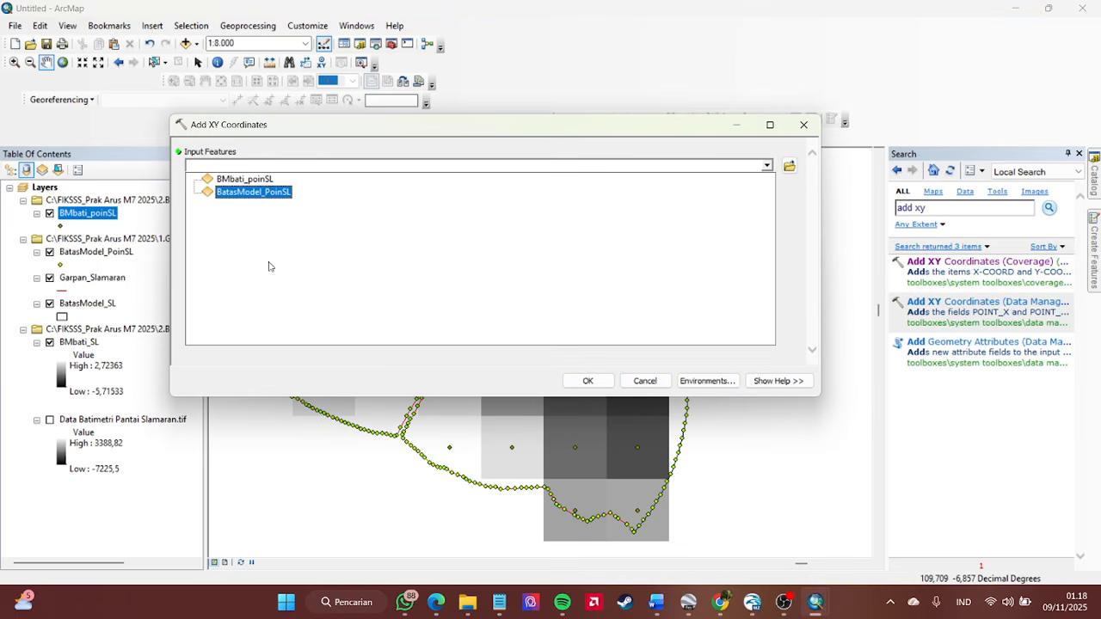
pyautogui.click(256, 184)
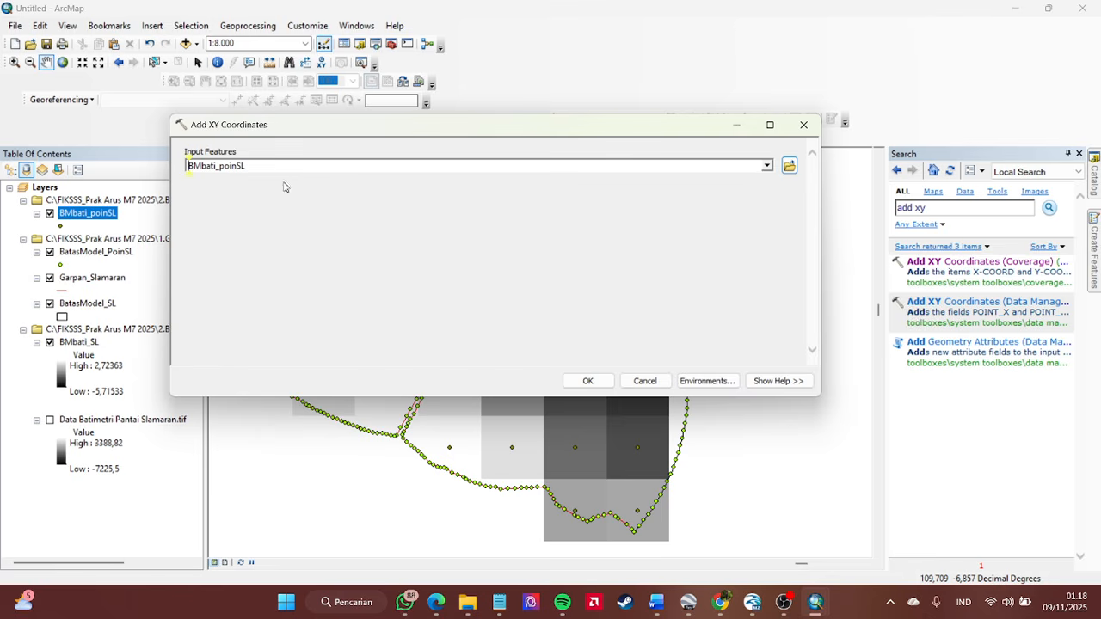
pyautogui.click(590, 381)
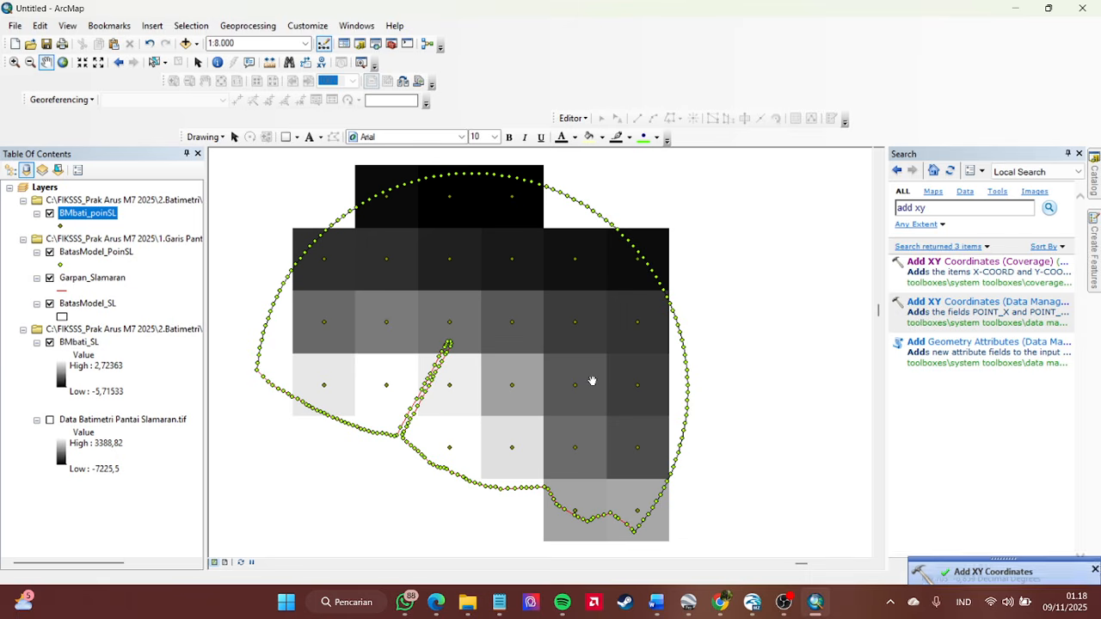
# - Open the attribute table of BMbati_poinSL and examine its grid_code, POINT_X and POINT_Y fields against the map
pyautogui.rightClick(99, 212)
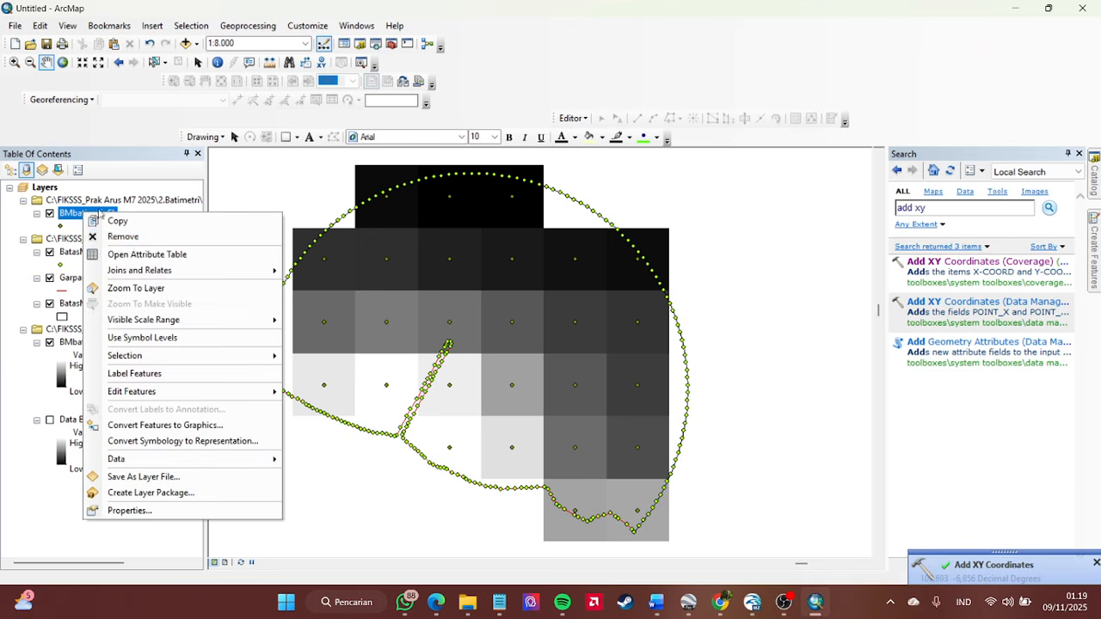
pyautogui.click(136, 255)
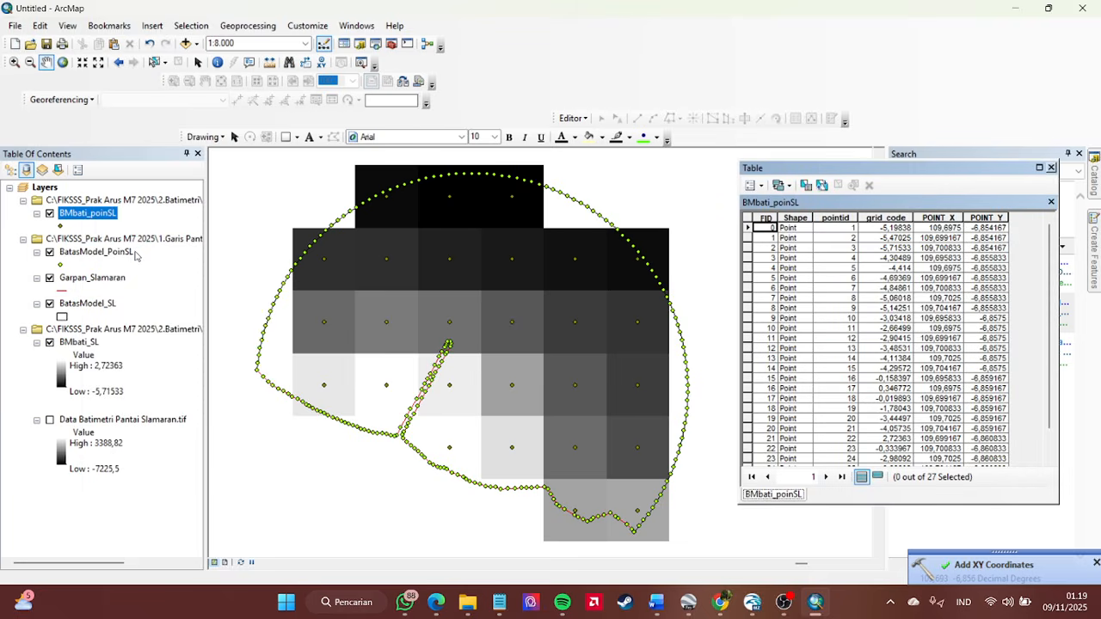
pyautogui.scroll(-1, 895, 247)
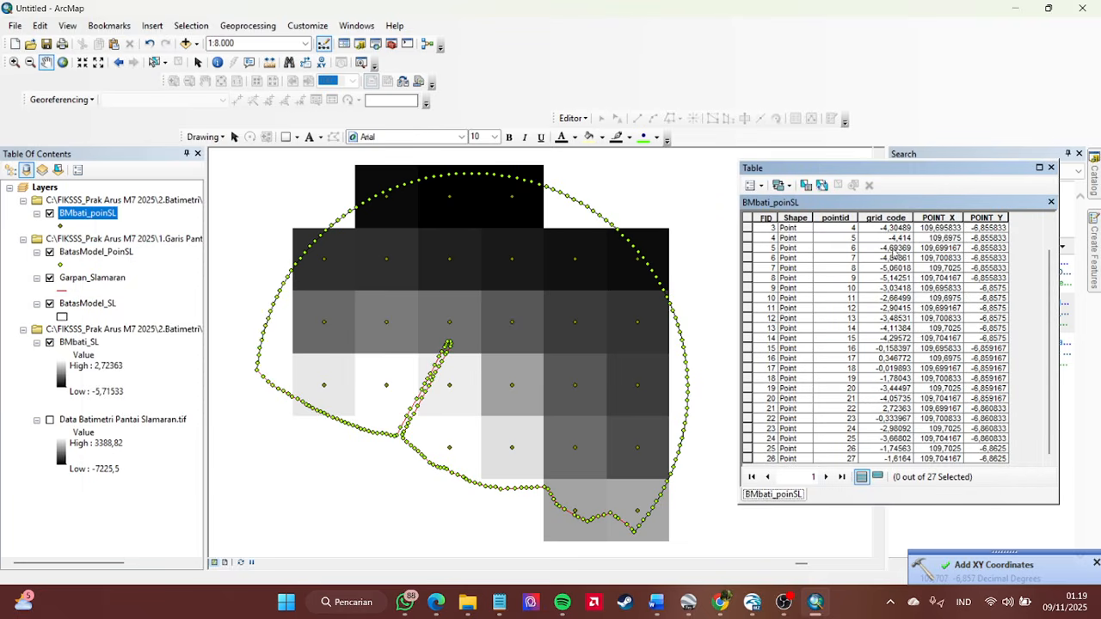
pyautogui.scroll(1, 895, 248)
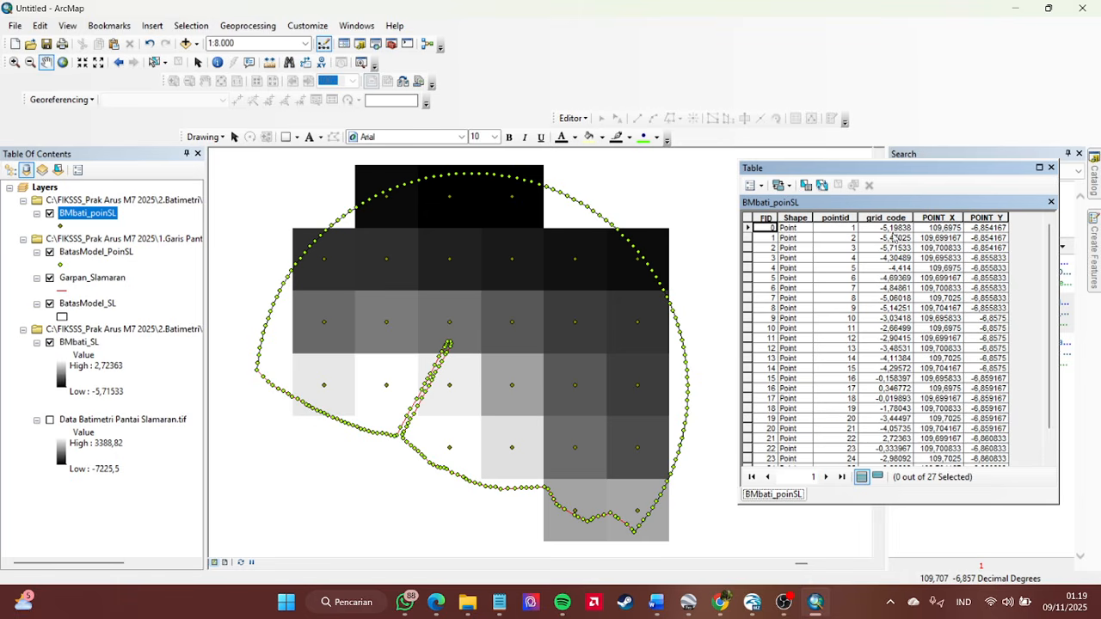
pyautogui.scroll(-1, 896, 254)
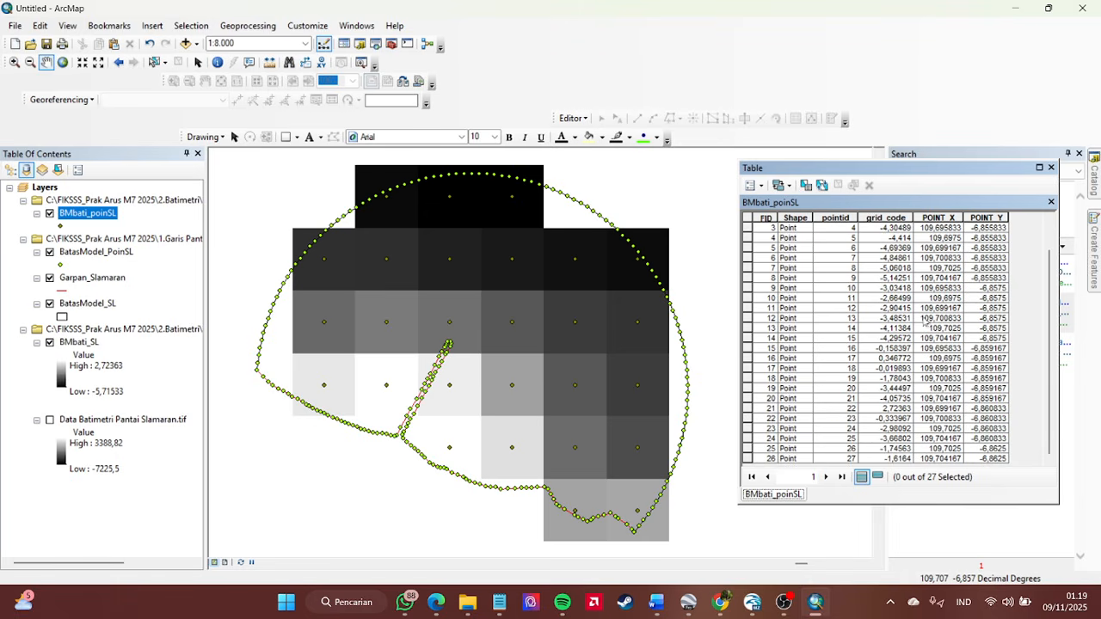
pyautogui.scroll(1, 868, 315)
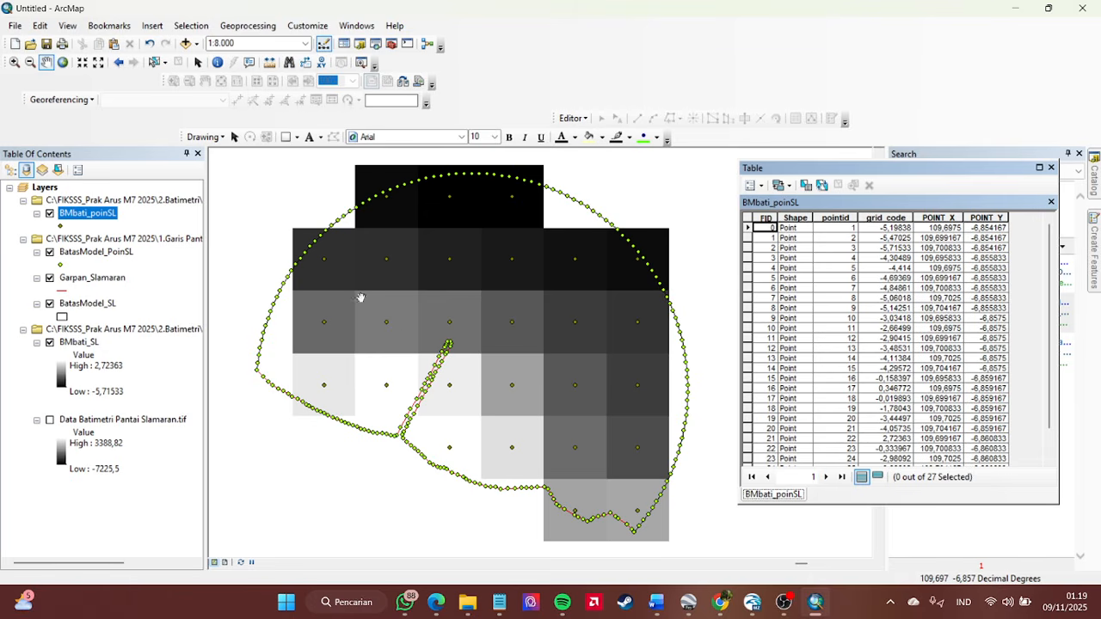
pyautogui.moveTo(381, 306); pyautogui.dragTo(394, 308)
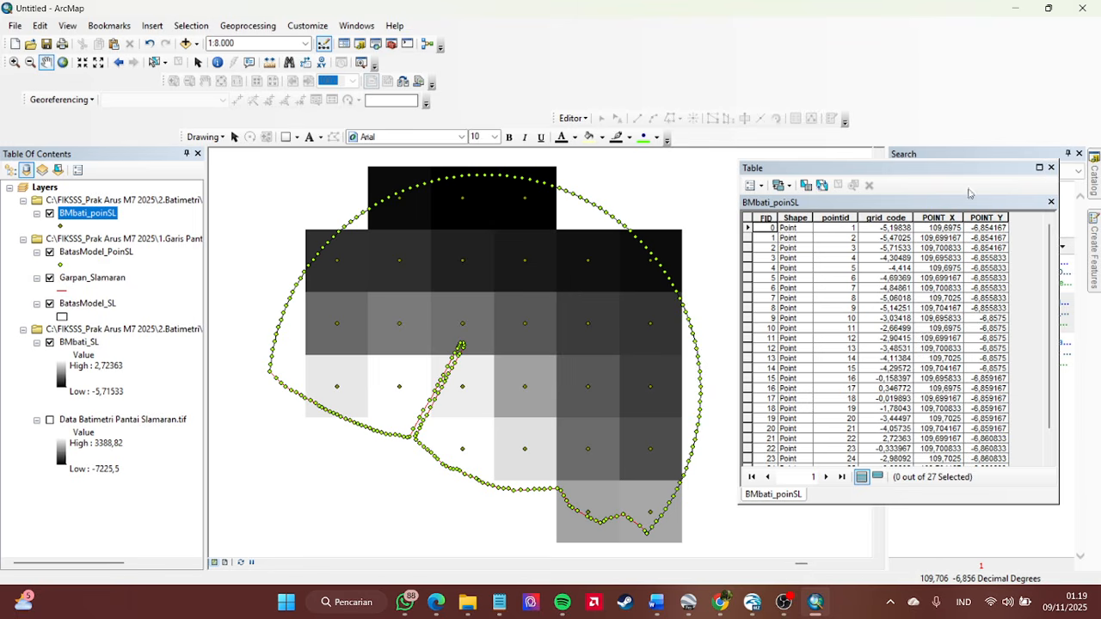
# - Close the attribute table, search the tools for "table to excel" and open the Table To Excel (Conversion) tool
pyautogui.click(1051, 168)
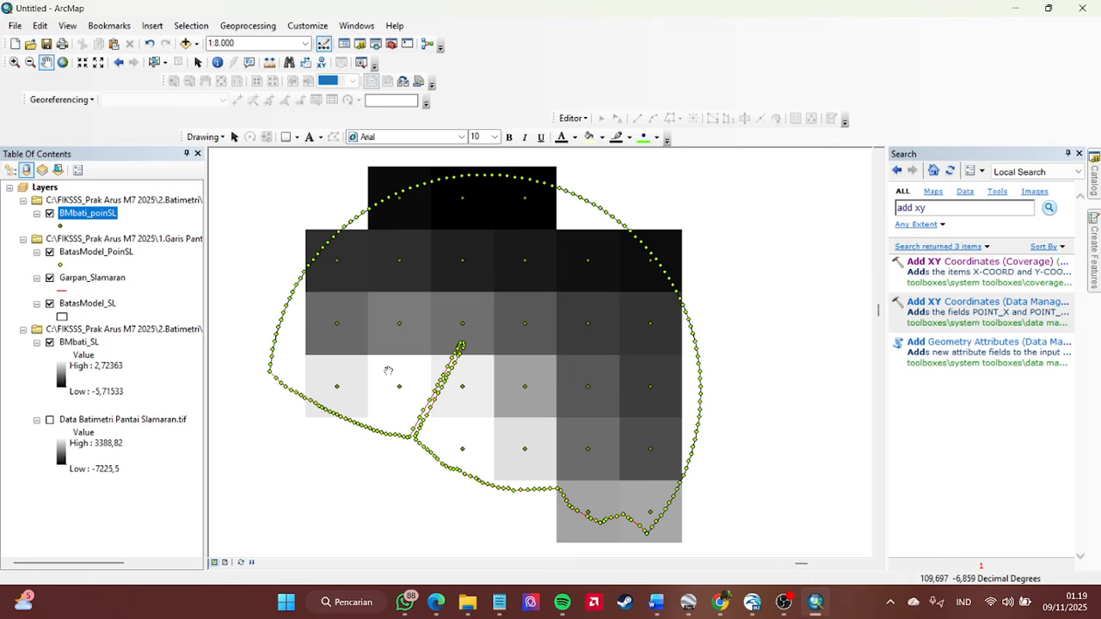
pyautogui.click(919, 212)
pyautogui.press('BackSpace')
pyautogui.press('BackSpace')
pyautogui.press('BackSpace')
pyautogui.press('BackSpace')
pyautogui.press('BackSpace')
pyautogui.press('BackSpace')
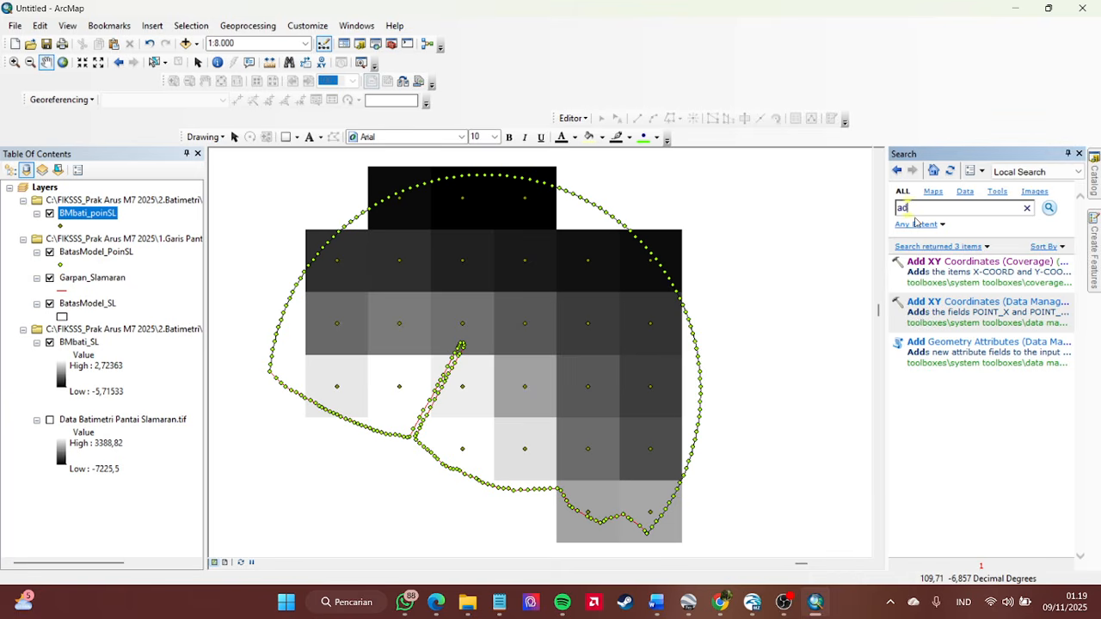
pyautogui.write('table to excel')
pyautogui.press('Return')
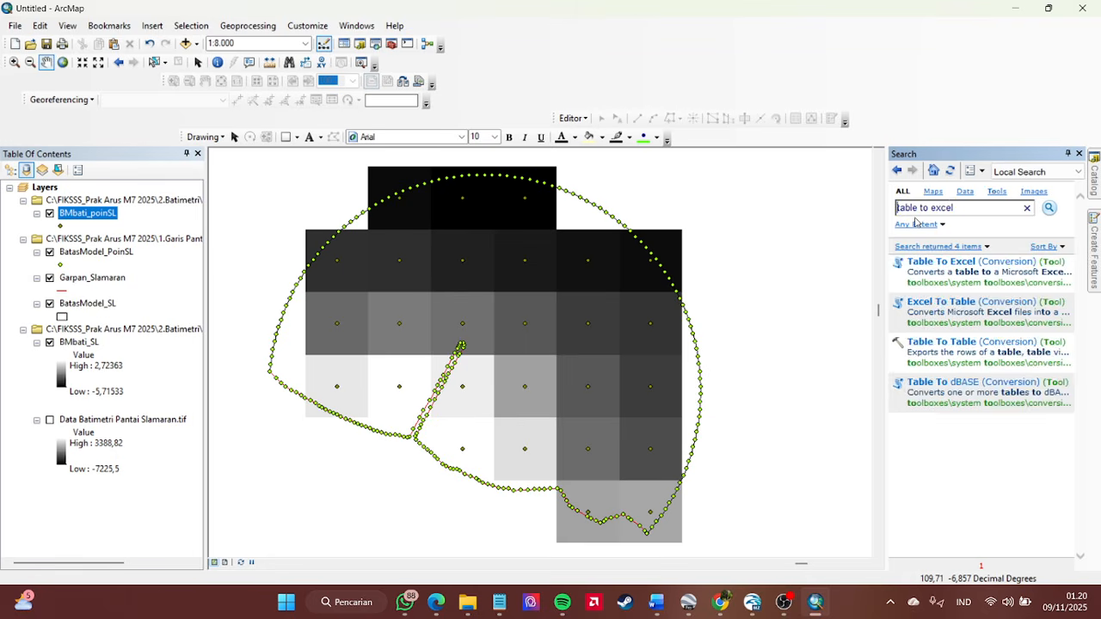
pyautogui.doubleClick(947, 262)
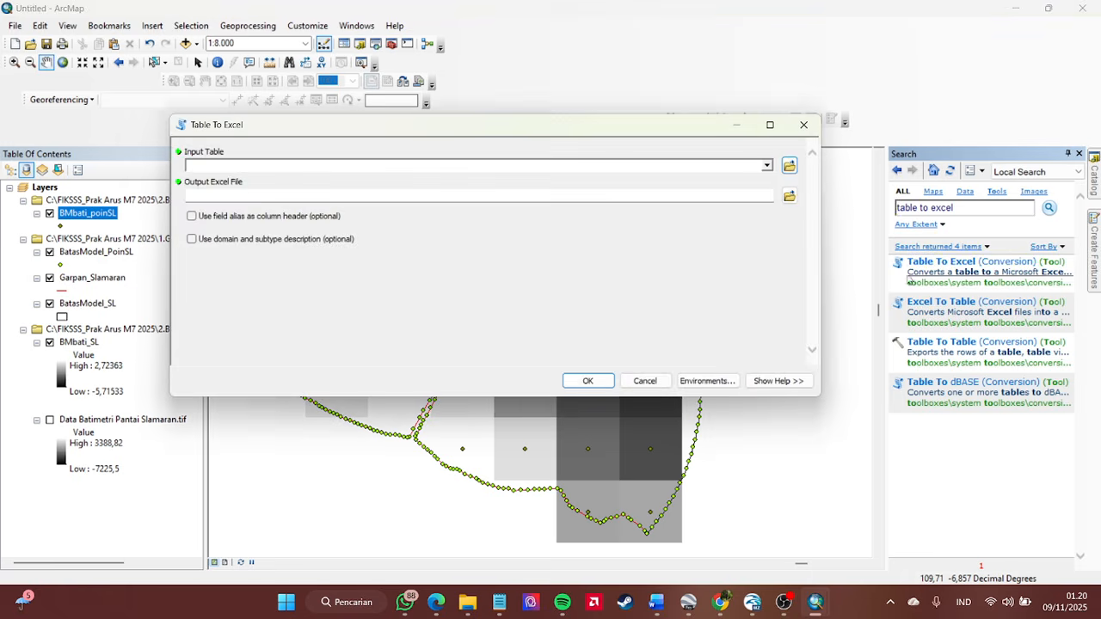
# - Set BMbati_poinSL as the input table and choose 3.Excel\Pantai Slamaran Pekalongan as the folder for the output Excel file
pyautogui.click(767, 166)
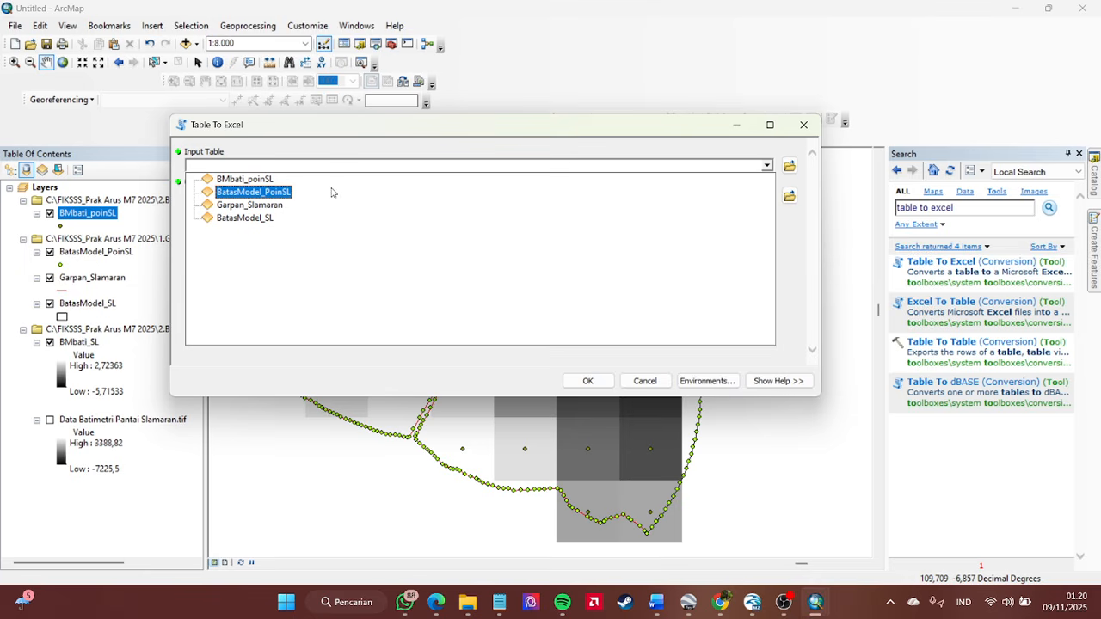
pyautogui.click(265, 181)
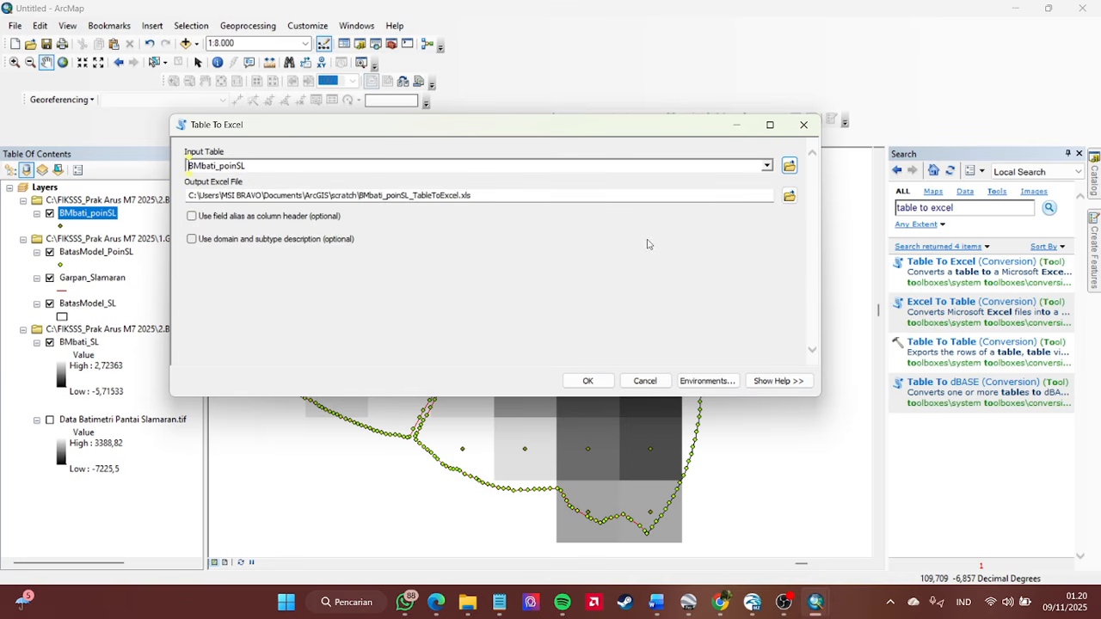
pyautogui.click(788, 196)
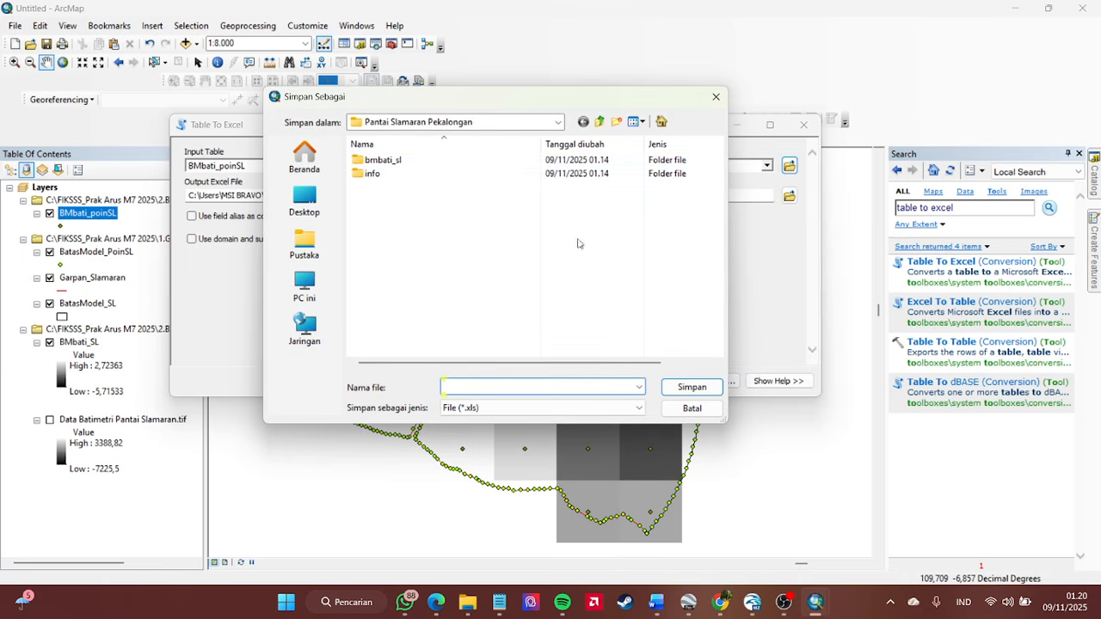
pyautogui.click(599, 122)
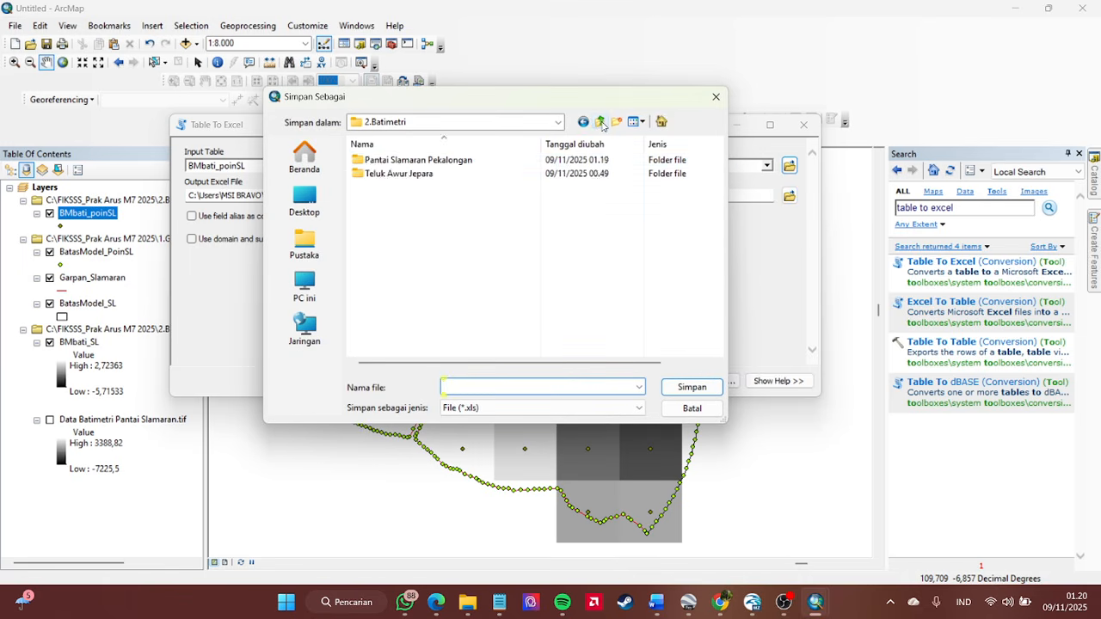
pyautogui.click(600, 122)
pyautogui.doubleClick(438, 189)
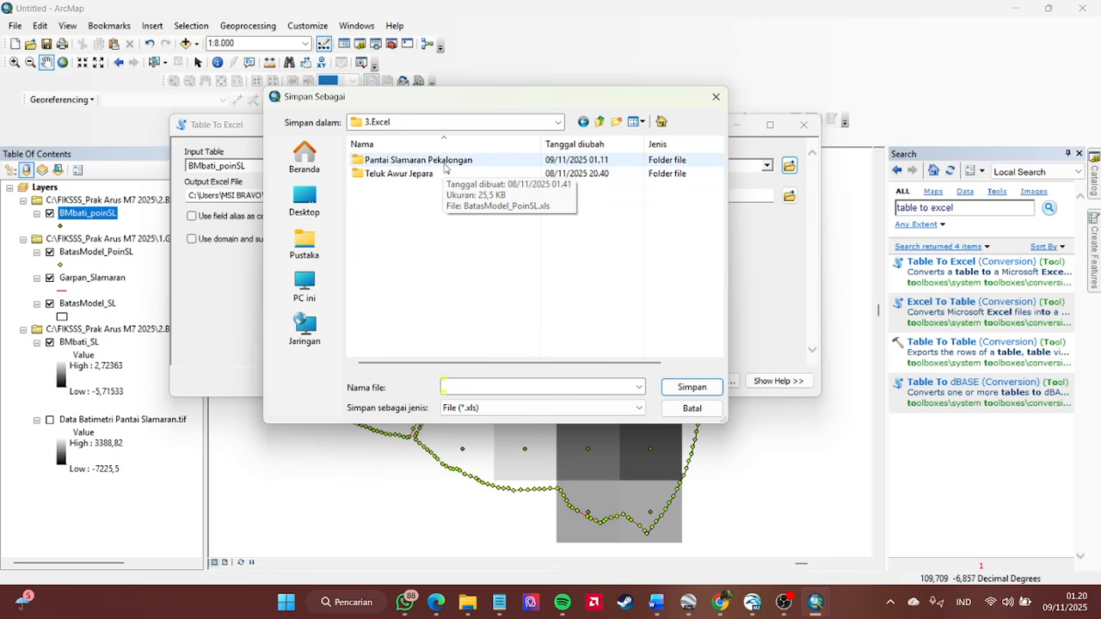
pyautogui.doubleClick(453, 161)
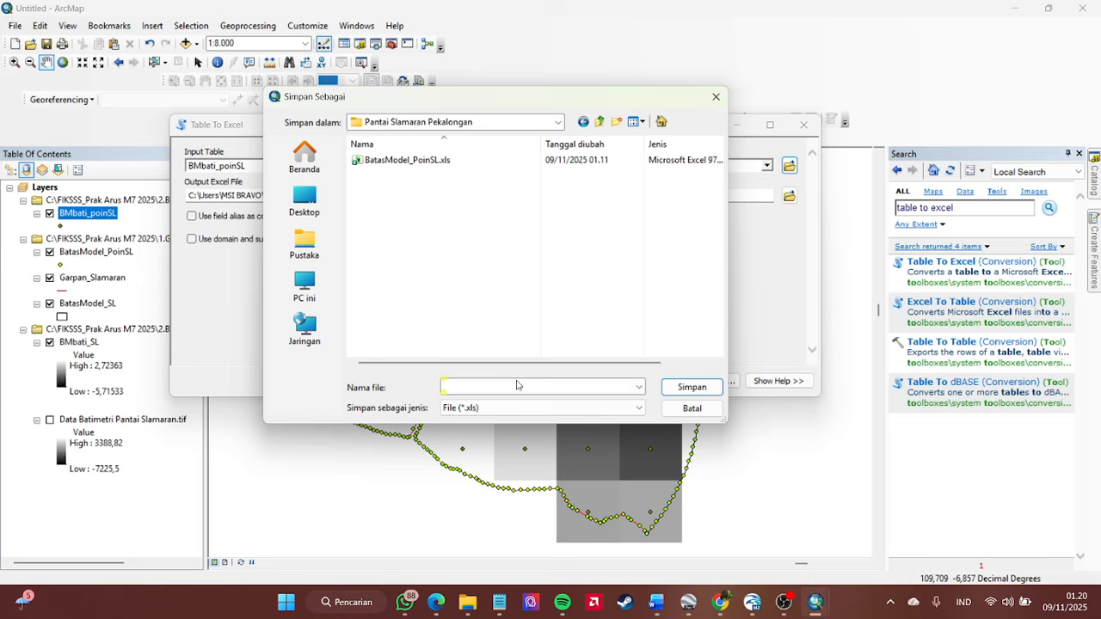
# - Name the output Excel file BMbati_poinSL and run the Table To Excel conversion
pyautogui.press('b')
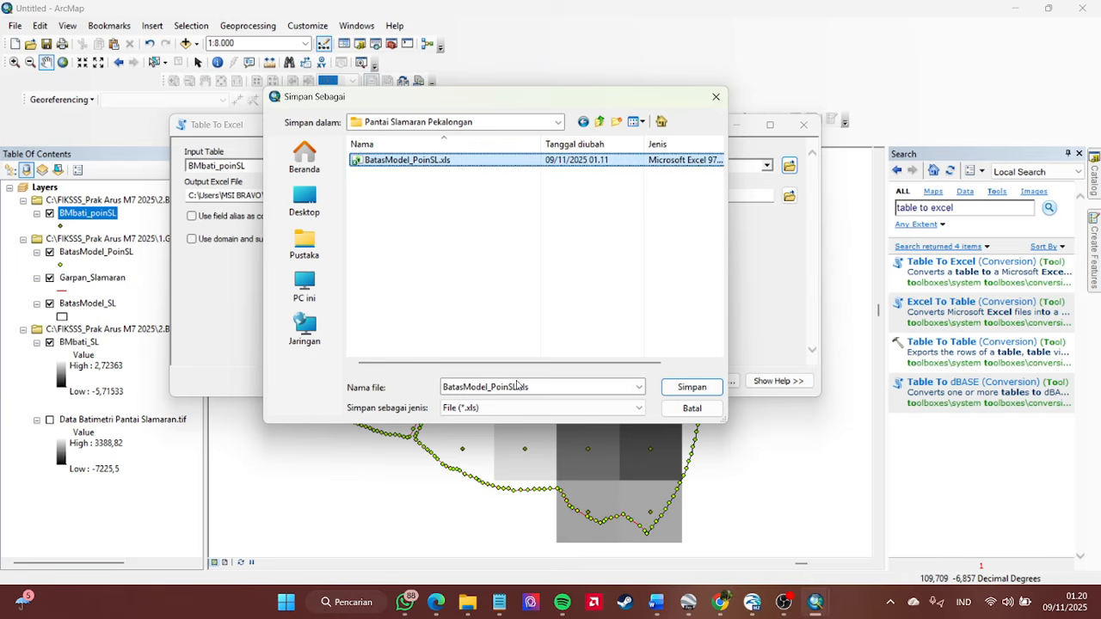
pyautogui.doubleClick(461, 387)
pyautogui.press('BackSpace')
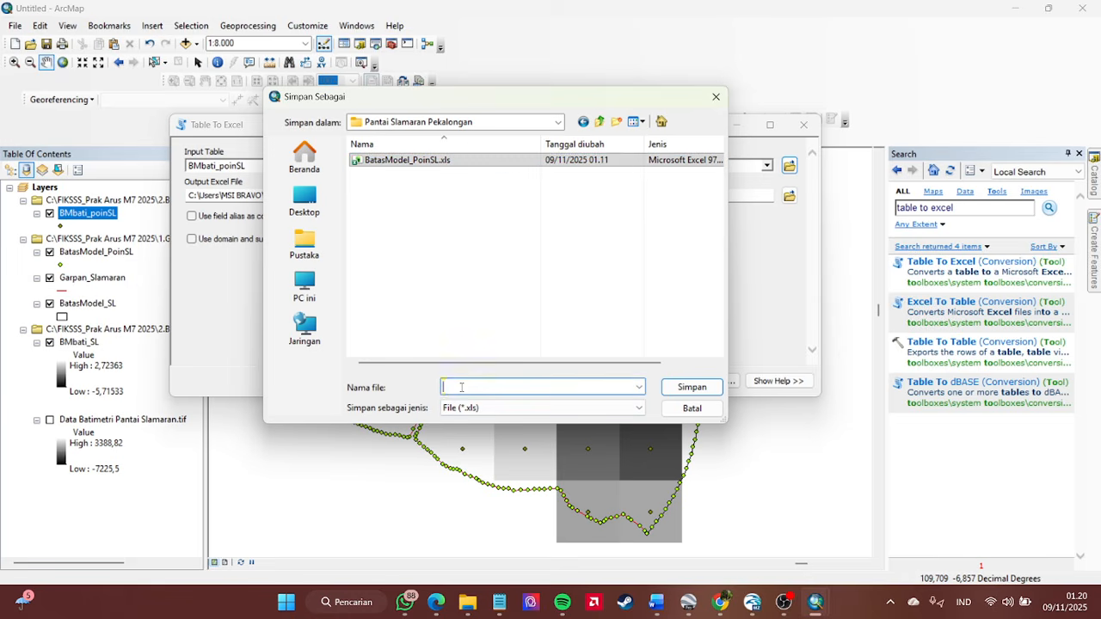
pyautogui.write('B')
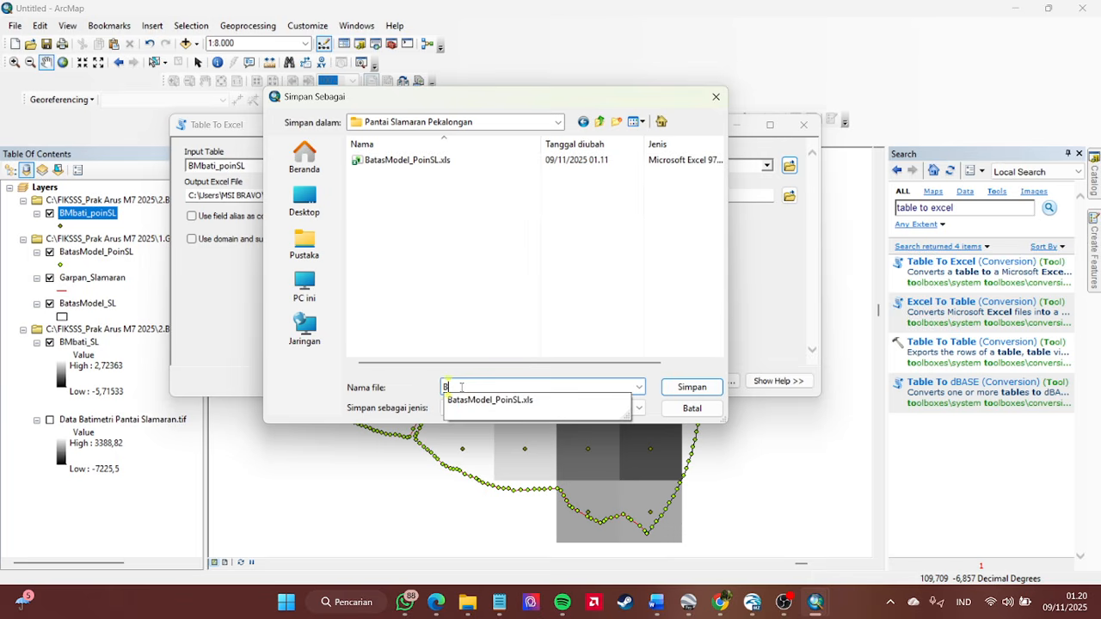
pyautogui.write('M')
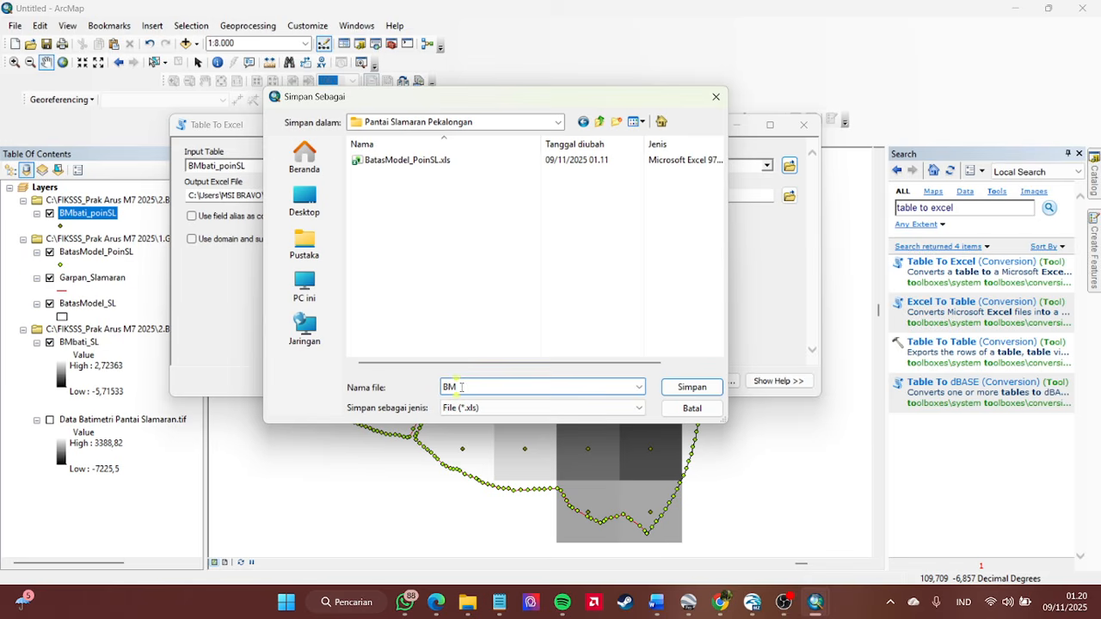
pyautogui.write('bati_poinSL')
pyautogui.click(709, 391)
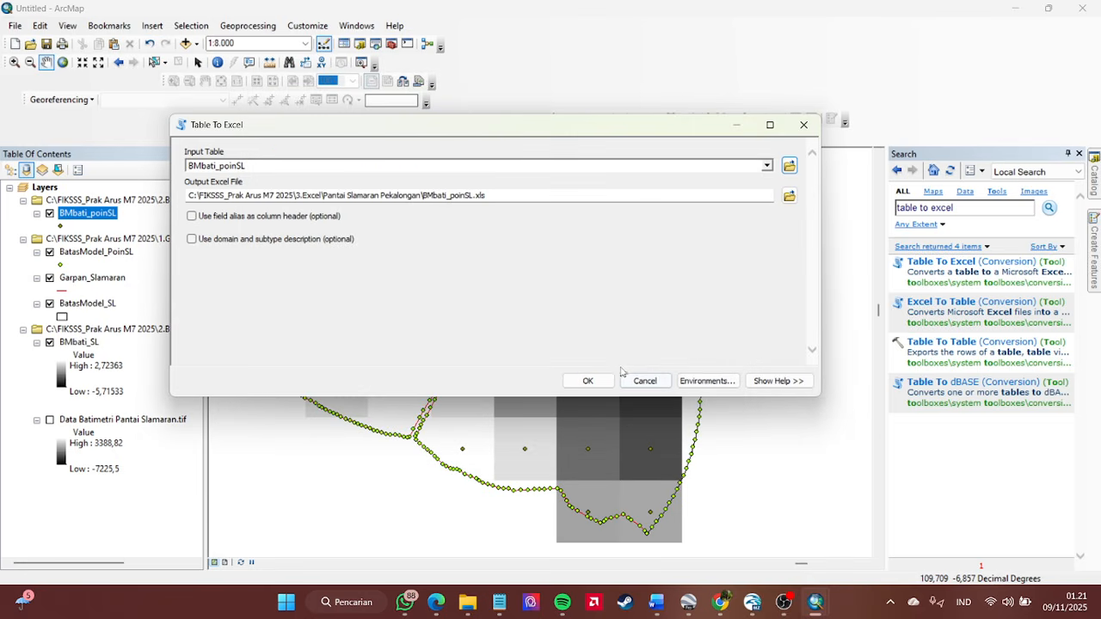
pyautogui.click(589, 380)
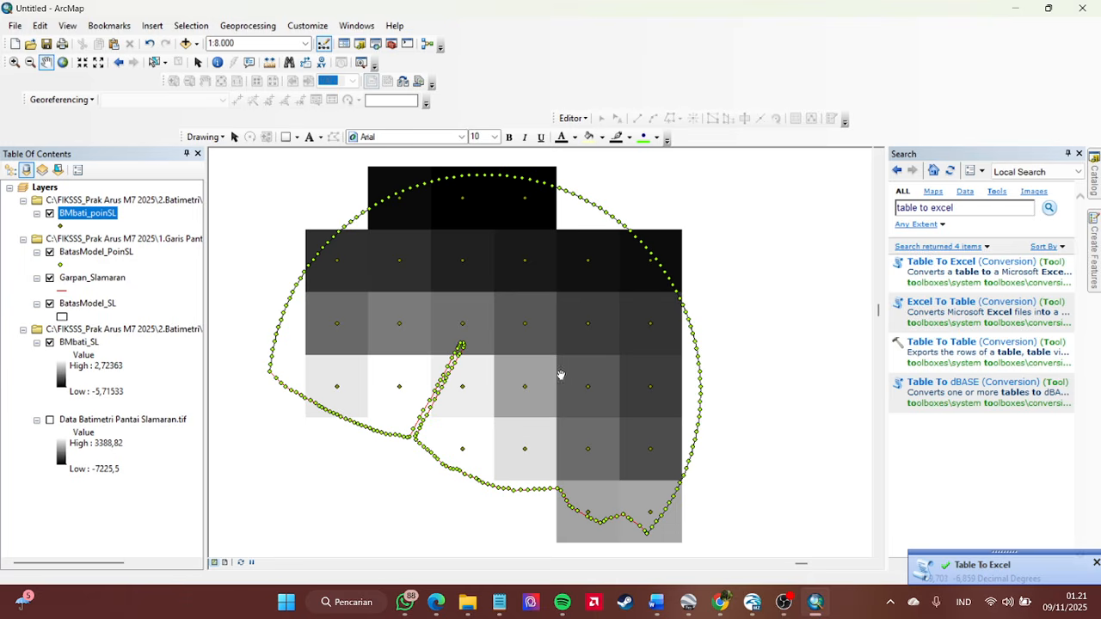
# - Switch to File Explorer and check the 3.Excel\Pantai Slamaran Pekalongan folder for the exported BMbati_poinSL.xls, then return to ArcMap
pyautogui.click(467, 602)
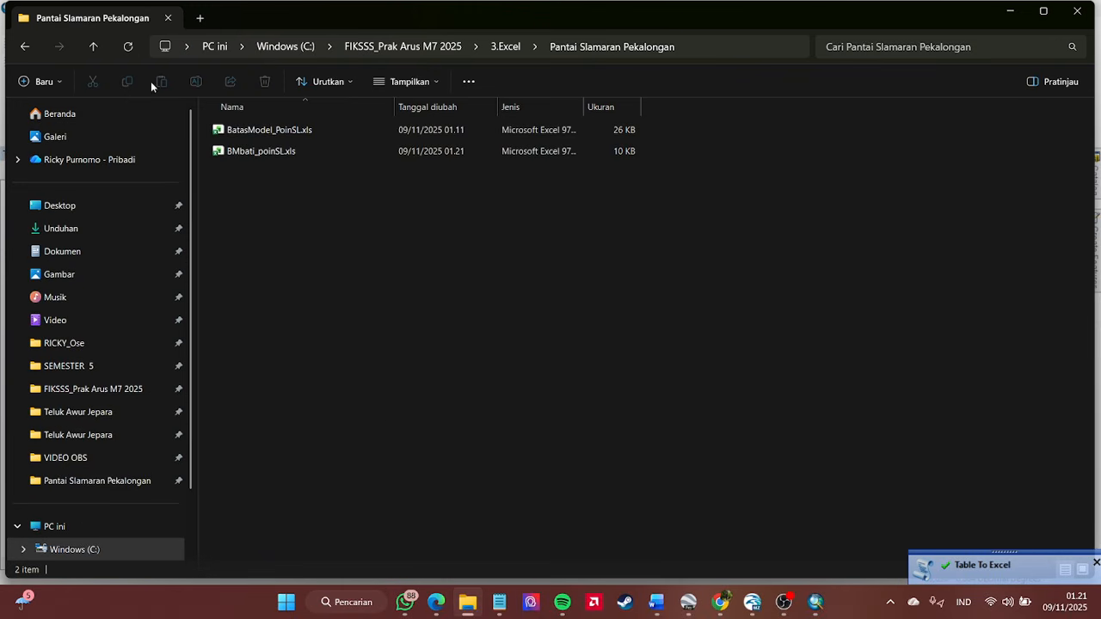
pyautogui.click(93, 46)
pyautogui.doubleClick(266, 129)
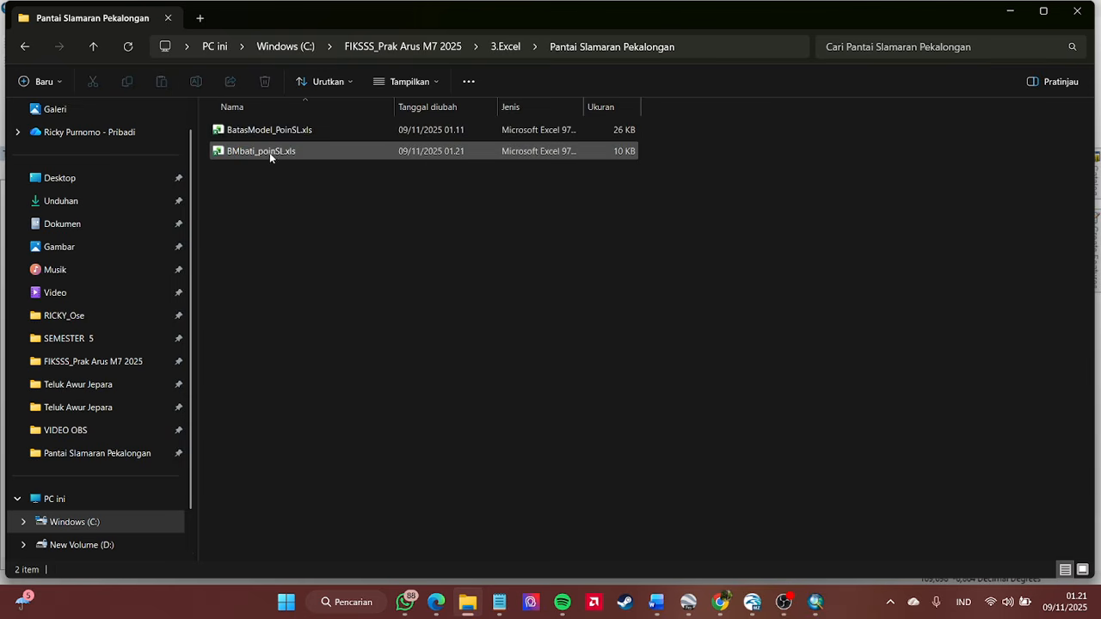
pyautogui.click(1008, 11)
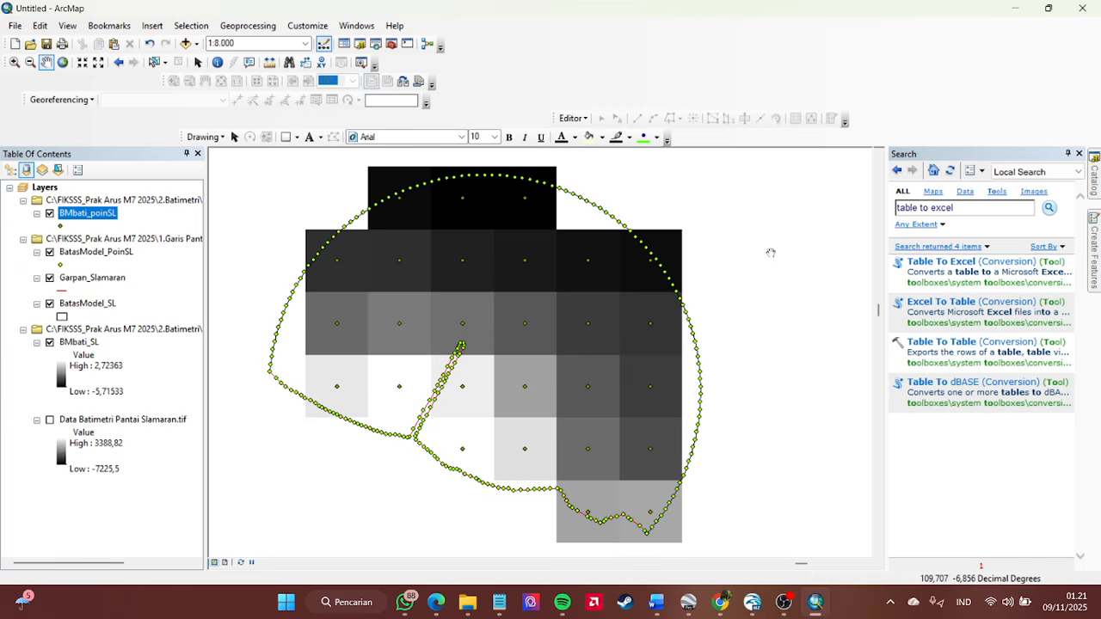
# - Close the Search window and set the map view to a scale of 1:10.000
pyautogui.click(1079, 154)
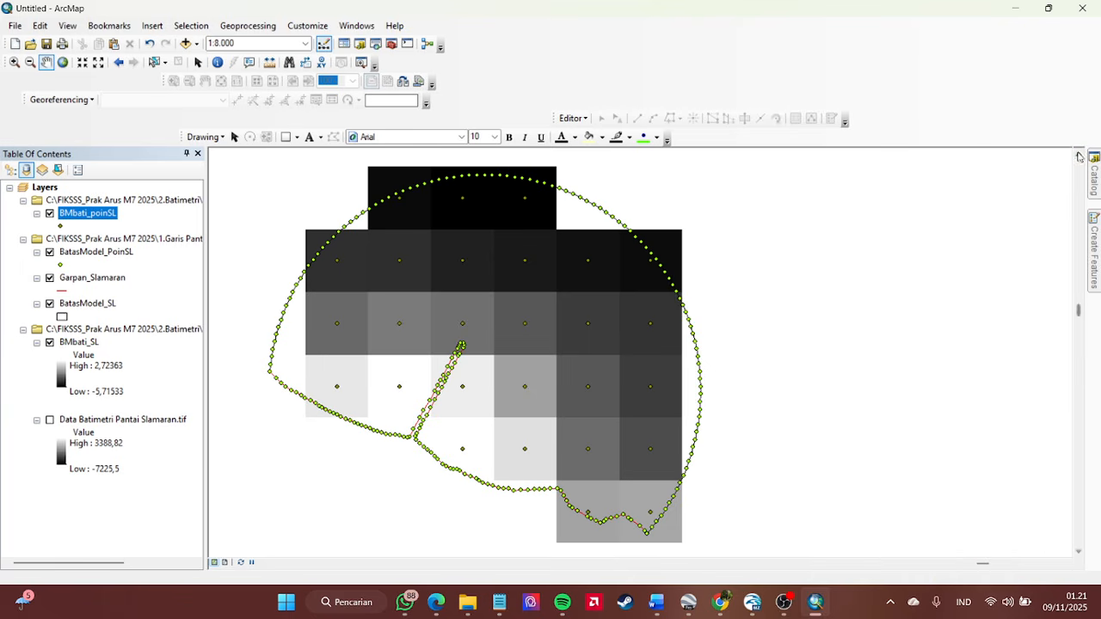
pyautogui.scroll(-1, 641, 303)
pyautogui.scroll(2, 633, 306)
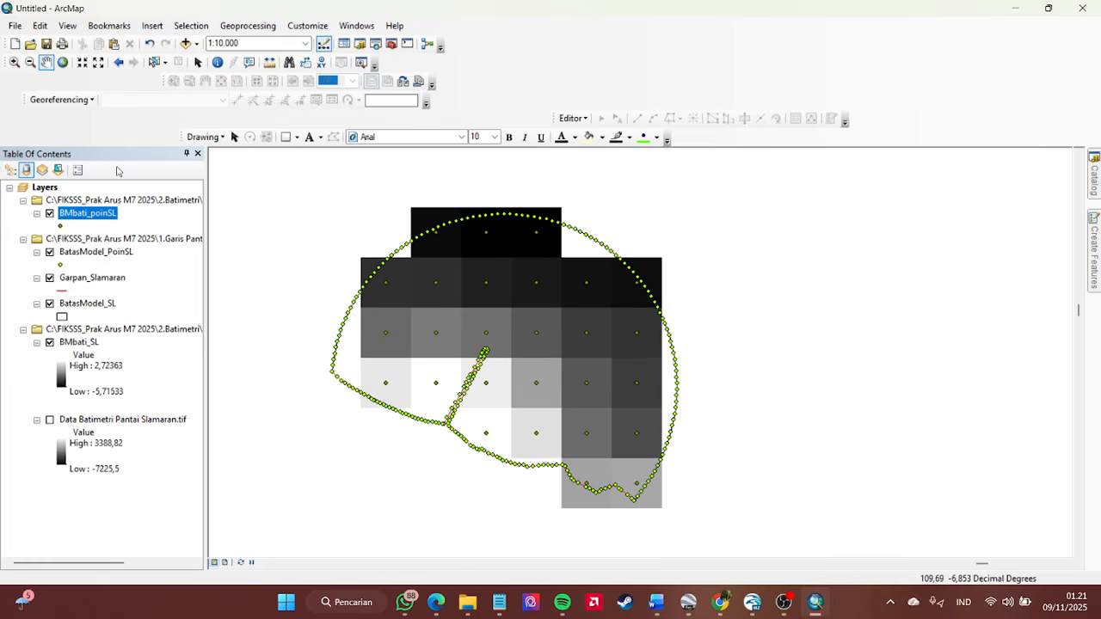
# - Start saving the map document under a new name and choose the folder 1.Garis Pantai\Pantai Slamaran Pekalongan
pyautogui.click(14, 26)
pyautogui.click(67, 92)
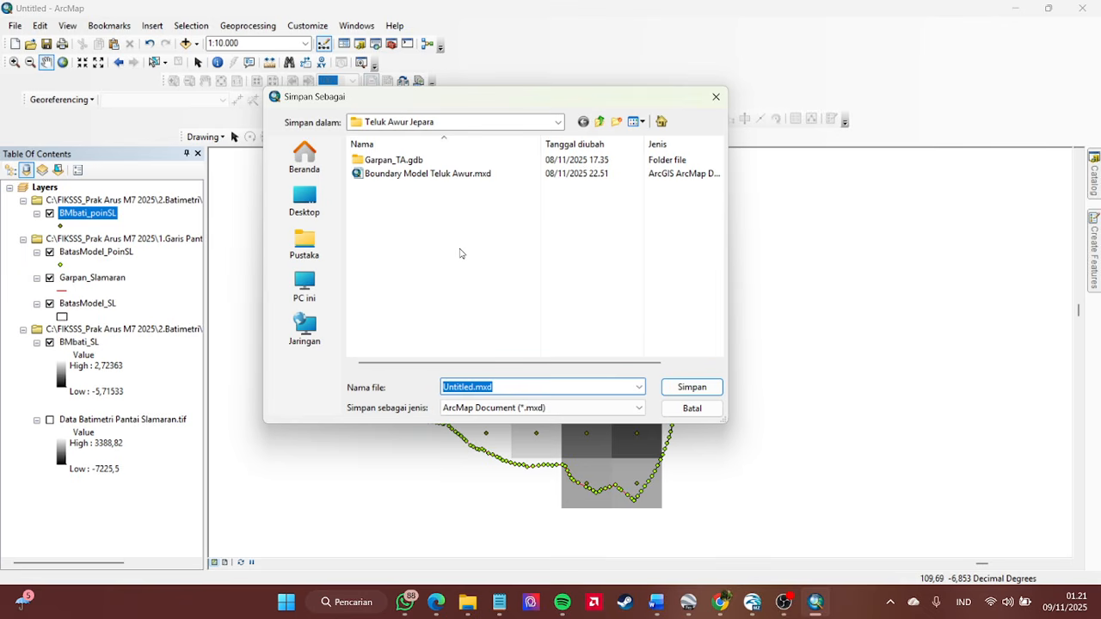
pyautogui.click(600, 122)
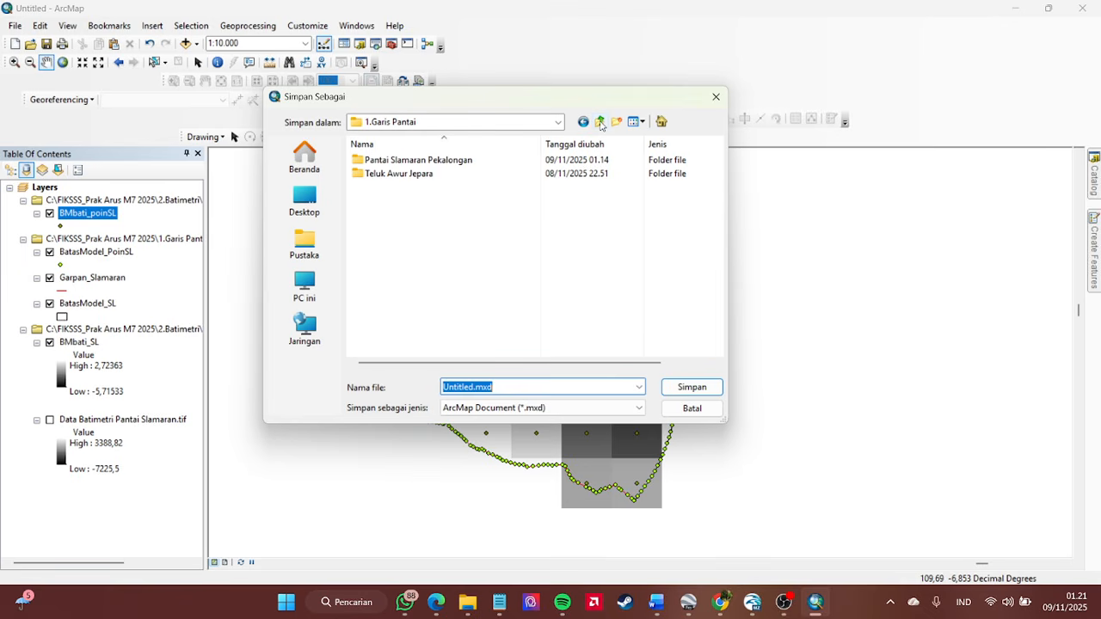
pyautogui.doubleClick(429, 176)
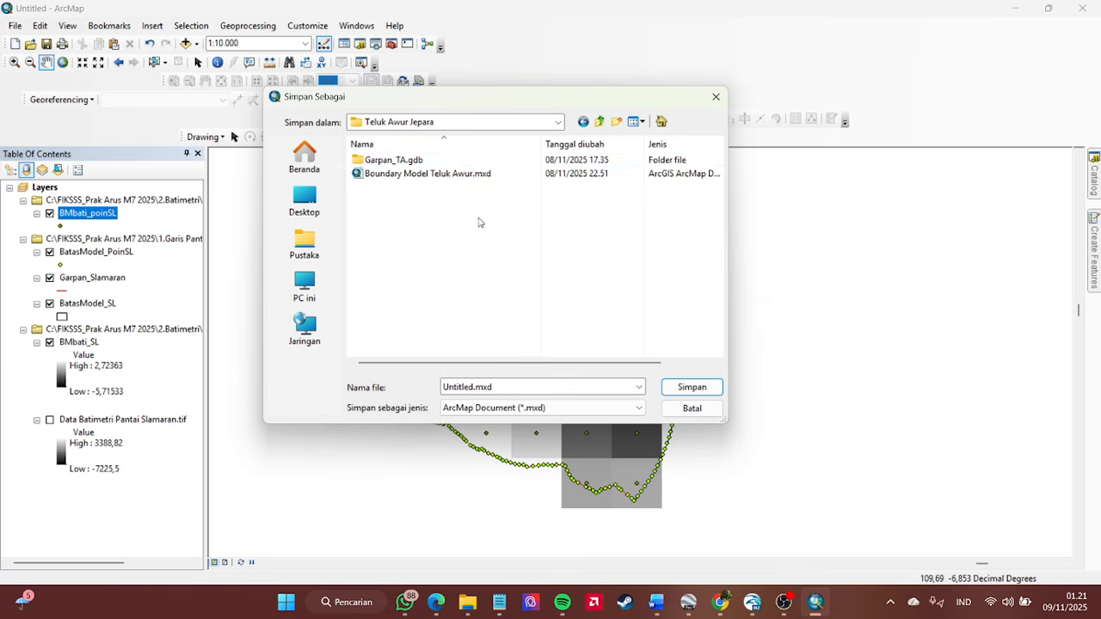
pyautogui.click(600, 122)
pyautogui.doubleClick(419, 160)
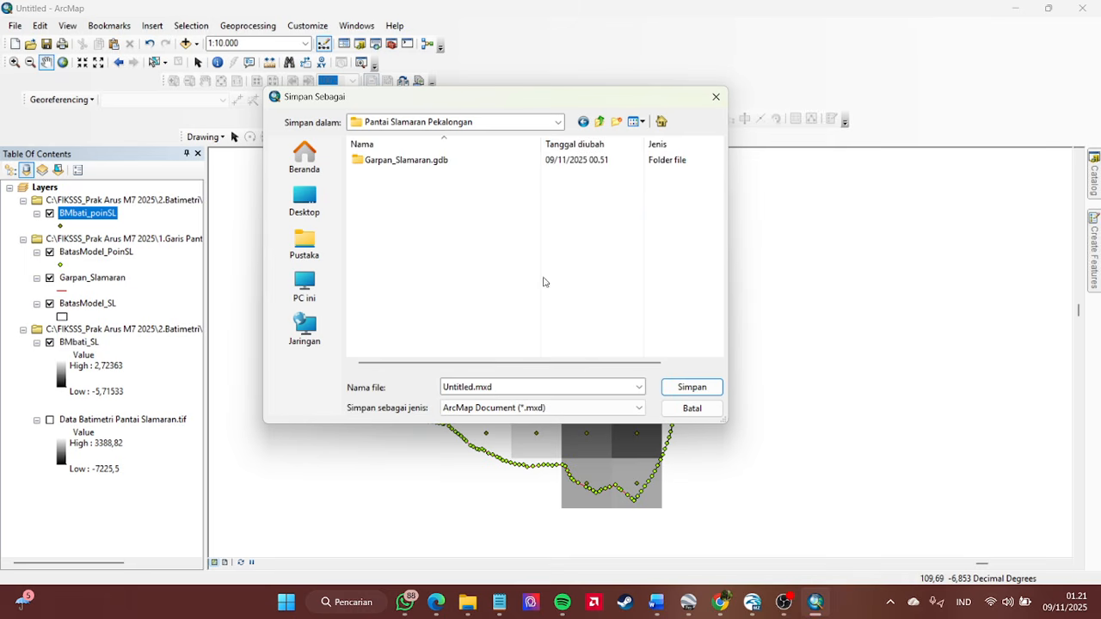
pyautogui.click(601, 123)
pyautogui.click(600, 123)
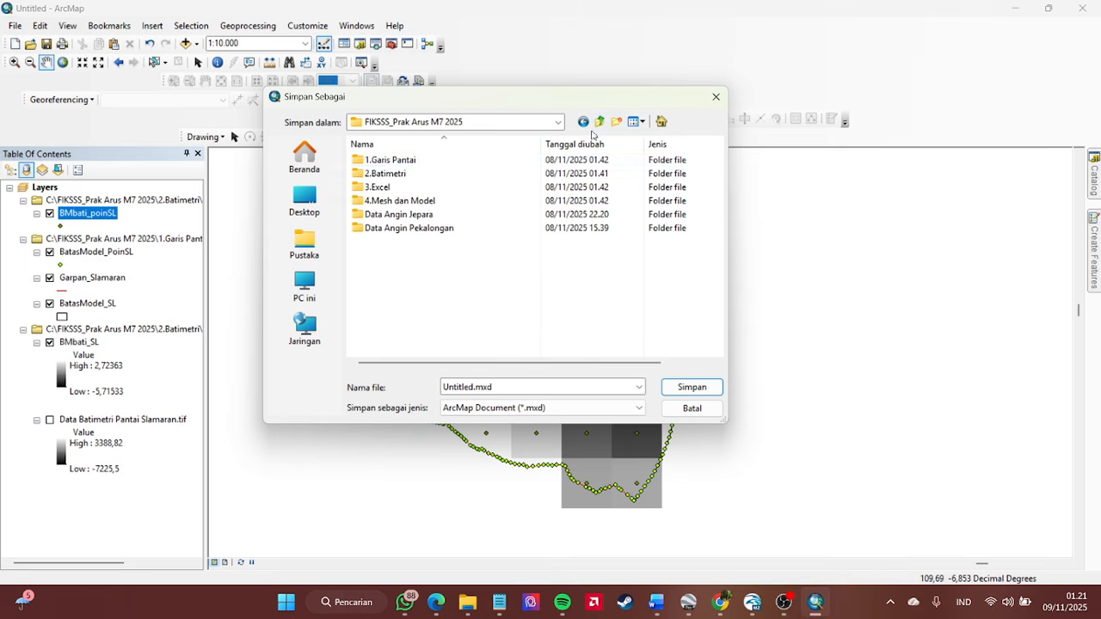
pyautogui.doubleClick(421, 156)
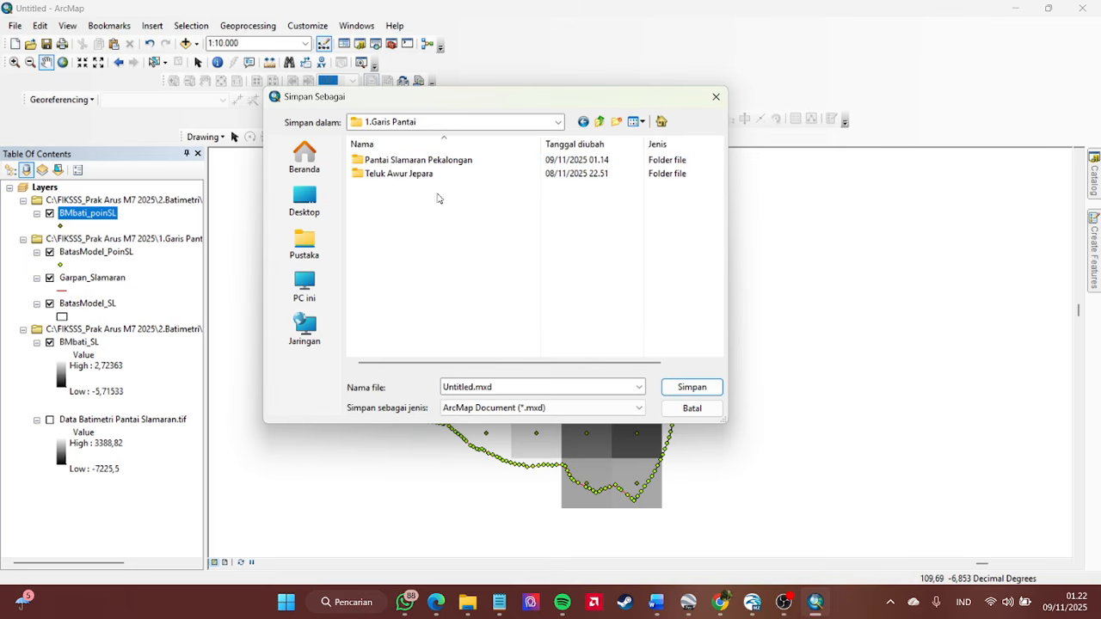
pyautogui.doubleClick(512, 386)
pyautogui.press('BackSpace')
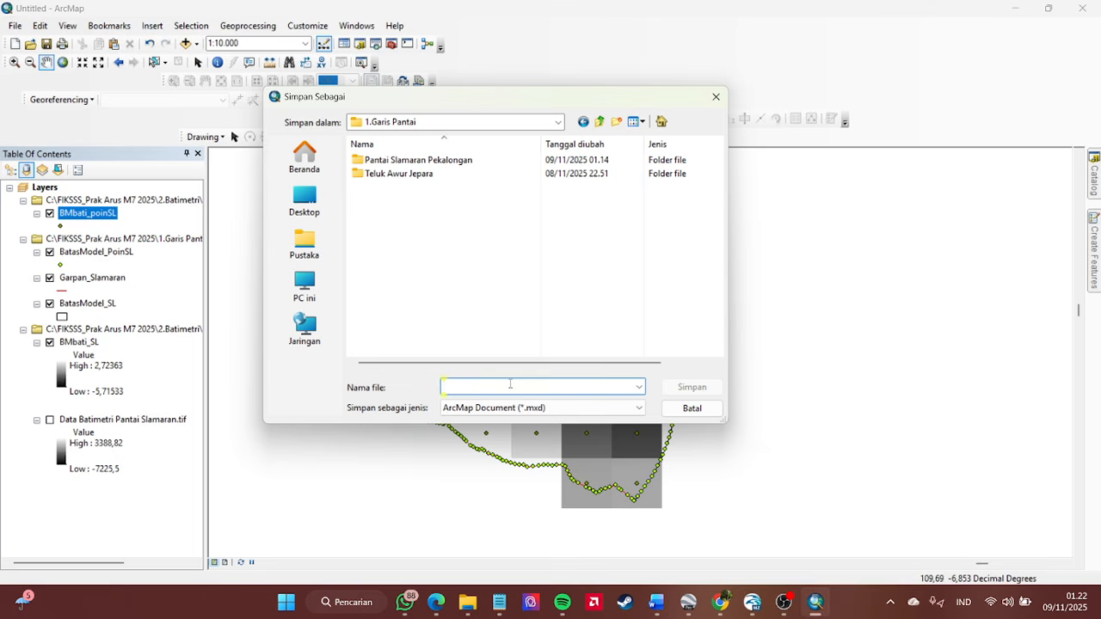
pyautogui.doubleClick(421, 160)
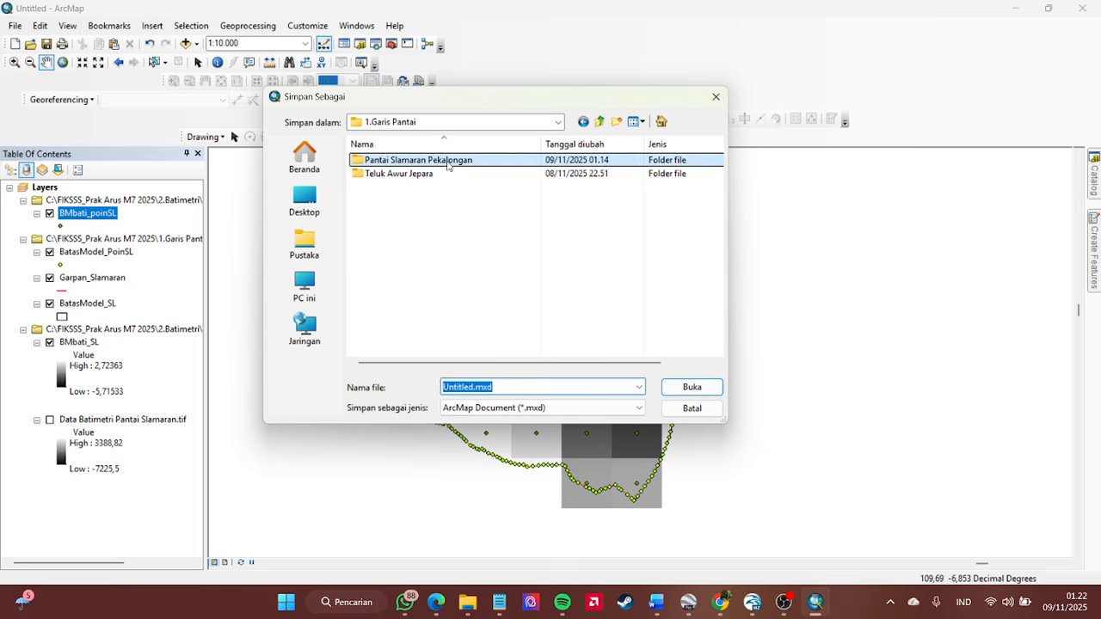
# - Save the map document in the Pantai Slamaran Pekalongan folder under the name Boundary Model Slamaran
pyautogui.doubleClick(508, 385)
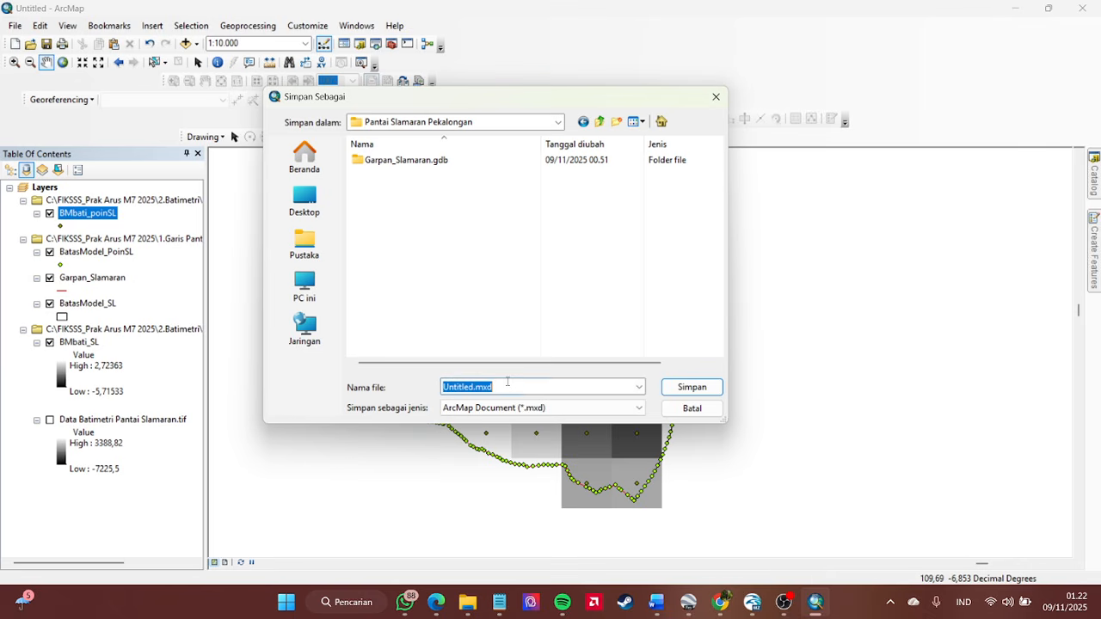
pyautogui.press('BackSpace')
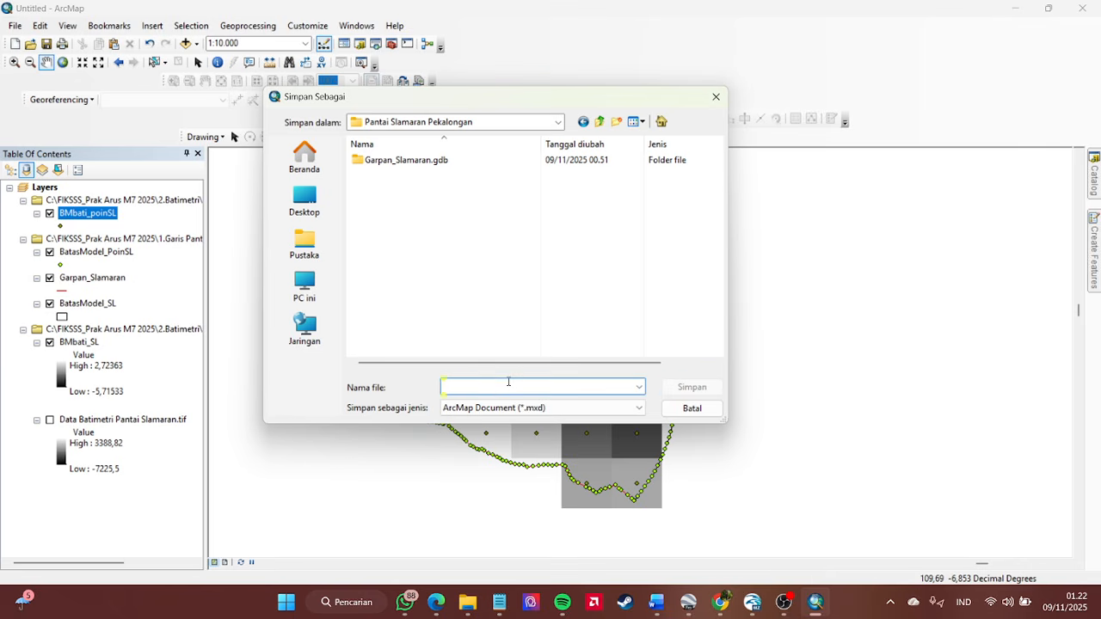
pyautogui.write('Gar')
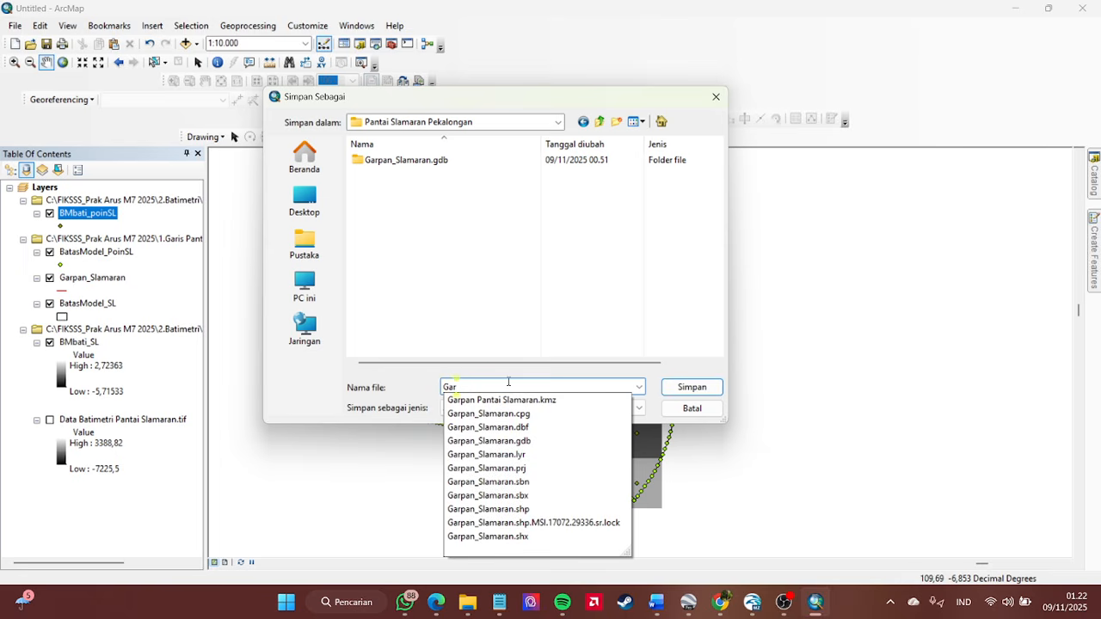
pyautogui.write('is')
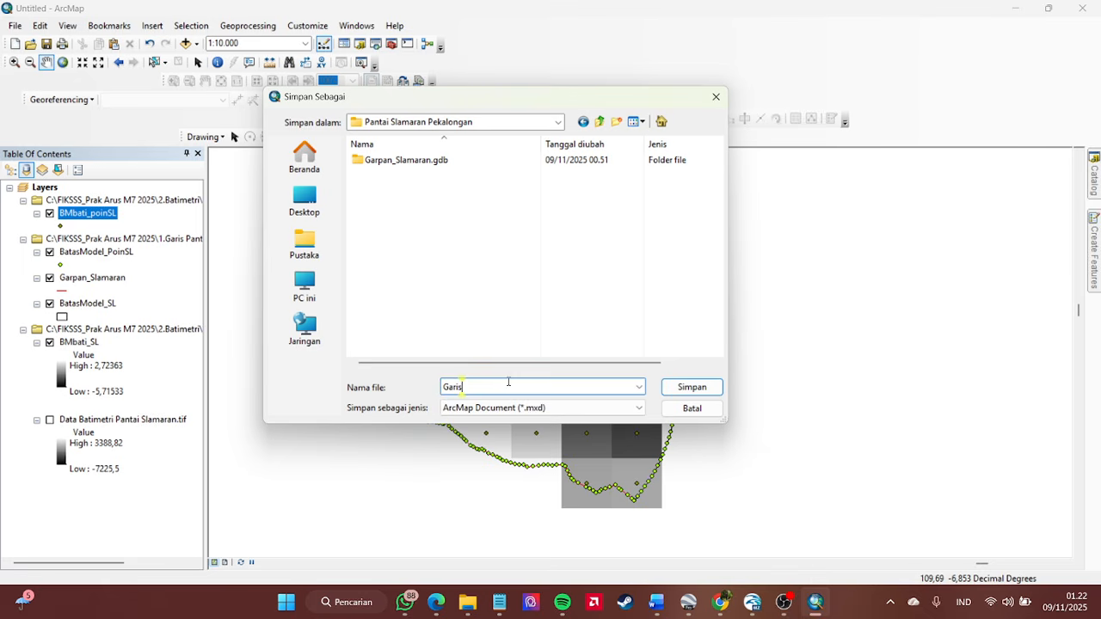
pyautogui.press('BackSpace')
pyautogui.press('BackSpace')
pyautogui.press('BackSpace')
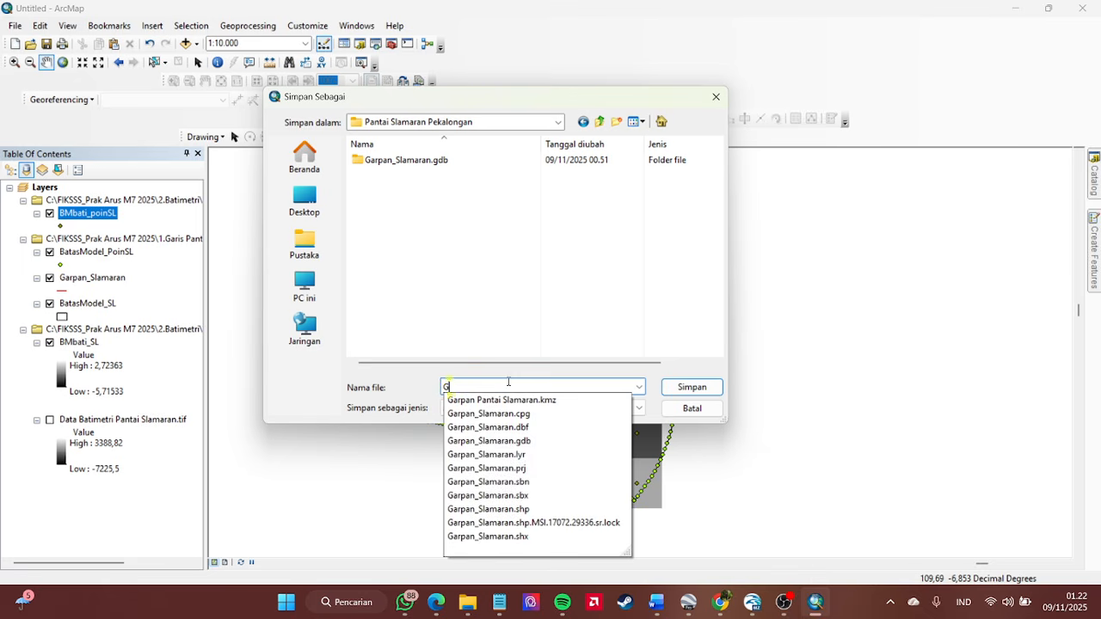
pyautogui.press('BackSpace')
pyautogui.write('Mesh')
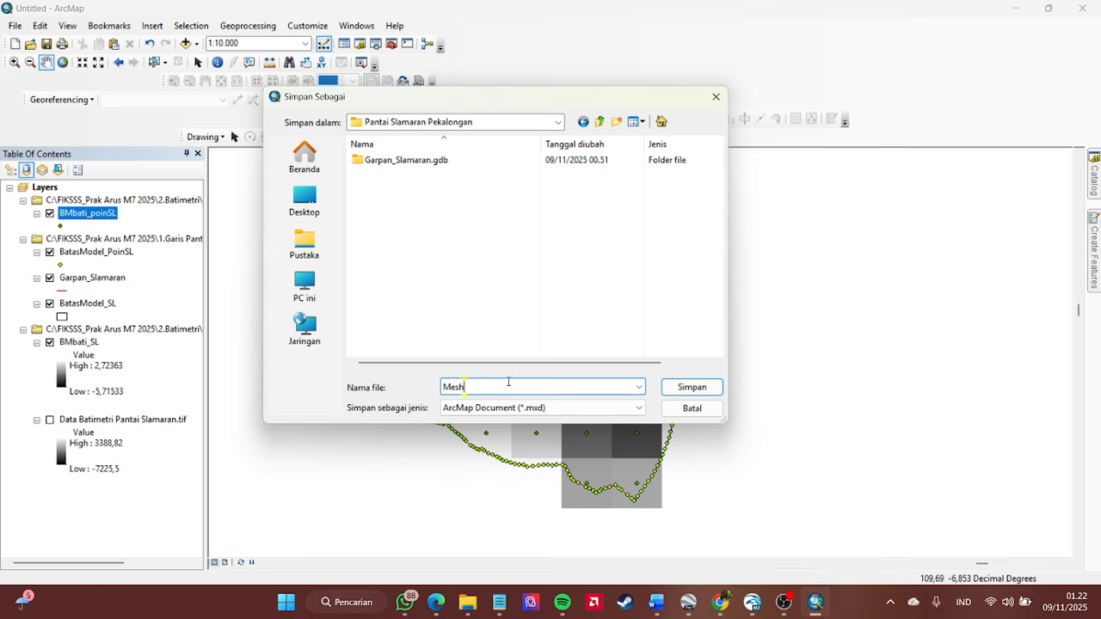
pyautogui.write('Bo')
pyautogui.write('Slamaran')
pyautogui.click(687, 386)
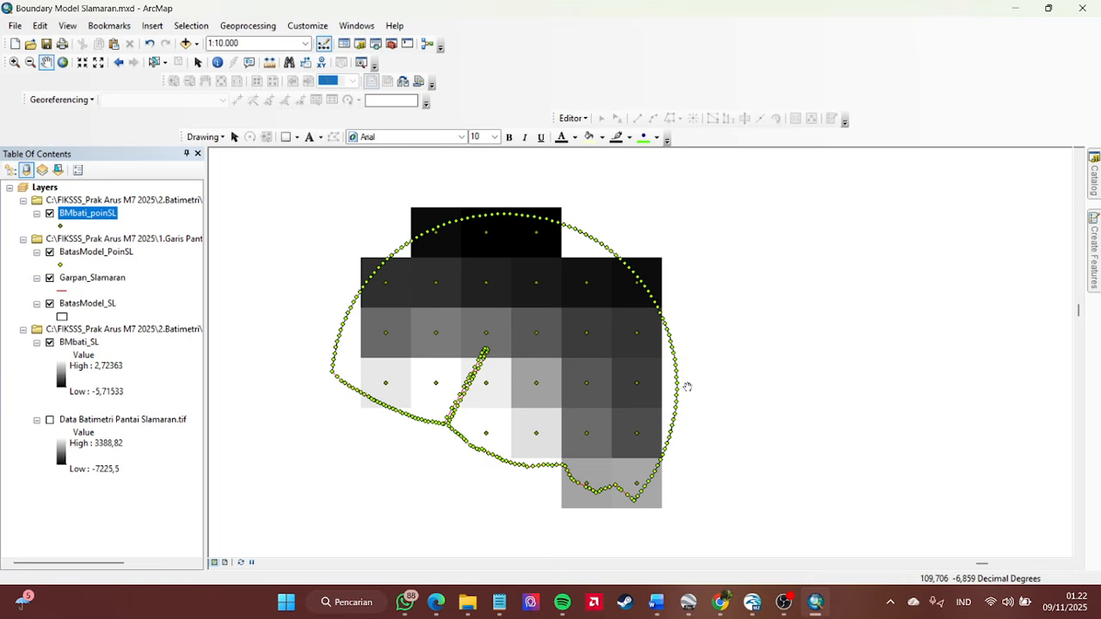
pyautogui.click(784, 602)
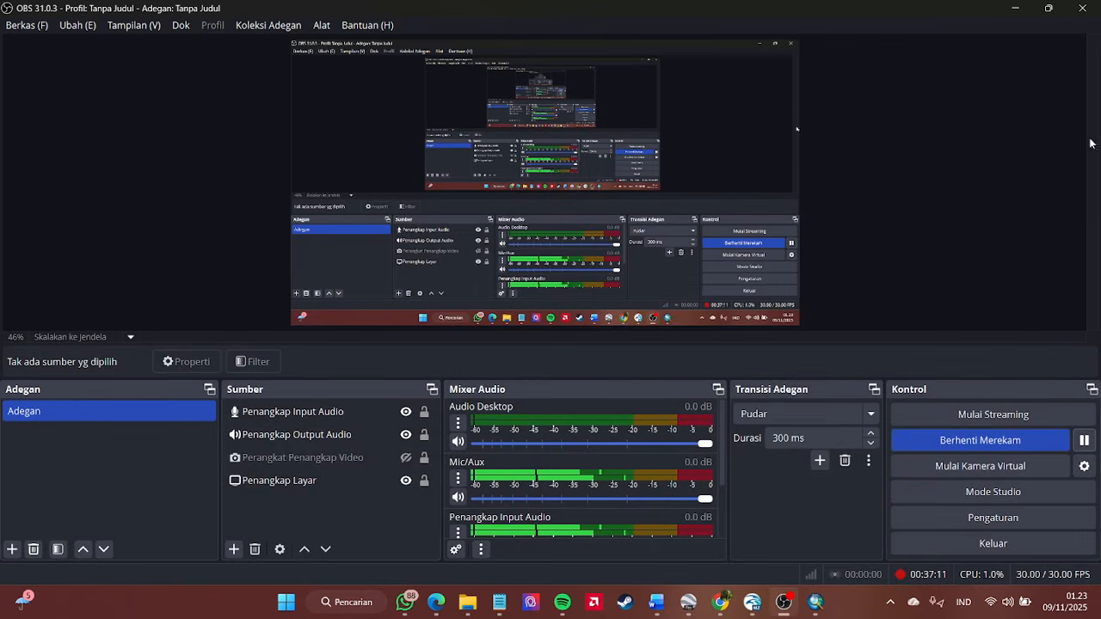
pyautogui.click(1015, 8)
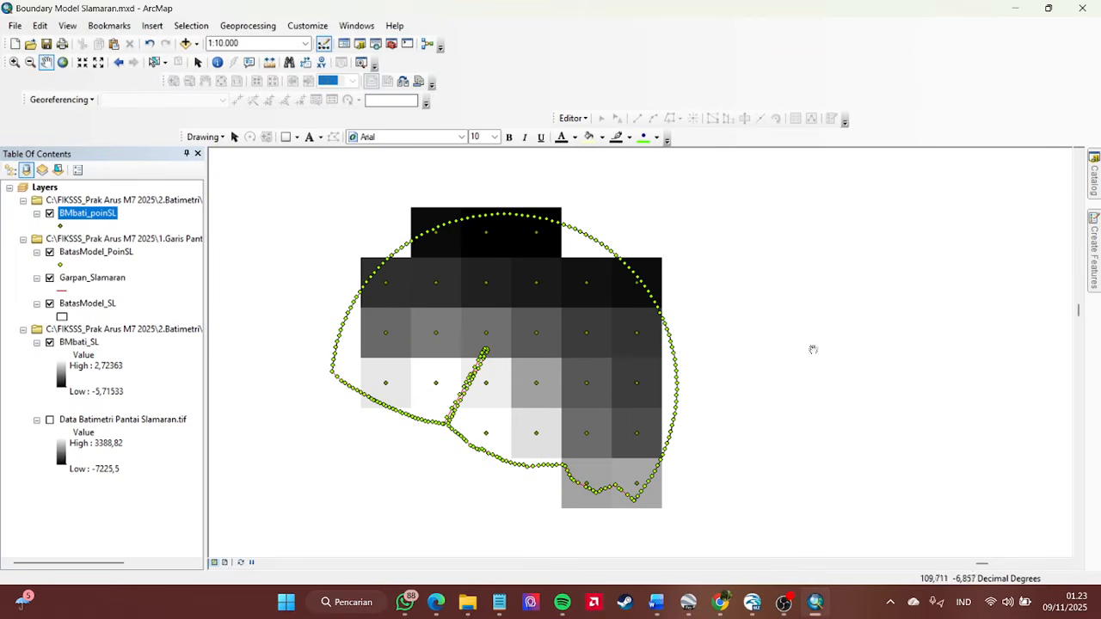
# - Switch to File Explorer, open BatasModel_PoinSL.xls in Excel and maximize its window
pyautogui.click(467, 605)
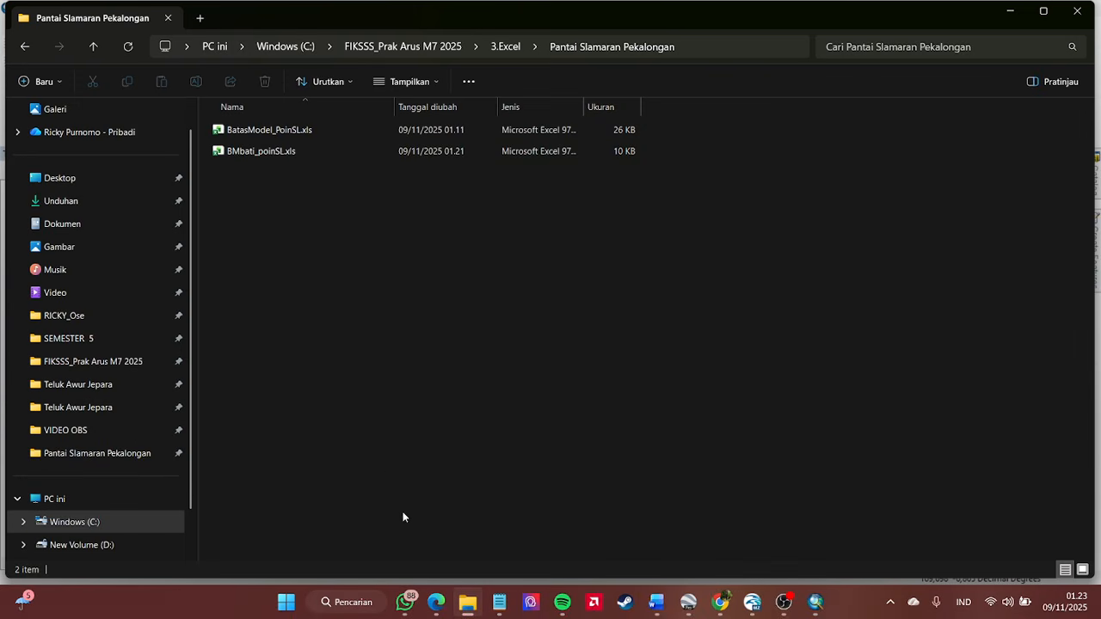
pyautogui.doubleClick(274, 129)
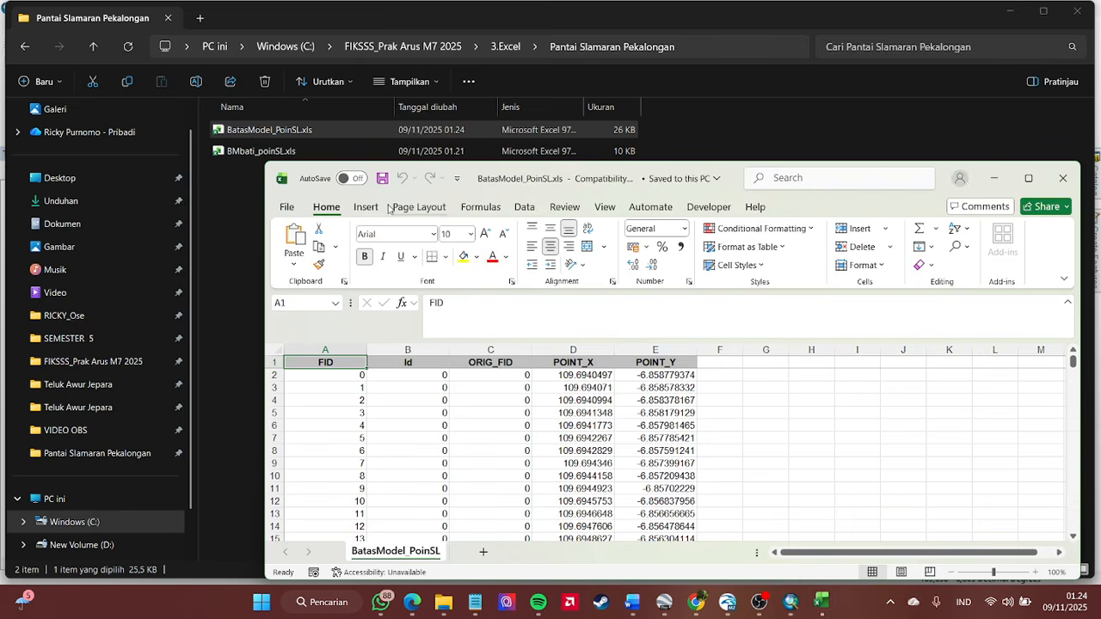
pyautogui.click(1028, 178)
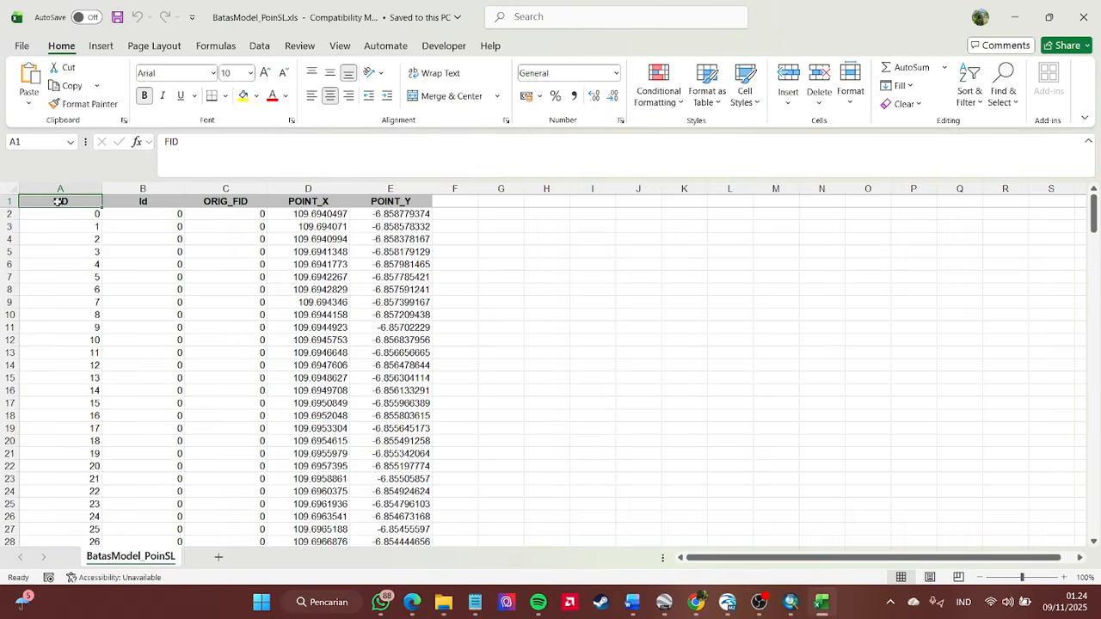
# - Delete the FID, Id and ORIG_FID columns and the header row, keeping only the X and Y coordinate values
pyautogui.moveTo(59, 189); pyautogui.dragTo(228, 190)
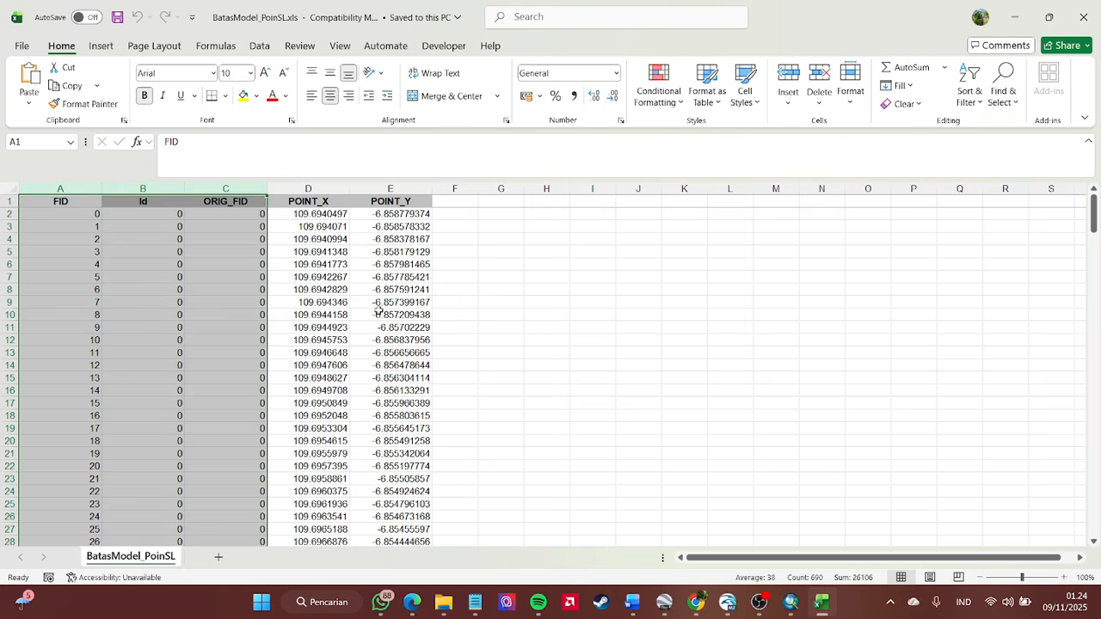
pyautogui.click(758, 602)
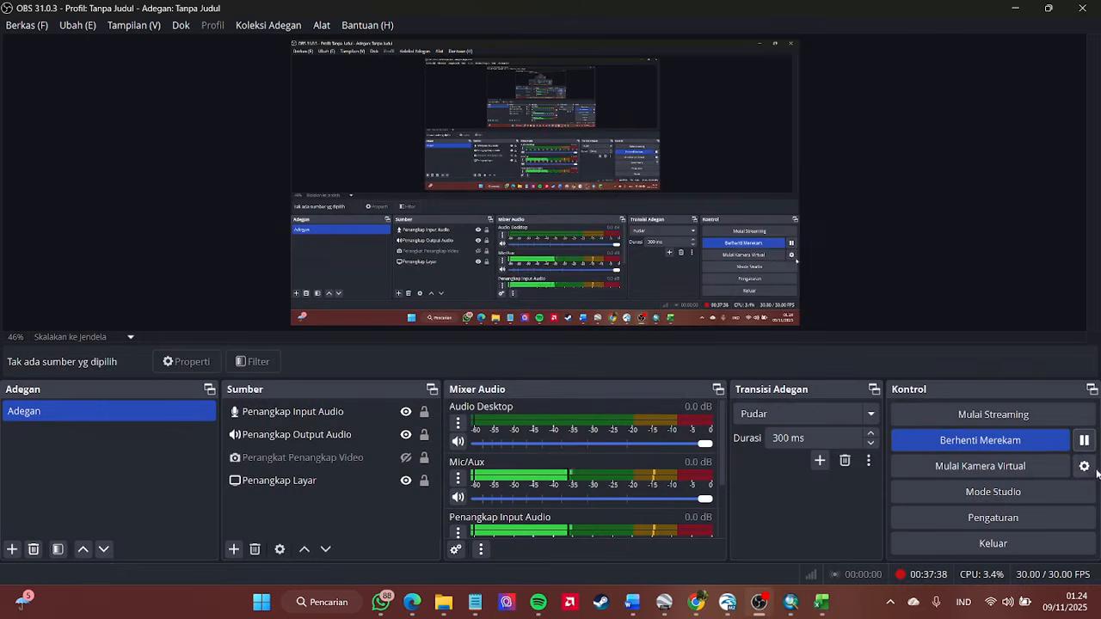
pyautogui.click(1015, 7)
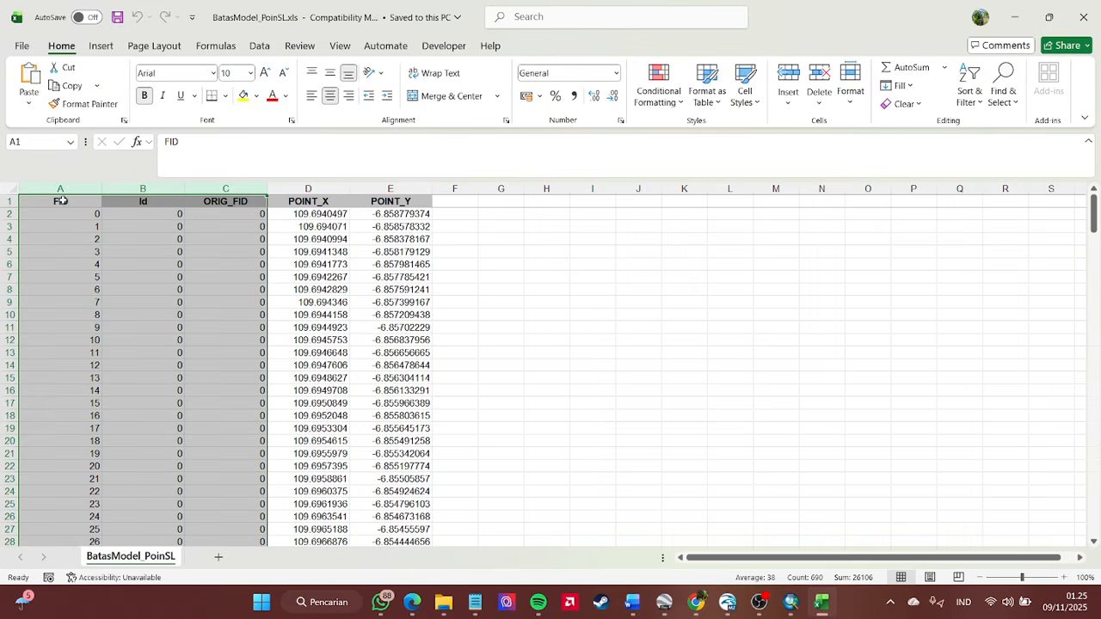
pyautogui.click(821, 76)
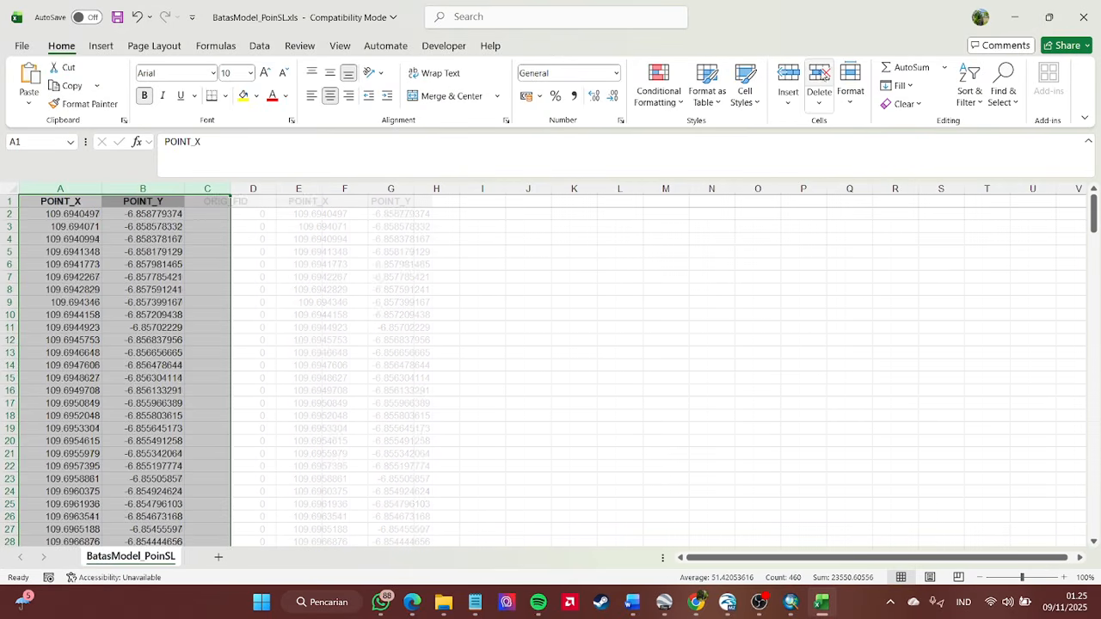
pyautogui.click(373, 243)
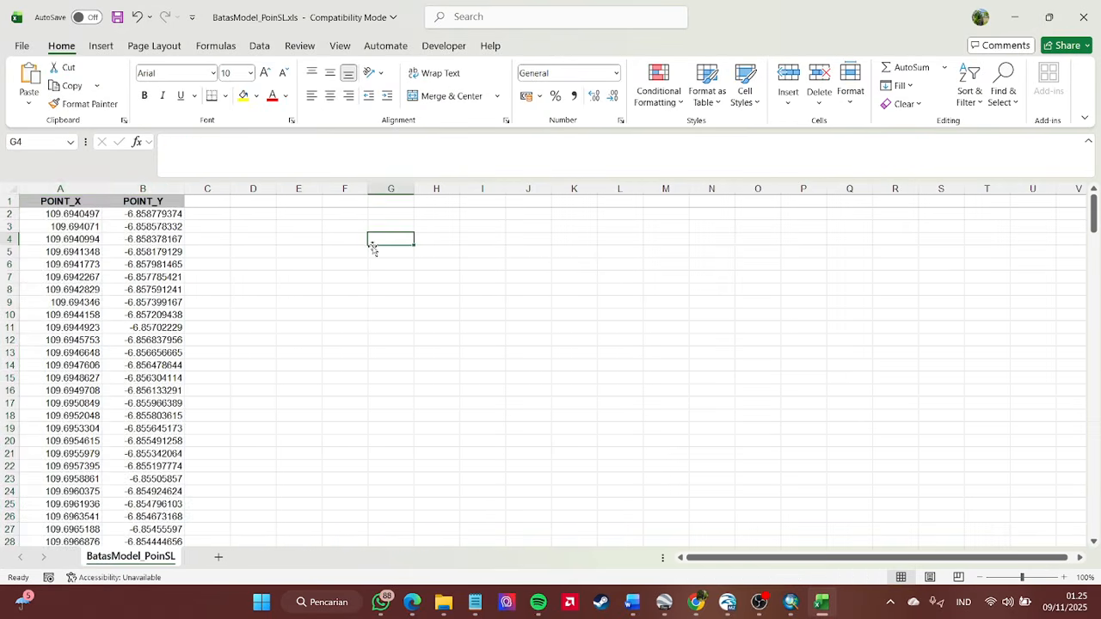
pyautogui.click(4, 202)
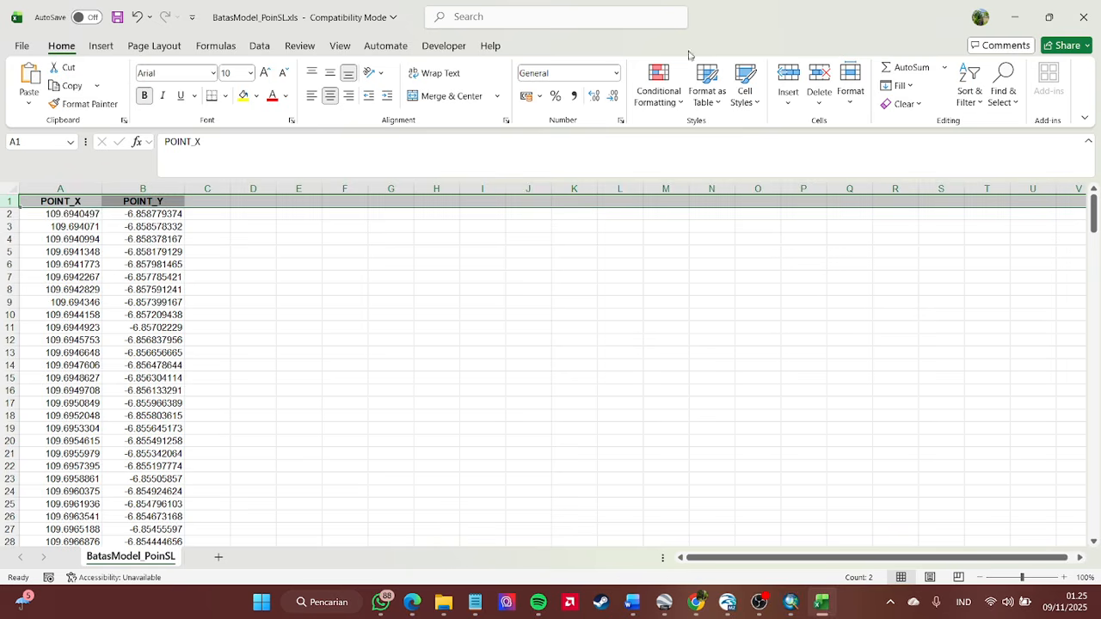
pyautogui.click(819, 78)
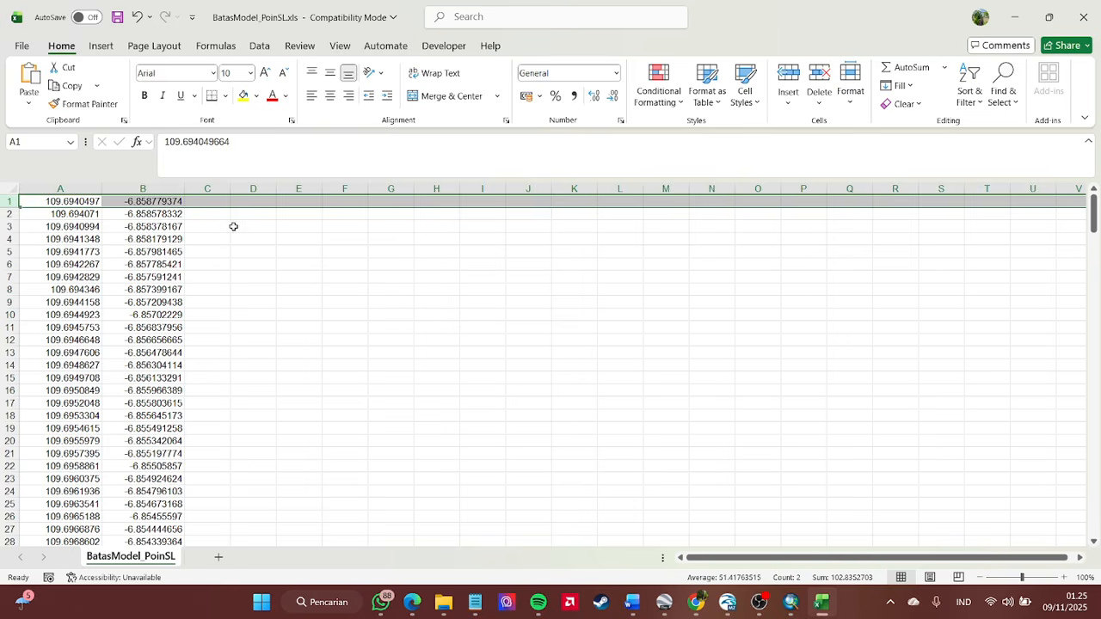
# - Enter 0 in cell C1, fill it down column C for all coordinate rows, and save the workbook
pyautogui.click(212, 200)
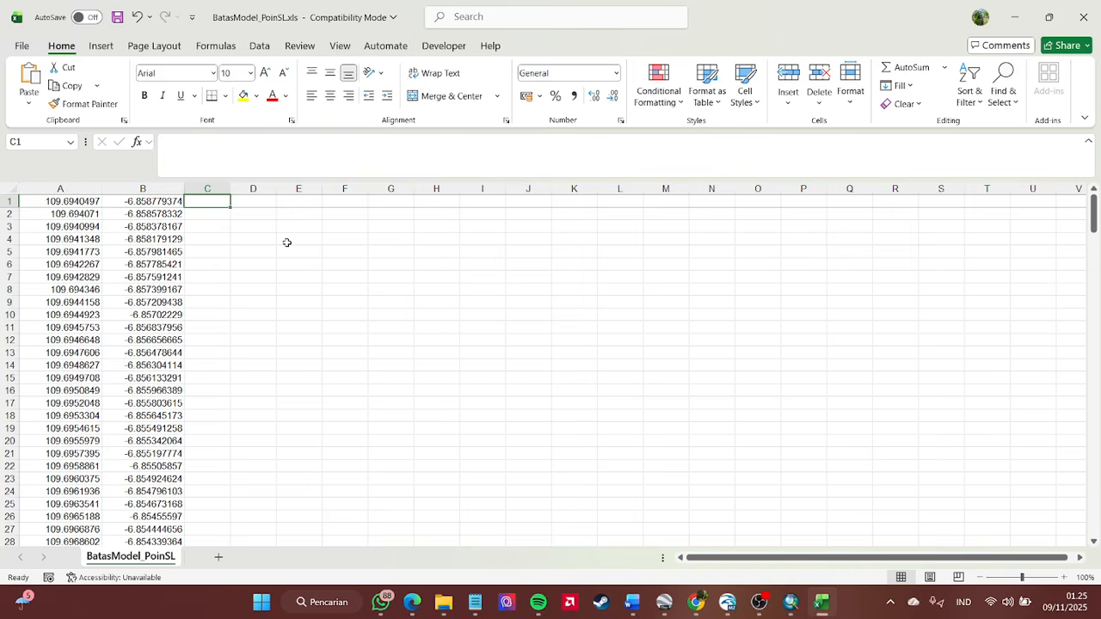
pyautogui.write('0')
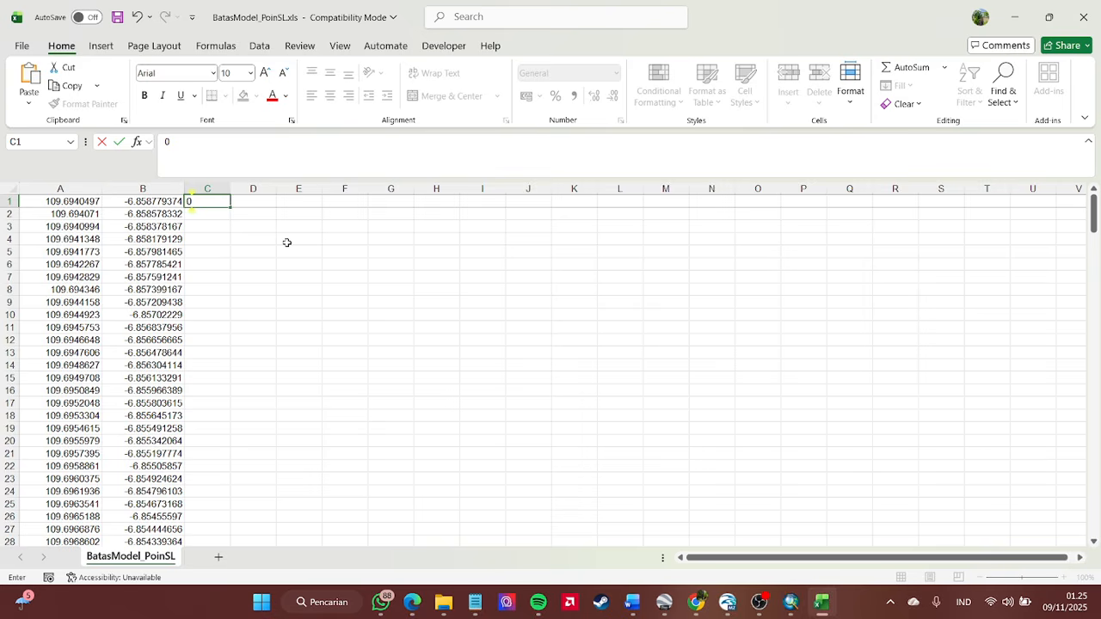
pyautogui.hotkey('ctrl', 'Return')
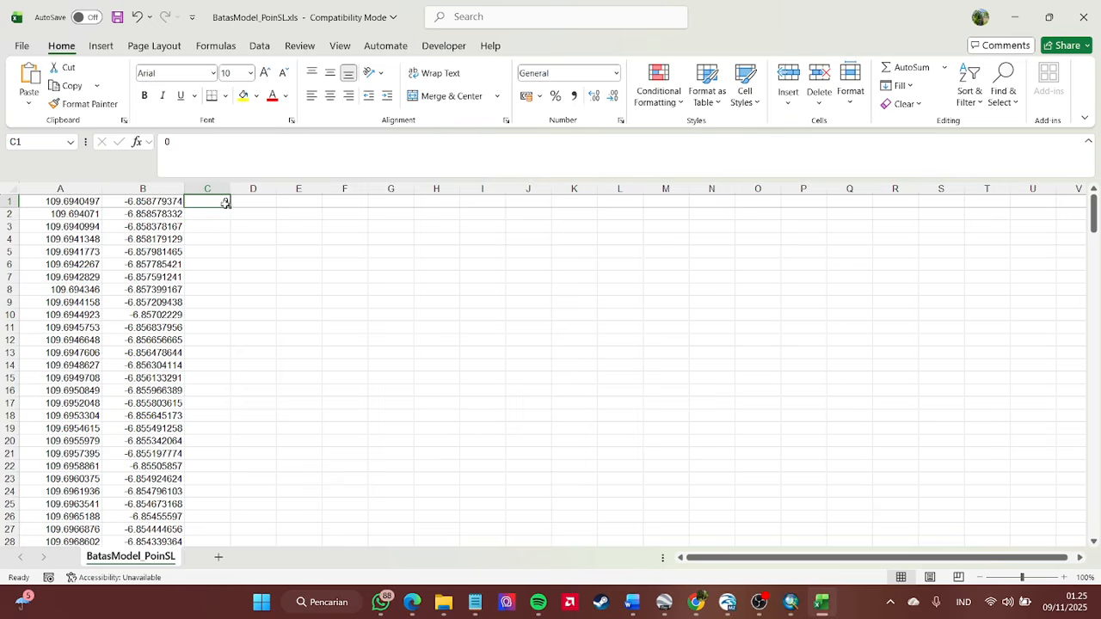
pyautogui.doubleClick(231, 206)
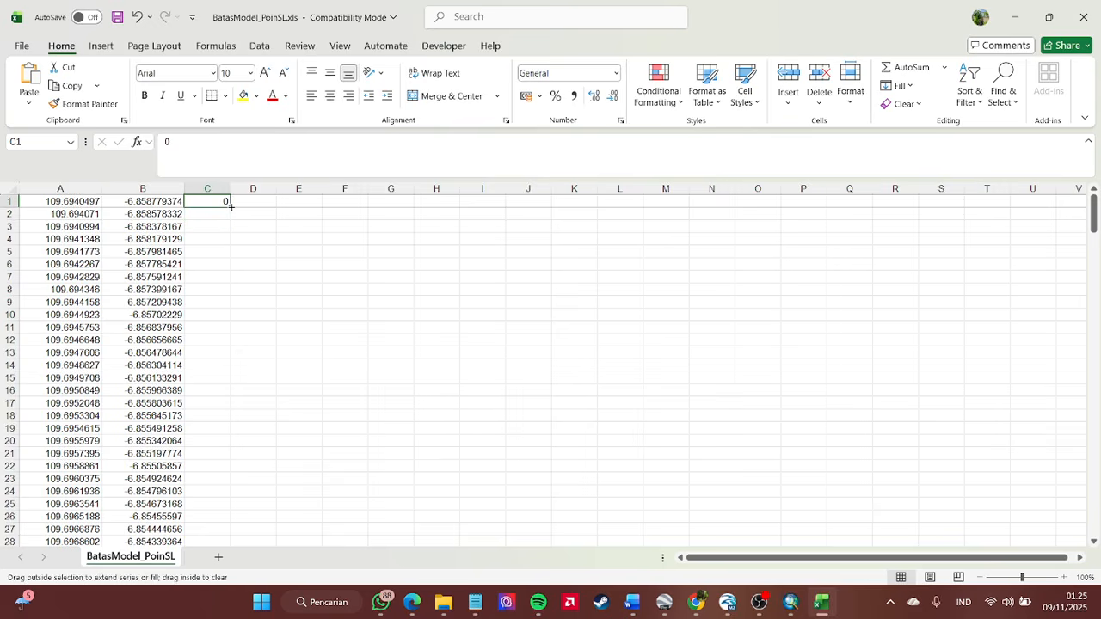
pyautogui.click(347, 332)
pyautogui.moveTo(347, 334); pyautogui.dragTo(350, 327)
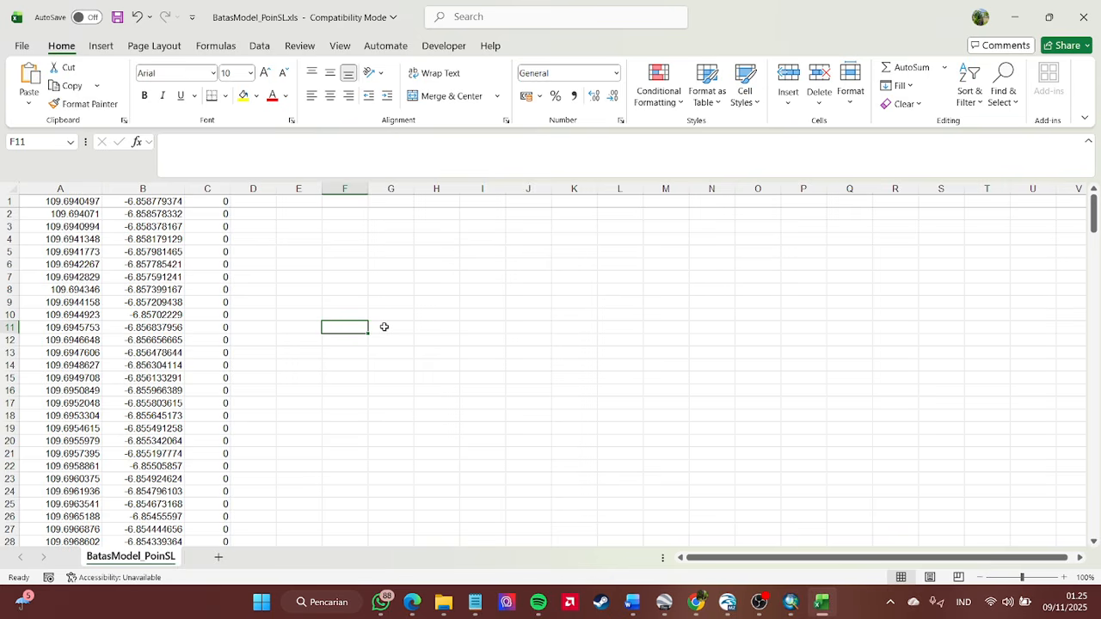
pyautogui.hotkey('ctrl', 's')
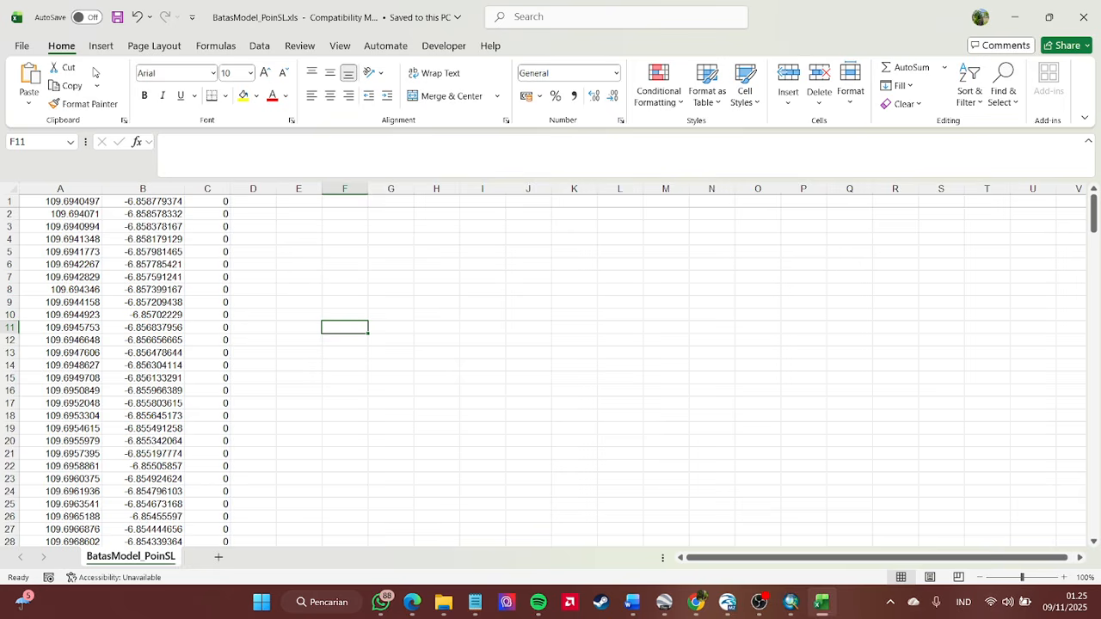
# - Create a new blank workbook
pyautogui.click(26, 46)
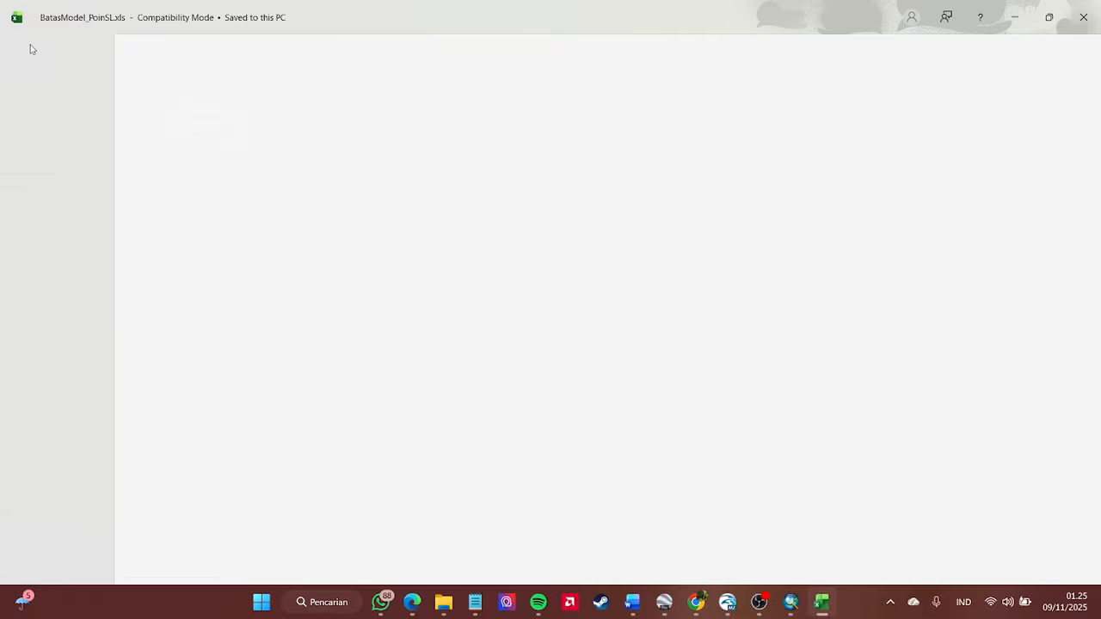
pyautogui.click(62, 115)
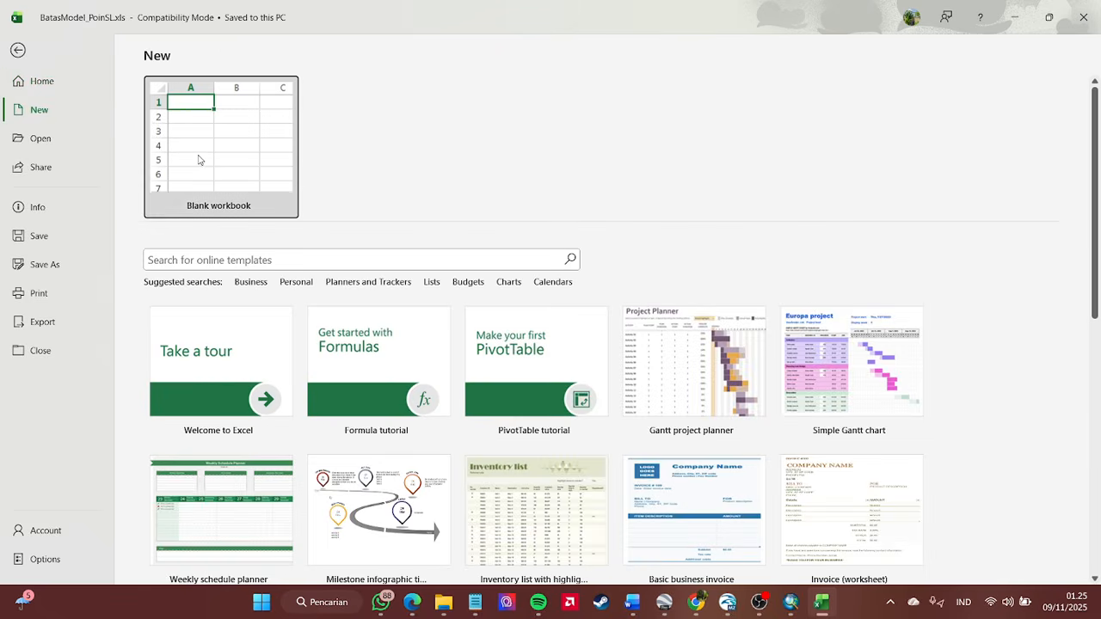
pyautogui.click(197, 157)
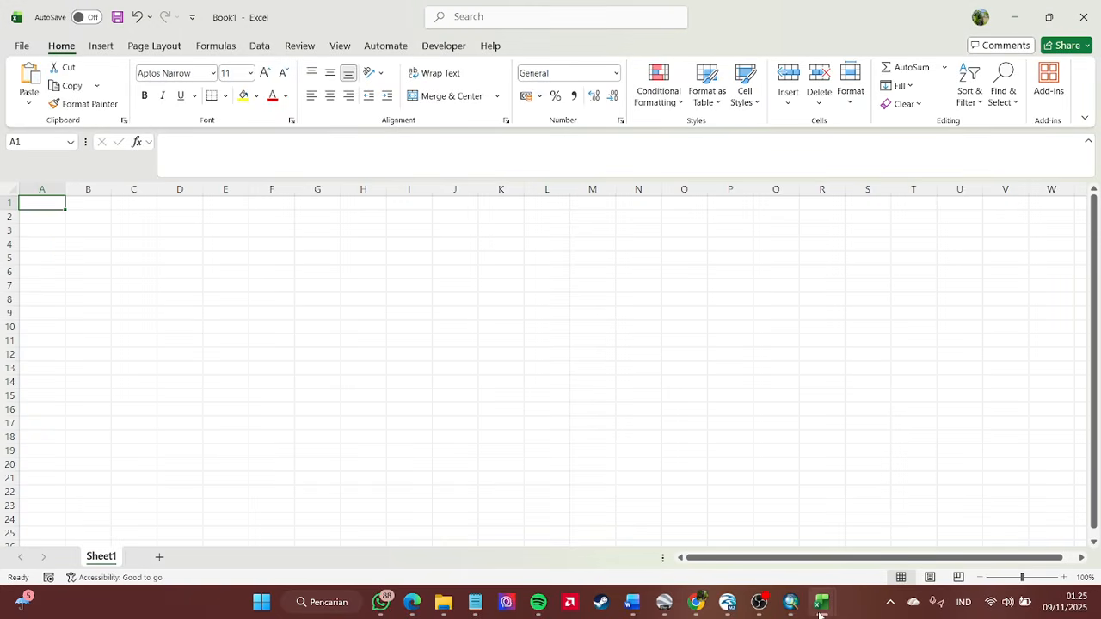
# - Copy the entire BatasModel_PoinSL sheet and paste it into the new blank workbook starting at cell A1
pyautogui.moveTo(820, 613)
pyautogui.click(769, 539)
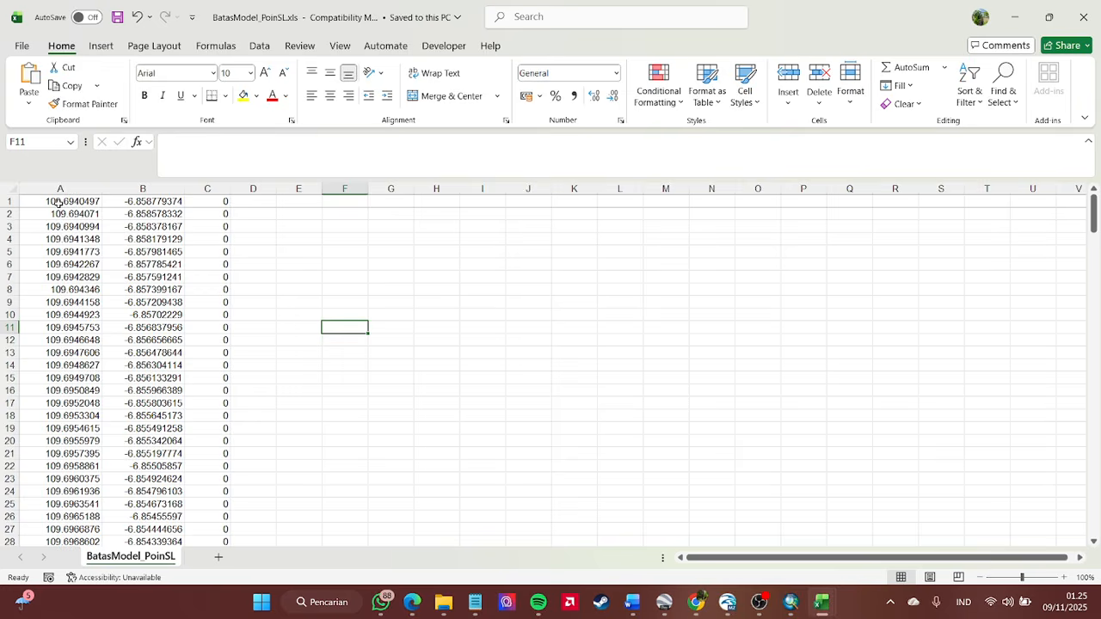
pyautogui.hotkey('ctrl', 'a')
pyautogui.hotkey('ctrl', 'c')
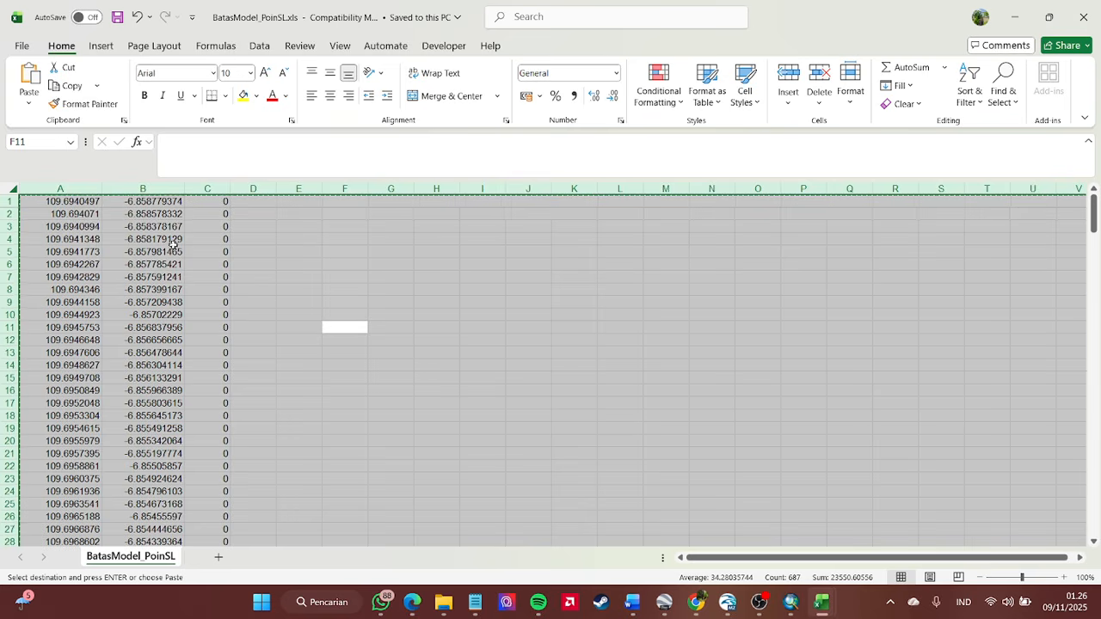
pyautogui.moveTo(821, 603)
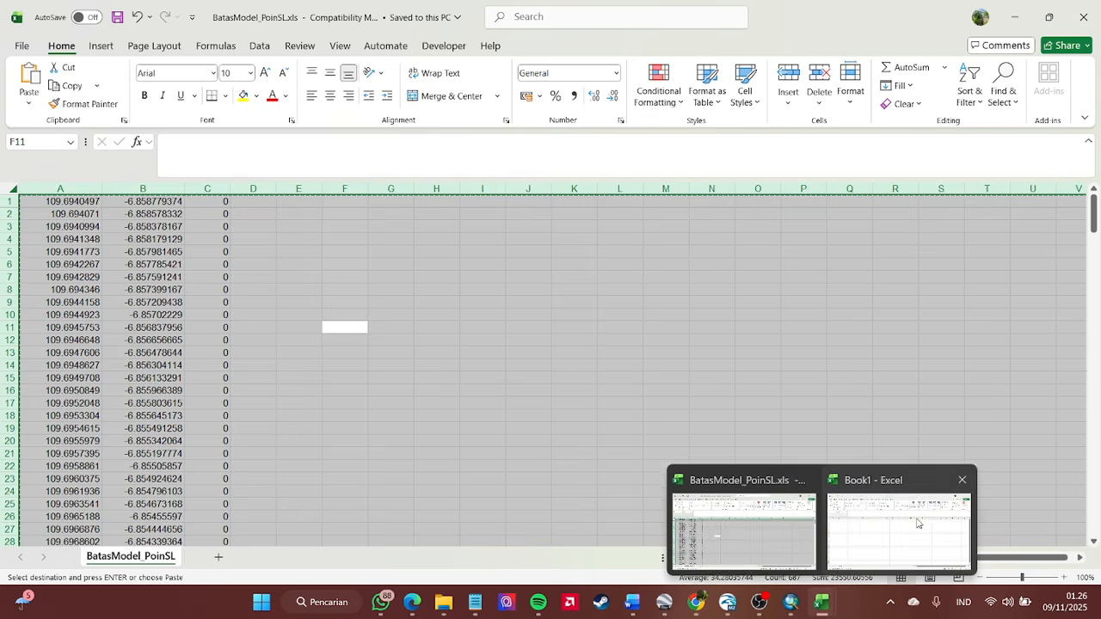
pyautogui.click(918, 523)
pyautogui.hotkey('ctrl', 'v')
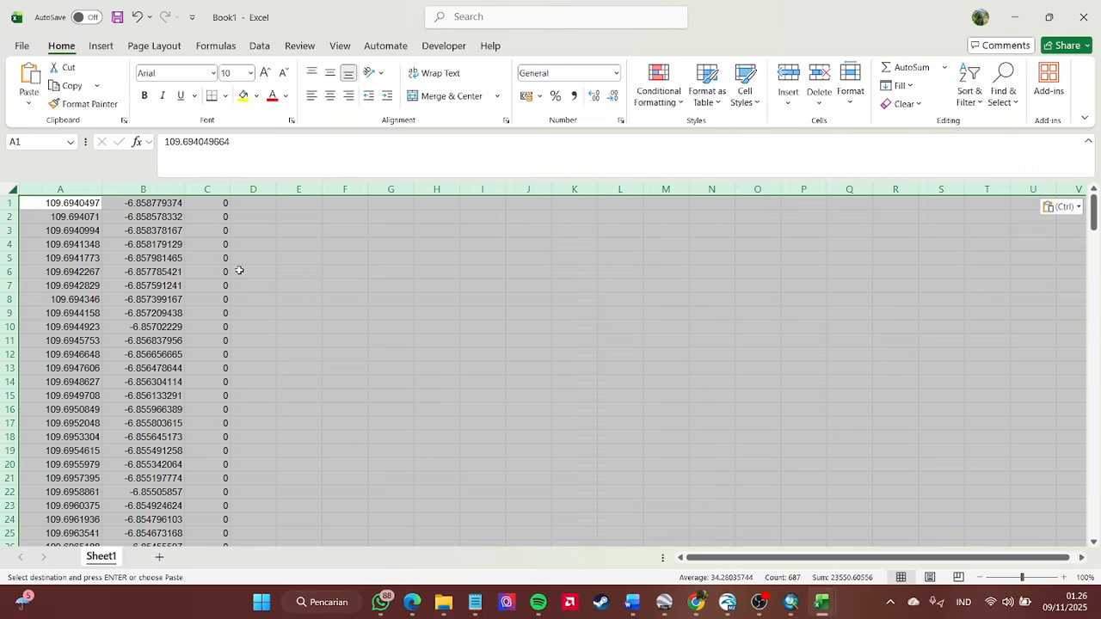
pyautogui.click(340, 258)
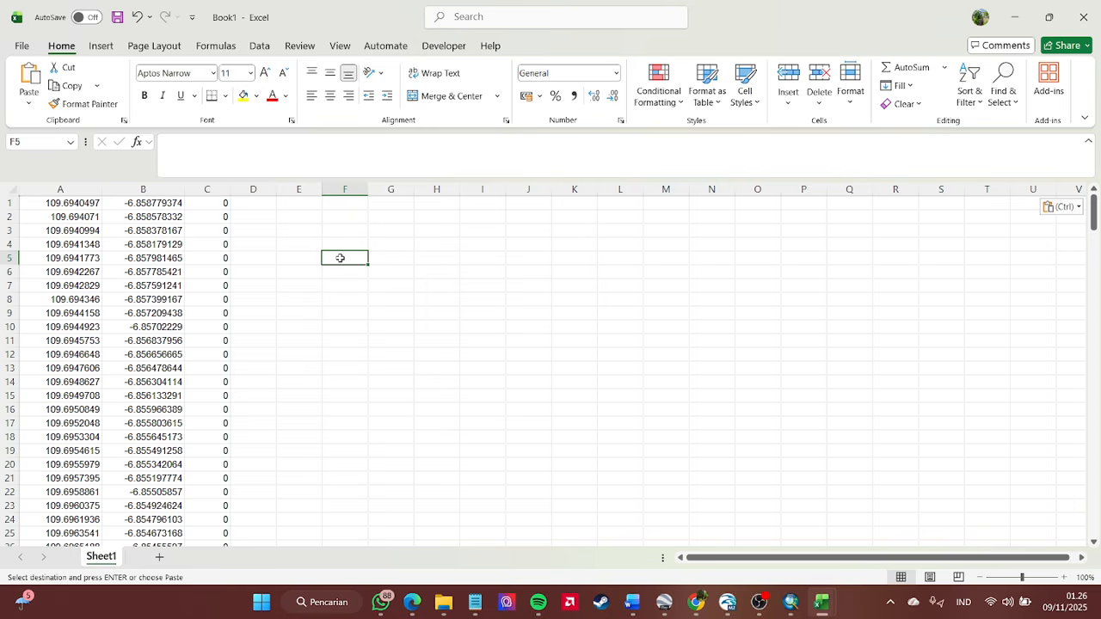
# - Start saving the new workbook under another name, choosing the folder FIKSSS_Prak Arus M7 2025 > 3.Excel > Pantai Slamaran Pekalongan
pyautogui.click(22, 45)
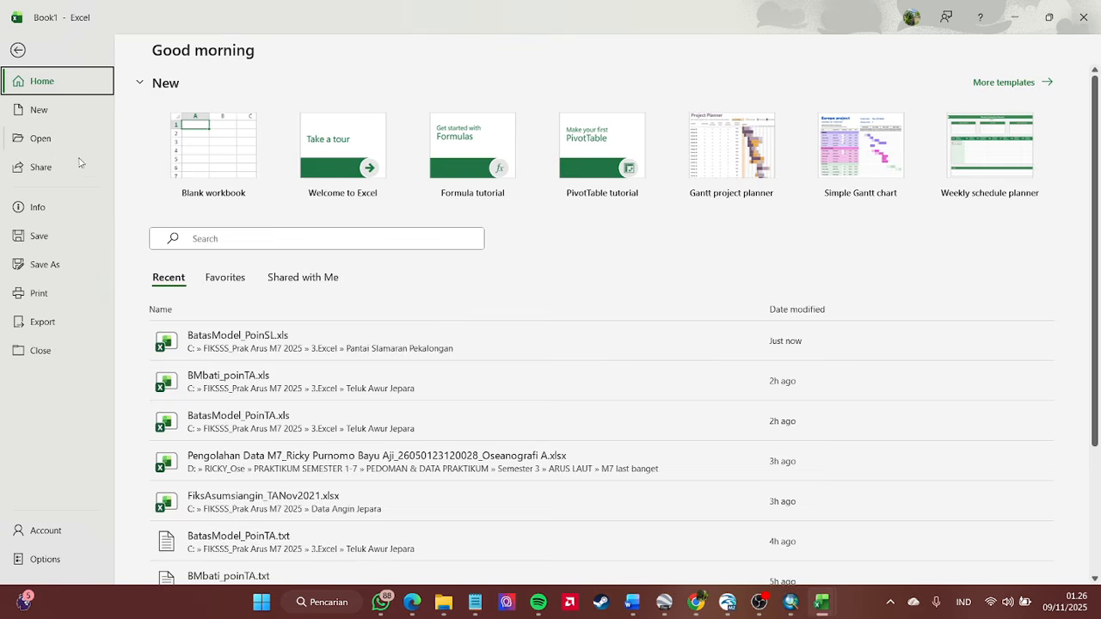
pyautogui.click(68, 266)
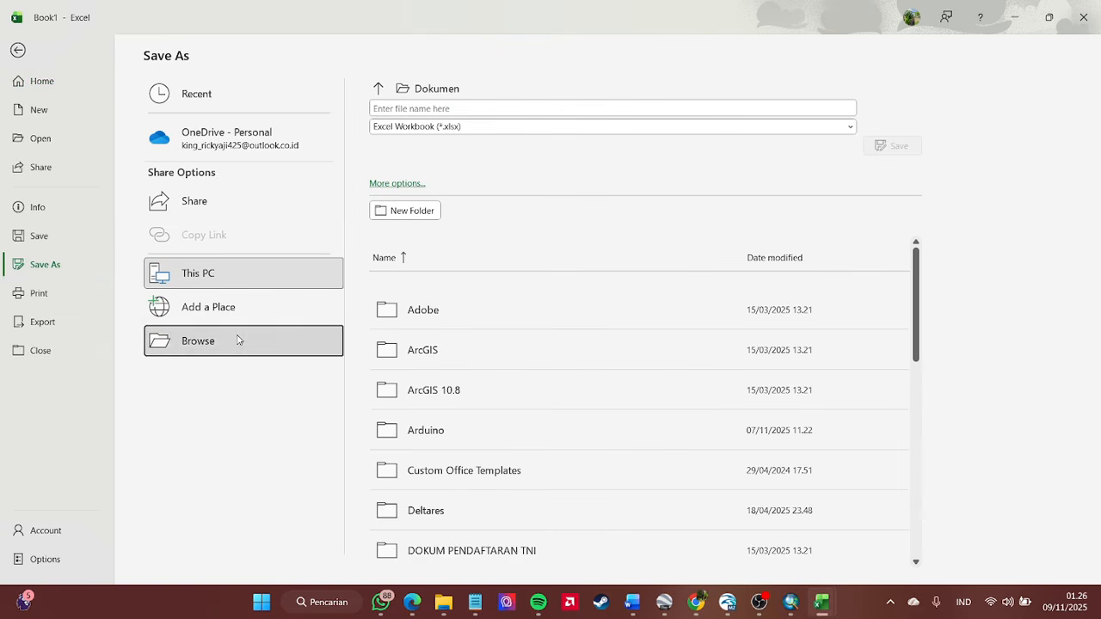
pyautogui.click(238, 340)
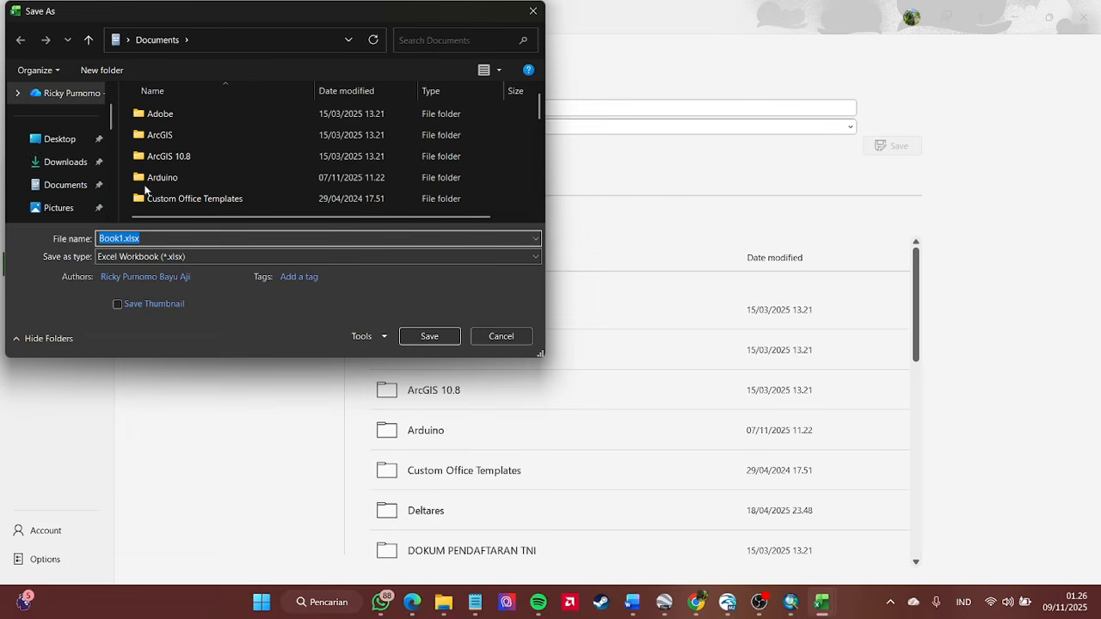
pyautogui.scroll(1, 67, 168)
pyautogui.scroll(-4, 63, 189)
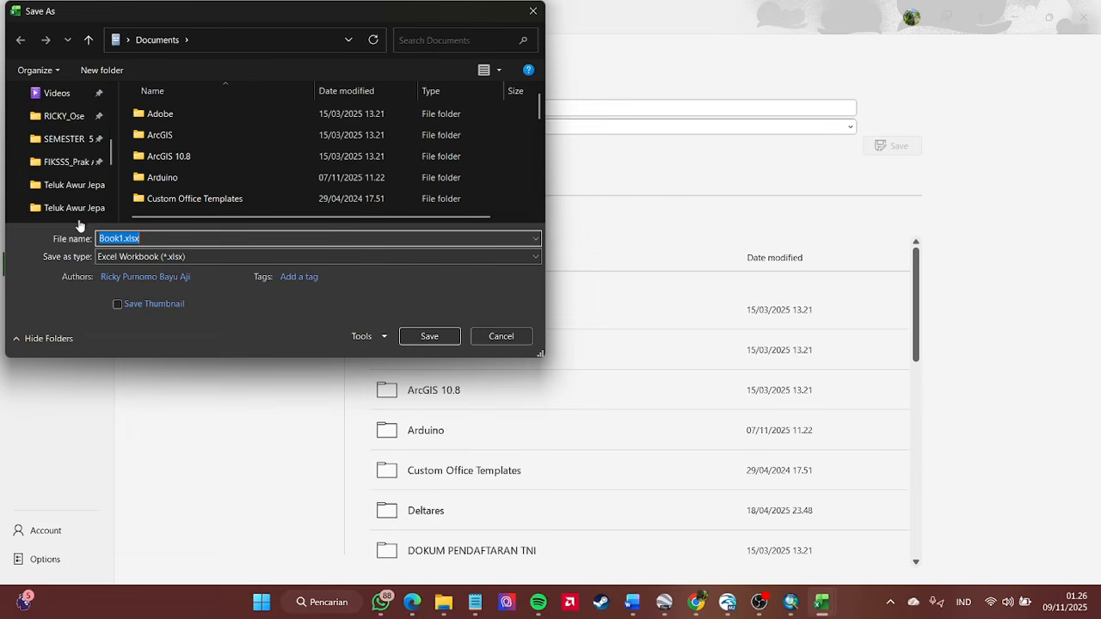
pyautogui.click(51, 164)
pyautogui.scroll(-1, 262, 166)
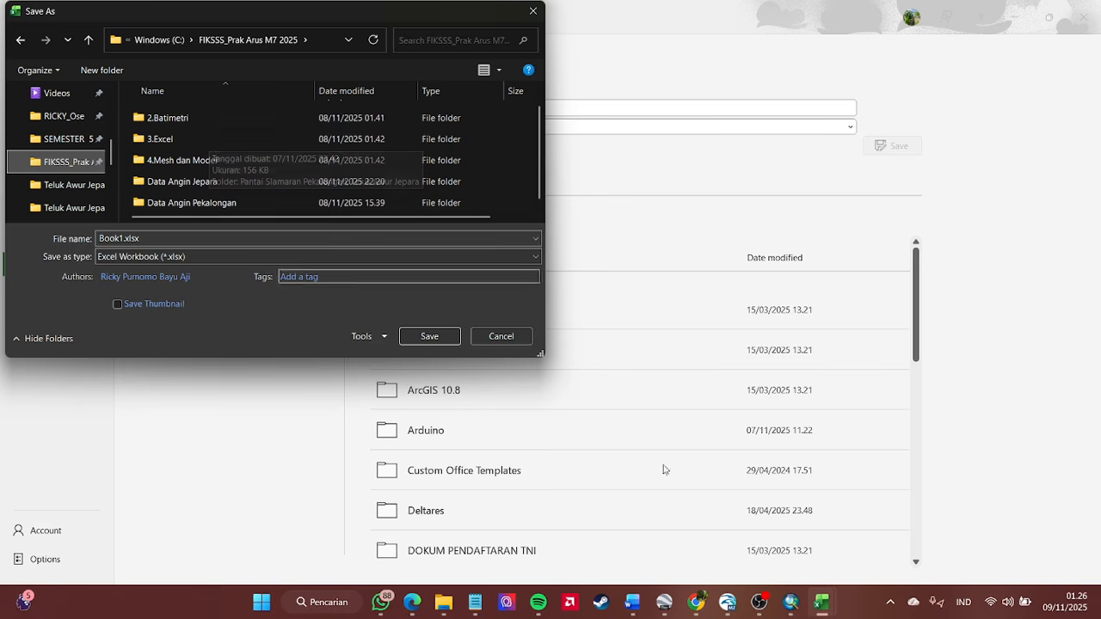
pyautogui.click(759, 602)
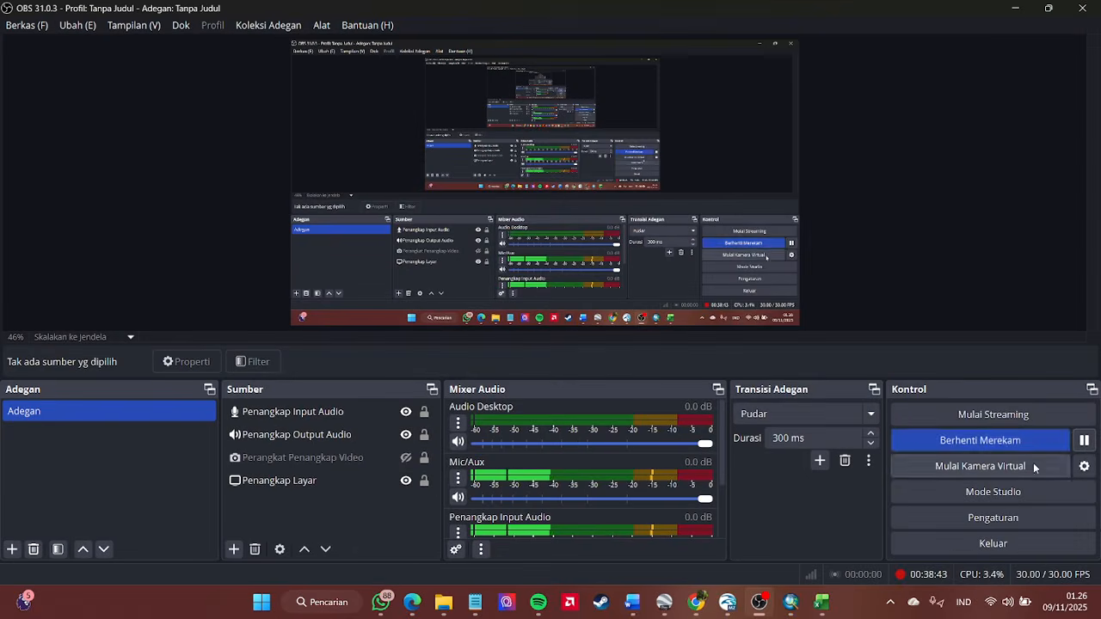
pyautogui.click(1015, 8)
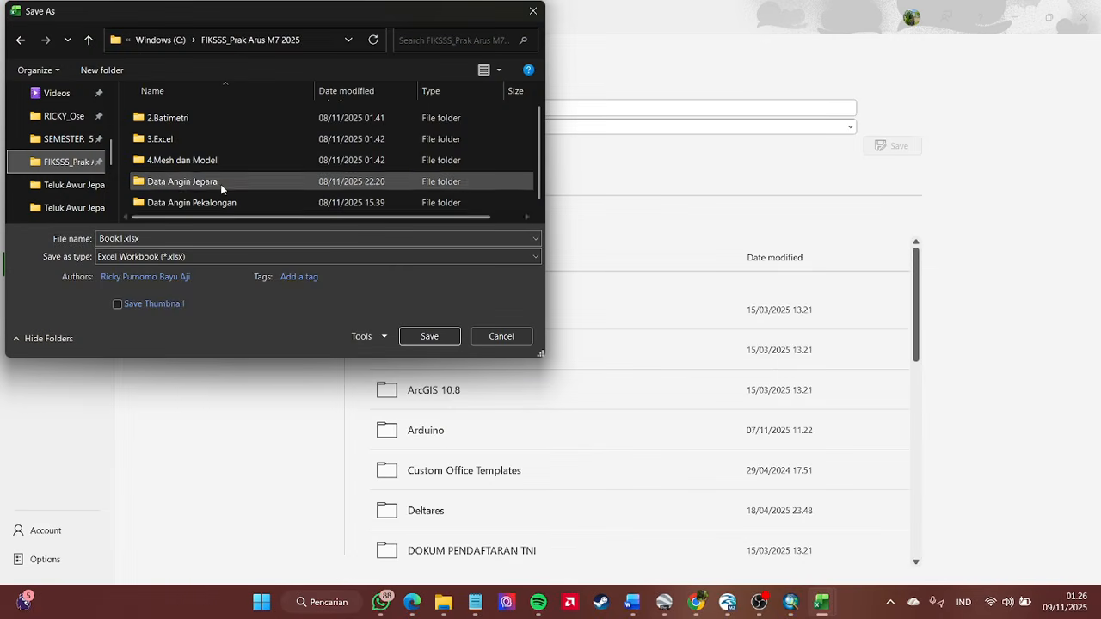
pyautogui.click(177, 139)
pyautogui.doubleClick(177, 138)
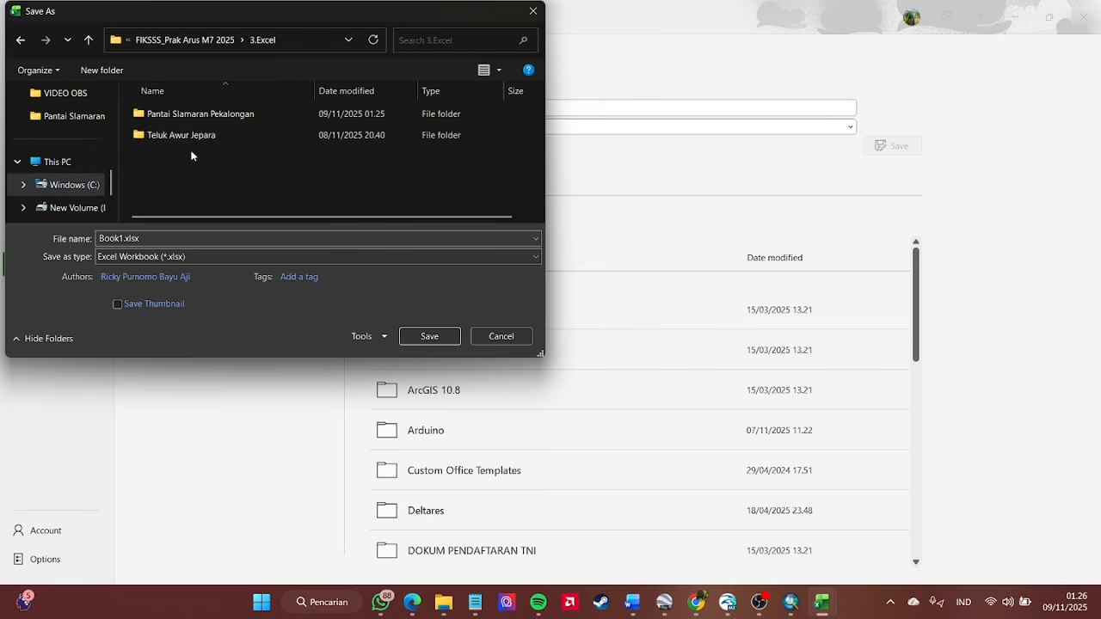
pyautogui.doubleClick(215, 115)
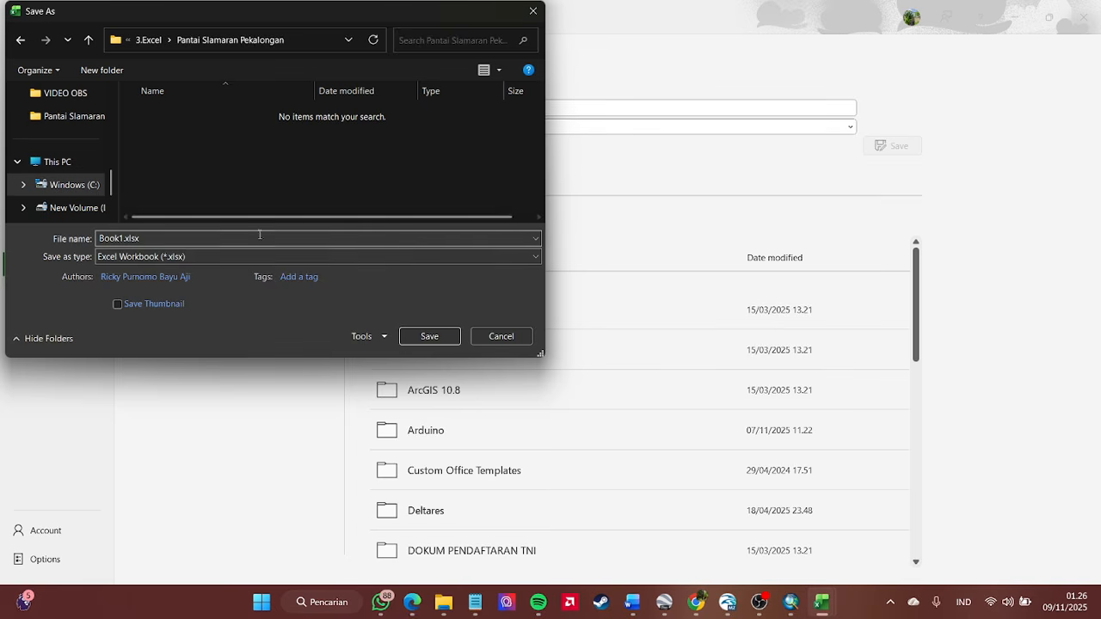
# - Save the workbook as a Text (Tab delimited) file named BatasModel_PoinSL
pyautogui.click(196, 256)
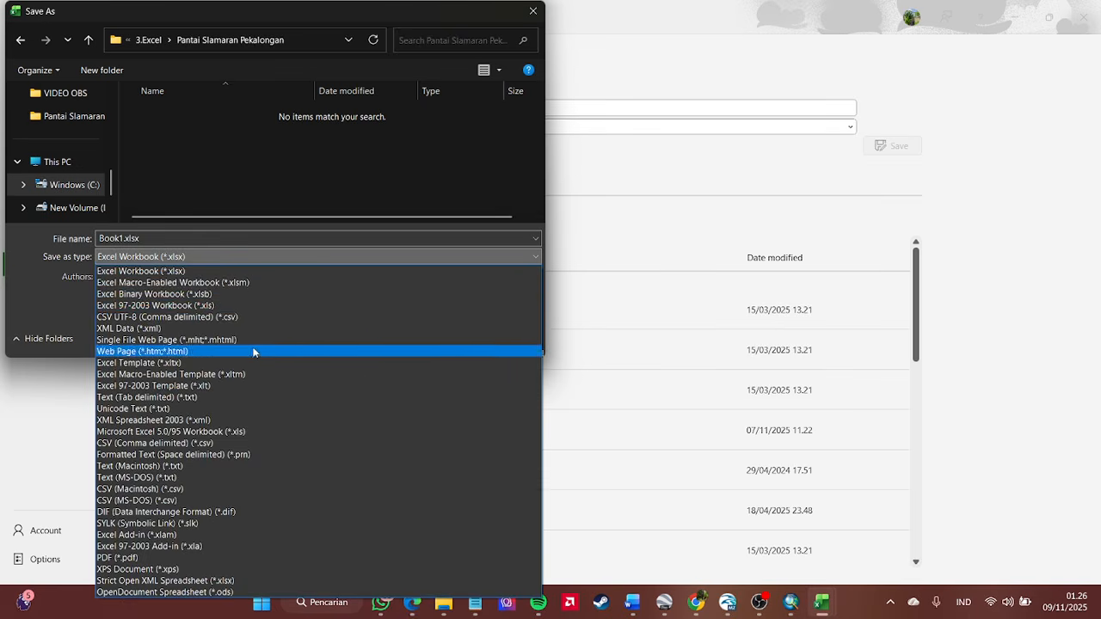
pyautogui.click(189, 398)
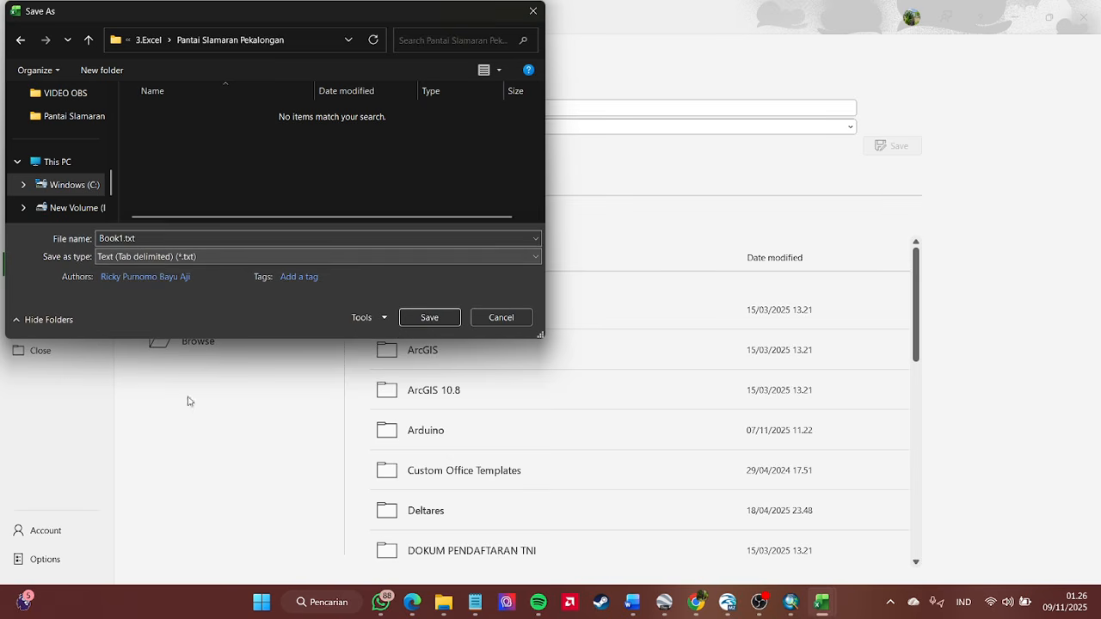
pyautogui.doubleClick(158, 237)
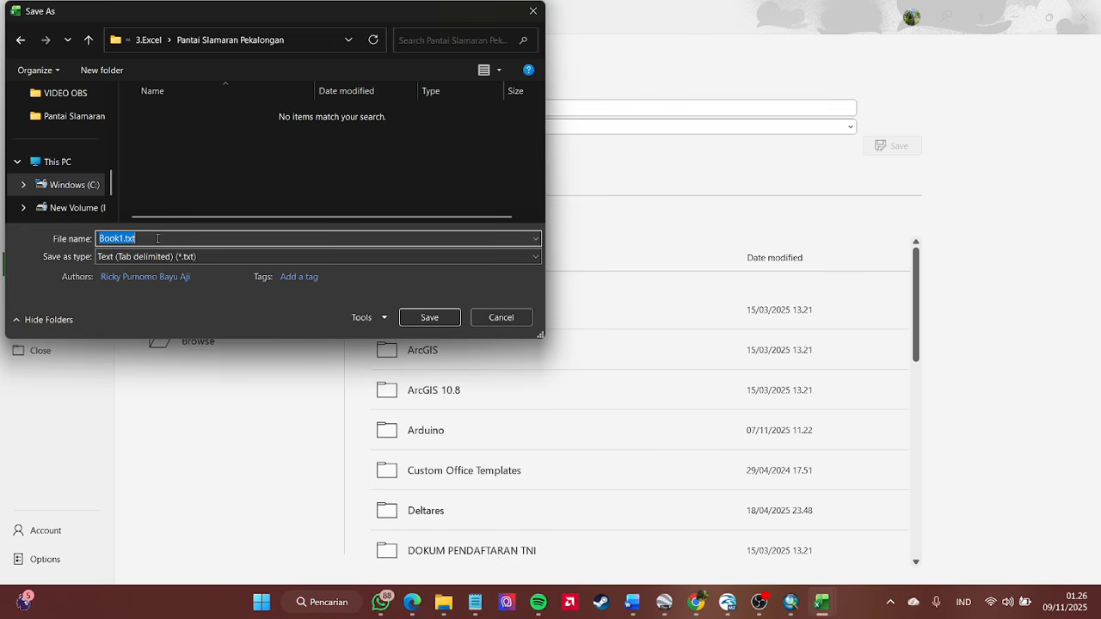
pyautogui.press('BackSpace')
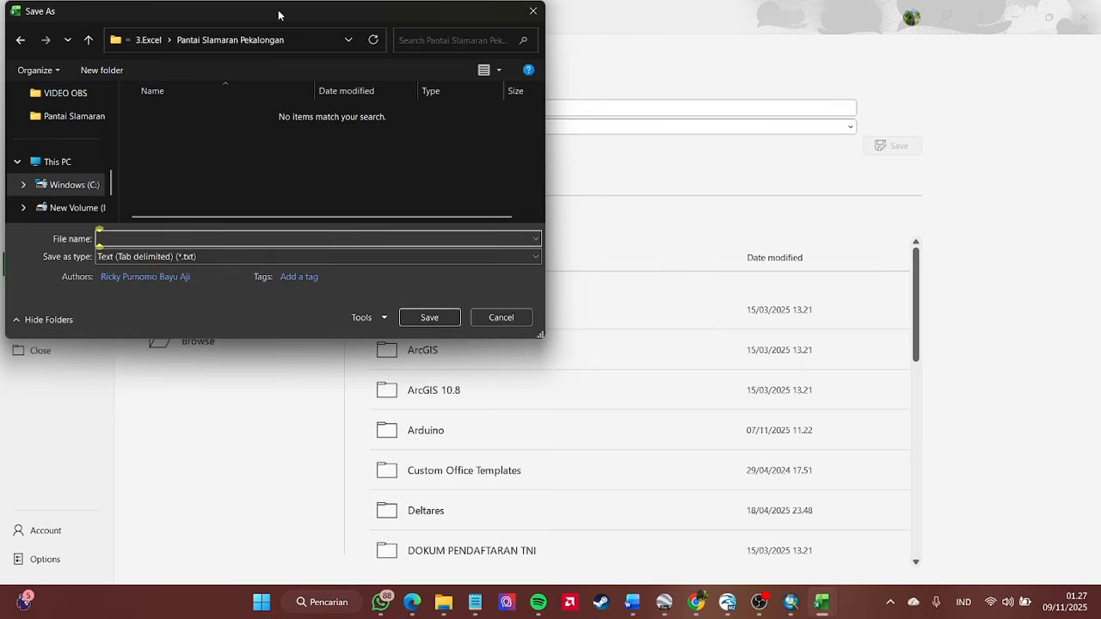
pyautogui.moveTo(277, 10); pyautogui.dragTo(363, 91)
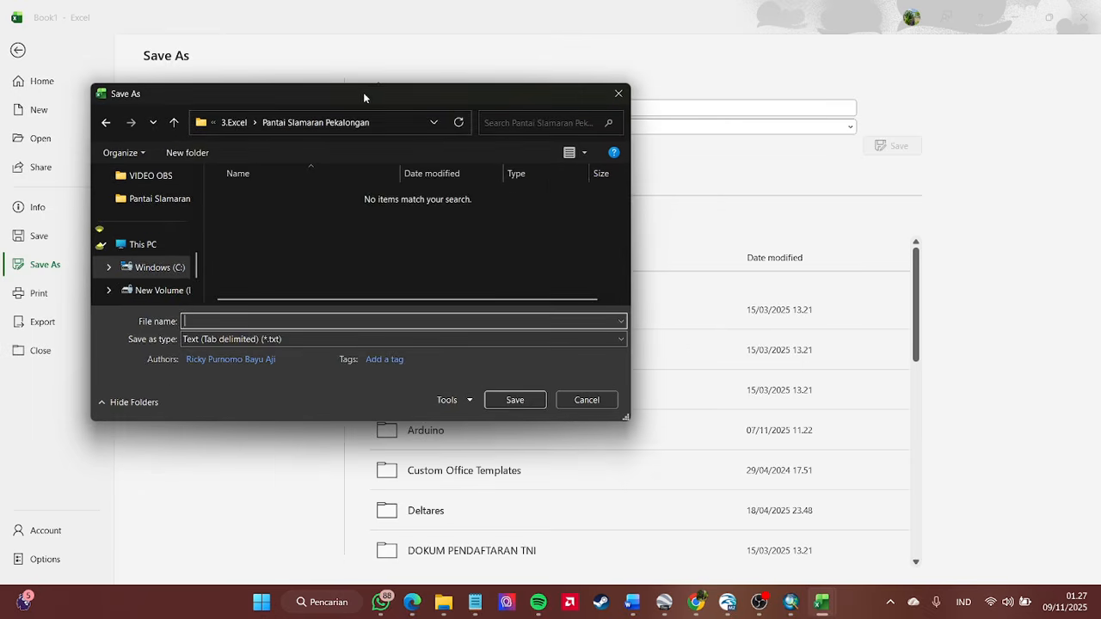
pyautogui.moveTo(821, 604)
pyautogui.moveTo(757, 535)
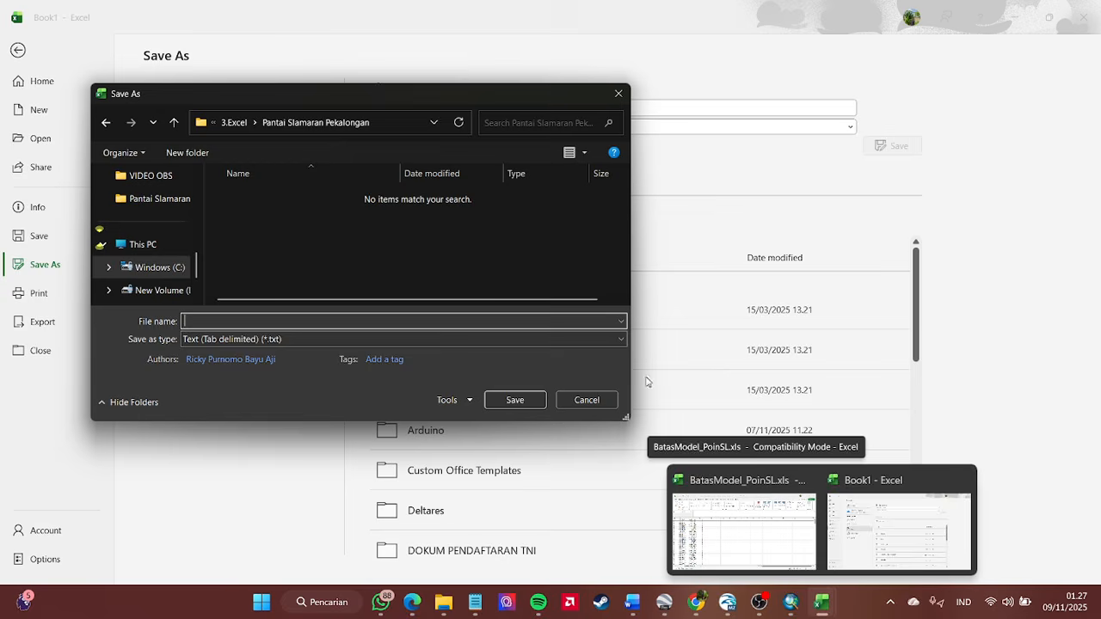
pyautogui.write('Ba')
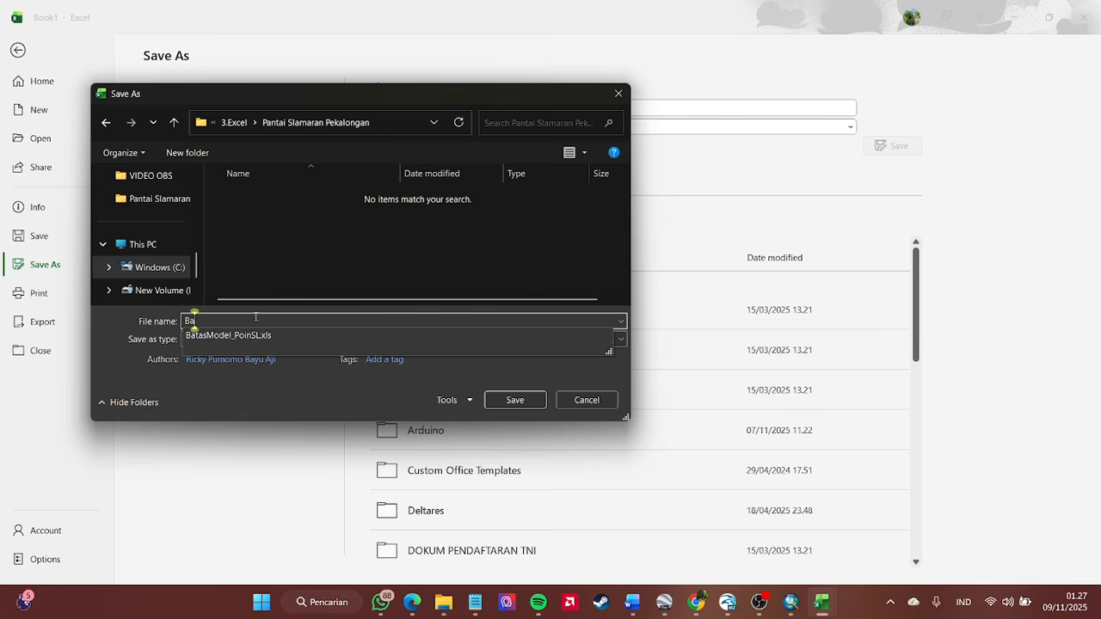
pyautogui.write('tasModel')
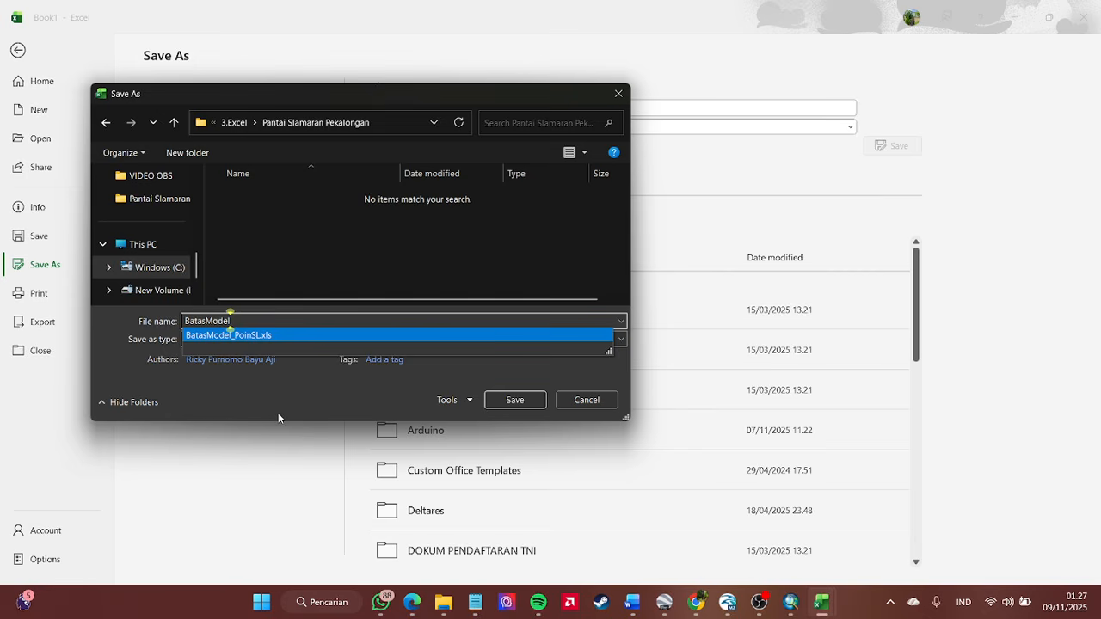
pyautogui.write('_Poin')
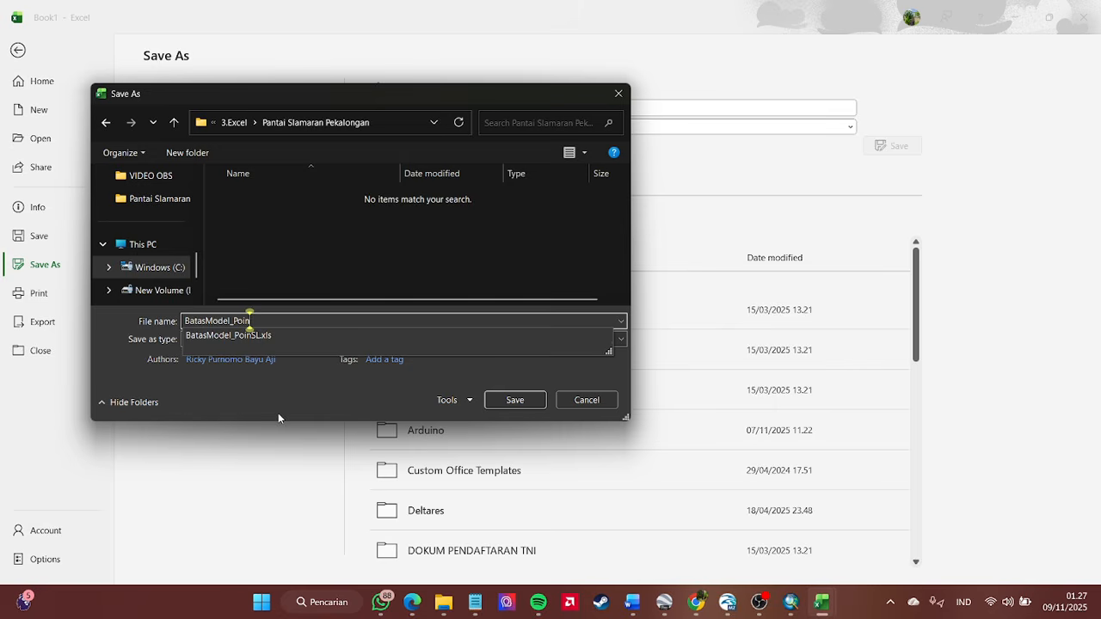
pyautogui.write('SL')
pyautogui.click(513, 400)
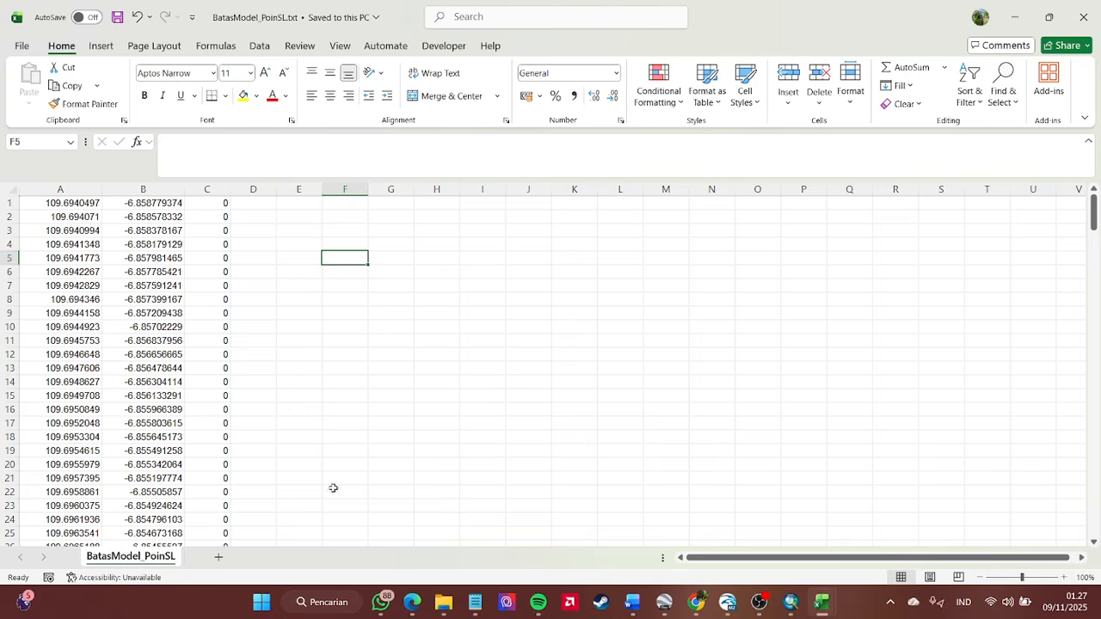
# - Switch to File Explorer and open BatasModel_PoinSL.txt from the Pantai Slamaran Pekalongan folder in Notepad
pyautogui.click(442, 604)
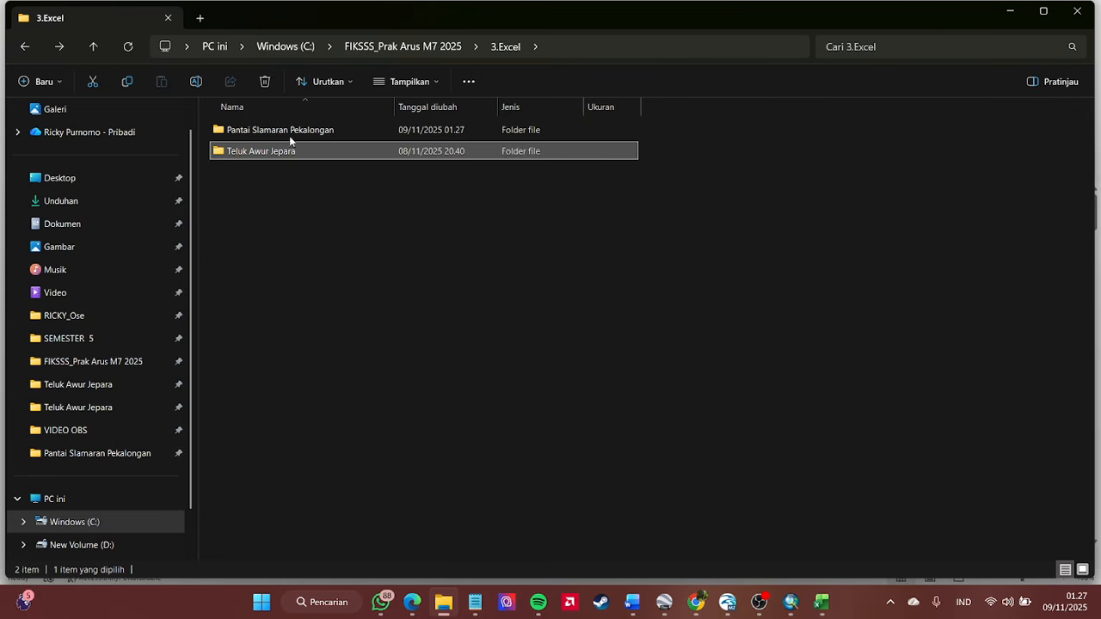
pyautogui.doubleClick(296, 130)
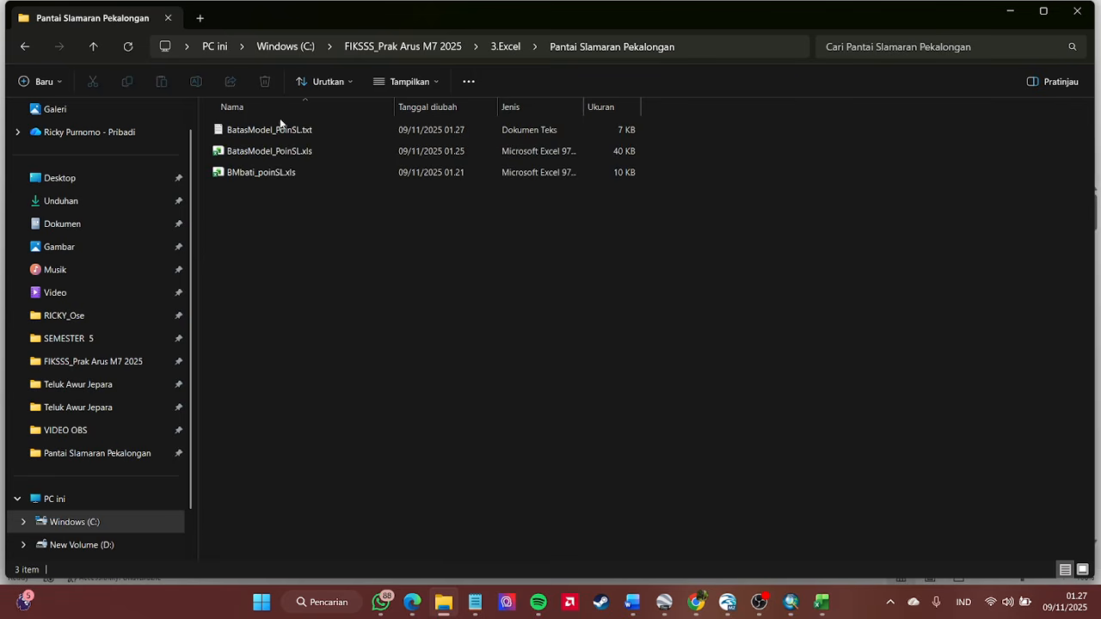
pyautogui.doubleClick(299, 132)
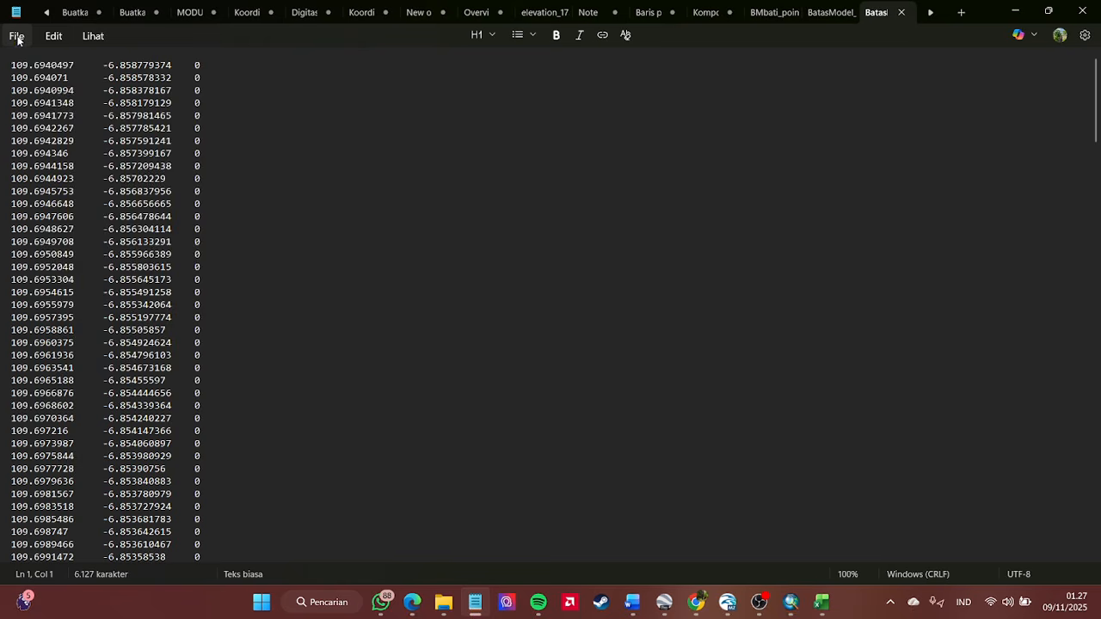
# - Set up a Save As copy of the text file with the all-files type and the name BatasModel_PoinSL.xyz
pyautogui.click(16, 37)
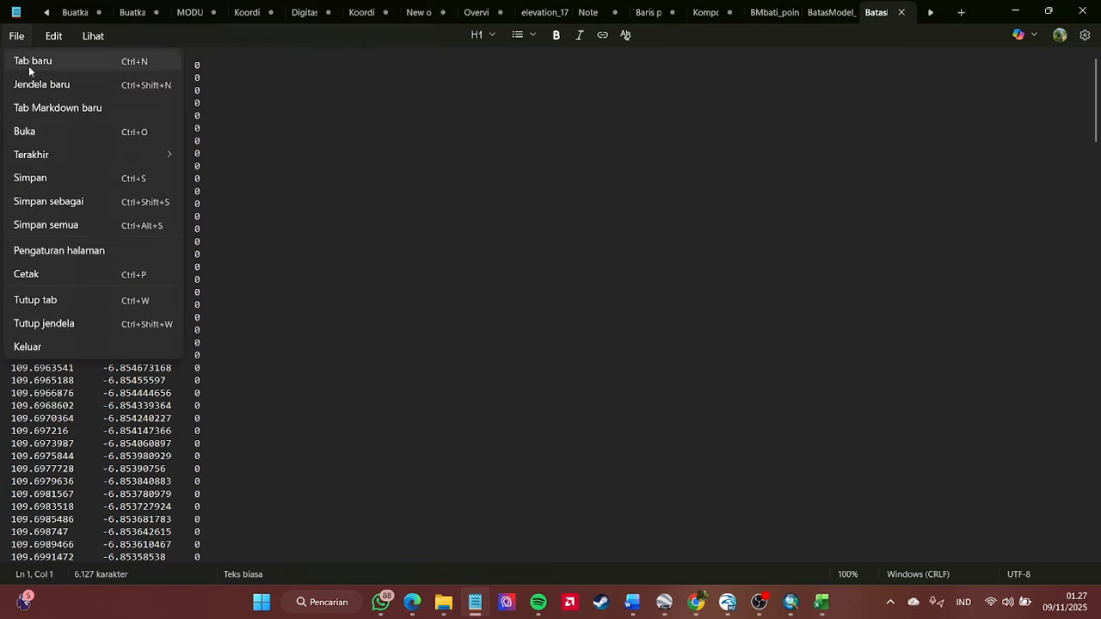
pyautogui.click(56, 202)
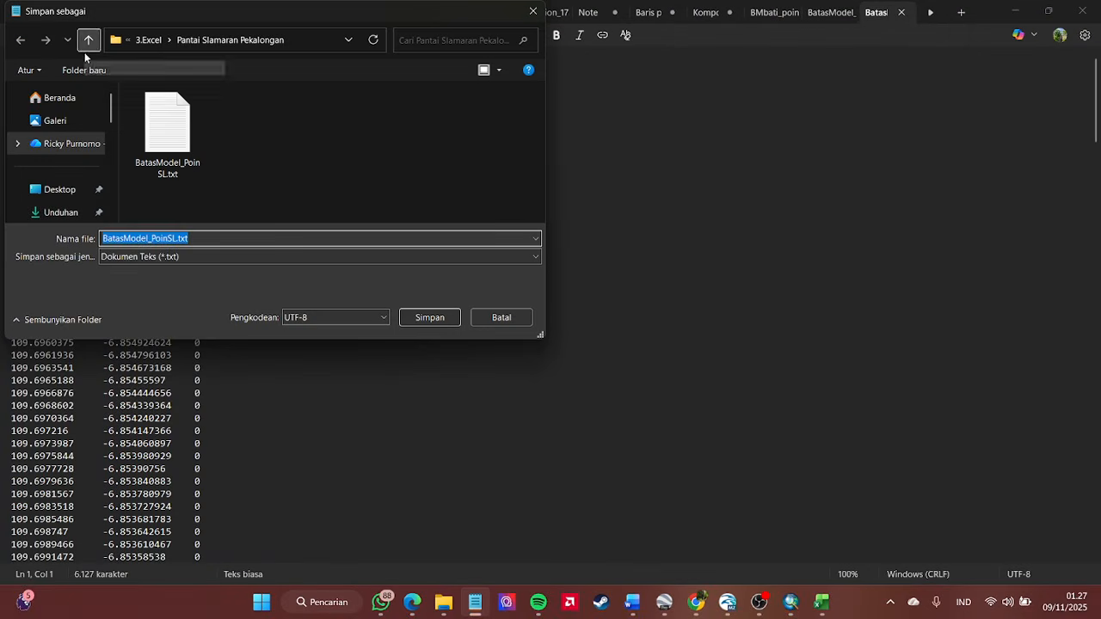
pyautogui.click(186, 258)
pyautogui.click(181, 279)
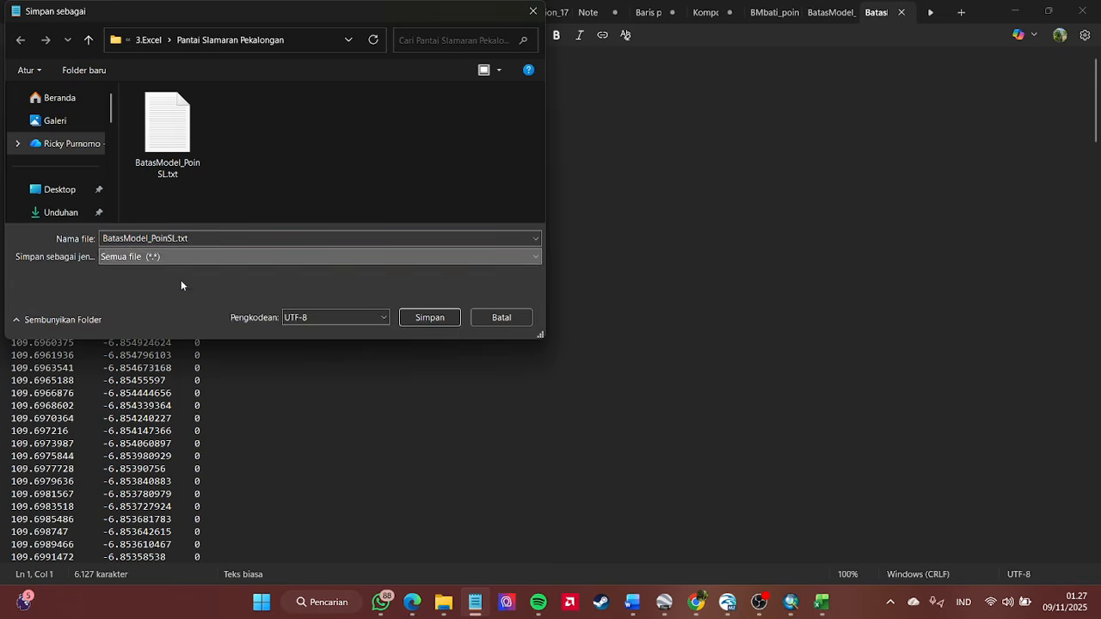
pyautogui.click(204, 239)
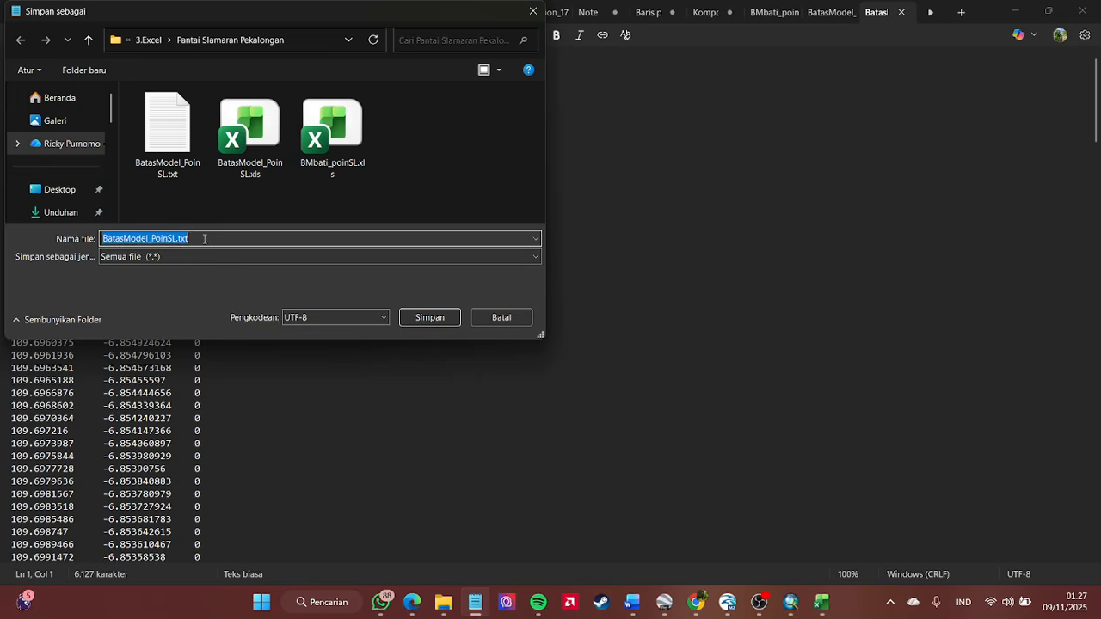
pyautogui.click(188, 239)
pyautogui.press('BackSpace')
pyautogui.press('BackSpace')
pyautogui.press('BackSpace')
pyautogui.press('BackSpace')
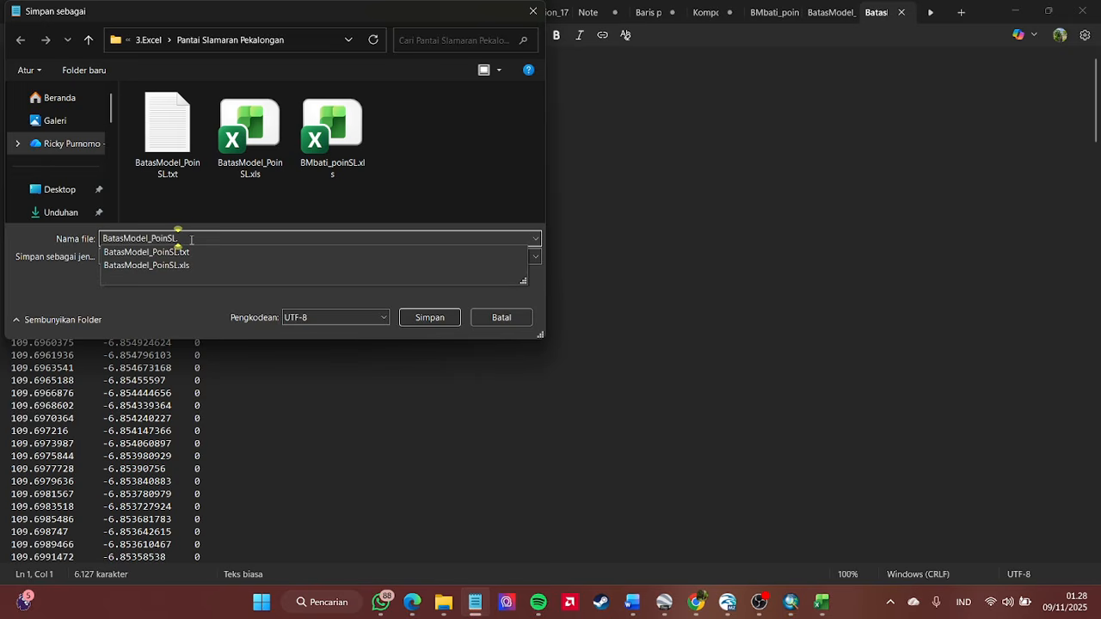
pyautogui.write('xyz')
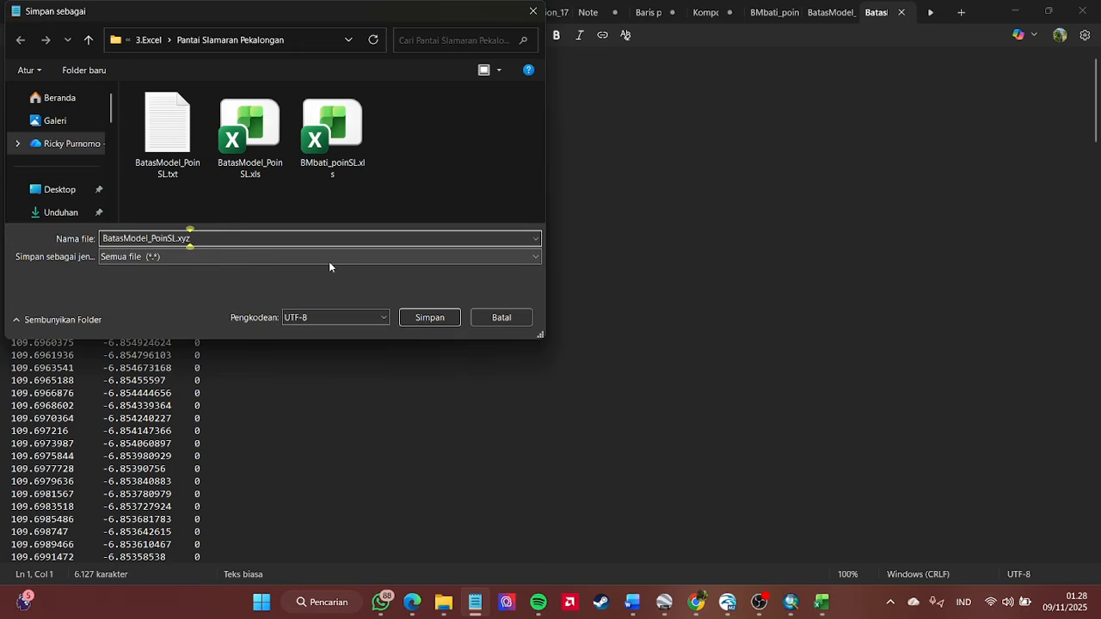
# - Save the .xyz file in the 3.Excel > Pantai Slamaran Pekalongan folder
pyautogui.click(92, 43)
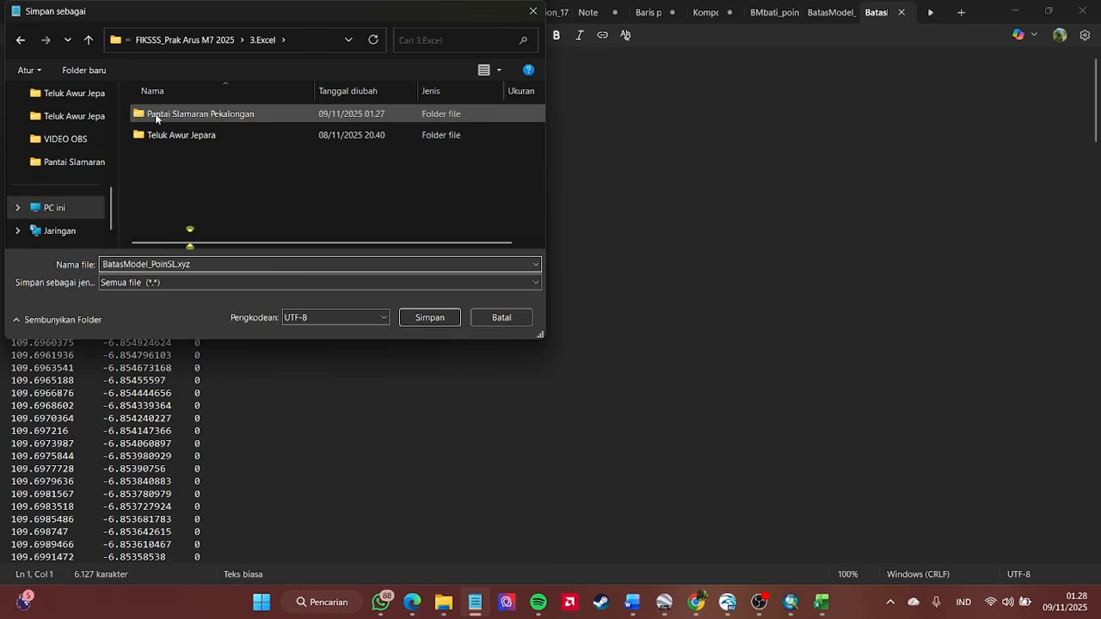
pyautogui.click(88, 41)
pyautogui.doubleClick(191, 155)
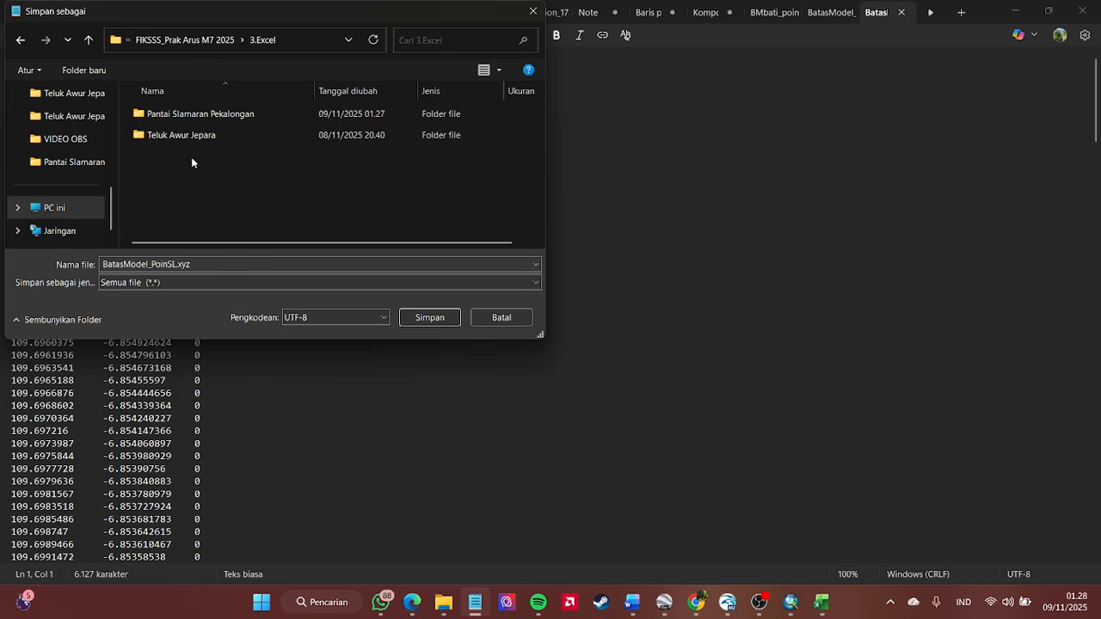
pyautogui.doubleClick(225, 114)
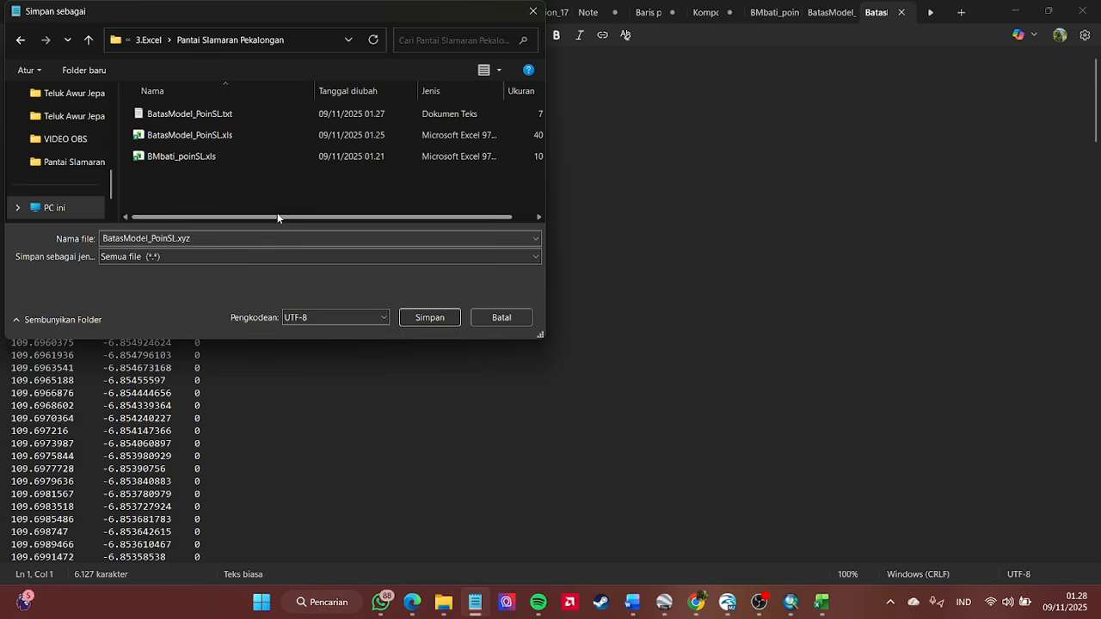
pyautogui.click(431, 319)
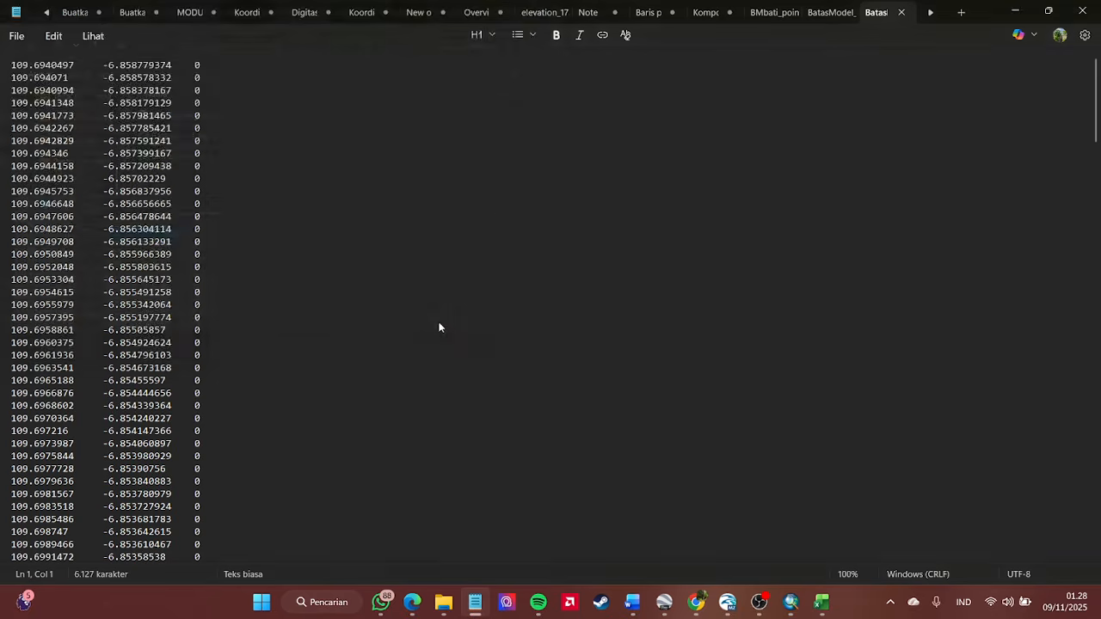
# - Check the saved files in File Explorer and close the BatasModel_PoinSL.txt workbook in Excel
pyautogui.click(443, 602)
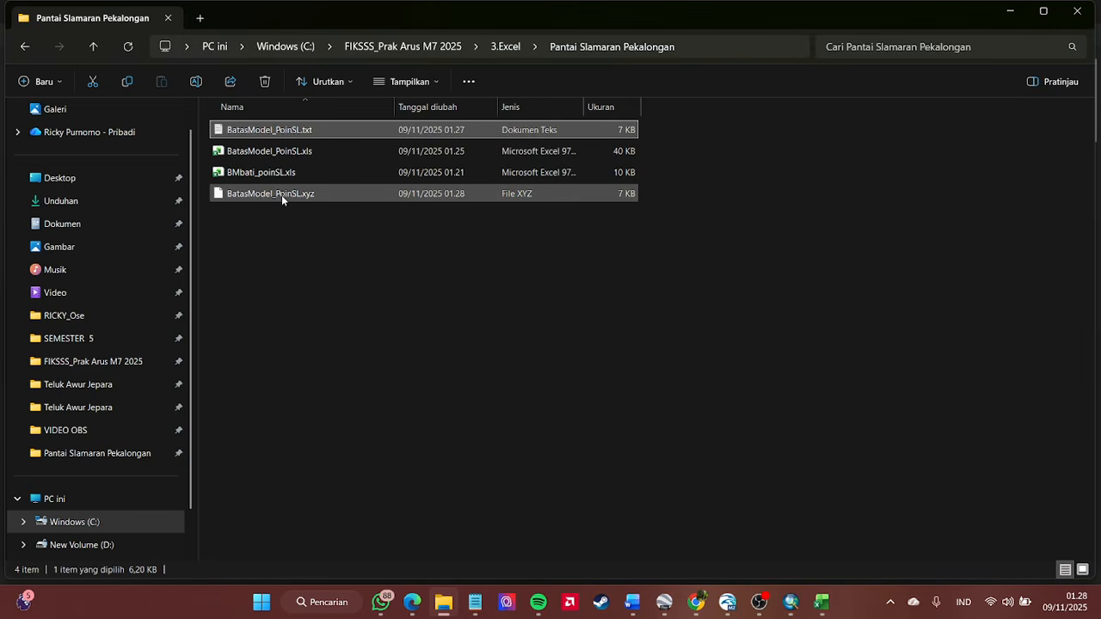
pyautogui.moveTo(827, 609)
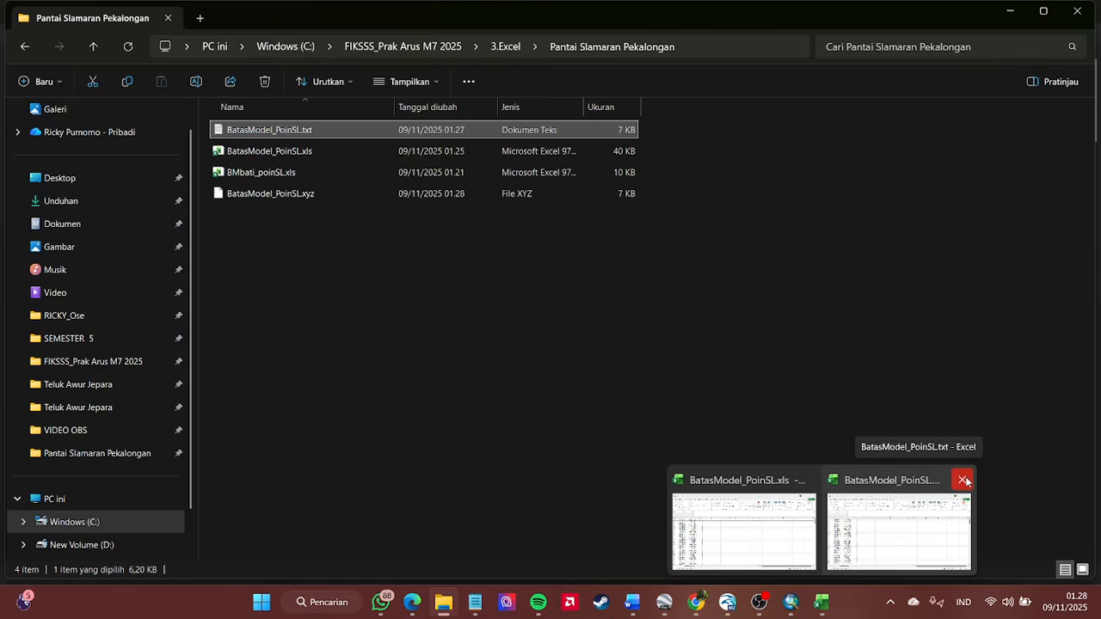
pyautogui.click(965, 480)
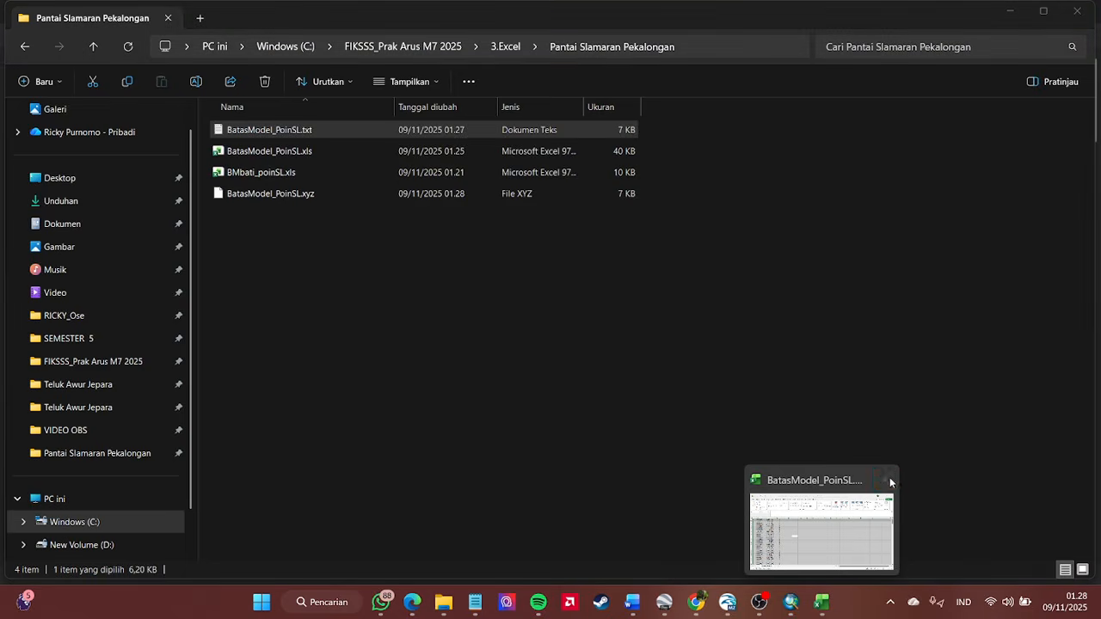
# - Close the BatasModel_PoinSL workbook, open BMbati_poinSL.xls, and delete its FID and pointid columns
pyautogui.click(880, 479)
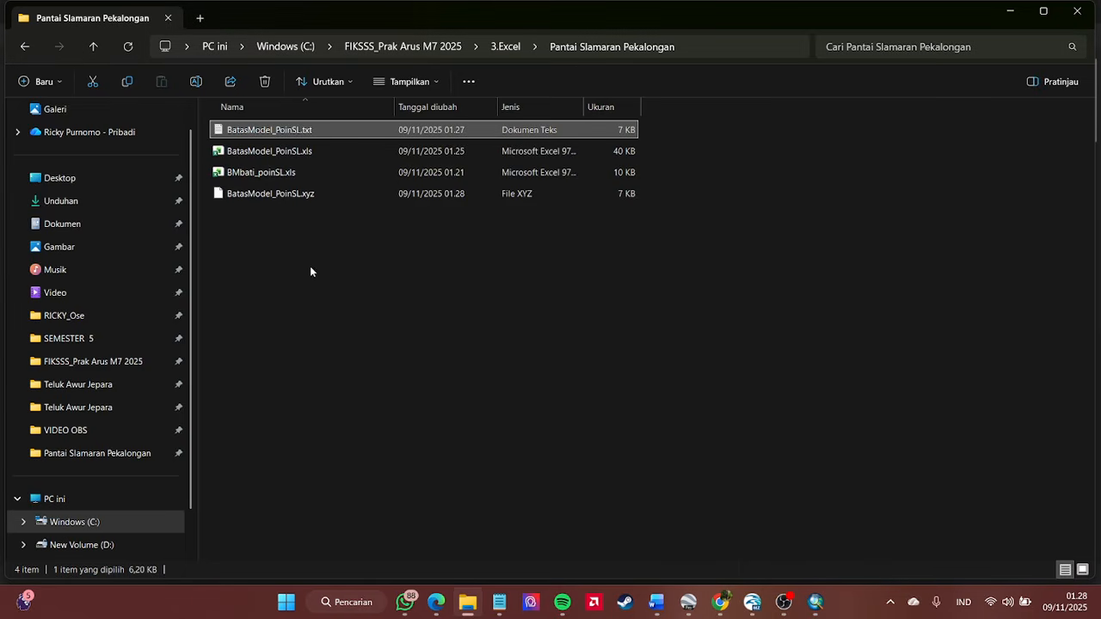
pyautogui.click(264, 177)
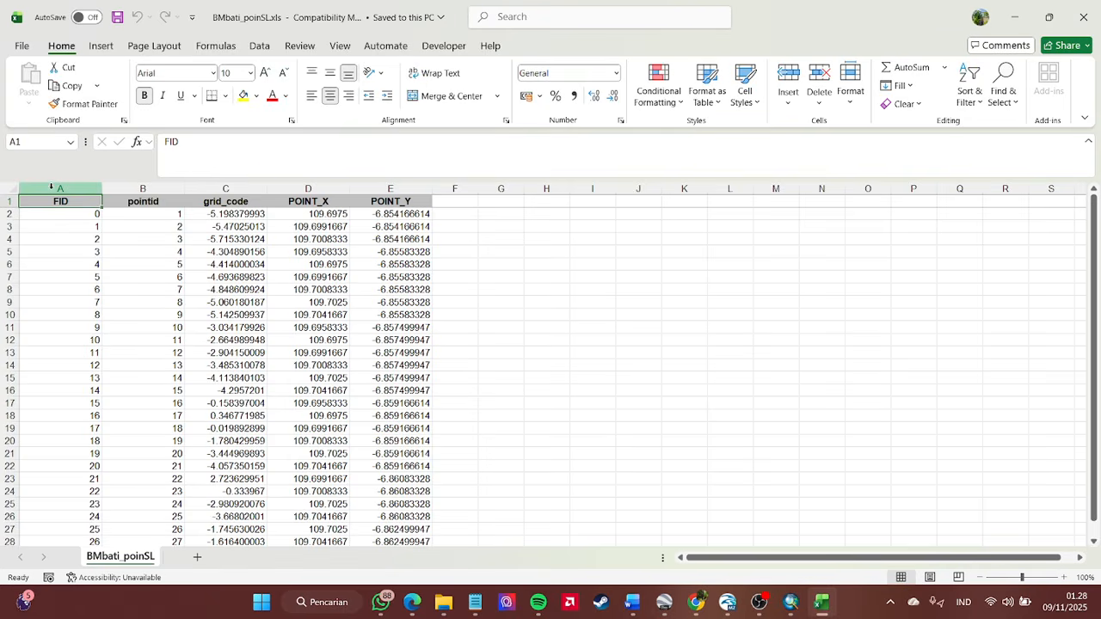
pyautogui.moveTo(52, 187); pyautogui.dragTo(143, 187)
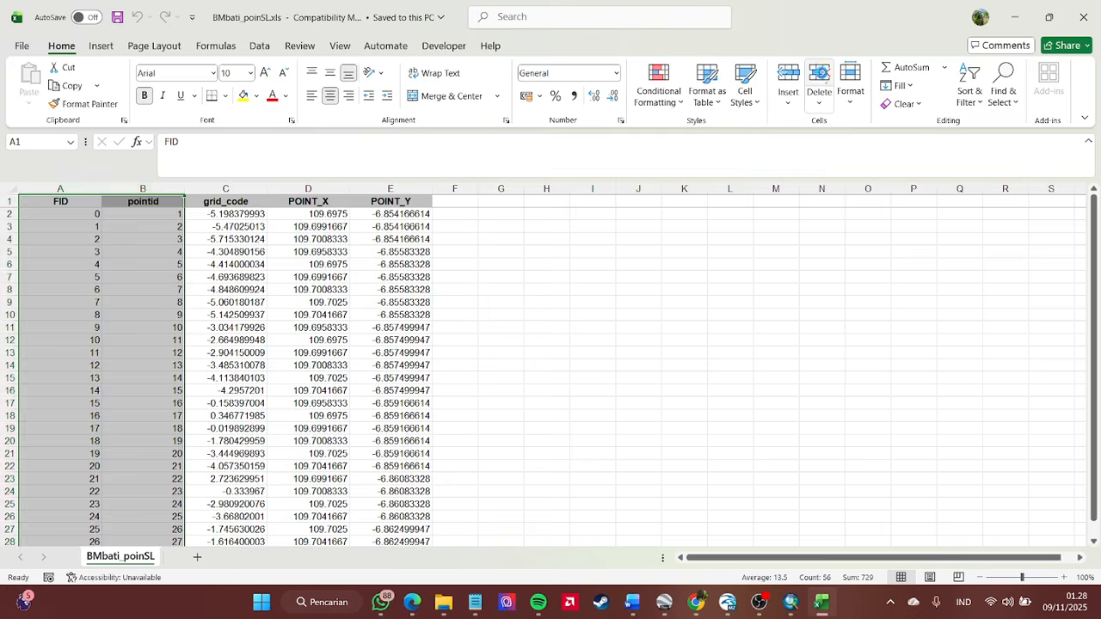
pyautogui.click(819, 78)
pyautogui.click(519, 276)
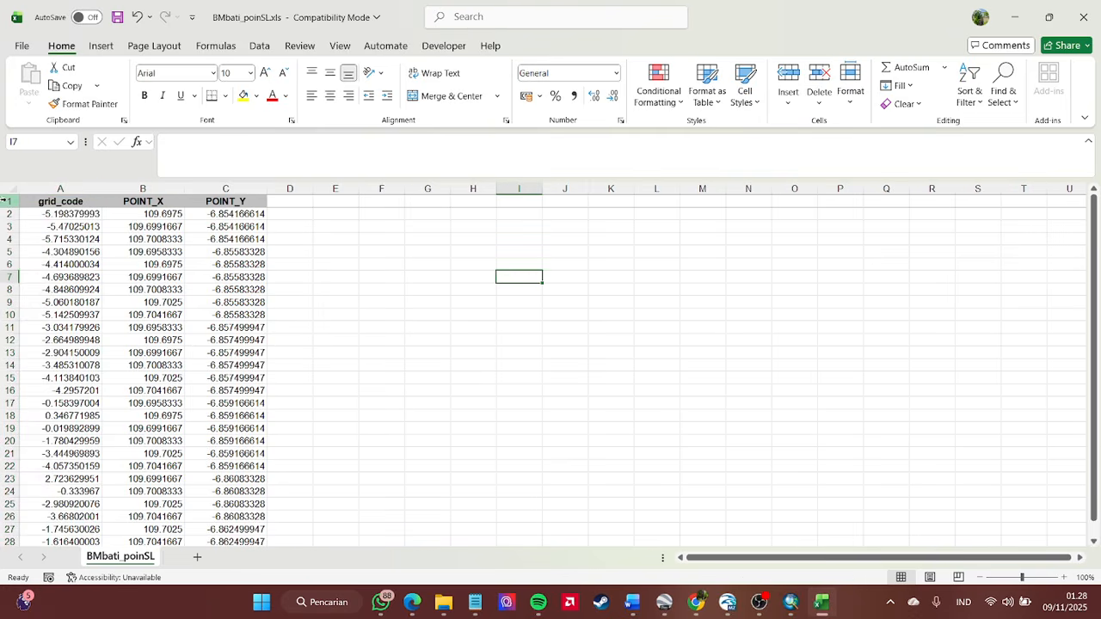
# - Move the grid_code column to column D after POINT_Y and delete the emptied column A
pyautogui.click(60, 188)
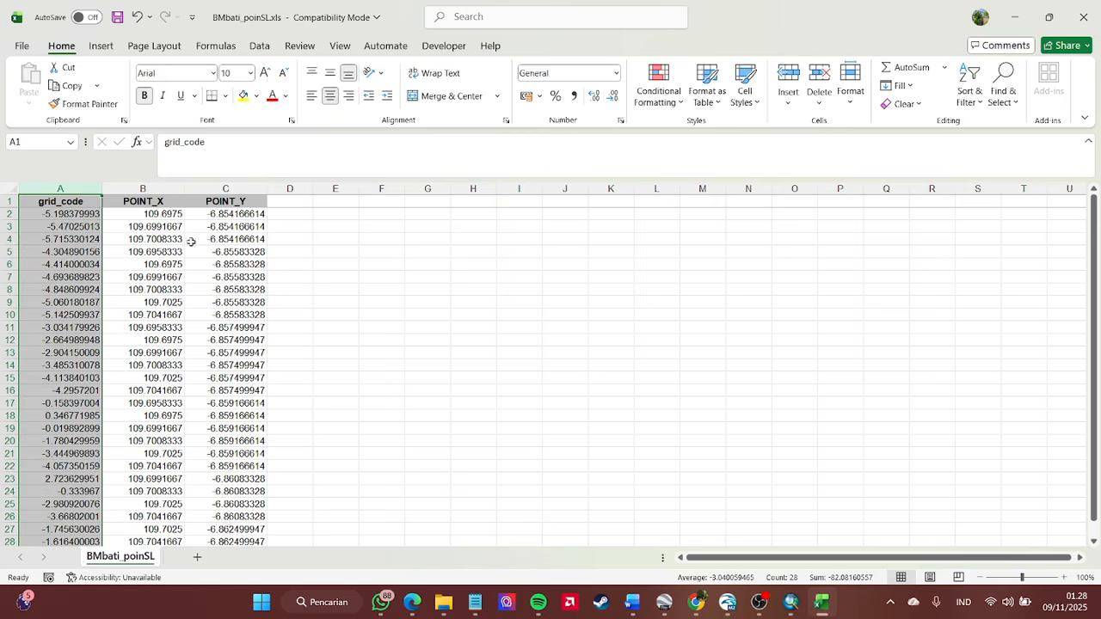
pyautogui.hotkey('ctrl', 'c')
pyautogui.click(289, 188)
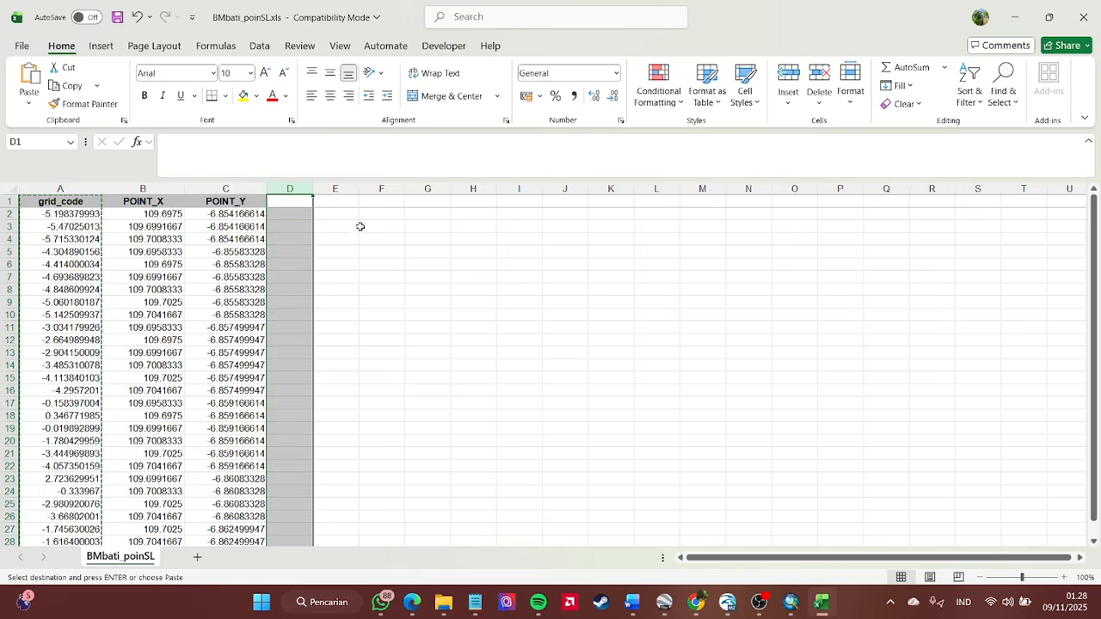
pyautogui.press('Return')
pyautogui.click(31, 188)
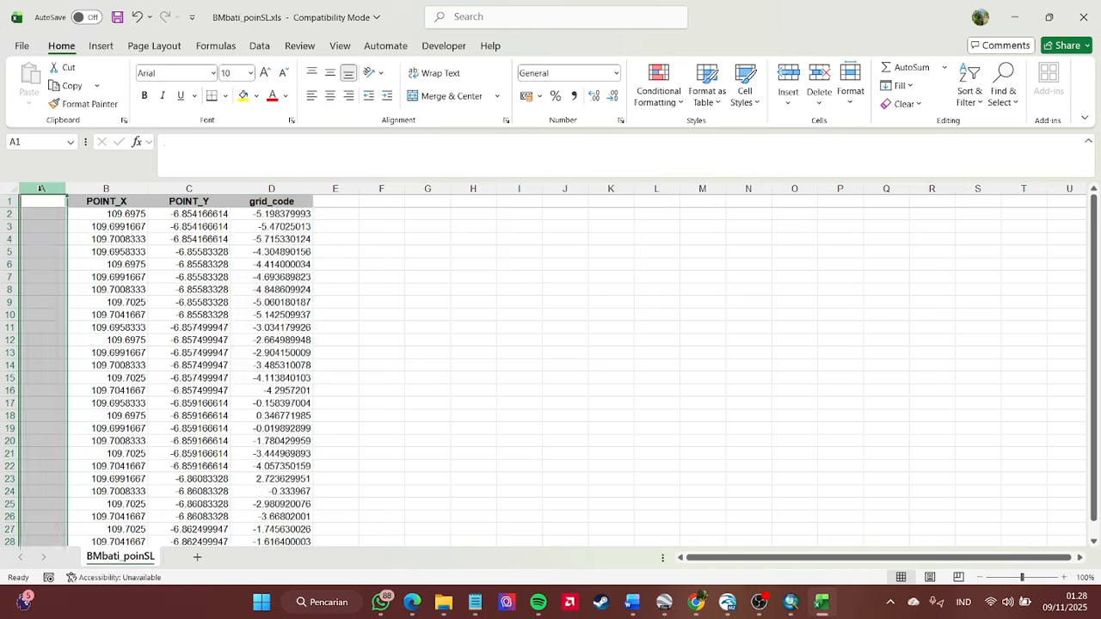
pyautogui.click(819, 77)
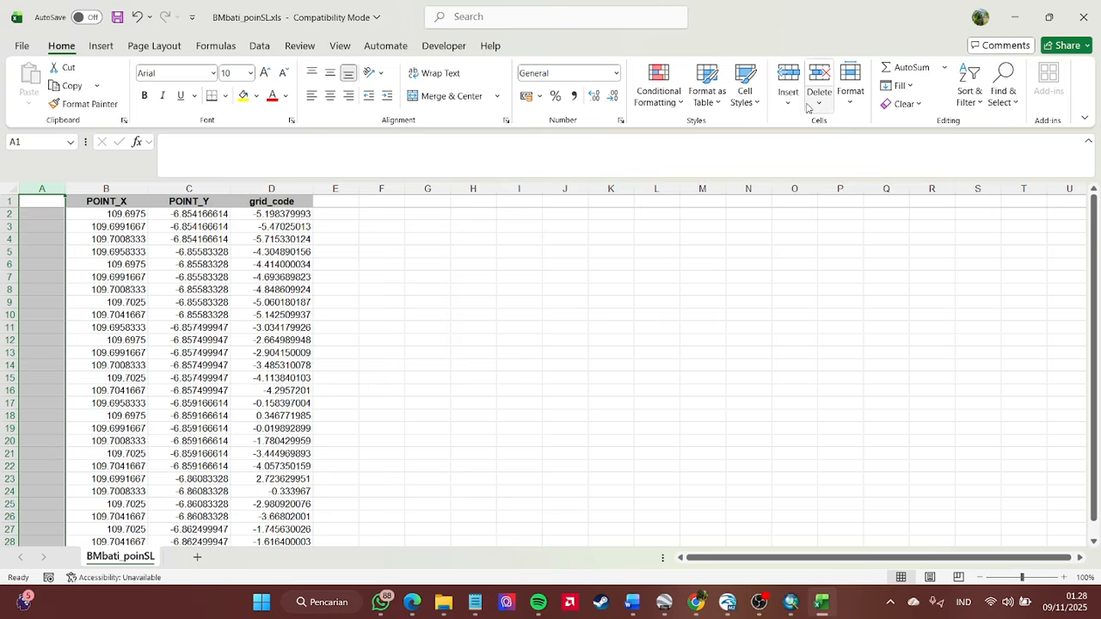
# - Delete the header row containing POINT_X, POINT_Y and grid_code
pyautogui.click(8, 201)
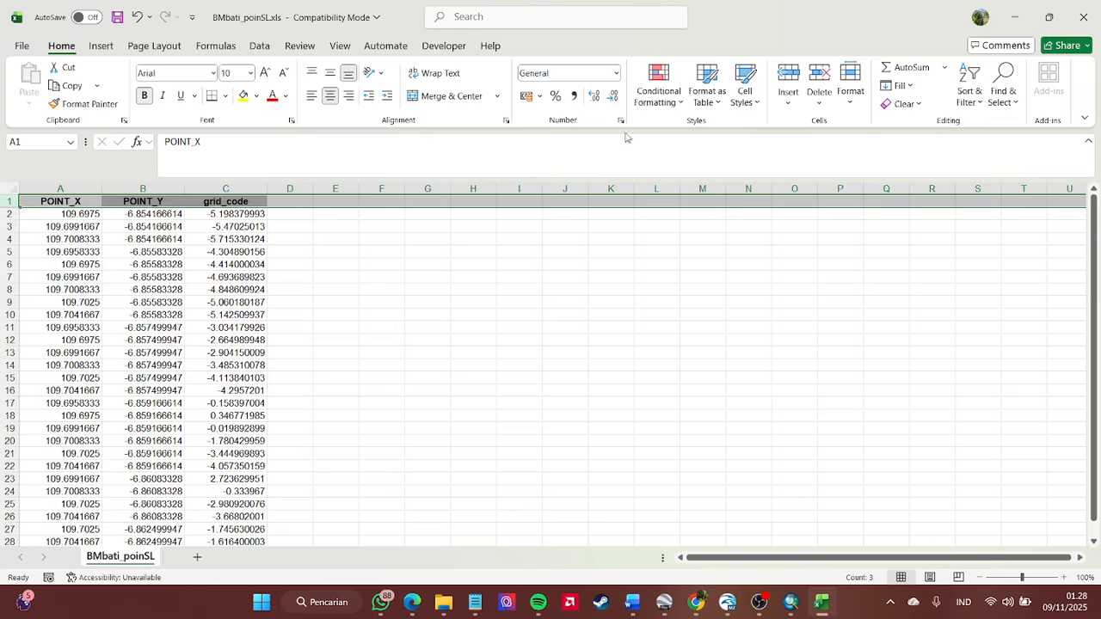
pyautogui.click(819, 77)
pyautogui.click(328, 244)
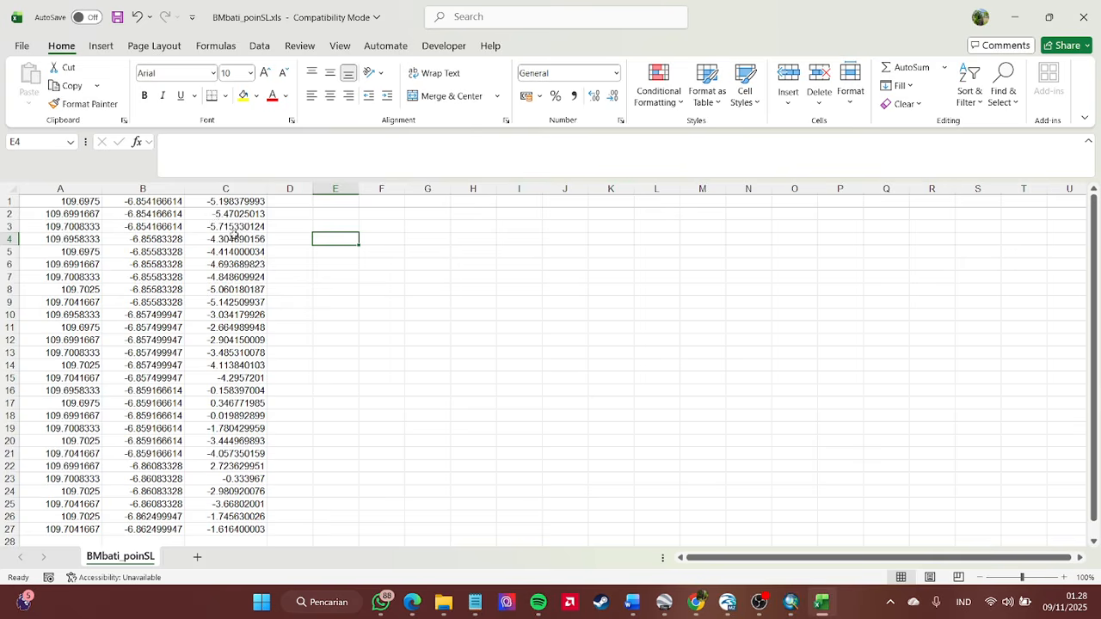
# - Check column C for positive depths, then enter -1 in helper cell E2 and copy it
pyautogui.scroll(-4, 233, 234)
pyautogui.scroll(4, 289, 308)
pyautogui.scroll(-1, 244, 358)
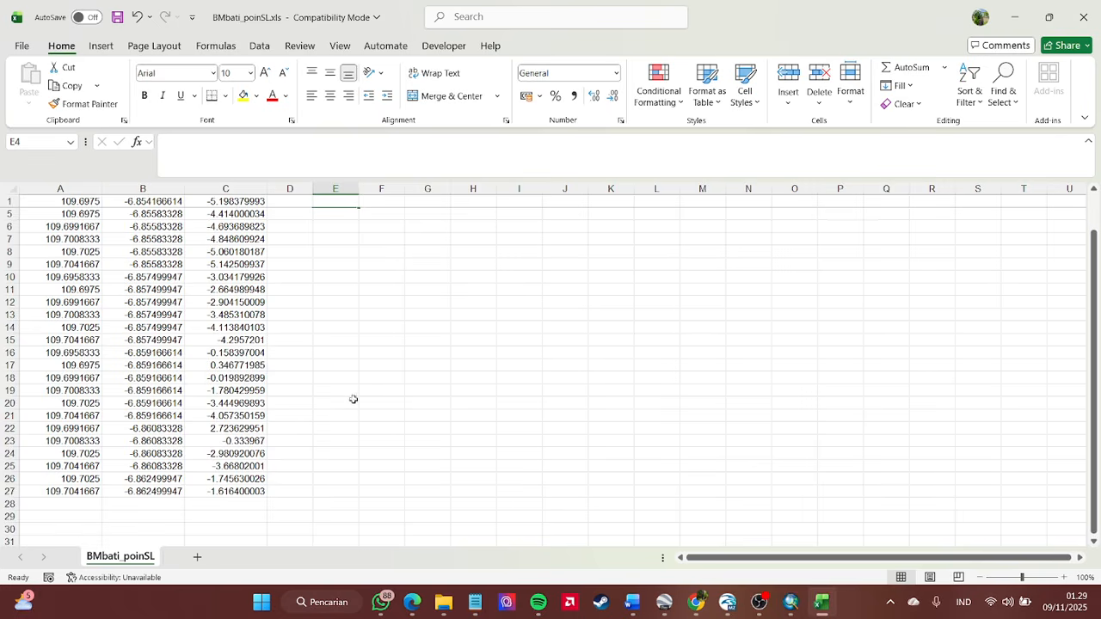
pyautogui.scroll(1, 222, 447)
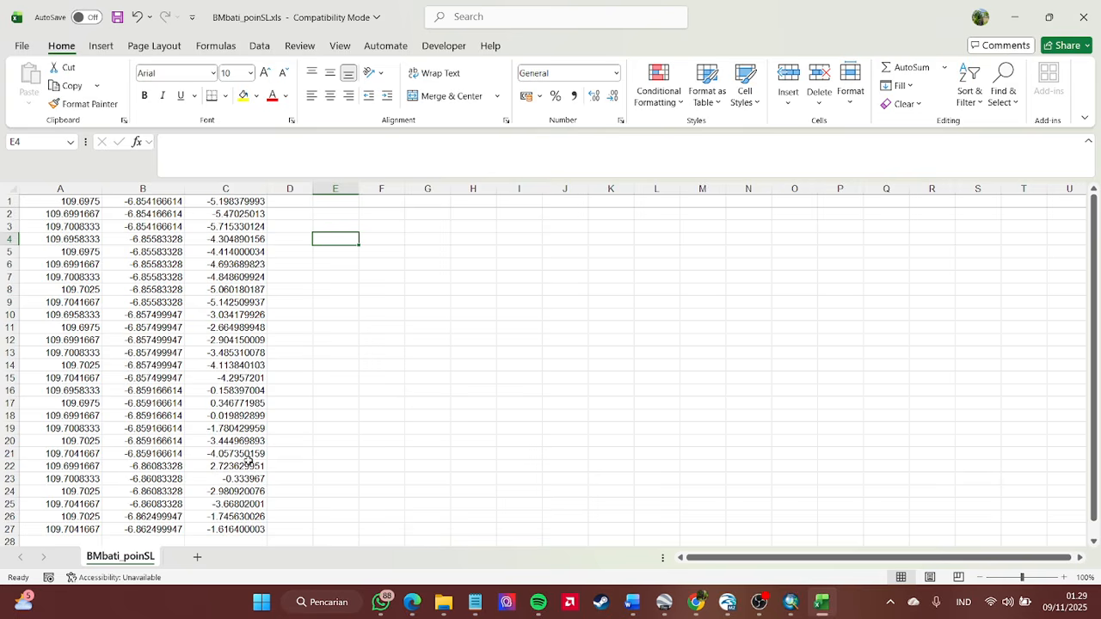
pyautogui.click(332, 215)
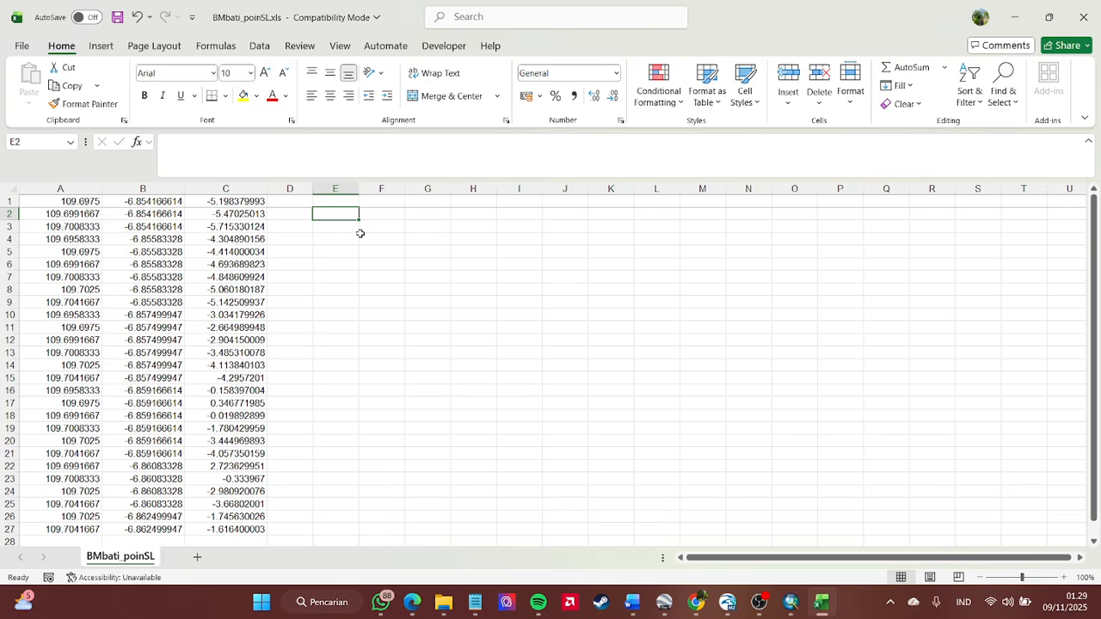
pyautogui.write('-1')
pyautogui.click(389, 291)
pyautogui.click(338, 215)
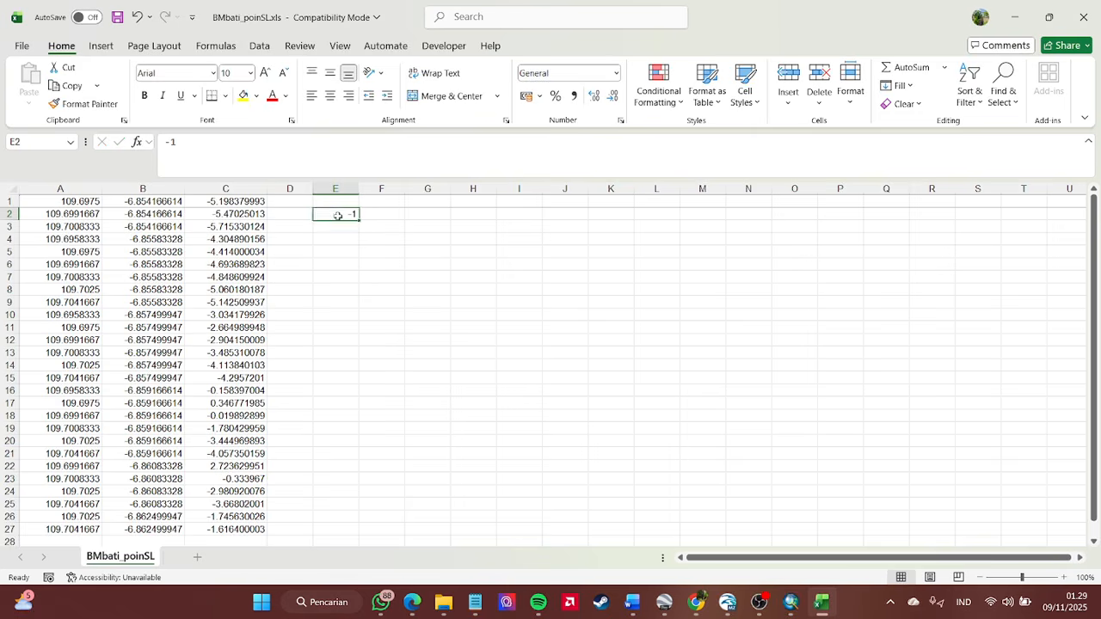
pyautogui.hotkey('ctrl', 'c')
# - Multiply the positive depth in cell C22 by the copied -1 using Paste Special with the Multiply operation
pyautogui.scroll(-1, 392, 437)
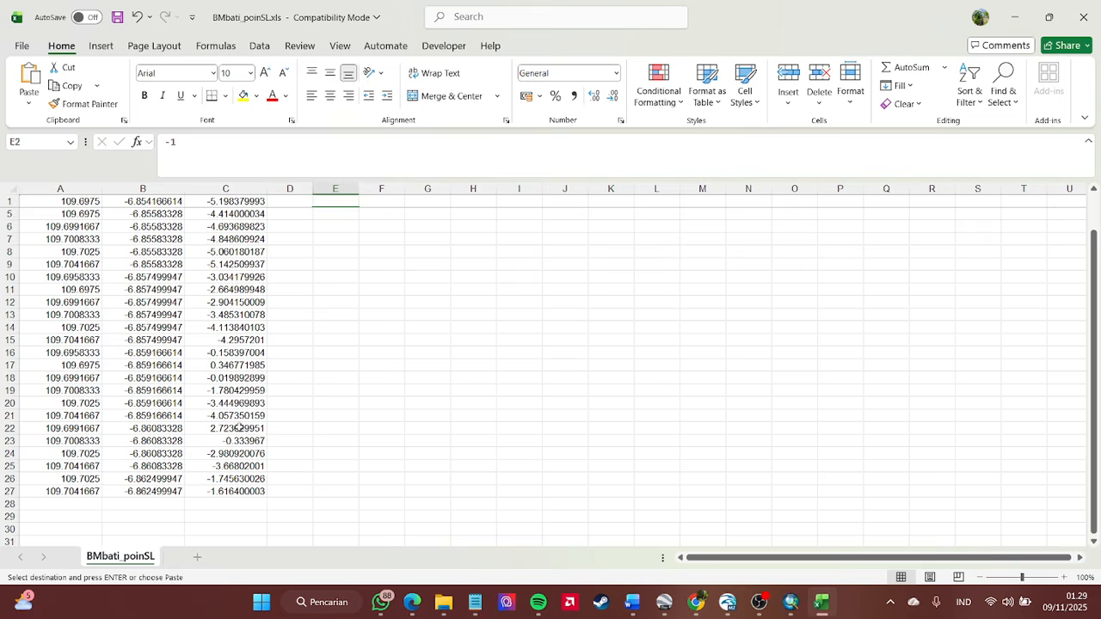
pyautogui.click(240, 428)
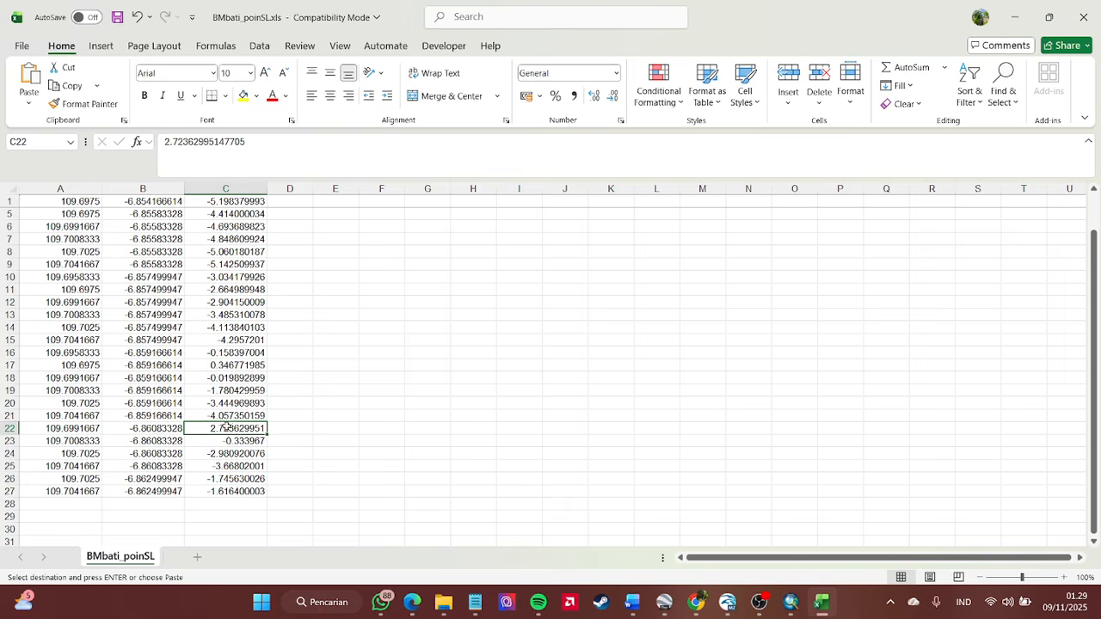
pyautogui.click(371, 401)
pyautogui.click(241, 428)
pyautogui.click(29, 103)
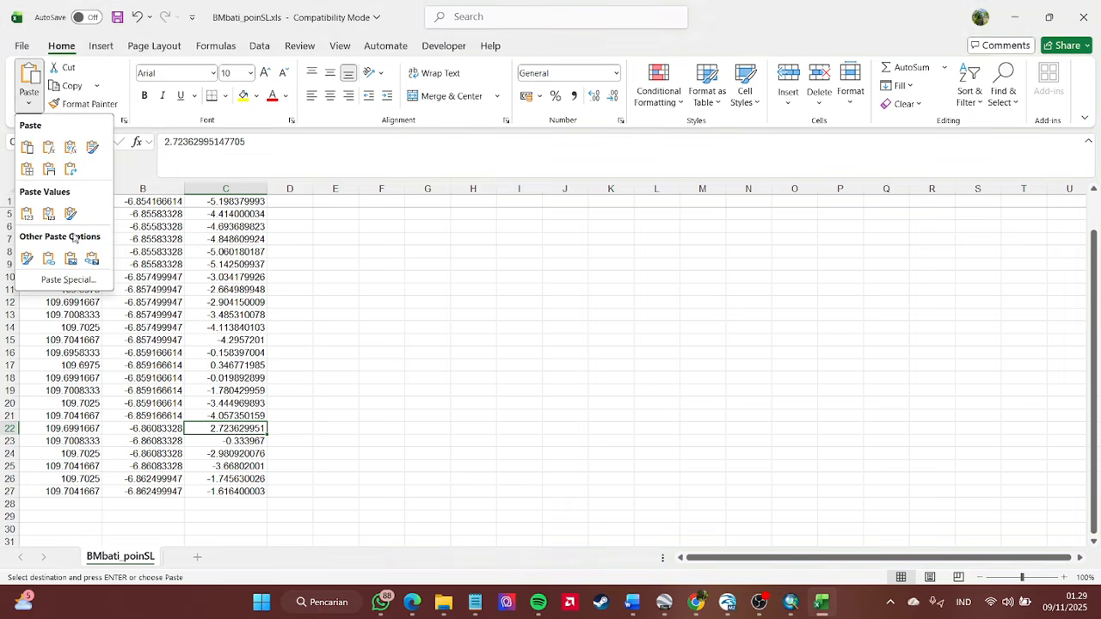
pyautogui.click(346, 350)
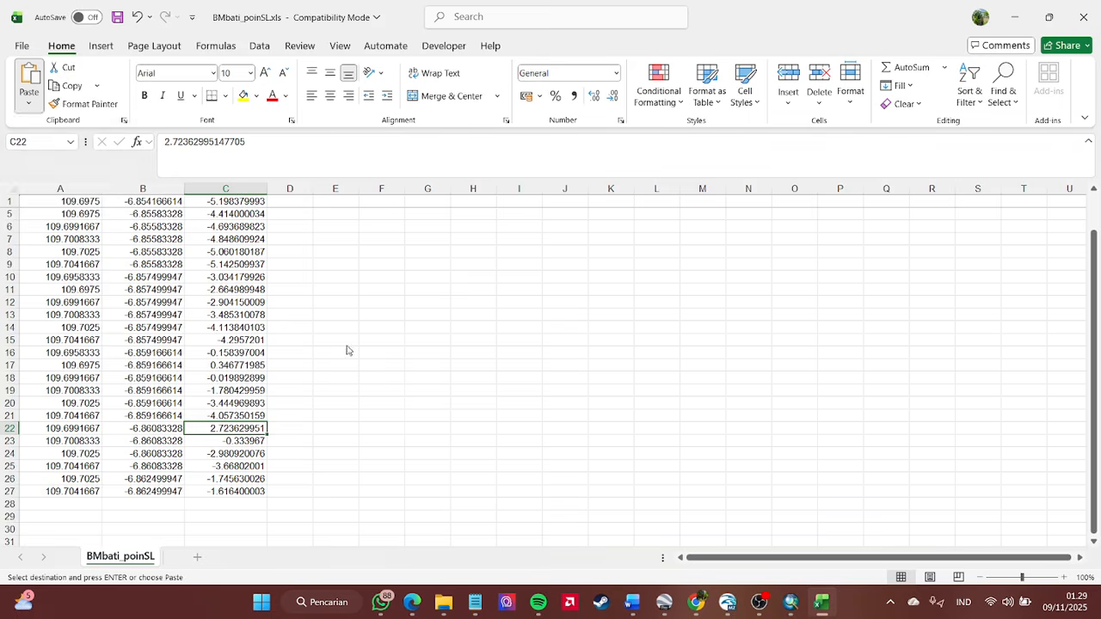
pyautogui.rightClick(234, 430)
pyautogui.click(284, 270)
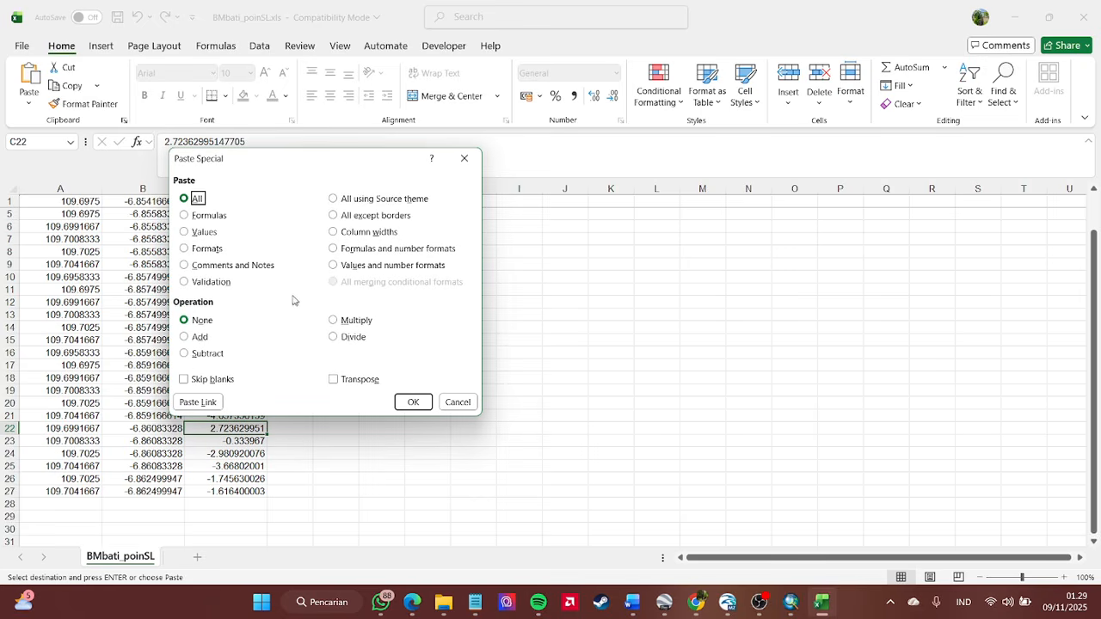
pyautogui.click(333, 320)
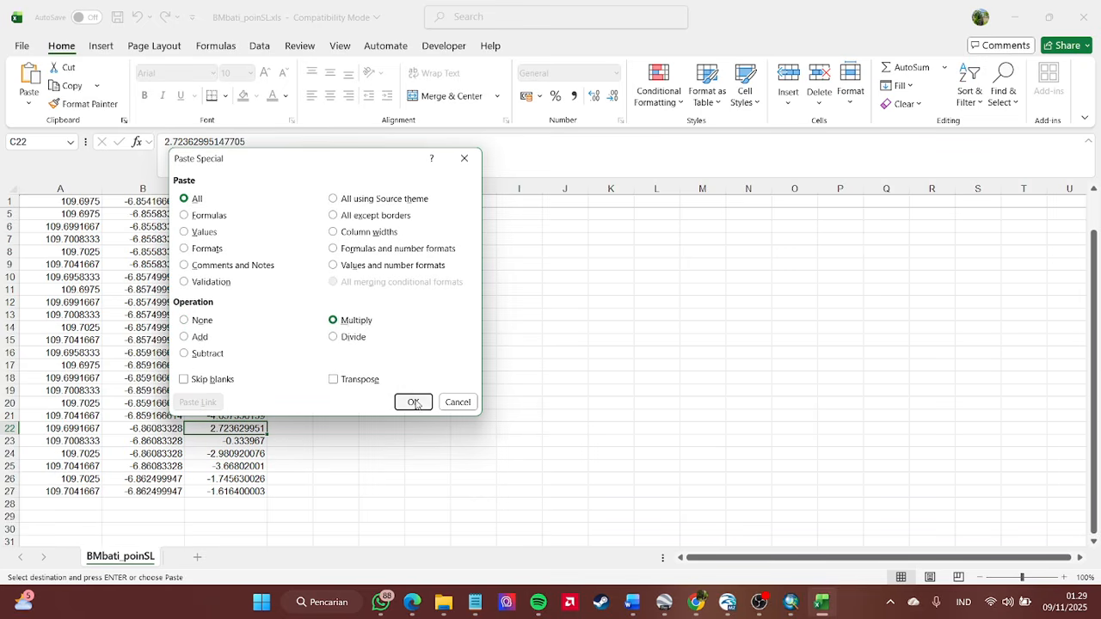
pyautogui.click(413, 402)
pyautogui.click(353, 368)
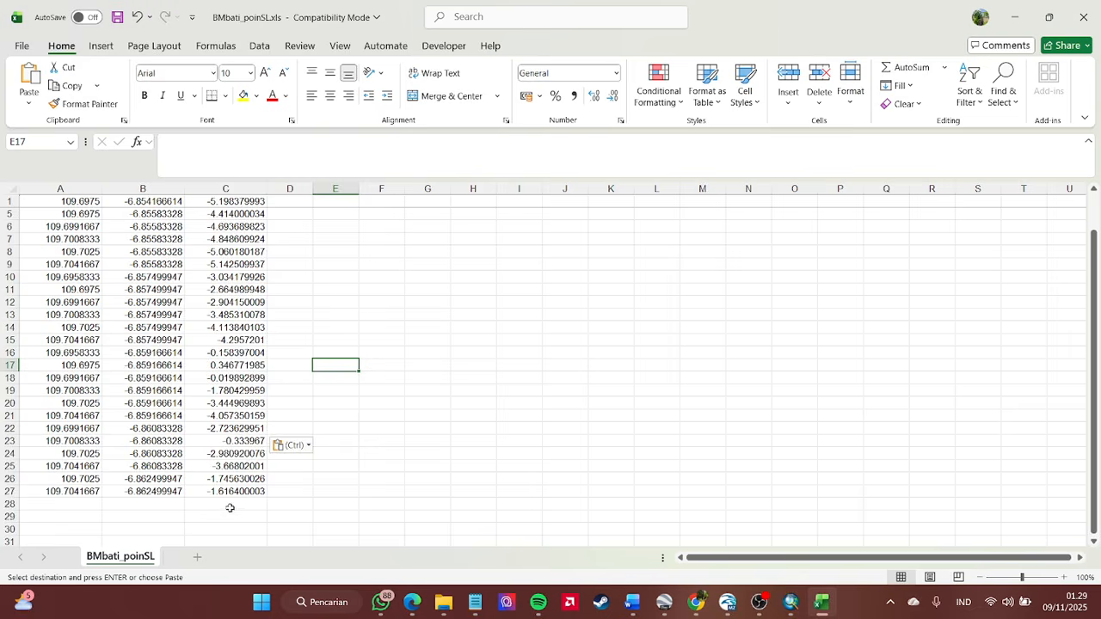
# - Multiply the positive depth in cell C17 by the copied -1 using Paste Special with the Multiply operation
pyautogui.scroll(1, 228, 512)
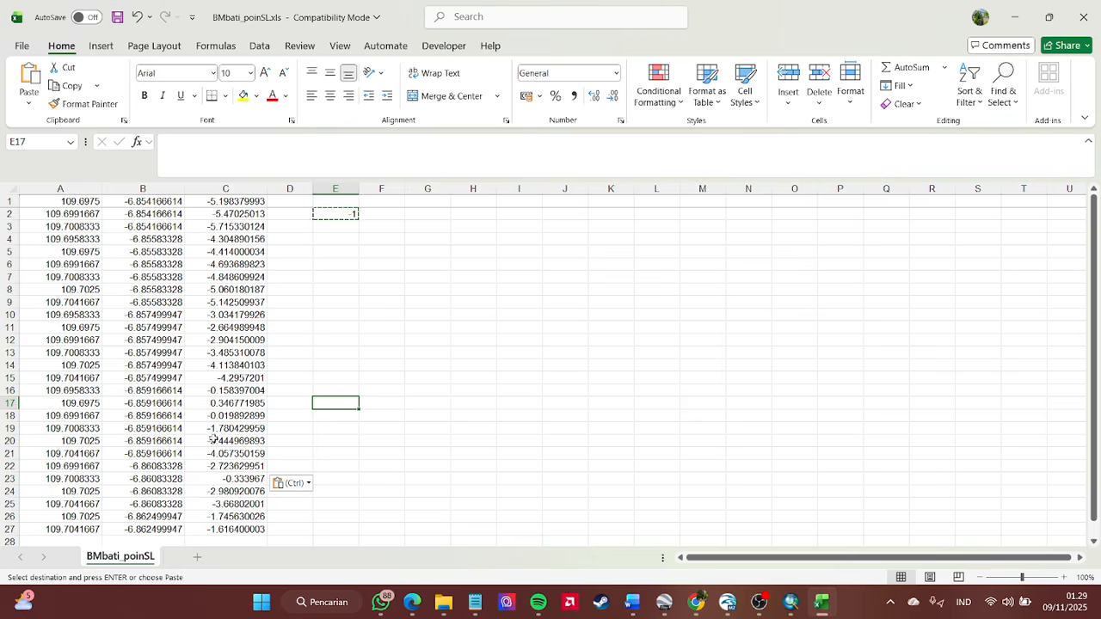
pyautogui.click(257, 403)
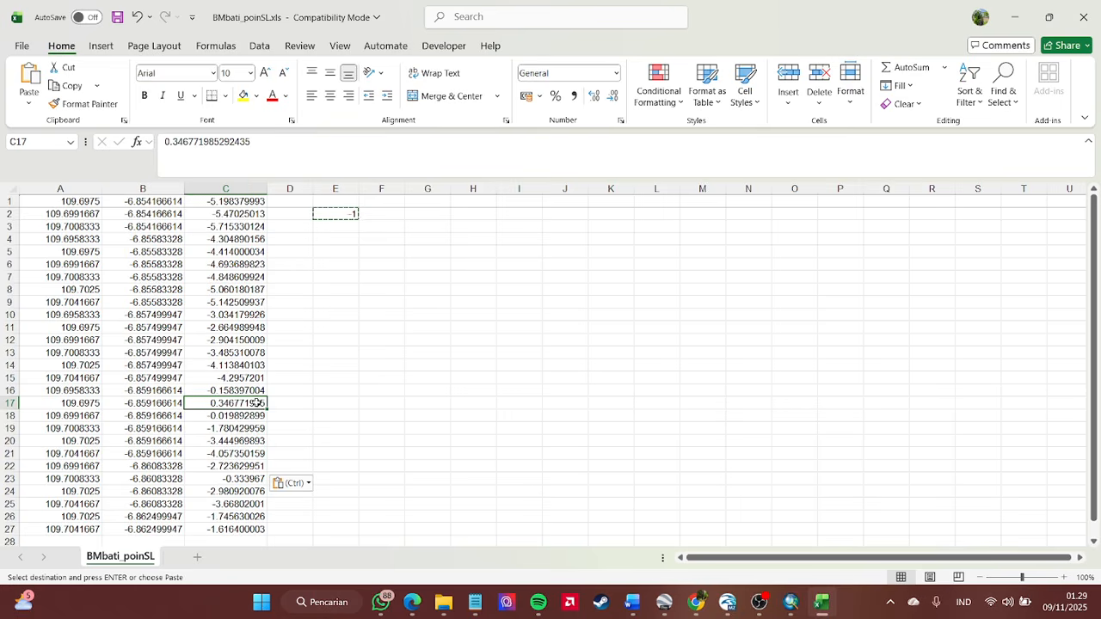
pyautogui.click(28, 104)
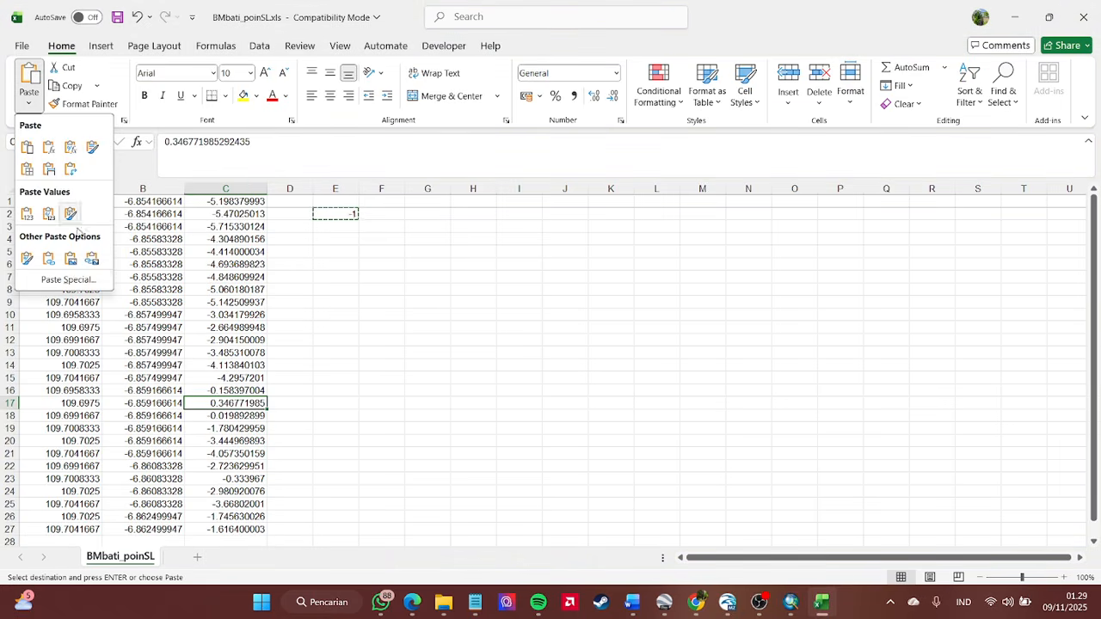
pyautogui.click(77, 283)
pyautogui.click(358, 320)
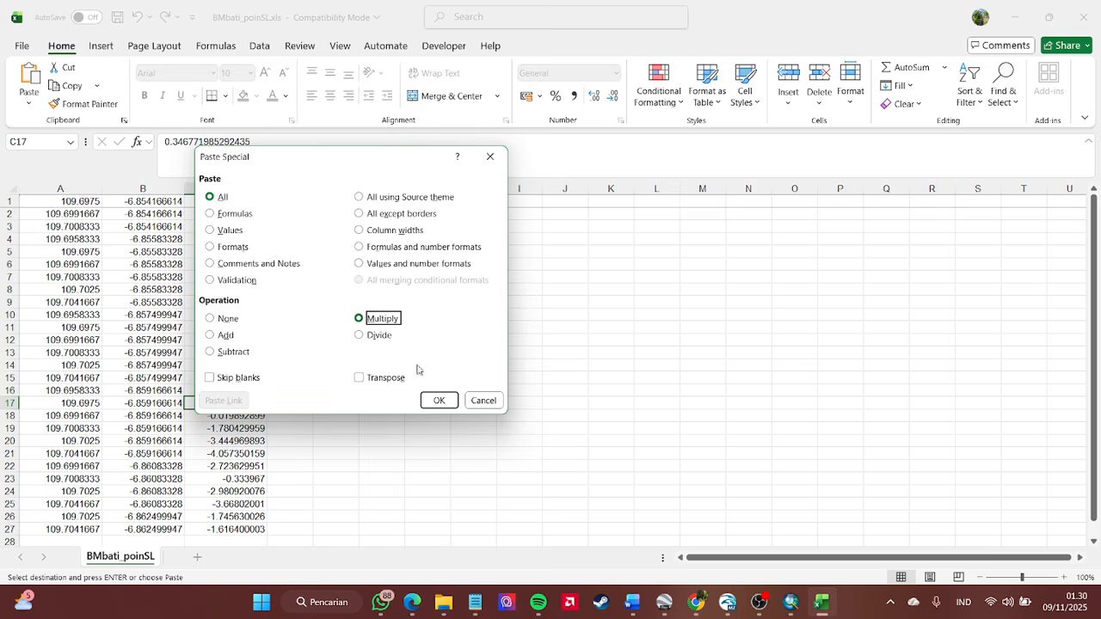
pyautogui.click(438, 400)
pyautogui.click(539, 414)
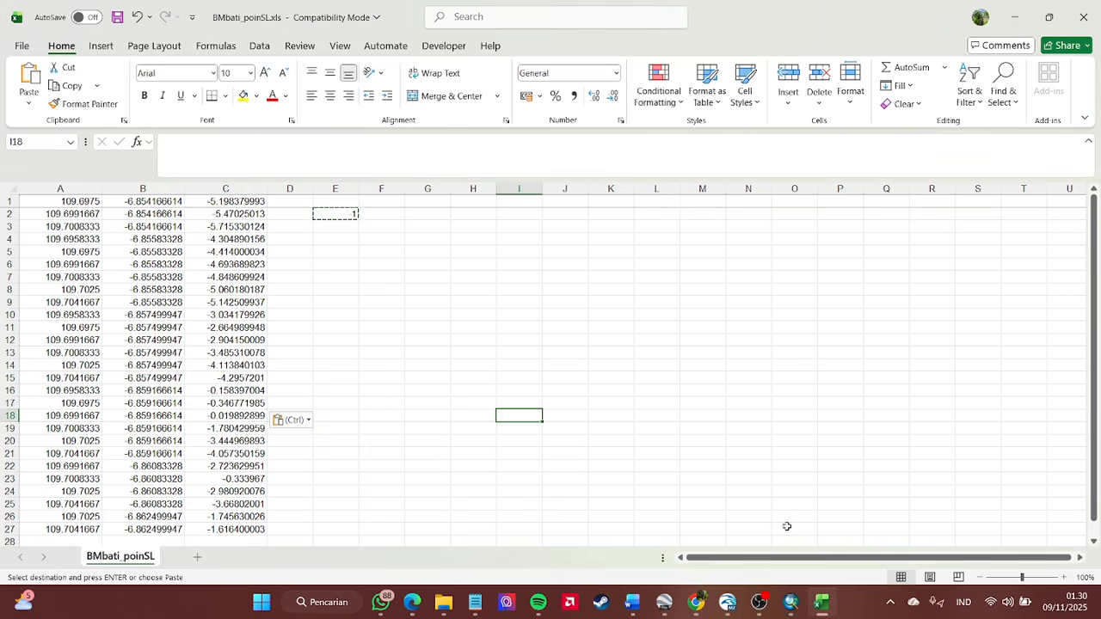
pyautogui.click(760, 604)
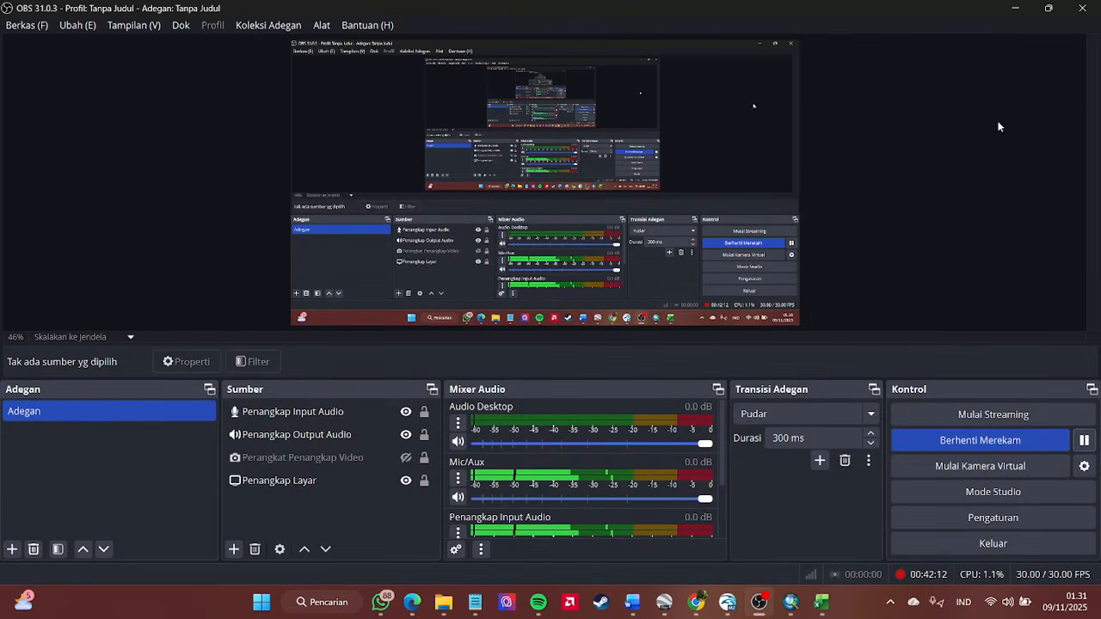
pyautogui.click(1013, 8)
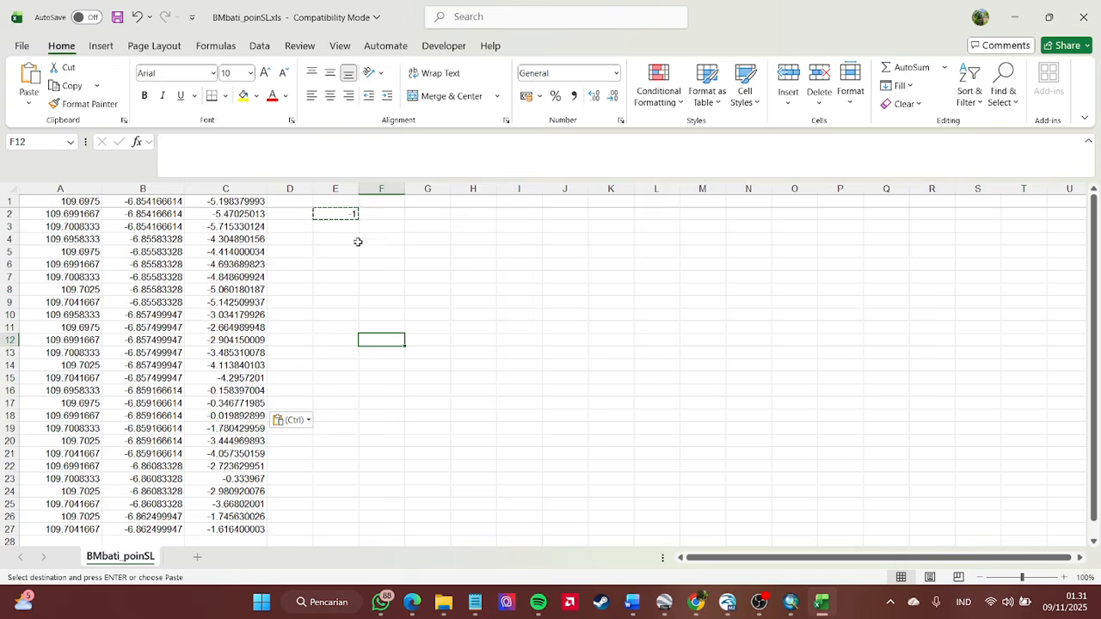
# - Clear the helper value -1 from cell E2 and save the BMbati_poinSL.xls workbook
pyautogui.click(384, 241)
pyautogui.click(349, 215)
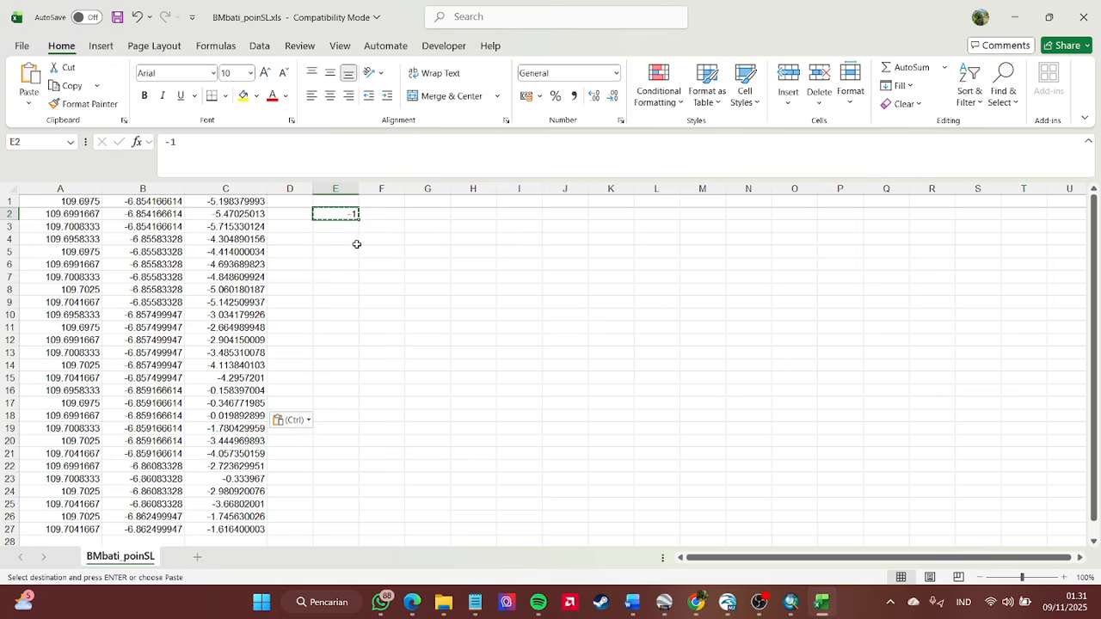
pyautogui.press('Delete')
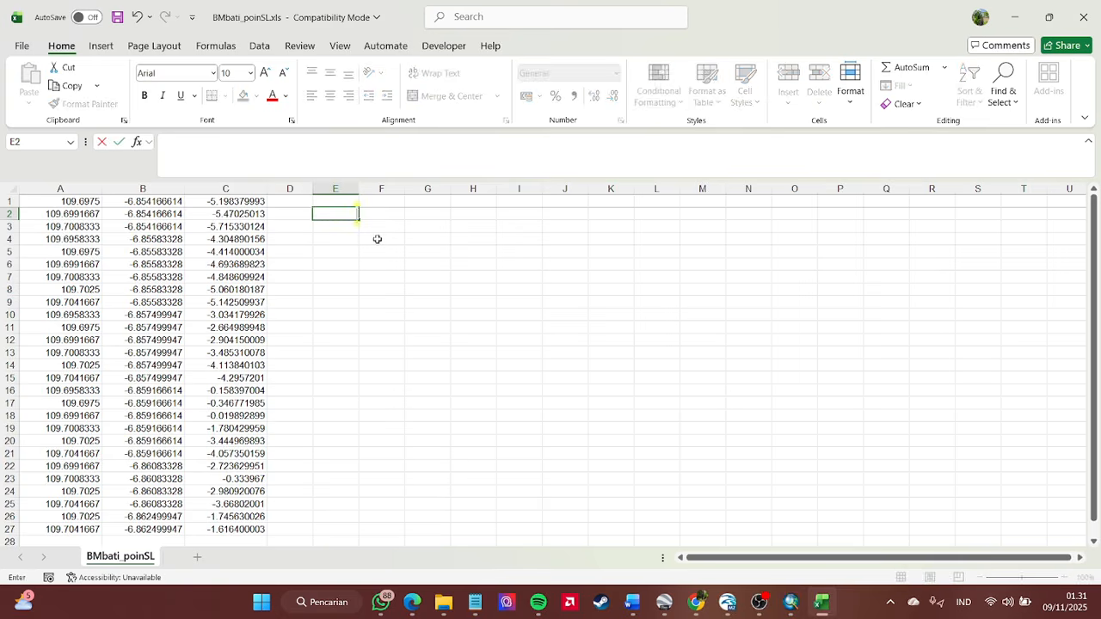
pyautogui.click(388, 236)
pyautogui.hotkey('ctrl', 's')
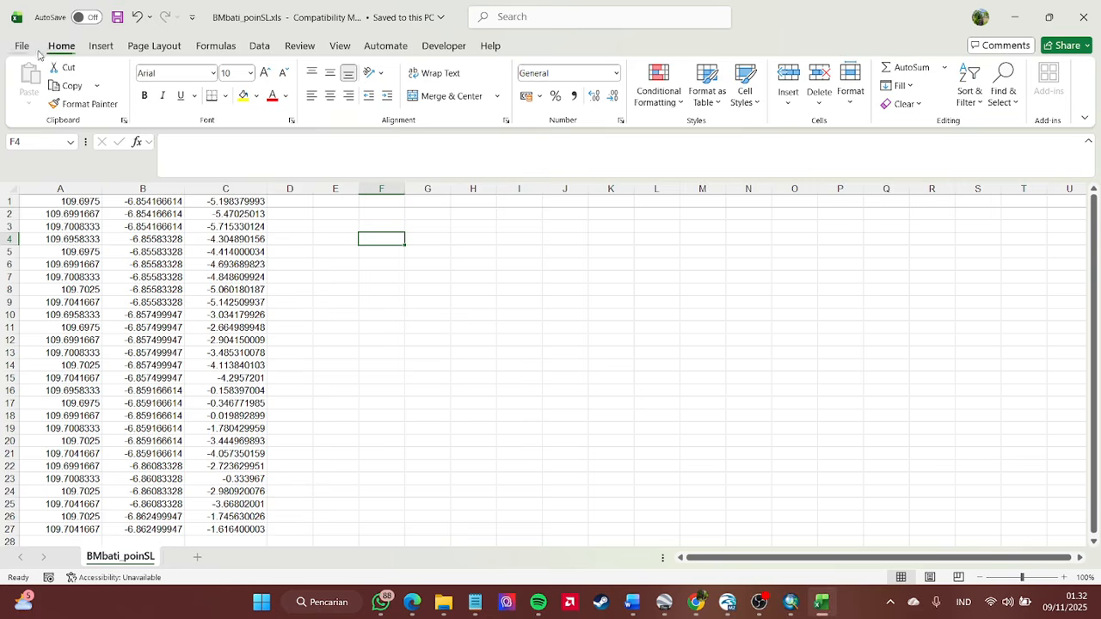
# - Create a new blank workbook
pyautogui.click(22, 46)
pyautogui.click(54, 109)
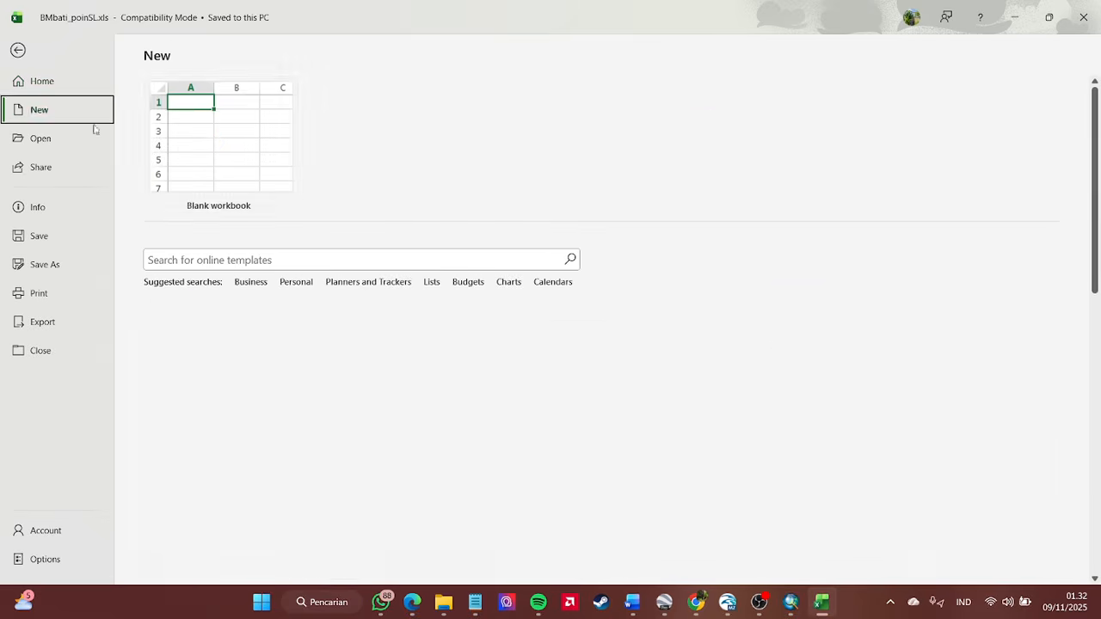
pyautogui.click(216, 141)
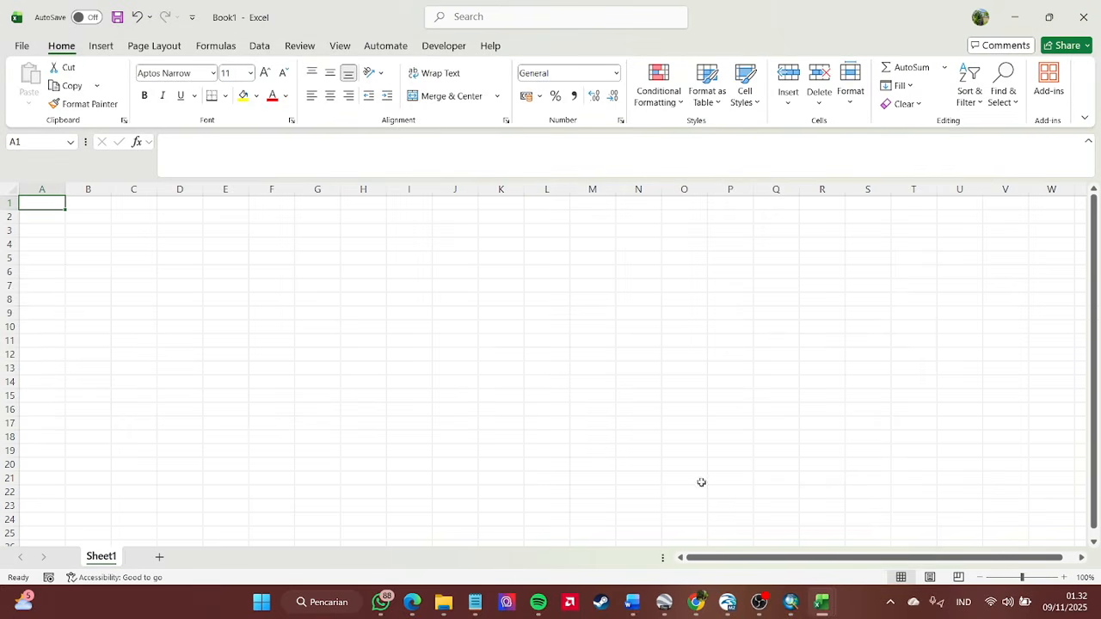
# - Copy all the coordinate and depth data from BMbati_poinSL.xls into the new blank workbook, starting at cell A1
pyautogui.moveTo(829, 615)
pyautogui.click(767, 536)
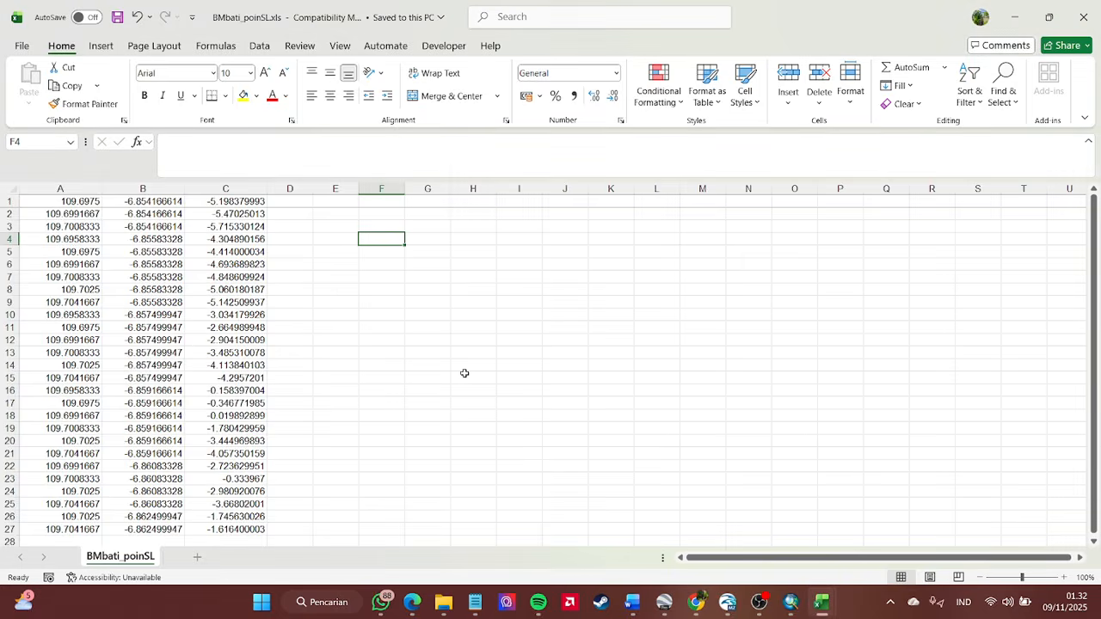
pyautogui.hotkey('ctrl', 'a')
pyautogui.hotkey('ctrl', 'c')
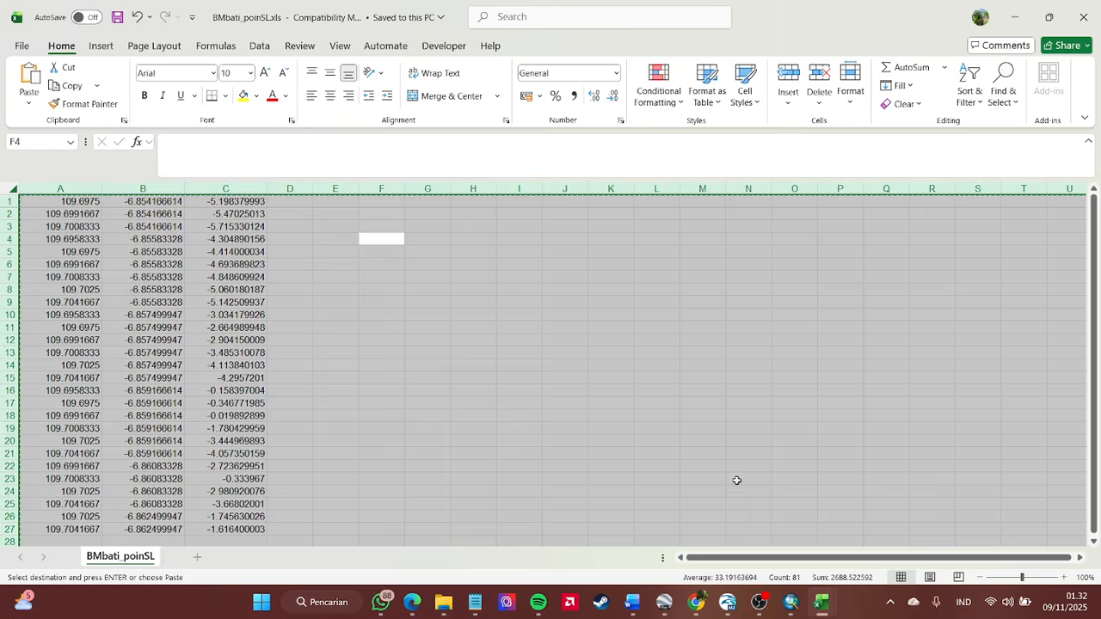
pyautogui.moveTo(824, 611)
pyautogui.click(905, 526)
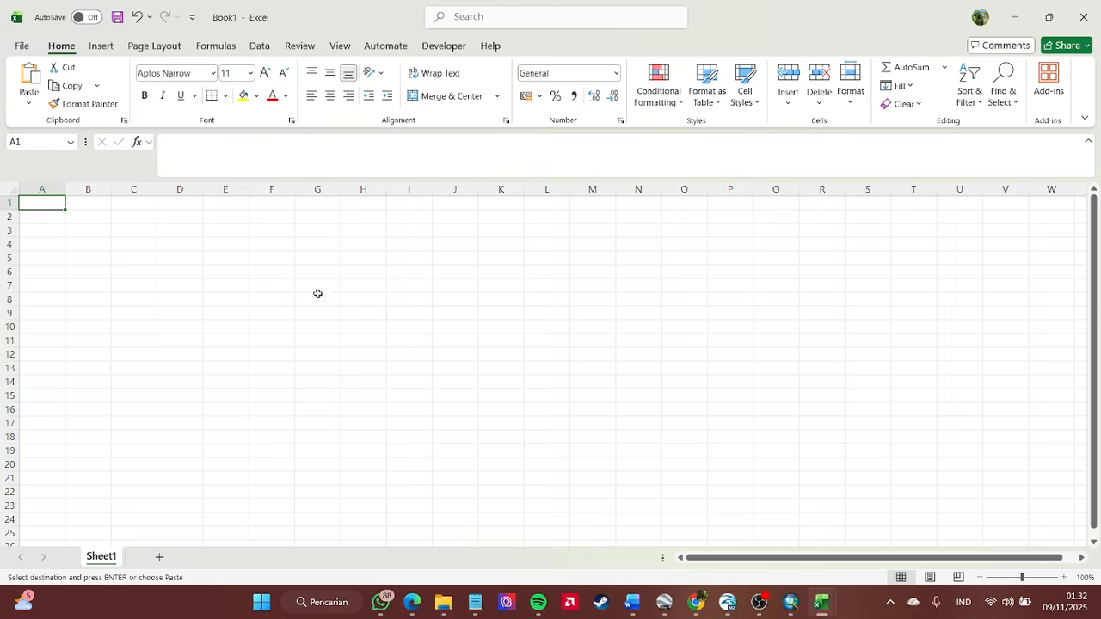
pyautogui.hotkey('ctrl', 'v')
pyautogui.click(341, 269)
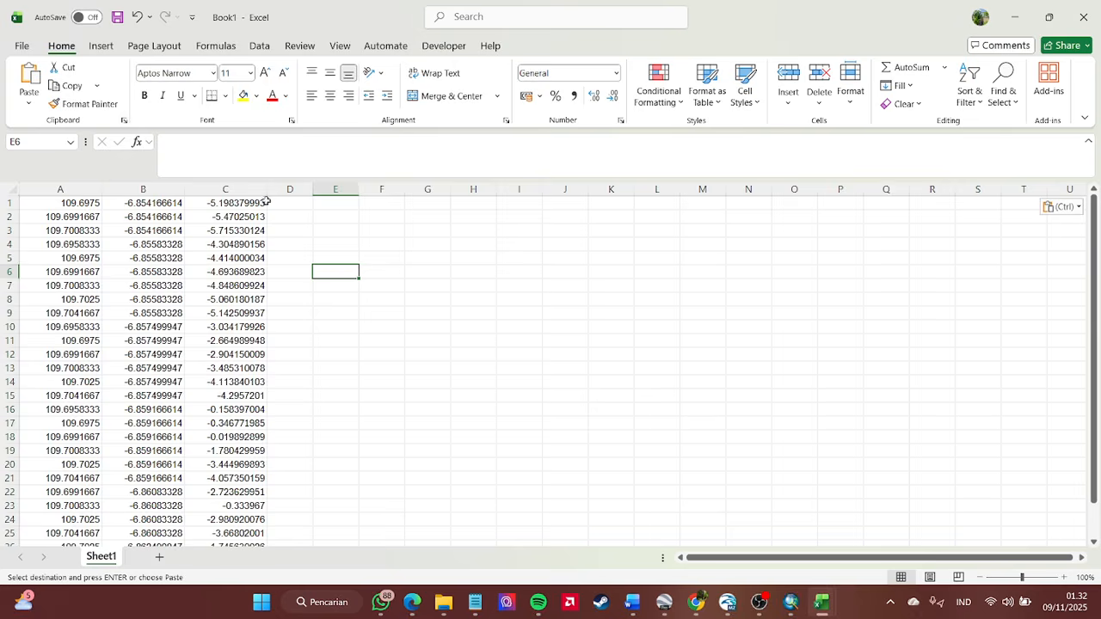
# - Start saving the new workbook as a copy in the FIKSSS_Prak Arus M7 2025 > 3.Excel > Pantai Slamaran Pekalongan folder
pyautogui.click(20, 46)
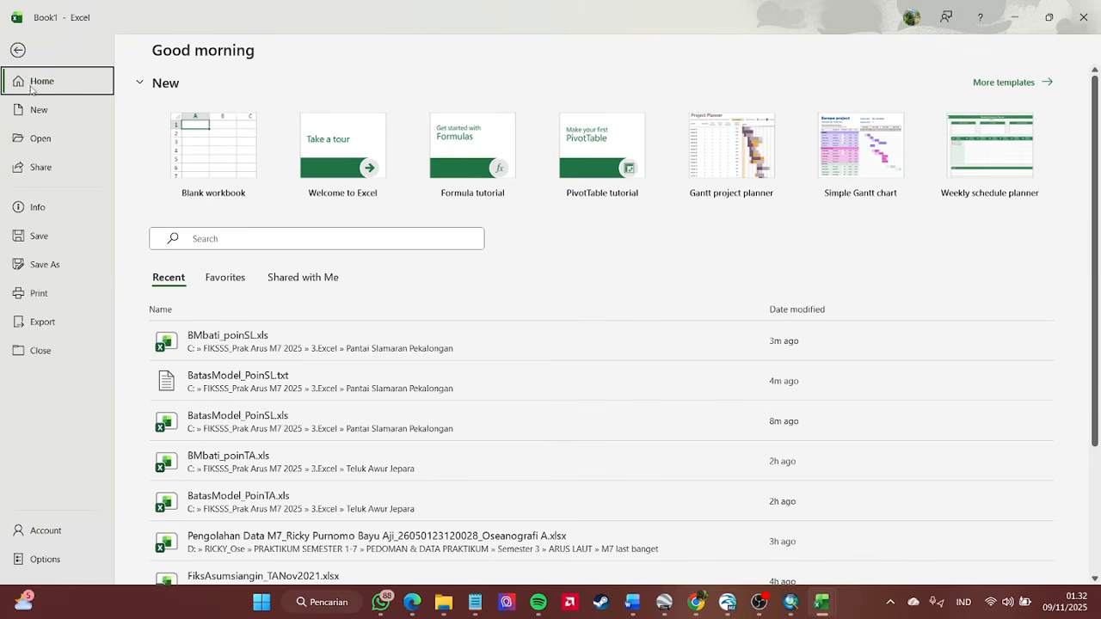
pyautogui.click(65, 269)
pyautogui.click(216, 354)
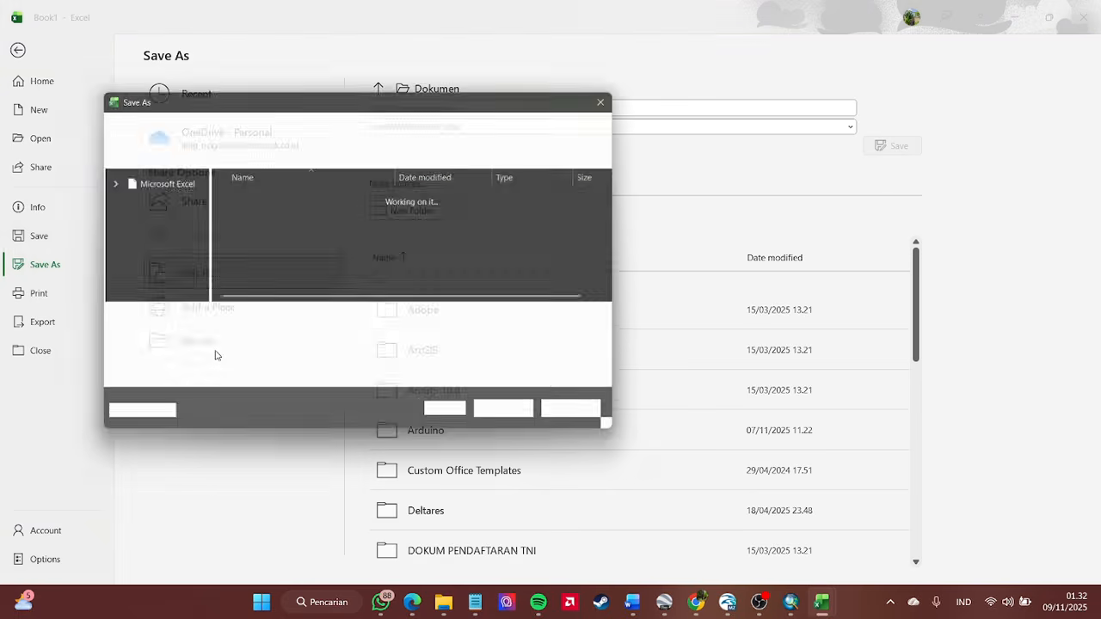
pyautogui.scroll(-5, 150, 246)
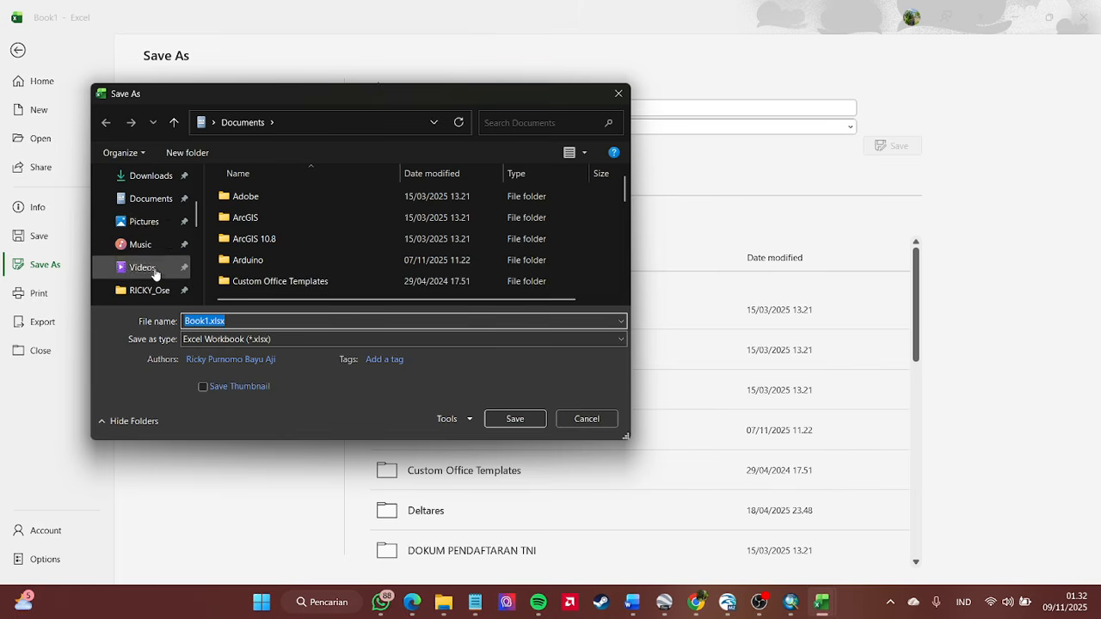
pyautogui.click(153, 266)
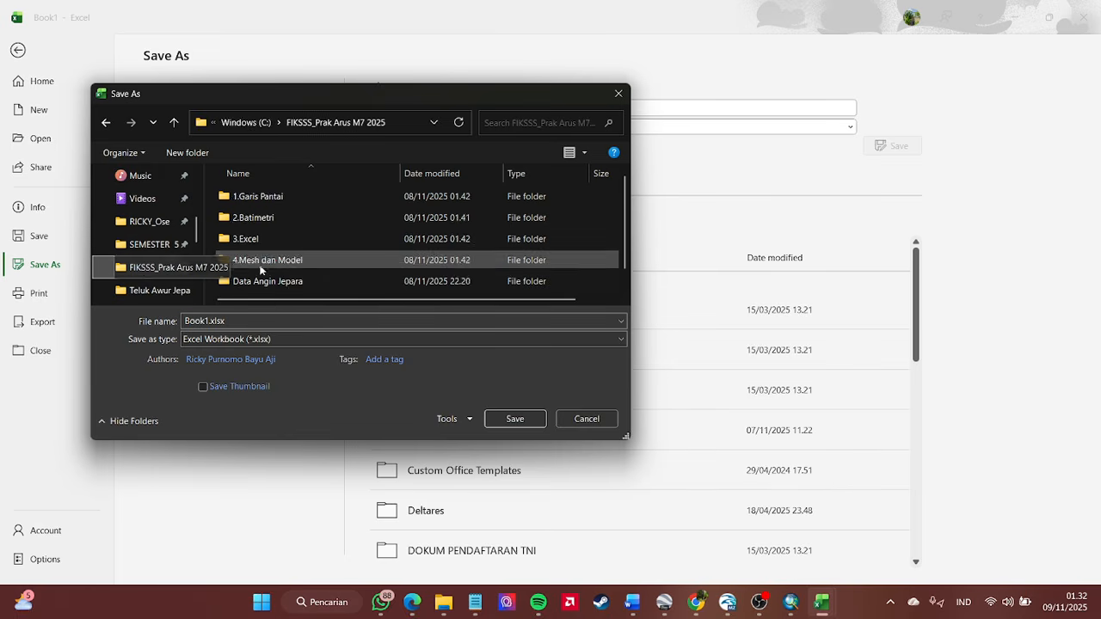
pyautogui.scroll(-1, 263, 263)
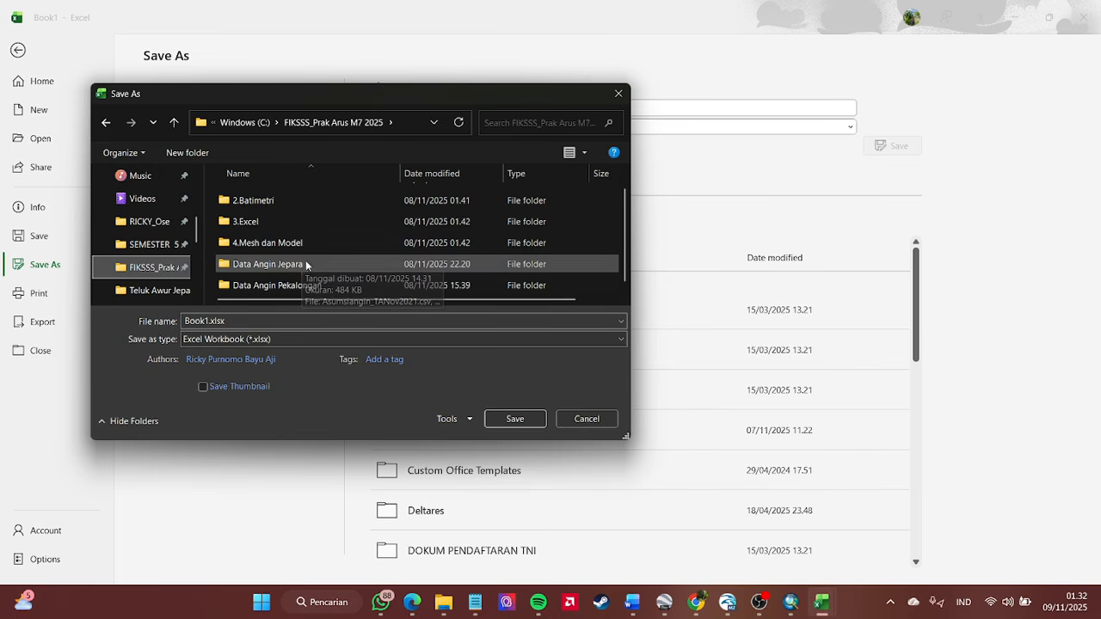
pyautogui.doubleClick(284, 221)
pyautogui.doubleClick(320, 198)
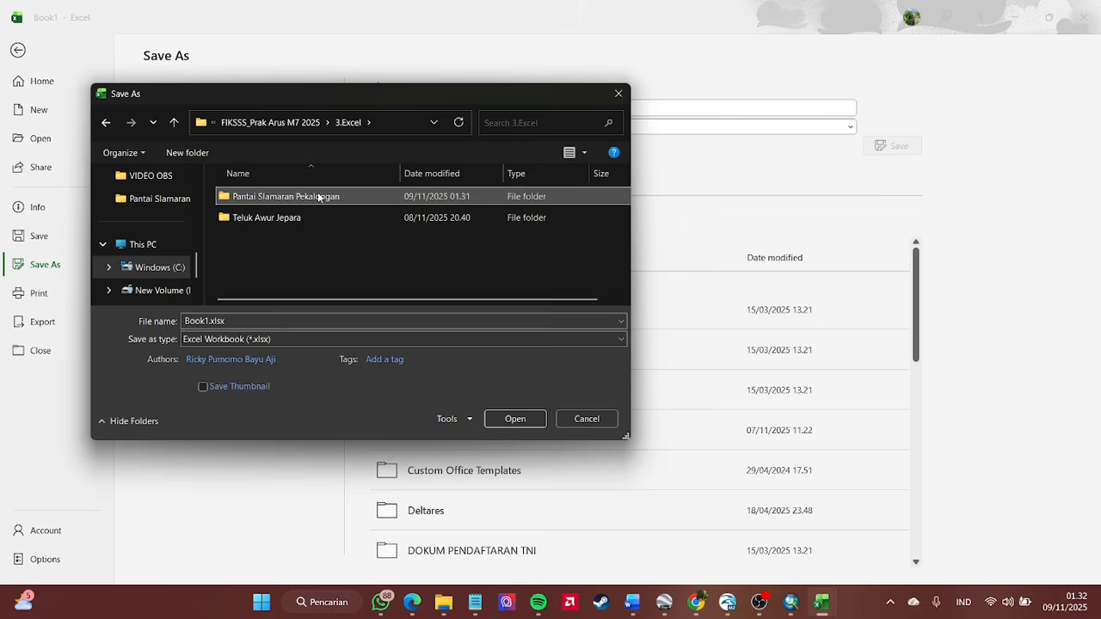
# - Save the workbook in Text (Tab delimited) format with the file name BMbati_poinSL
pyautogui.click(248, 338)
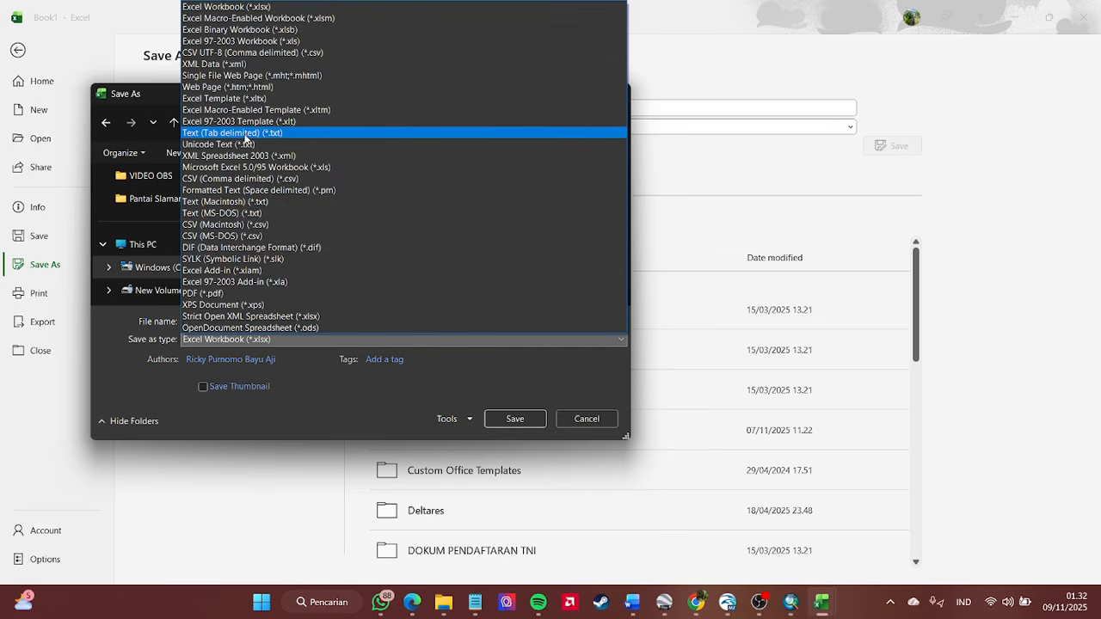
pyautogui.click(244, 133)
pyautogui.click(246, 321)
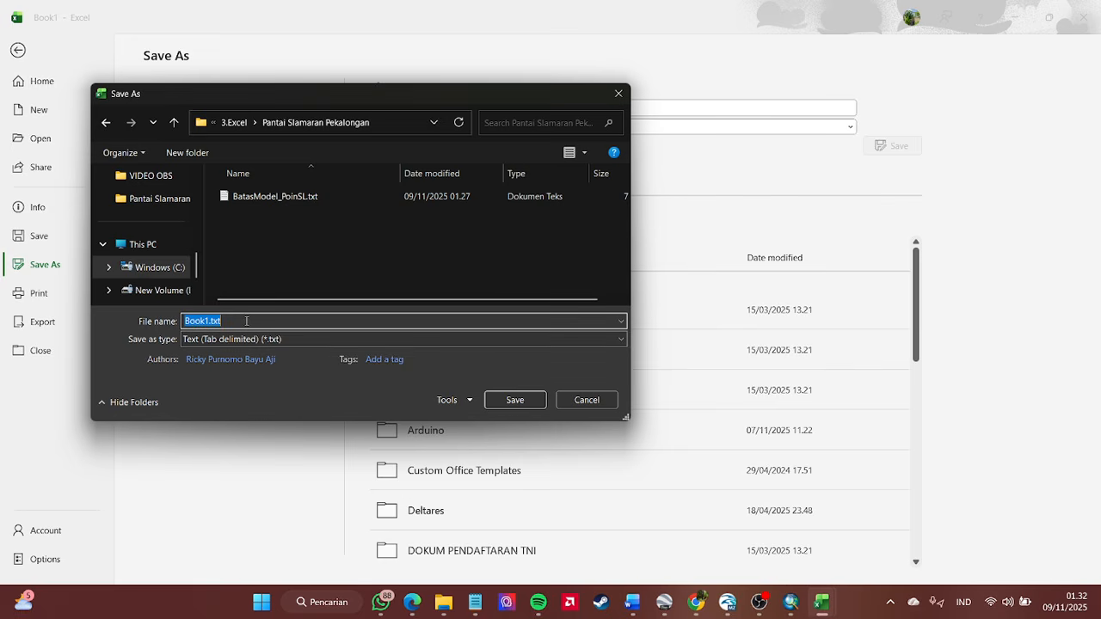
pyautogui.press('BackSpace')
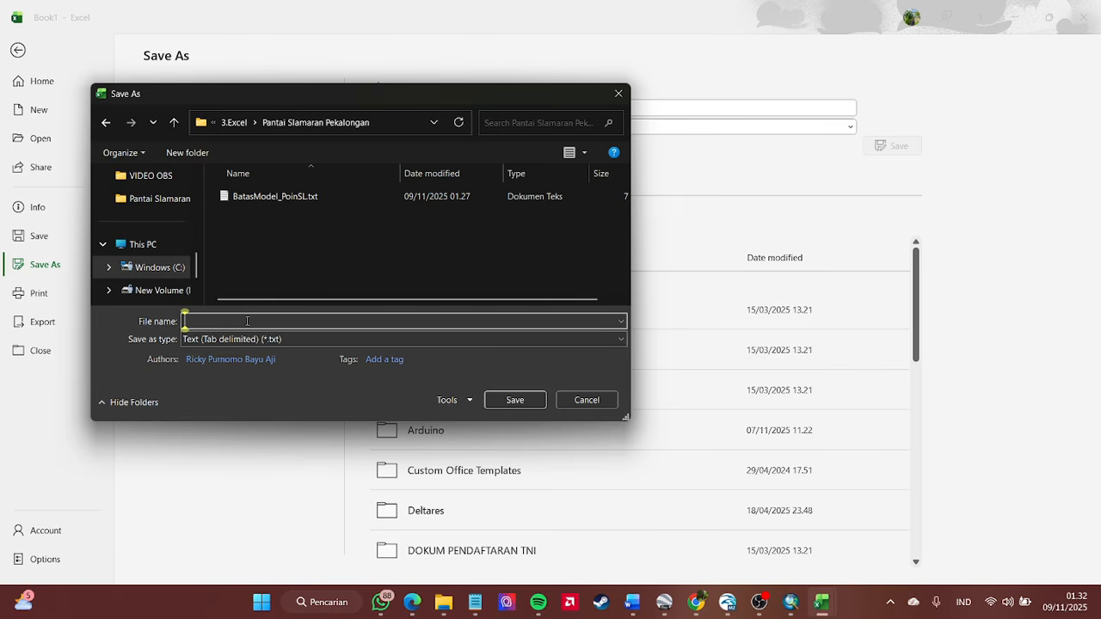
pyautogui.write('B')
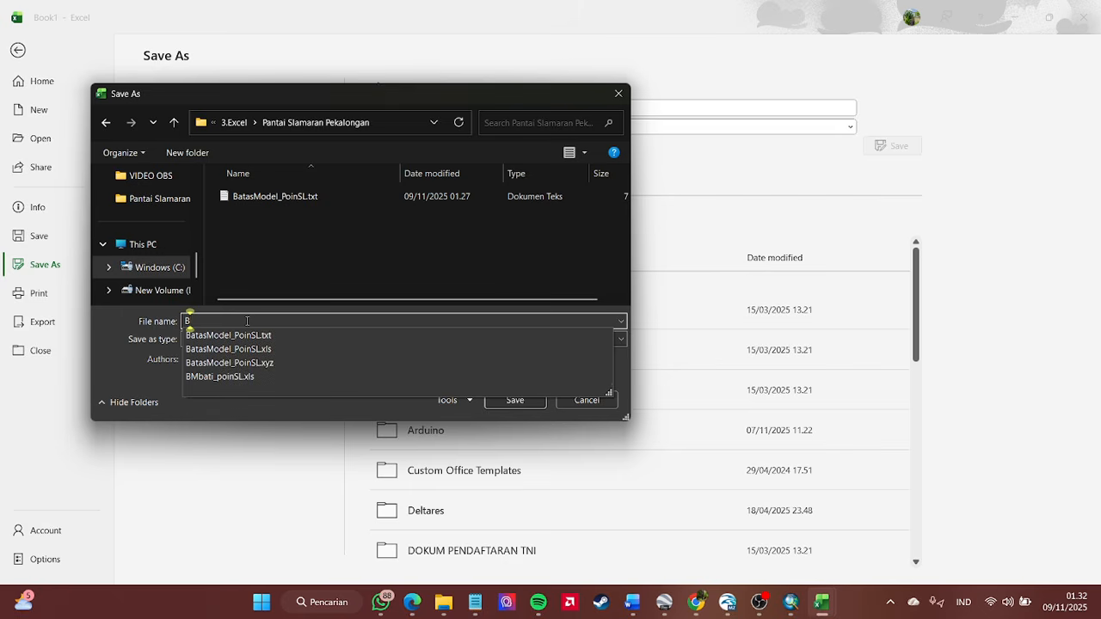
pyautogui.write('M')
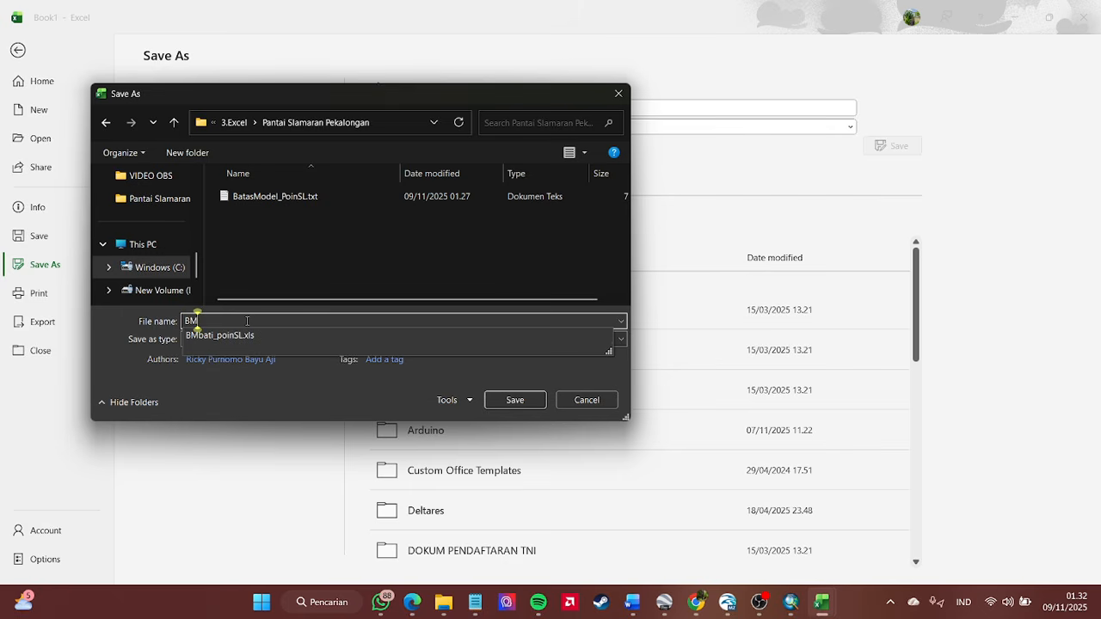
pyautogui.write('bati_poinSL')
pyautogui.click(278, 399)
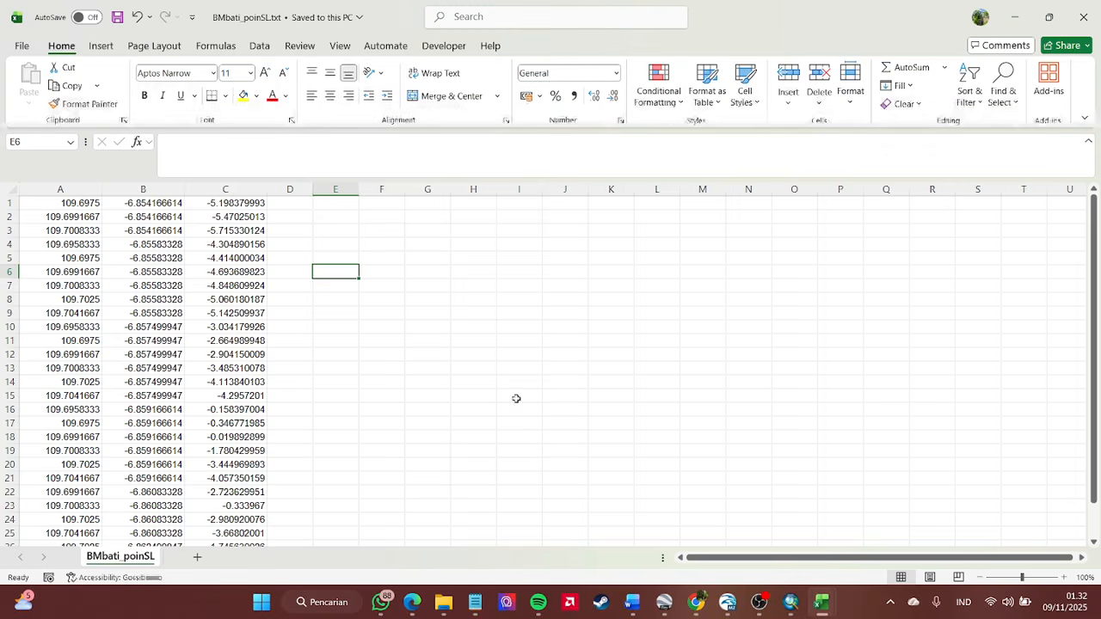
# - Switch to File Explorer and open BMbati_poinSL.txt from the Pantai Slamaran Pekalongan folder in Notepad
pyautogui.click(444, 603)
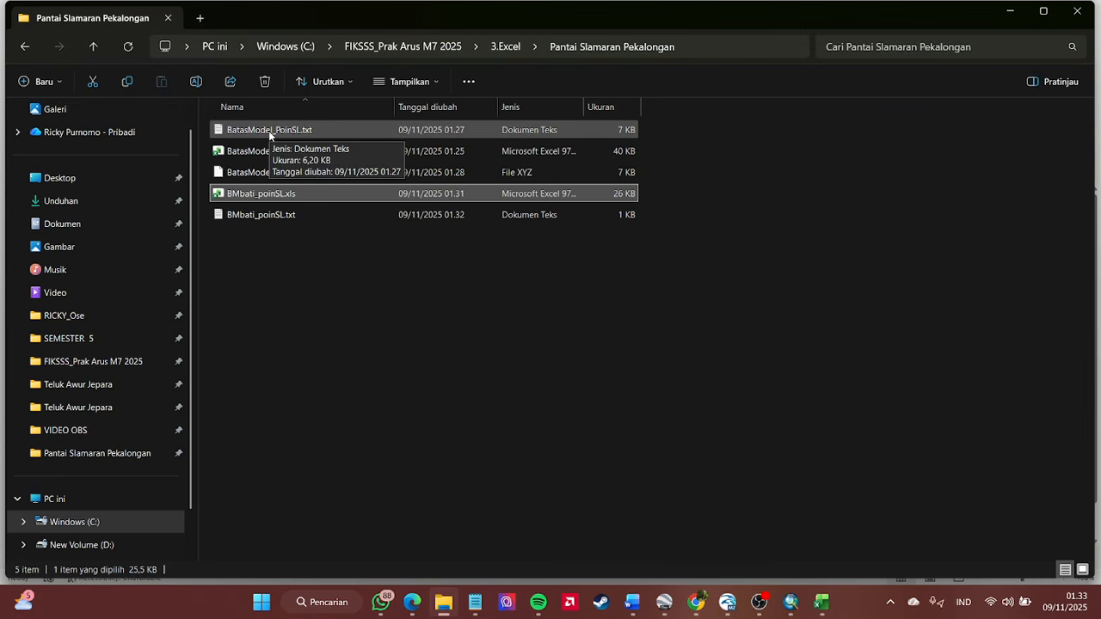
pyautogui.click(297, 284)
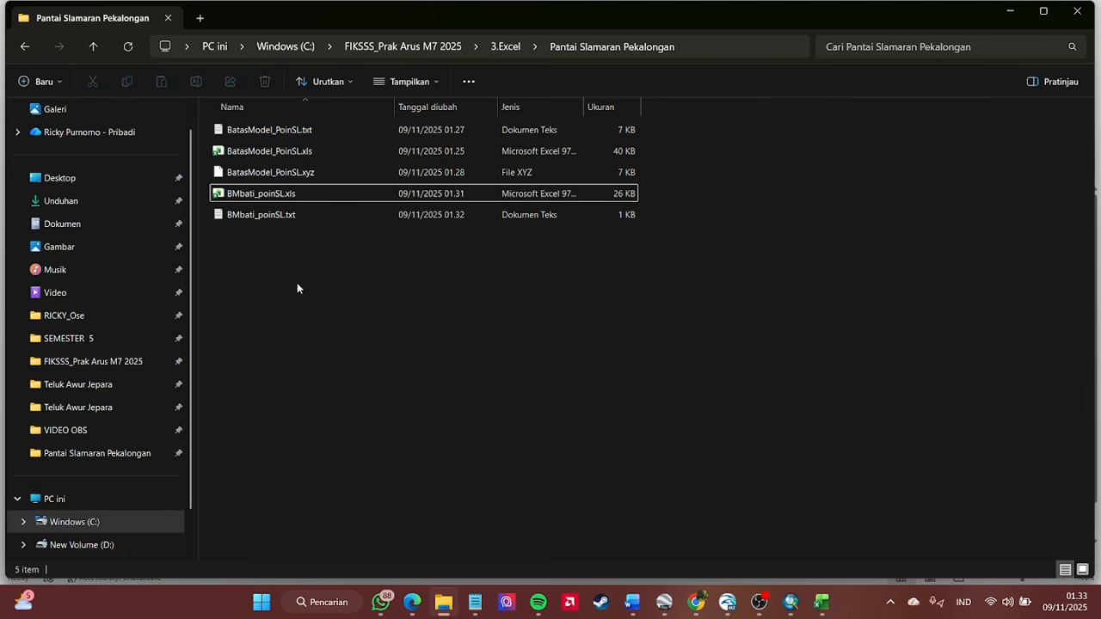
pyautogui.doubleClick(263, 215)
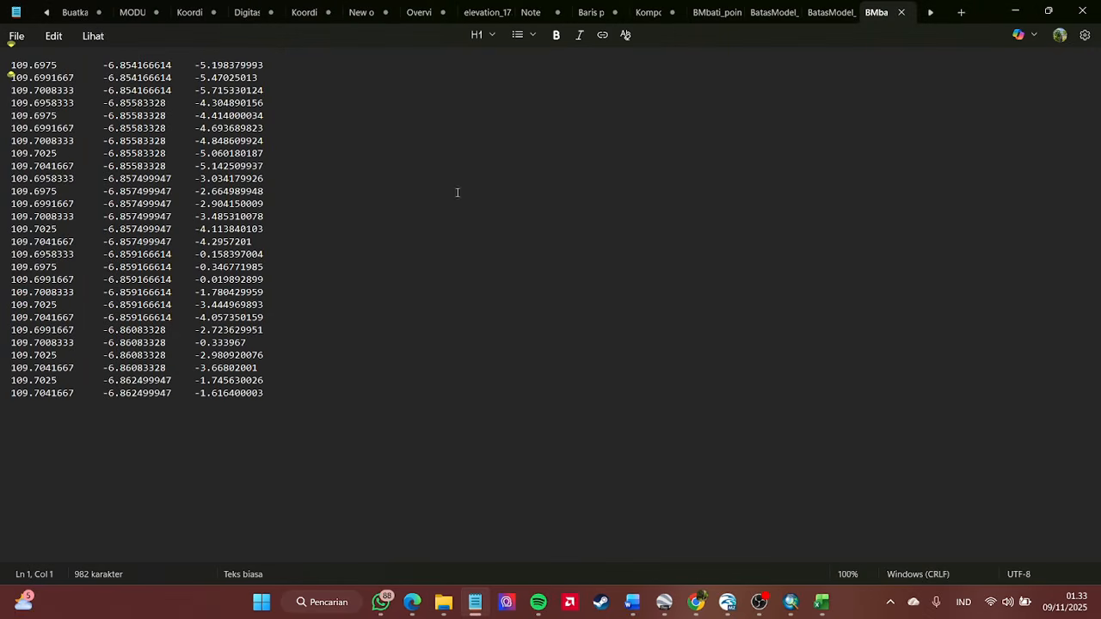
# - Save a copy of the text file as BMbati_poinSL.xyz in the same folder, using the all-files type, and minimize Notepad
pyautogui.click(17, 37)
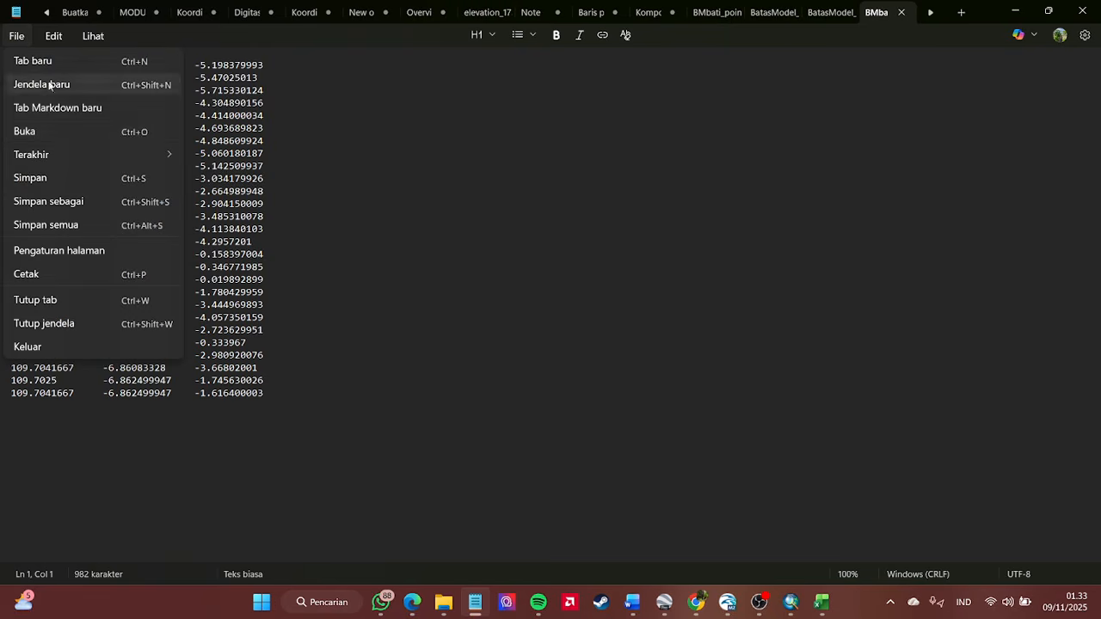
pyautogui.click(80, 200)
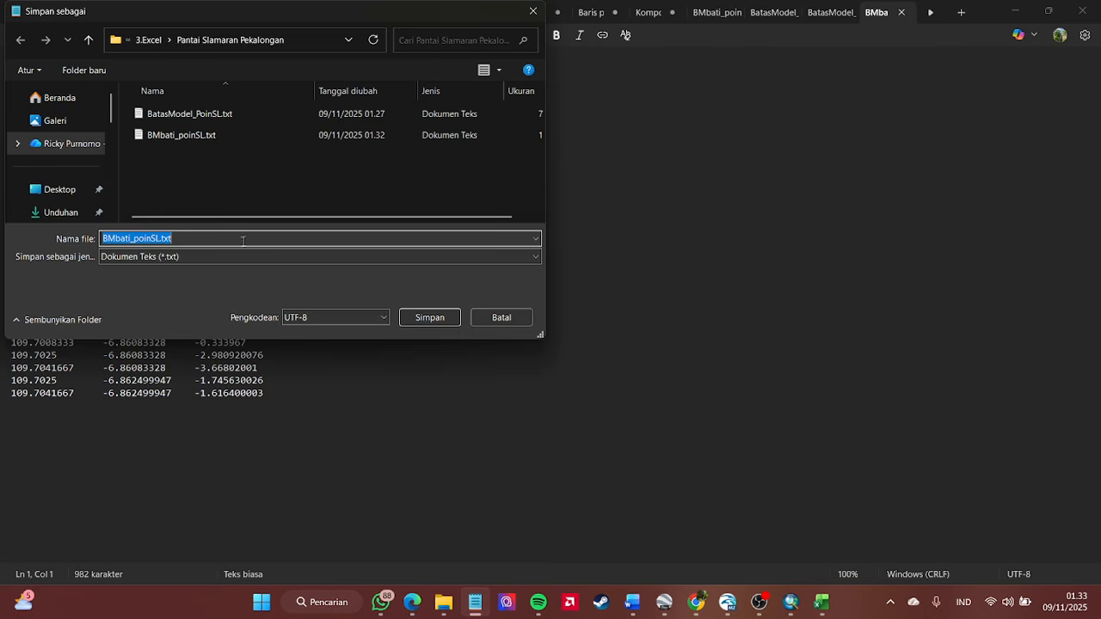
pyautogui.click(191, 256)
pyautogui.click(176, 281)
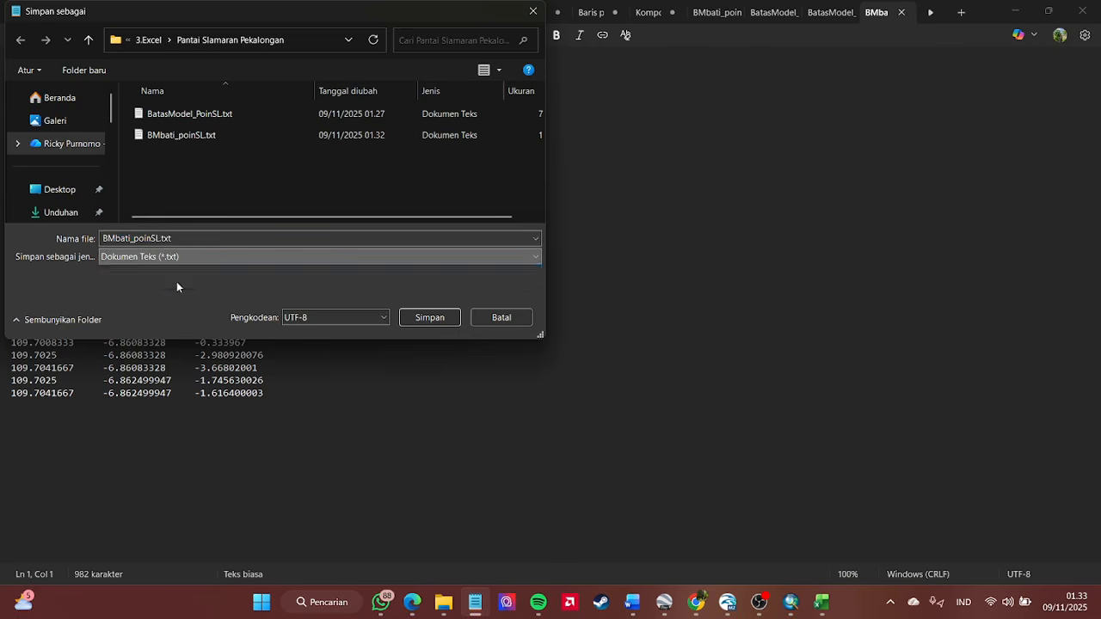
pyautogui.click(182, 235)
pyautogui.press('BackSpace')
pyautogui.press('BackSpace')
pyautogui.press('BackSpace')
pyautogui.press('BackSpace')
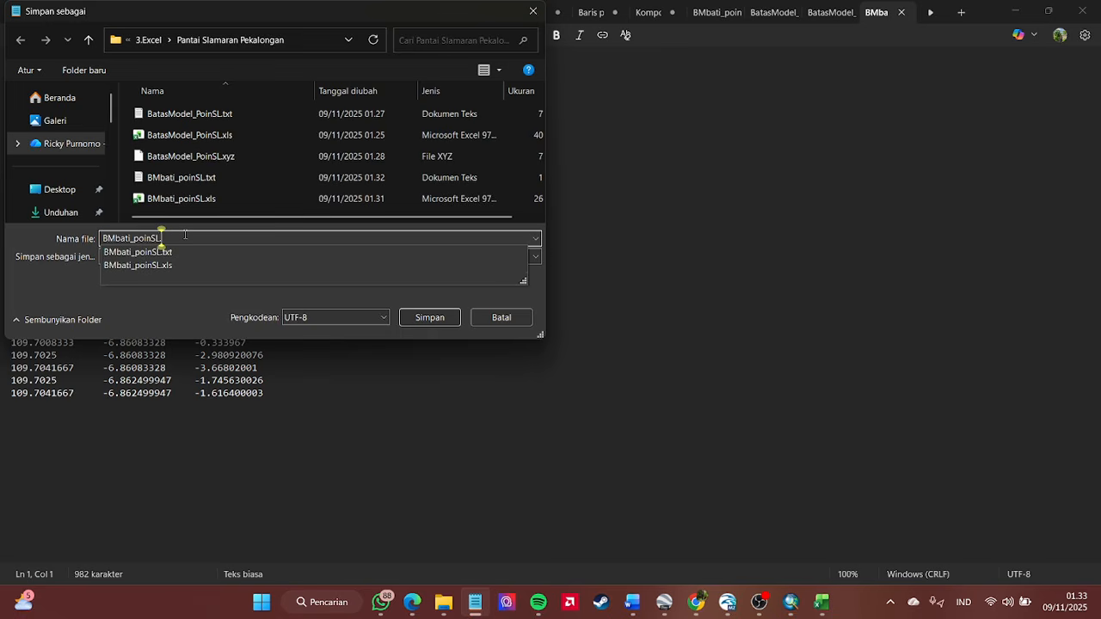
pyautogui.write('.xyz')
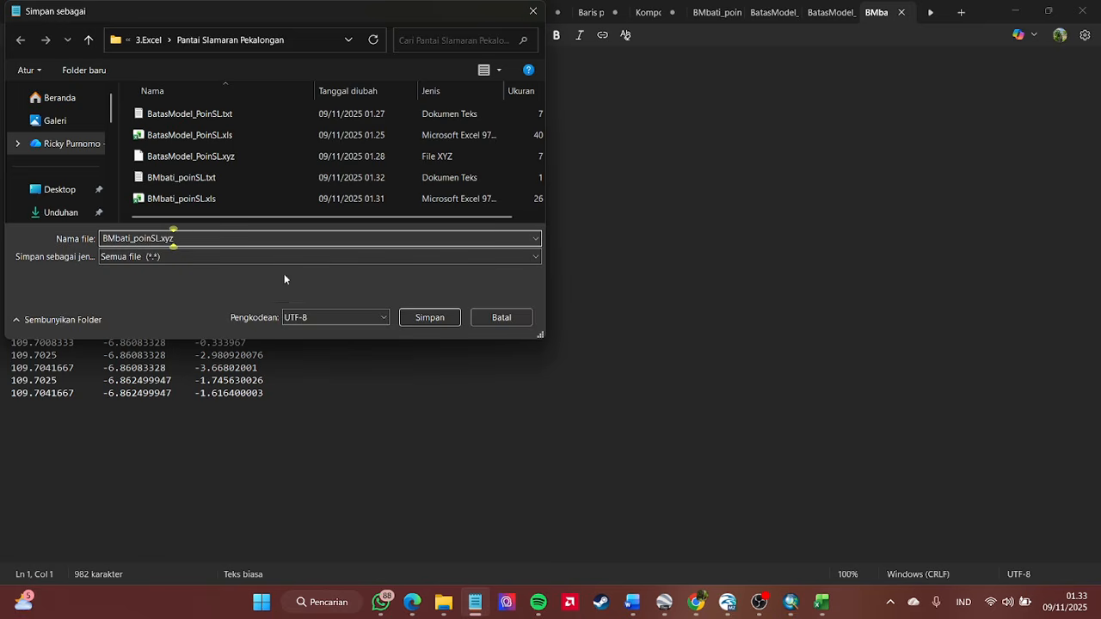
pyautogui.click(437, 318)
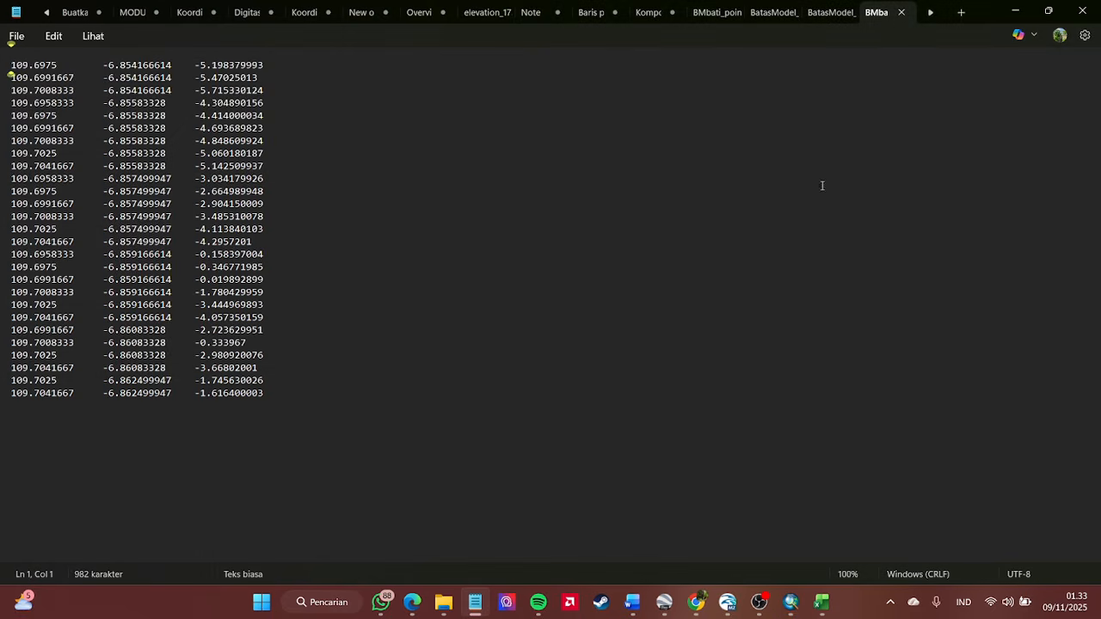
pyautogui.click(1015, 11)
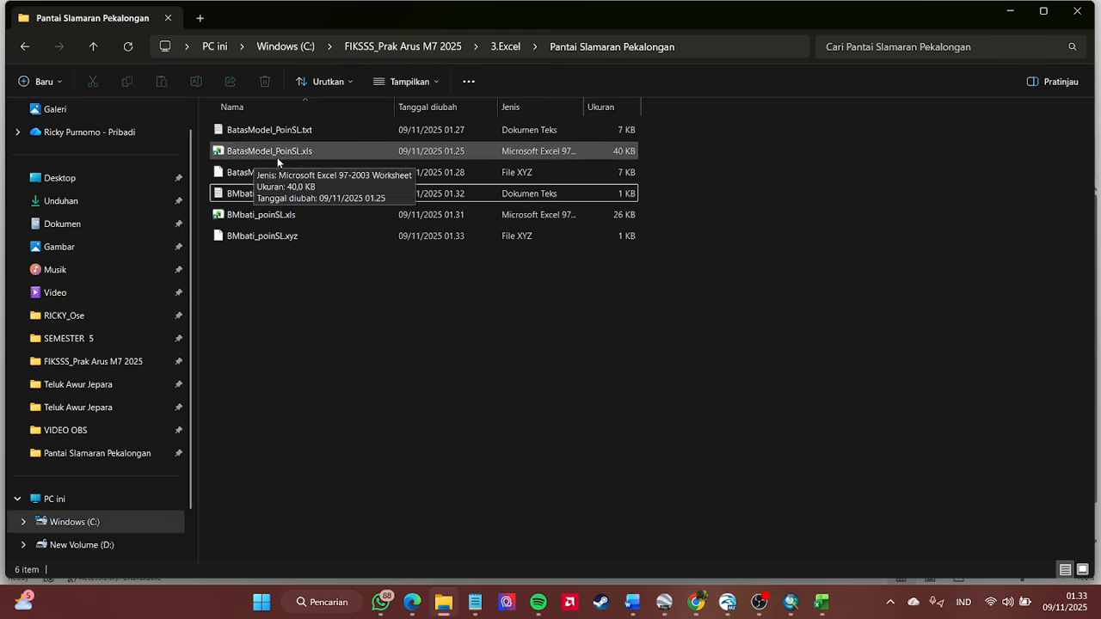
pyautogui.click(1008, 12)
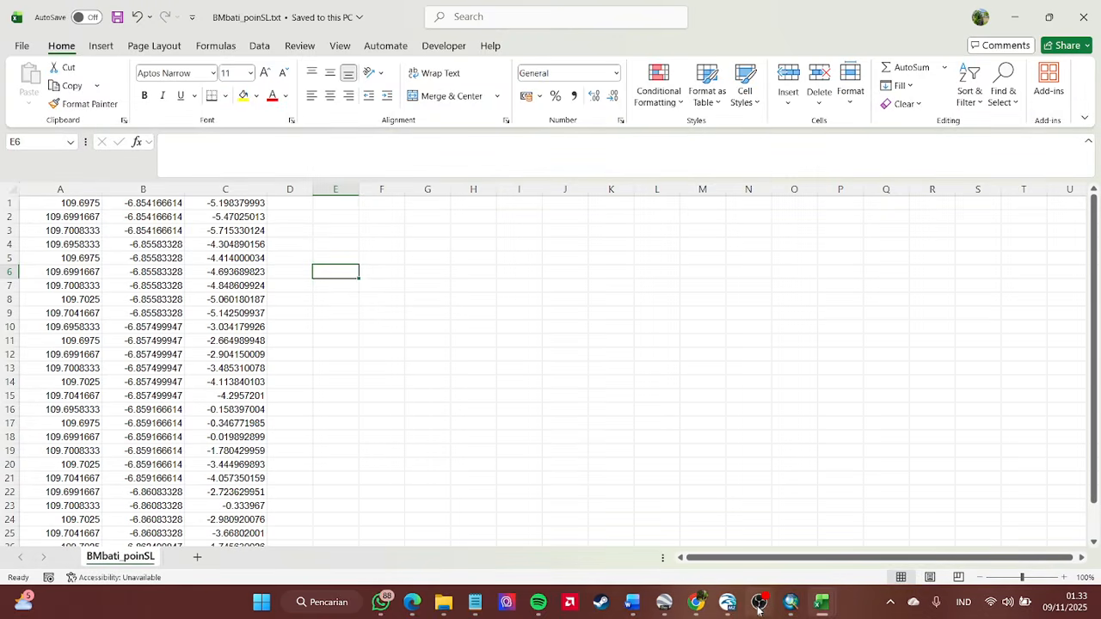
pyautogui.moveTo(758, 606)
pyautogui.click(760, 602)
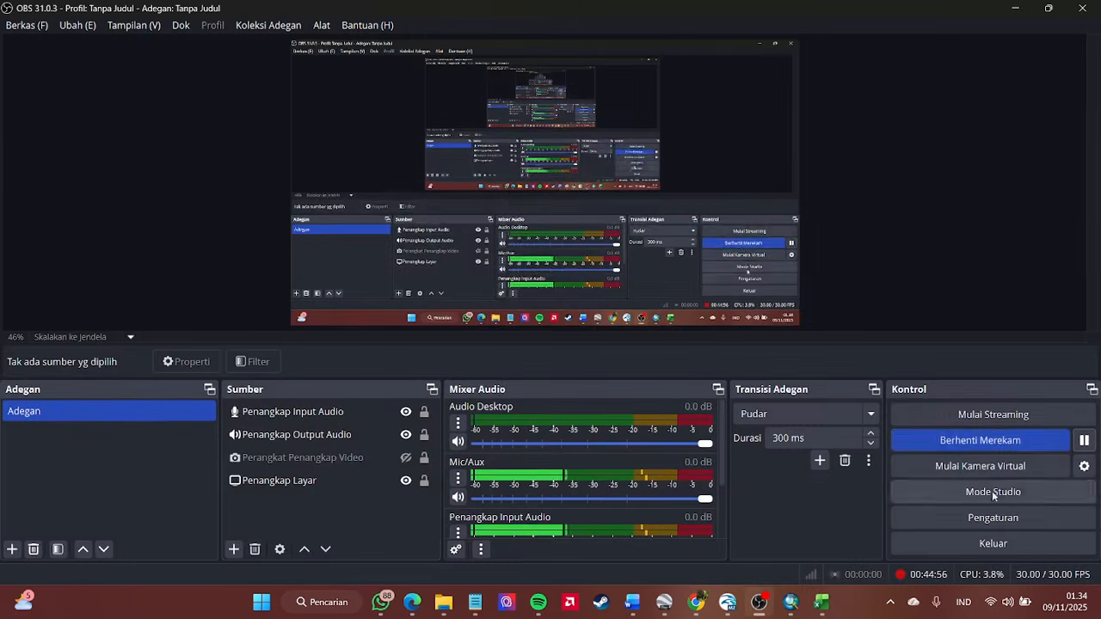